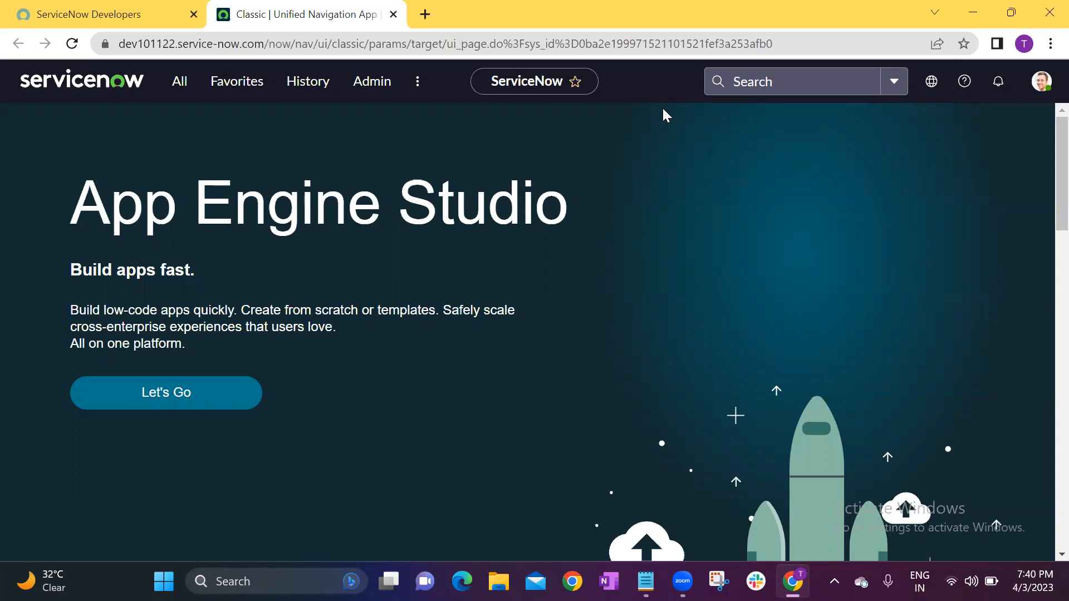
Switch to the Dictionary notes in Notepad, add the line "Role-" below the list, and return to the browser.
{"action": "key", "text": "alt+Tab"}
{"action": "type", "text": "Role-"}
{"action": "left_click", "coordinate": [14, 274]}
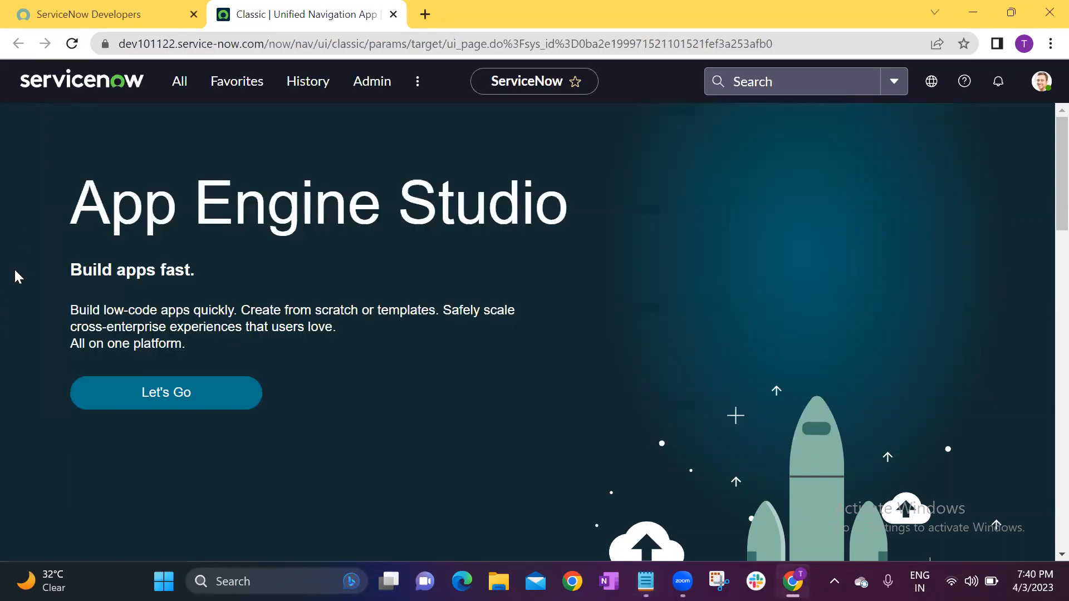
Find "roles" in the application navigator and open the Roles list under Users and Groups.
{"action": "left_click", "coordinate": [179, 97]}
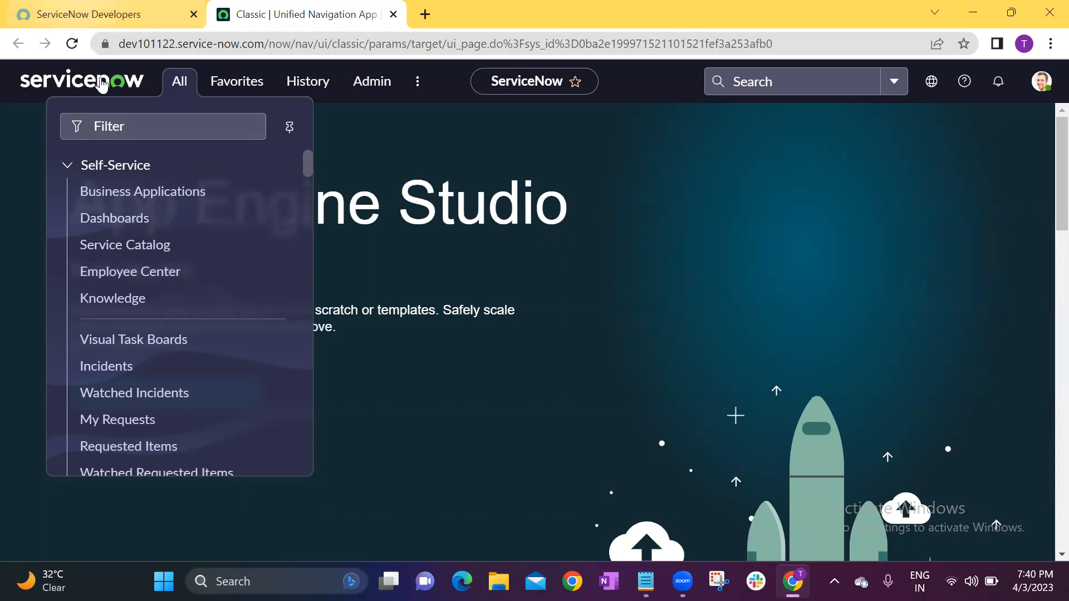
{"action": "left_click", "coordinate": [131, 123]}
{"action": "type", "text": "roles"}
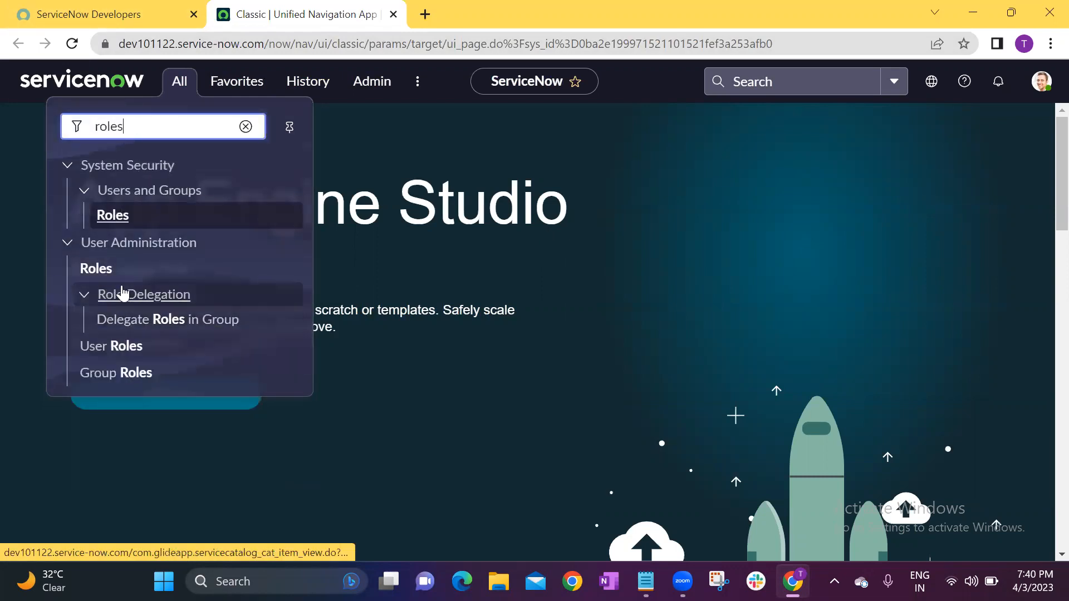
{"action": "left_click", "coordinate": [120, 215]}
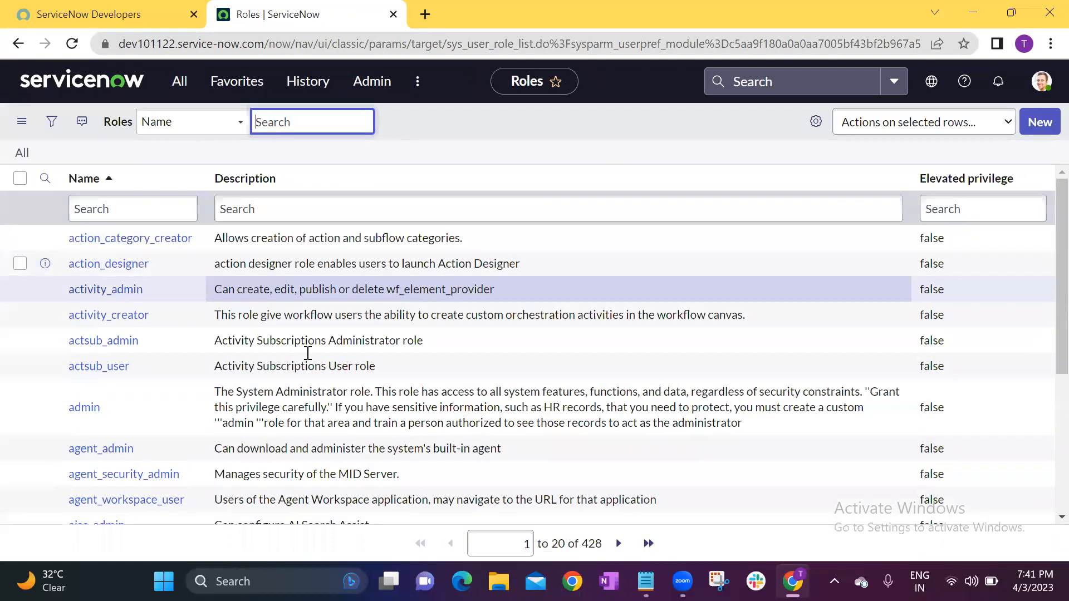
Try filtering the roles list for names starting with "techtroop", and clear that filter.
{"action": "left_click", "coordinate": [144, 208]}
{"action": "type", "text": "techtroop"}
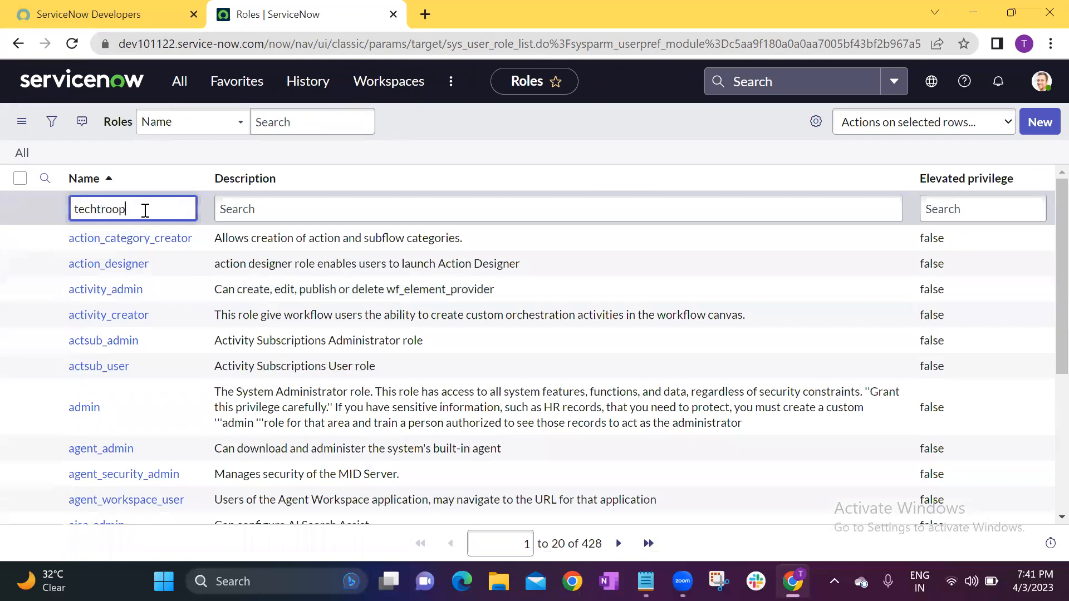
{"action": "key", "text": "Return"}
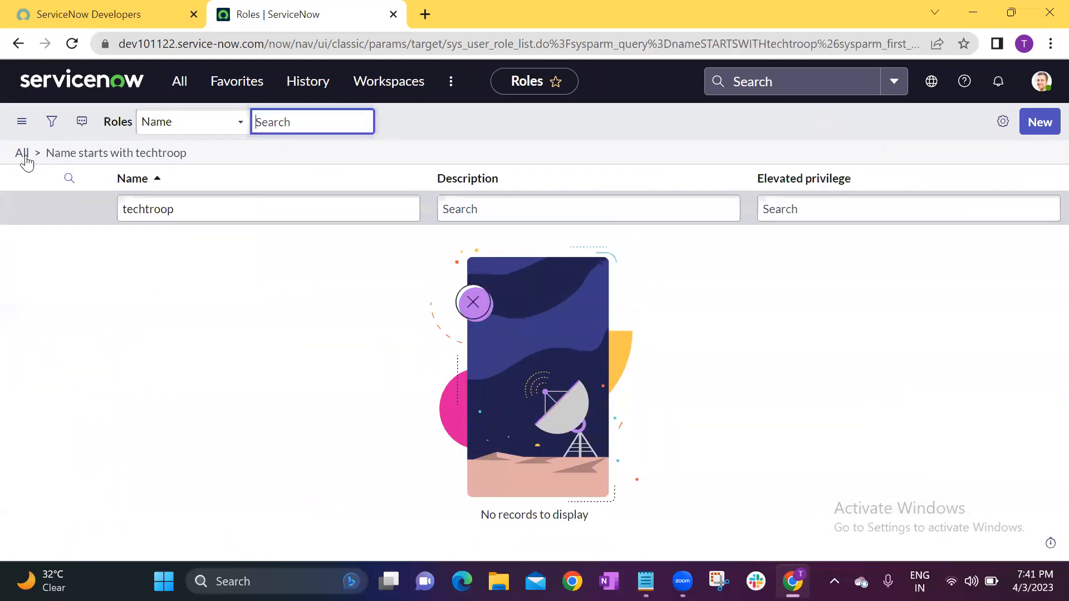
{"action": "left_click", "coordinate": [22, 154]}
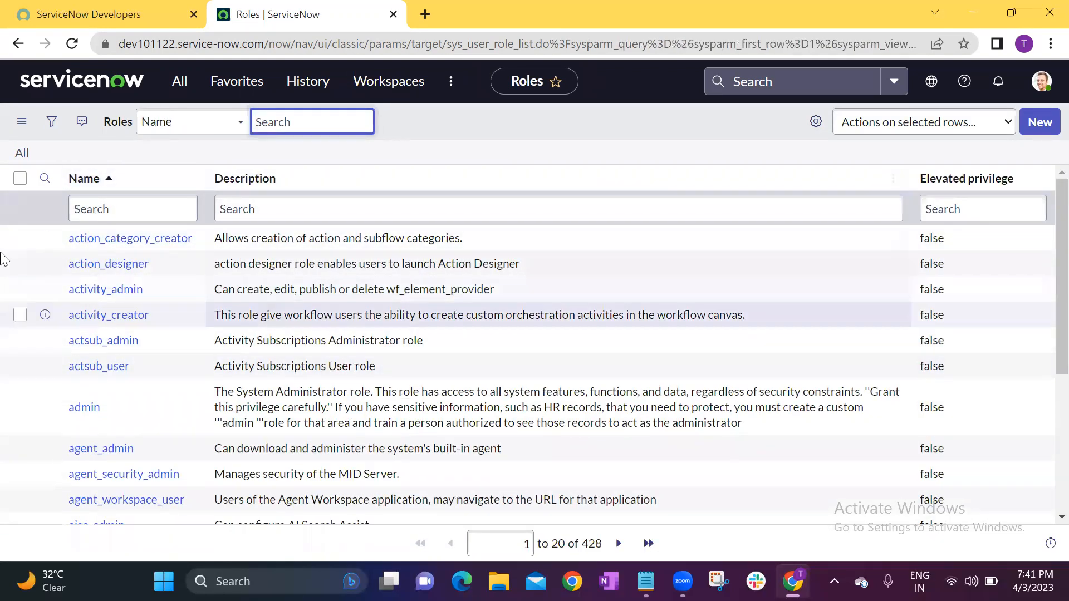
Filter the roles by name with "*internal" and open the Internal_techtroop role in a separate browser tab.
{"action": "scroll", "coordinate": [122, 250], "scroll_direction": "down", "scroll_amount": 5}
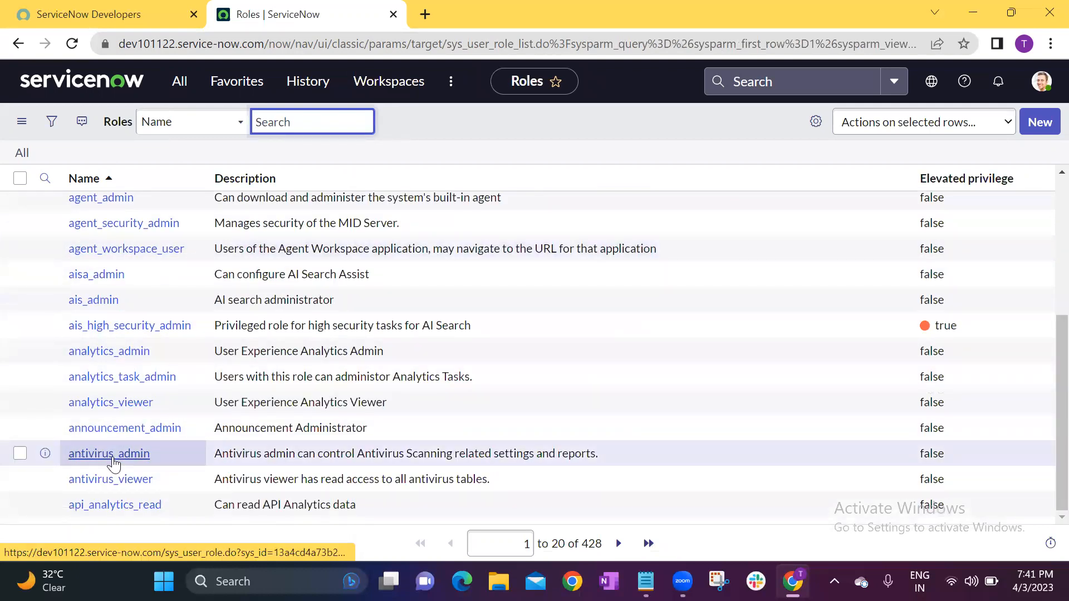
{"action": "scroll", "coordinate": [113, 463], "scroll_direction": "up", "scroll_amount": 5}
{"action": "left_click", "coordinate": [138, 213]}
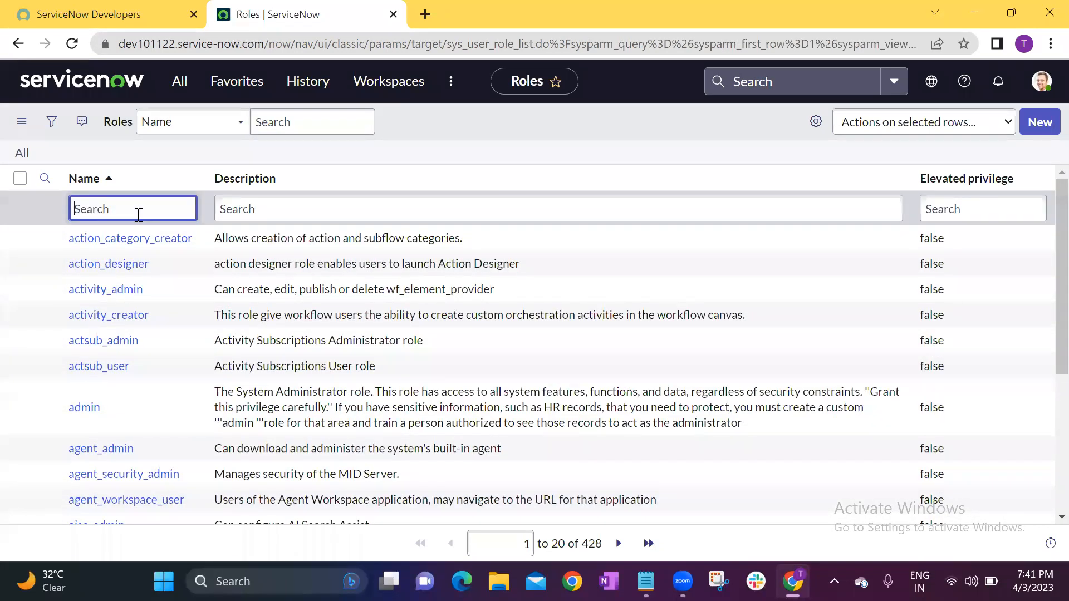
{"action": "type", "text": "i"}
{"action": "key", "text": "BackSpace"}
{"action": "type", "text": "*internal"}
{"action": "key", "text": "Return"}
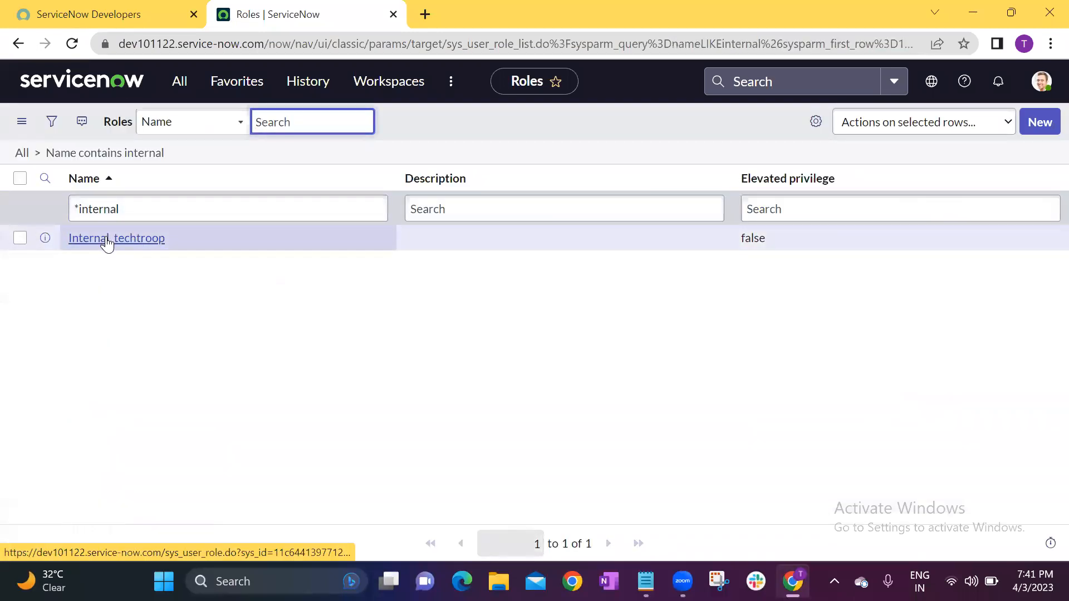
{"action": "middle_click", "coordinate": [106, 240]}
{"action": "left_click", "coordinate": [449, 14]}
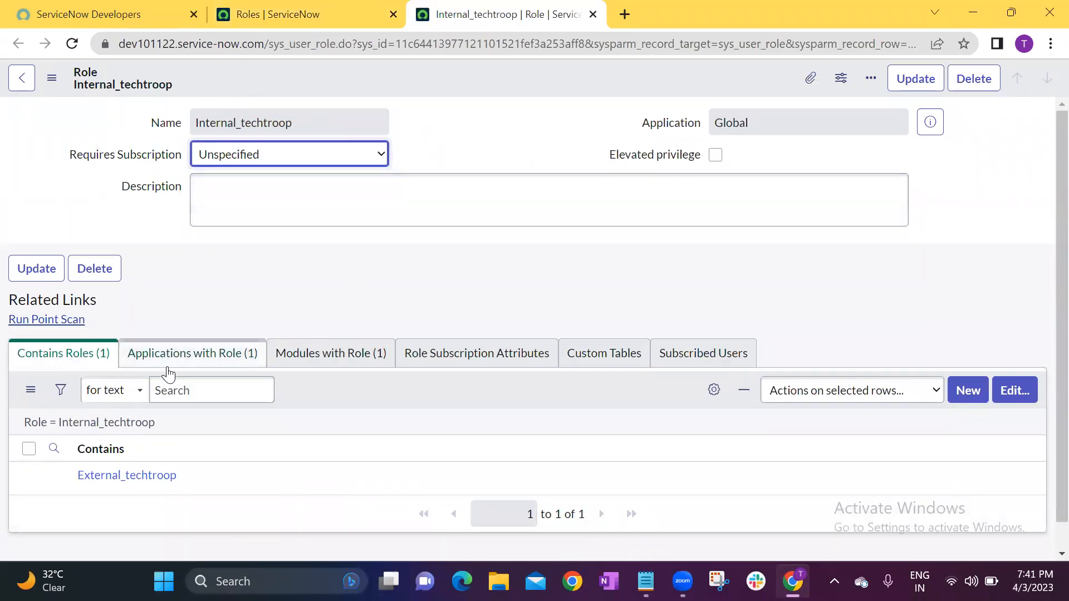
Examine which application menus are assigned to the Internal_techtroop role.
{"action": "left_click", "coordinate": [198, 361]}
{"action": "left_click", "coordinate": [137, 492]}
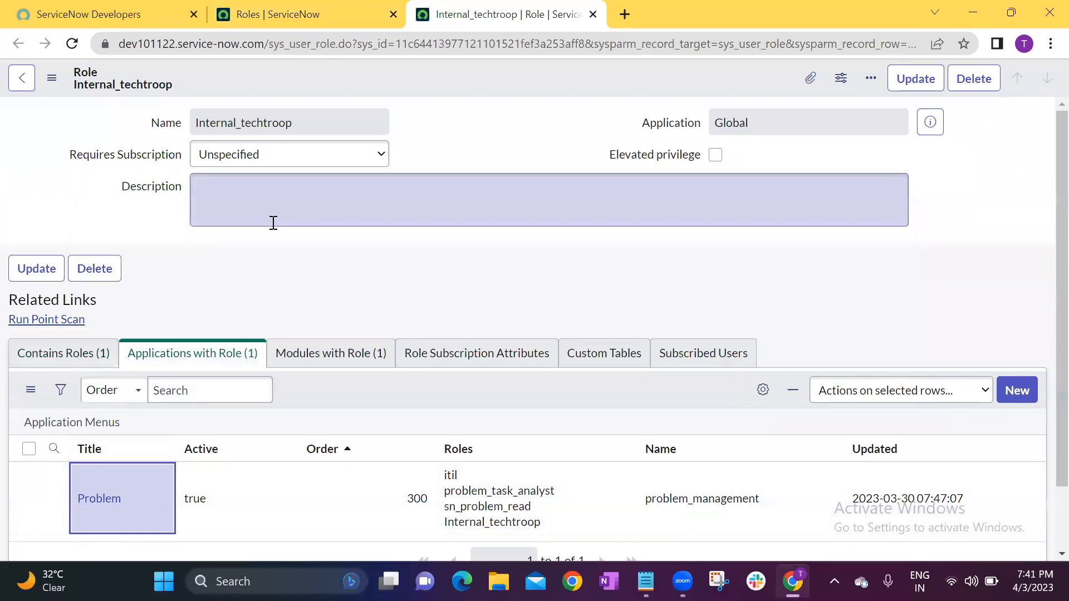
{"action": "left_click_drag", "start_coordinate": [303, 123], "coordinate": [196, 125]}
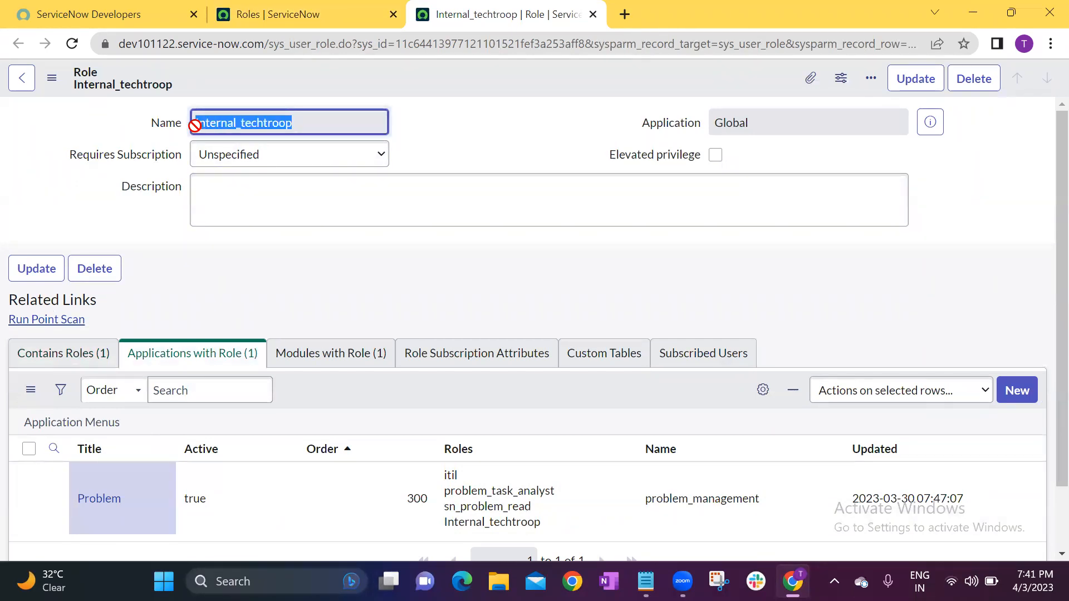
{"action": "left_click", "coordinate": [236, 299]}
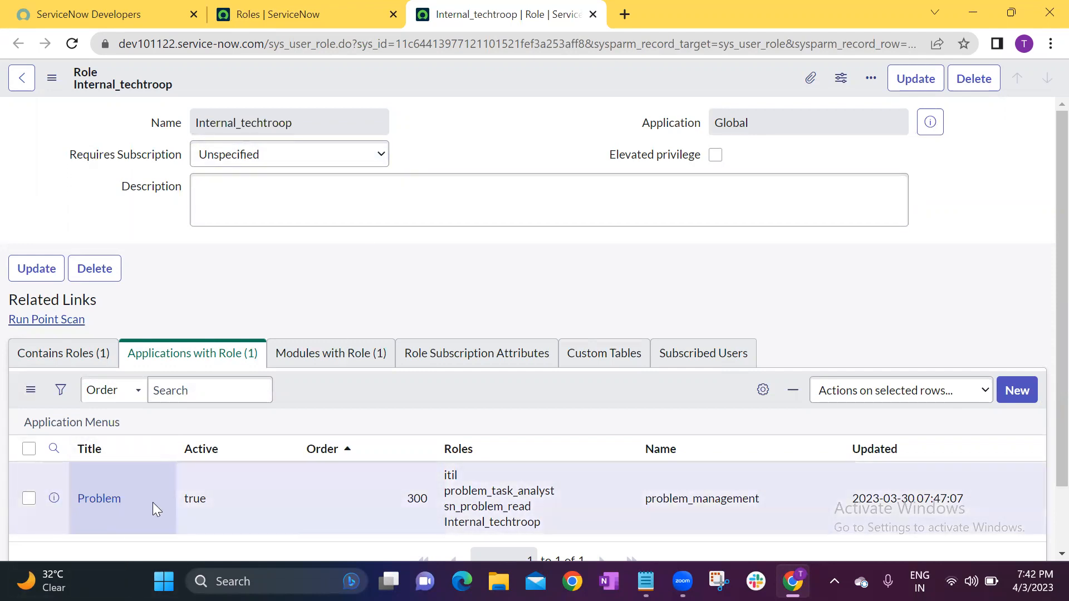
Return to the Roles page, find "incident" in the application navigator, and open the Incident application menu record for editing.
{"action": "left_click", "coordinate": [284, 11]}
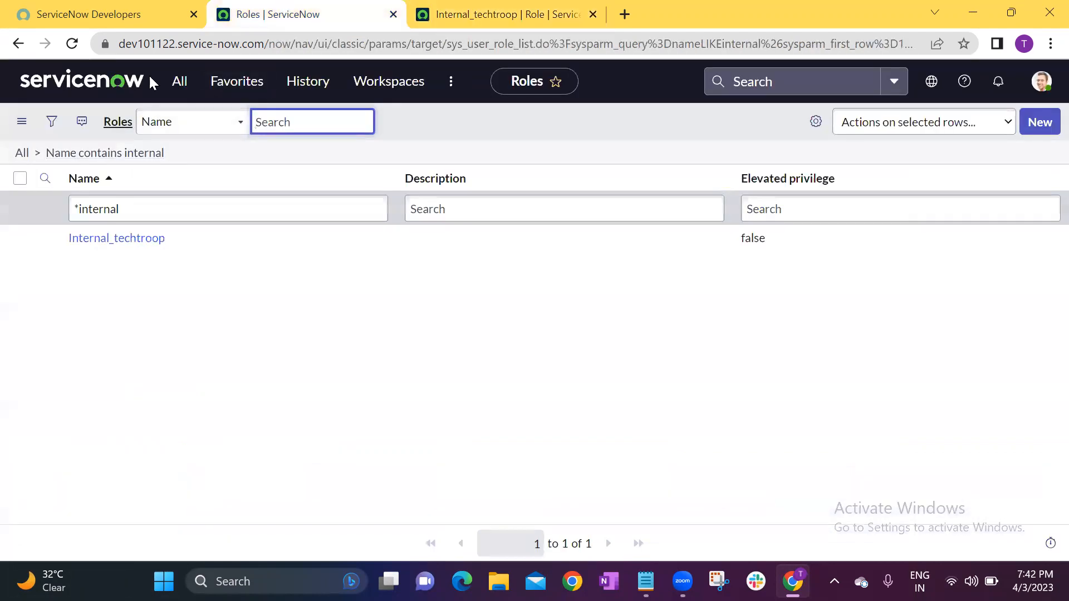
{"action": "left_click", "coordinate": [181, 89]}
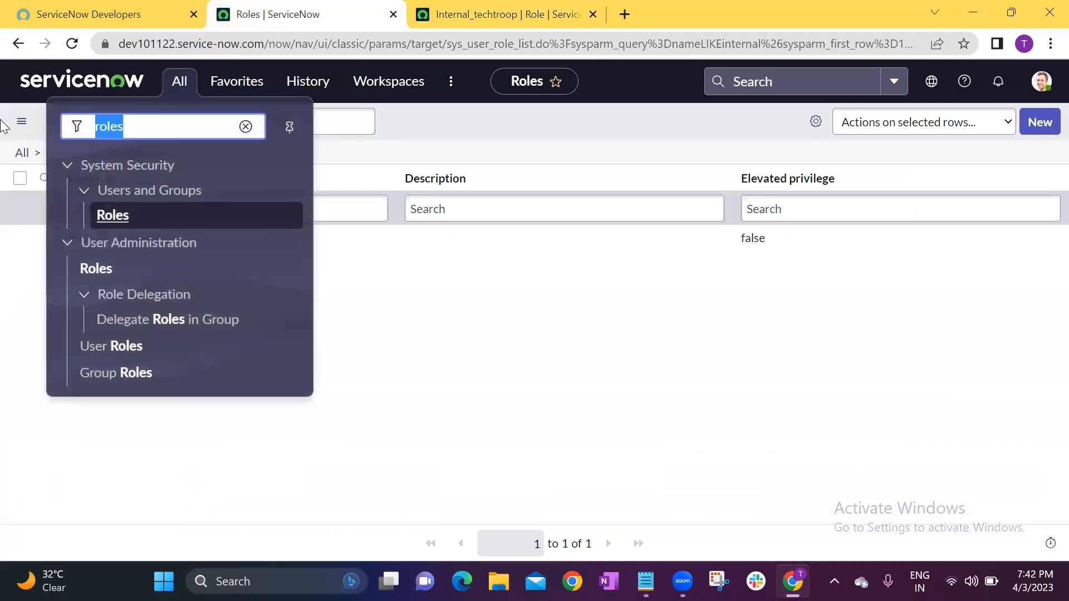
{"action": "type", "text": "incident"}
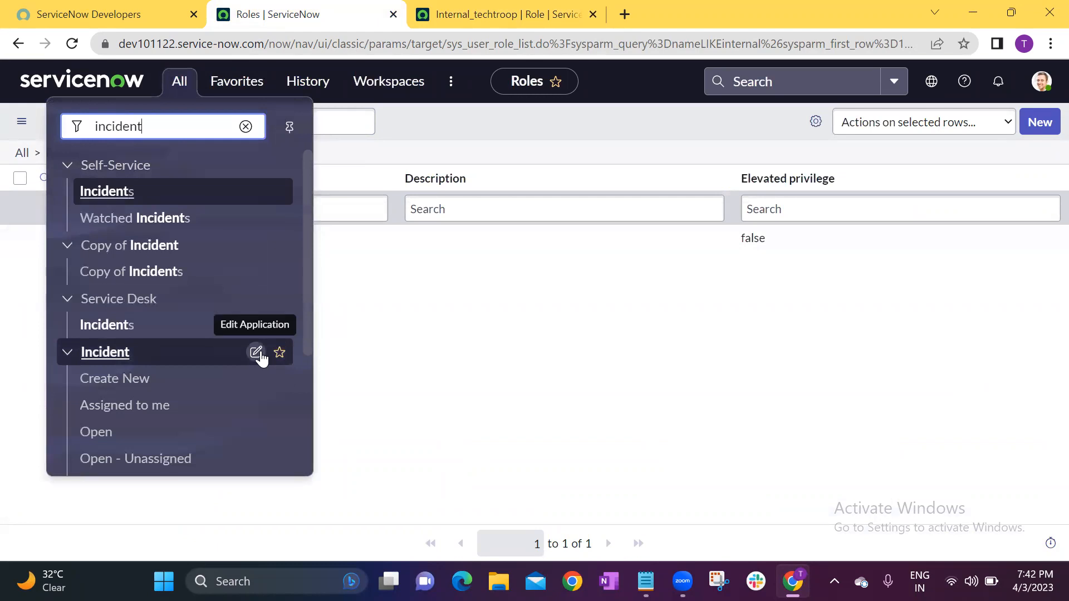
{"action": "left_click", "coordinate": [260, 353]}
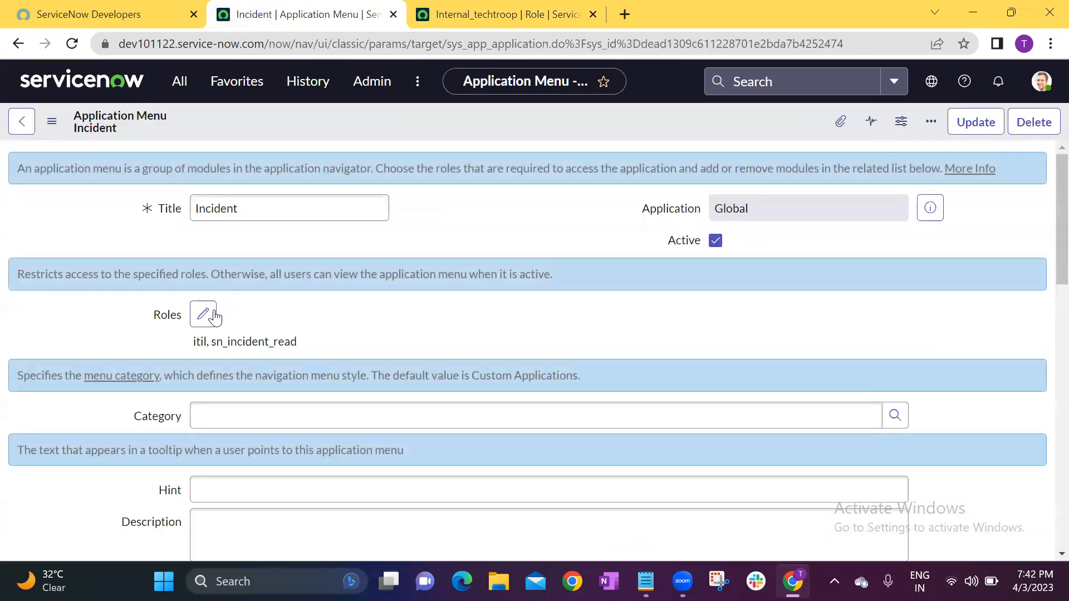
Add the Internal_techtroop role to the Incident application menu's roles and save the record.
{"action": "left_click", "coordinate": [203, 314]}
{"action": "double_click", "coordinate": [365, 220]}
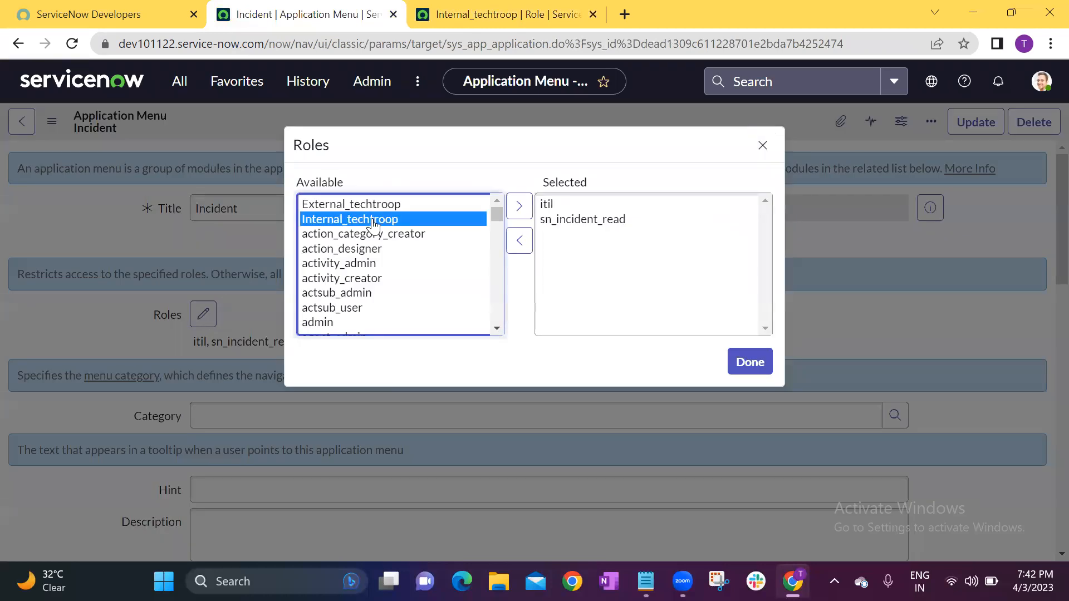
{"action": "left_click", "coordinate": [749, 362]}
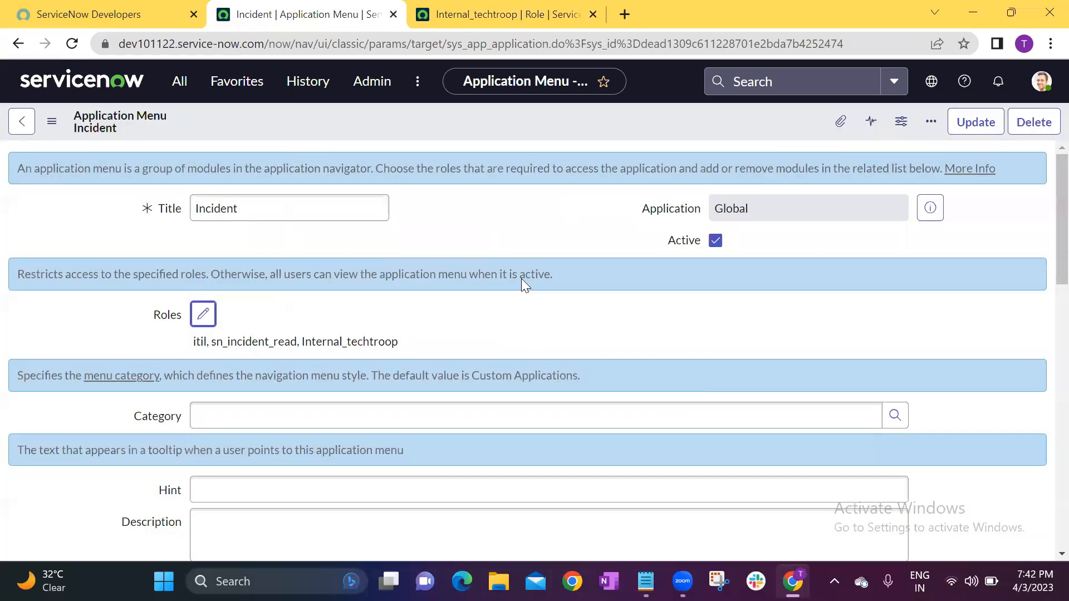
{"action": "right_click", "coordinate": [508, 118]}
{"action": "left_click", "coordinate": [541, 130]}
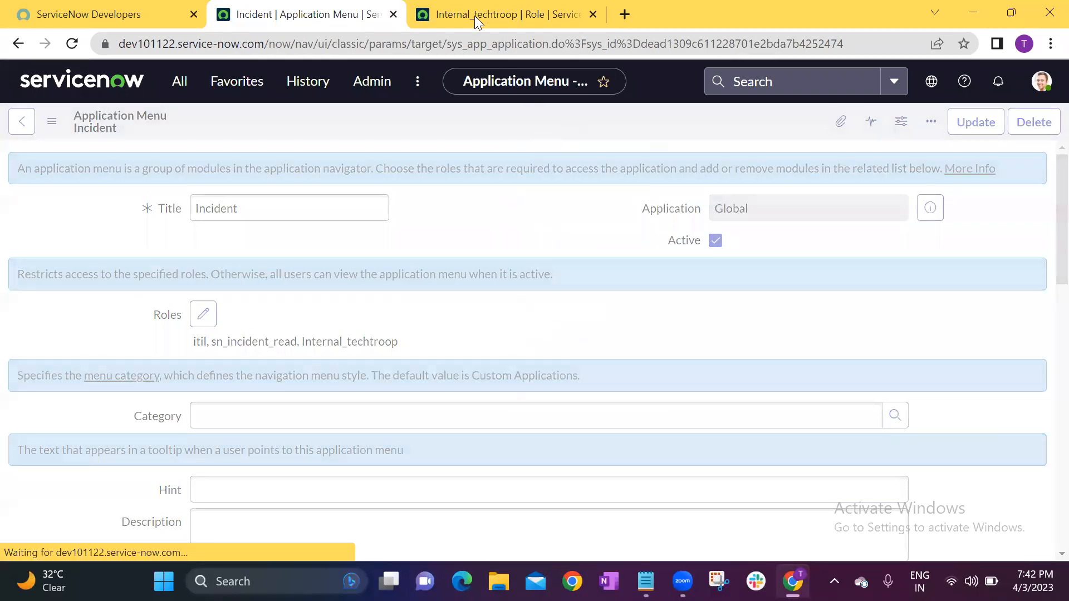
Reload the Internal_techtroop role record and examine the application menus that use the role.
{"action": "left_click", "coordinate": [487, 15]}
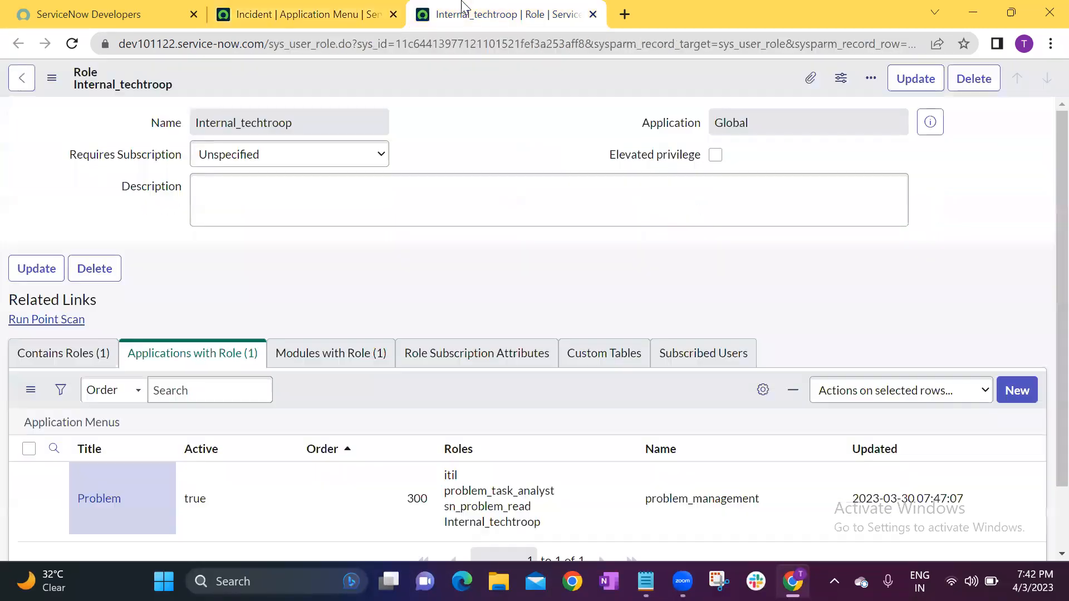
{"action": "left_click", "coordinate": [73, 43]}
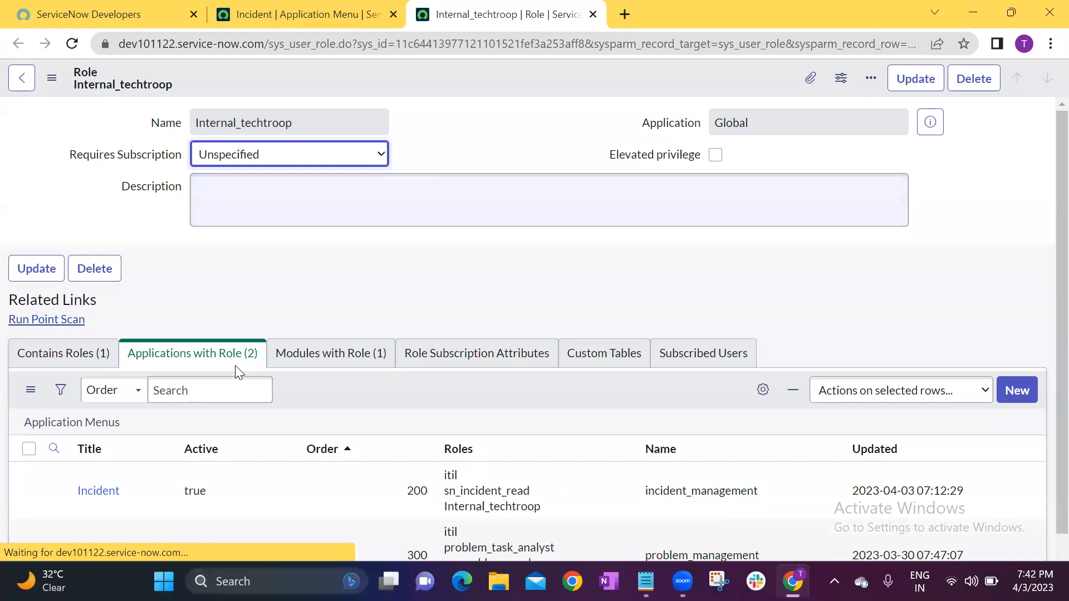
{"action": "scroll", "coordinate": [208, 393], "scroll_direction": "down", "scroll_amount": 1}
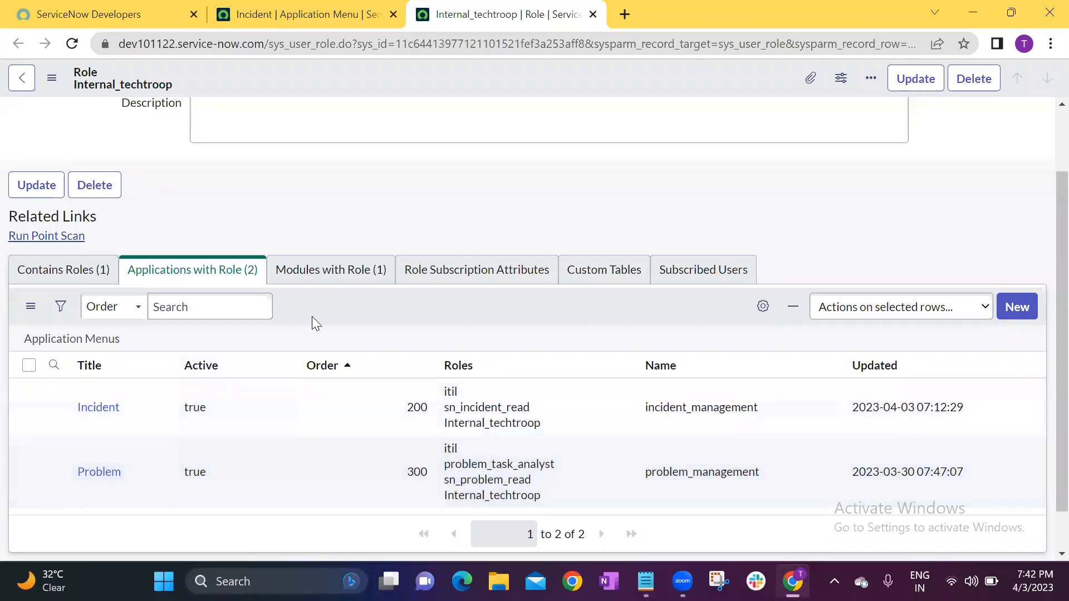
{"action": "scroll", "coordinate": [323, 312], "scroll_direction": "up", "scroll_amount": 1}
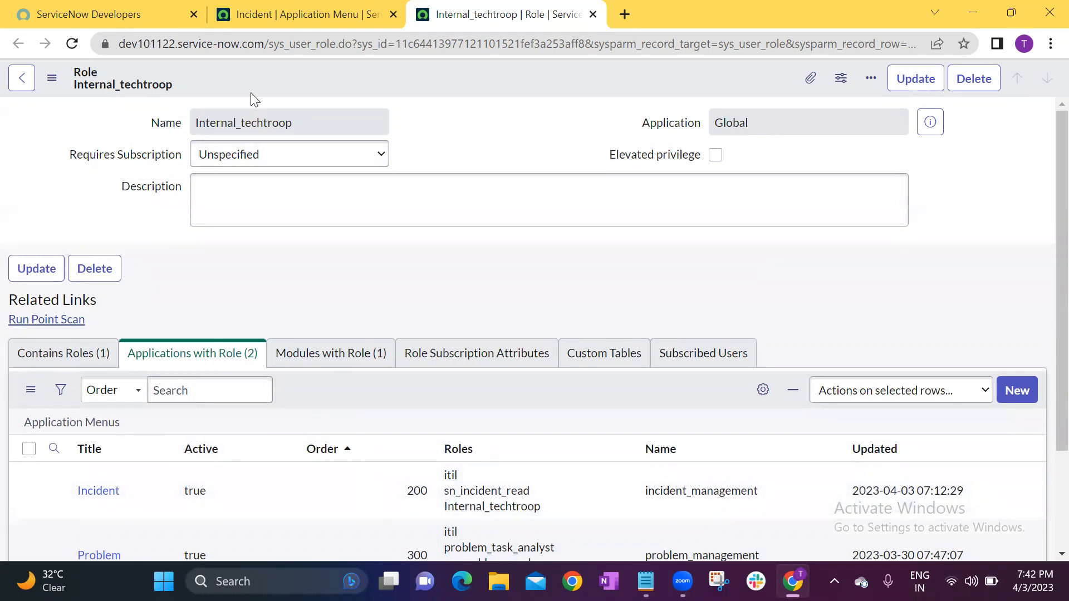
{"action": "scroll", "coordinate": [145, 373], "scroll_direction": "down", "scroll_amount": 2}
{"action": "mouse_move", "coordinate": [146, 344]}
{"action": "left_mouse_down"}
{"action": "mouse_move", "coordinate": [150, 428]}
{"action": "mouse_move", "coordinate": [137, 352]}
{"action": "mouse_move", "coordinate": [149, 406]}
{"action": "mouse_move", "coordinate": [163, 337]}
{"action": "left_mouse_up"}
{"action": "scroll", "coordinate": [302, 189], "scroll_direction": "up", "scroll_amount": 2}
{"action": "left_click_drag", "start_coordinate": [300, 117], "coordinate": [162, 117]}
{"action": "left_click", "coordinate": [196, 279]}
{"action": "scroll", "coordinate": [184, 326], "scroll_direction": "down", "scroll_amount": 2}
{"action": "left_click_drag", "start_coordinate": [165, 361], "coordinate": [150, 444]}
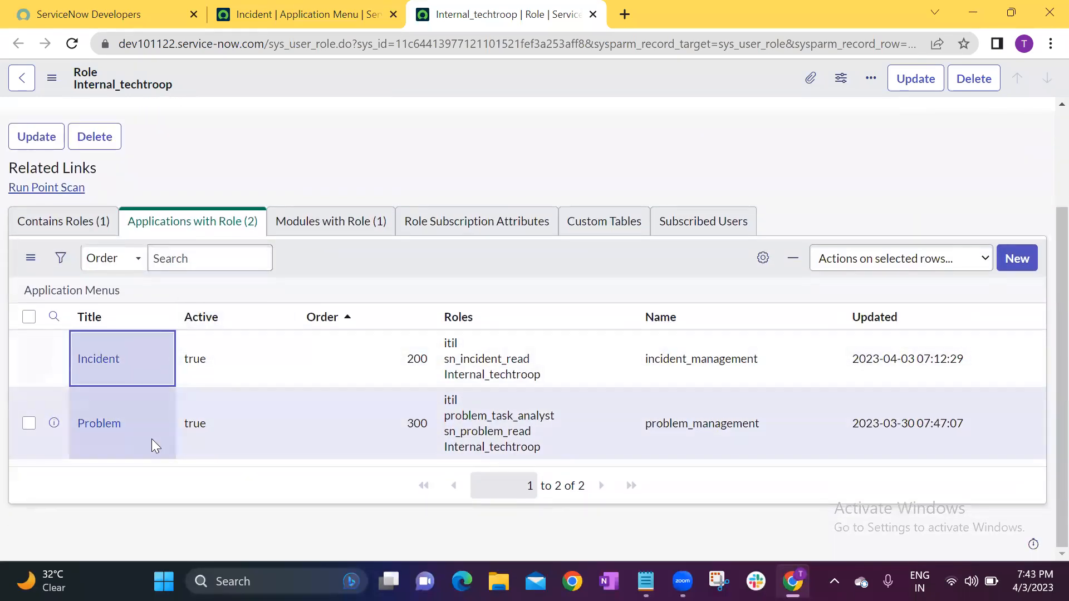
{"action": "left_click", "coordinate": [152, 437]}
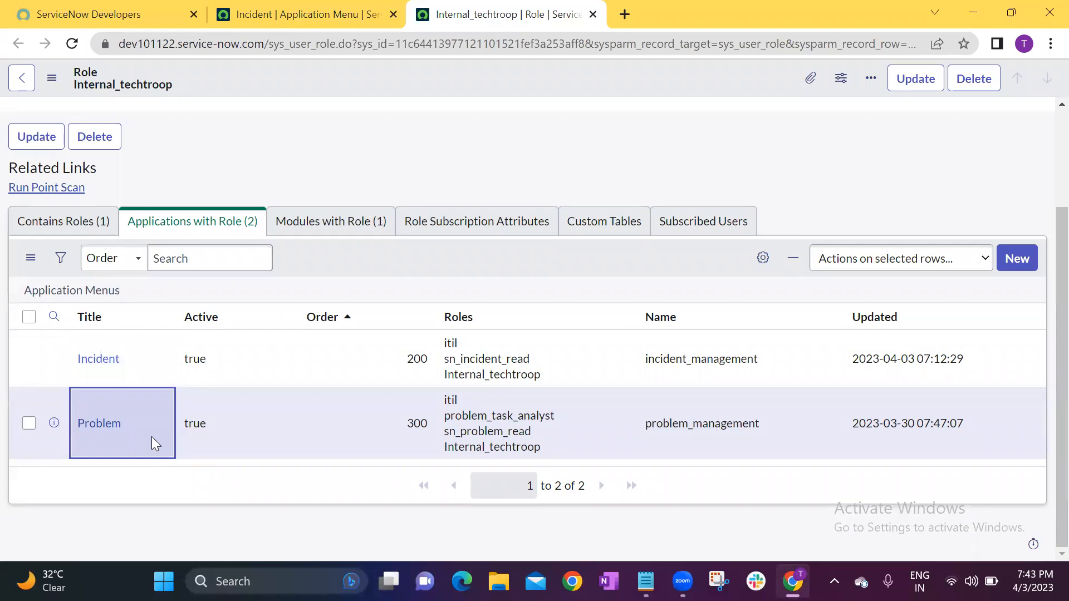
Review the modules assigned to the Internal_techtroop role, and return to its applications list.
{"action": "left_click", "coordinate": [359, 223]}
{"action": "left_click", "coordinate": [150, 443]}
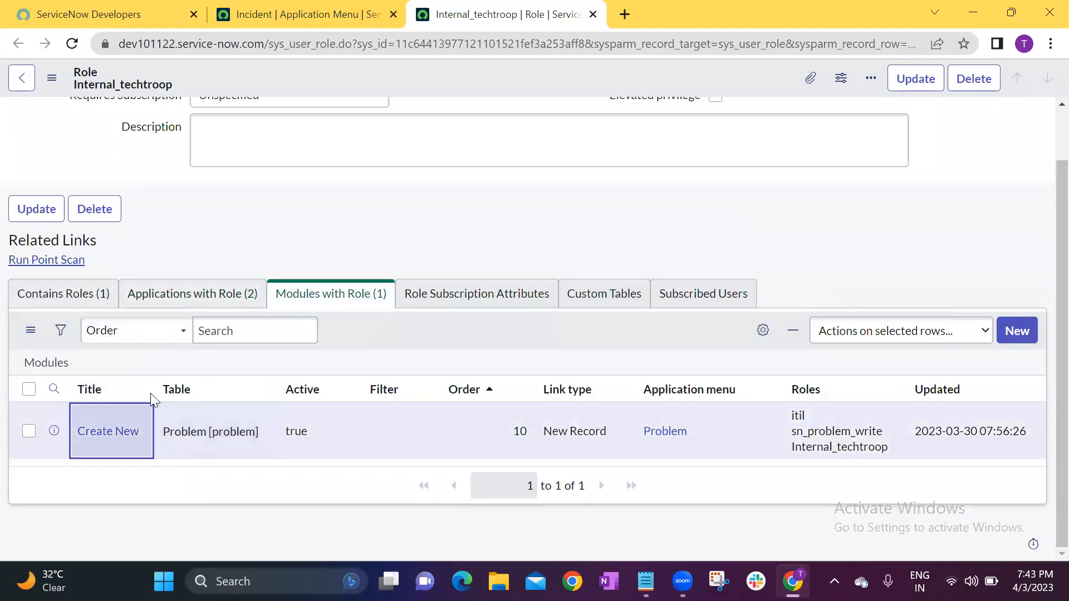
{"action": "left_click", "coordinate": [213, 291]}
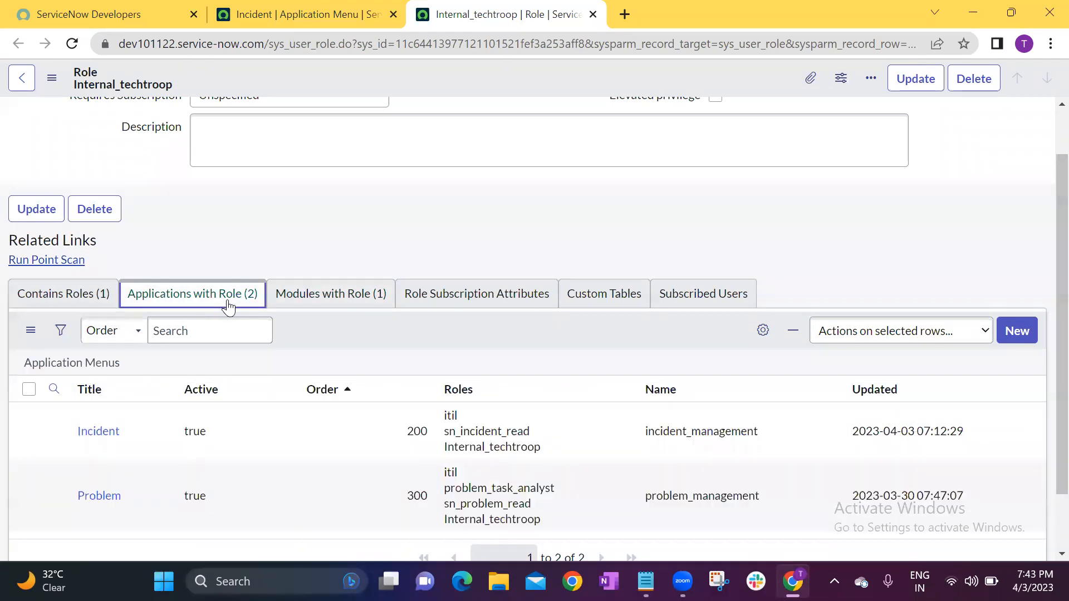
{"action": "left_click", "coordinate": [307, 213]}
{"action": "scroll", "coordinate": [487, 250], "scroll_direction": "up", "scroll_amount": 1}
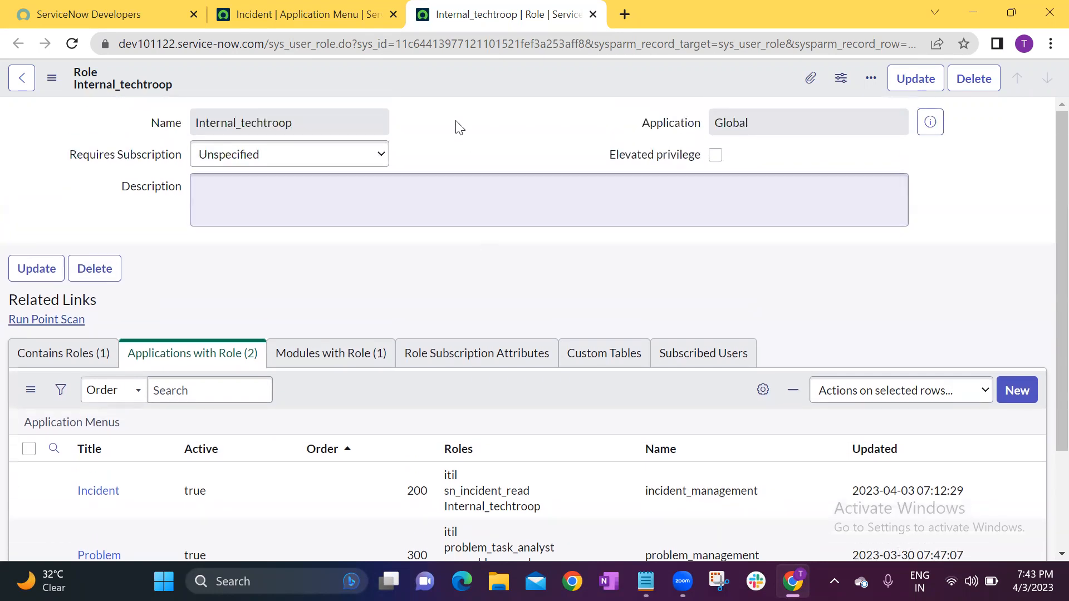
Return the Incident application menu page to the ServiceNow home page and close the Internal_techtroop role record.
{"action": "left_click", "coordinate": [320, 12]}
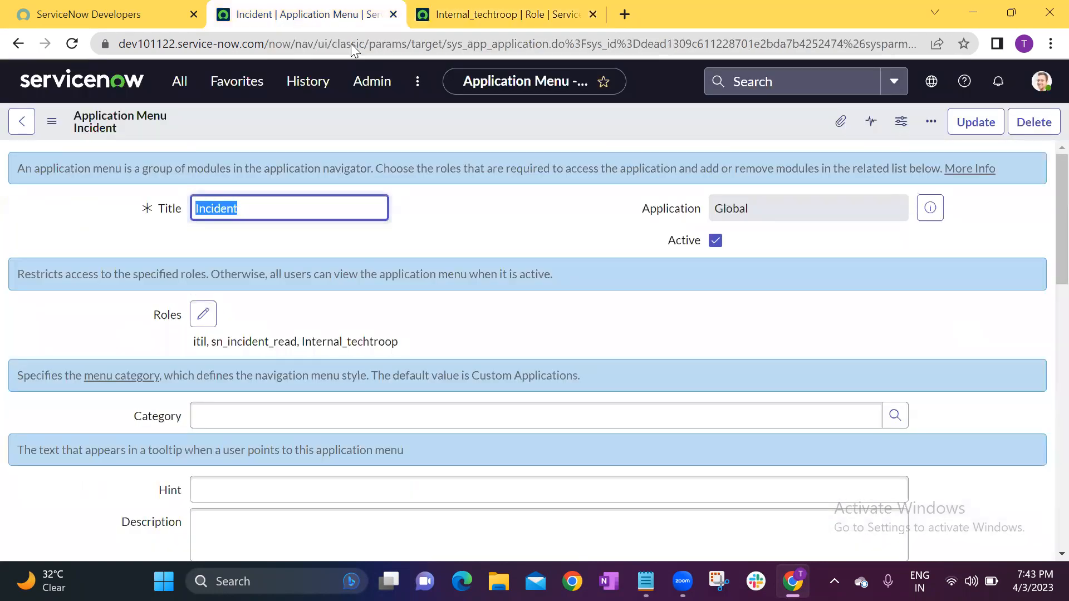
{"action": "left_click", "coordinate": [40, 83]}
{"action": "left_click", "coordinate": [448, 15]}
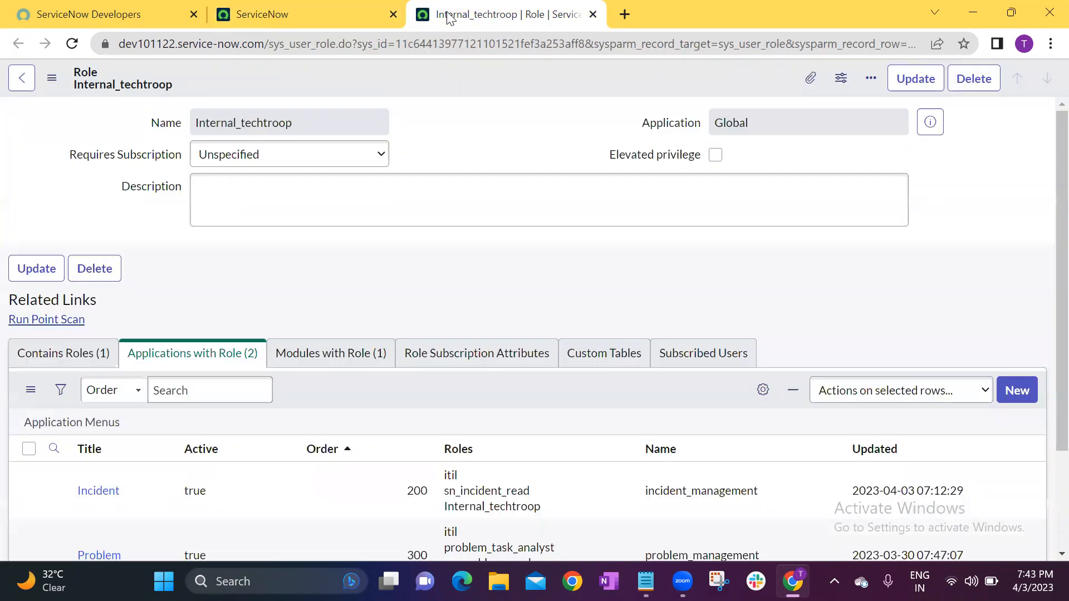
{"action": "left_click", "coordinate": [593, 14]}
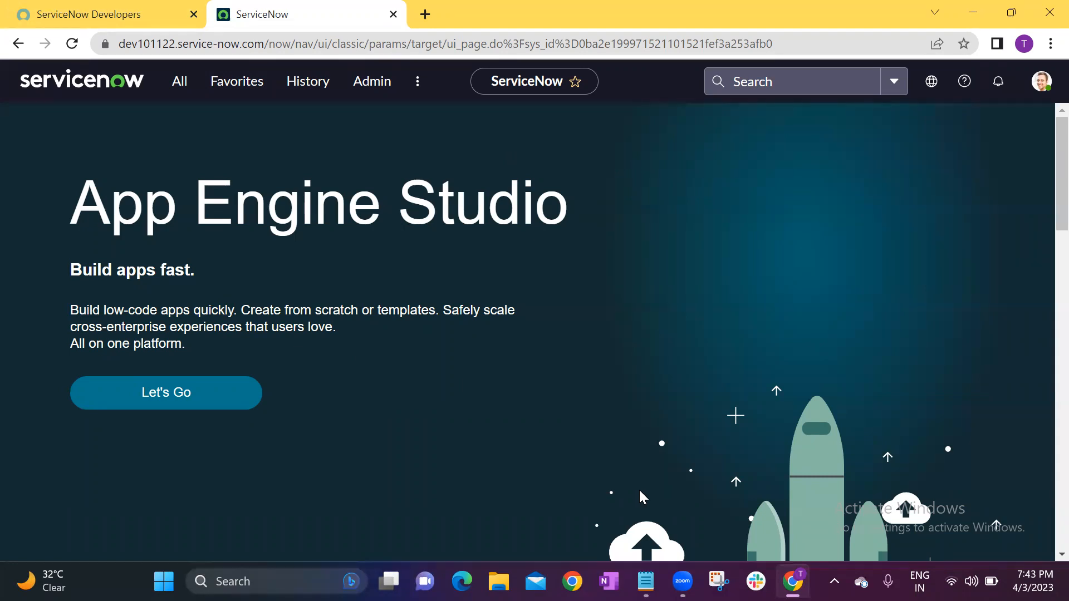
Switch to the Notepad notes, delete the "Role-" line, and return to the browser.
{"action": "mouse_move", "coordinate": [645, 581]}
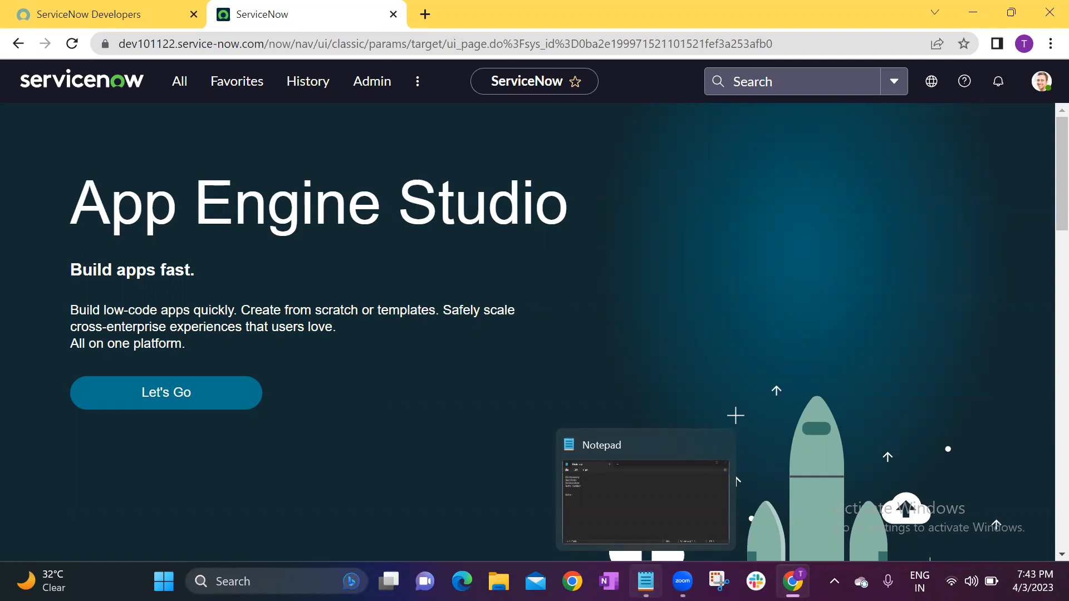
{"action": "left_click", "coordinate": [732, 482]}
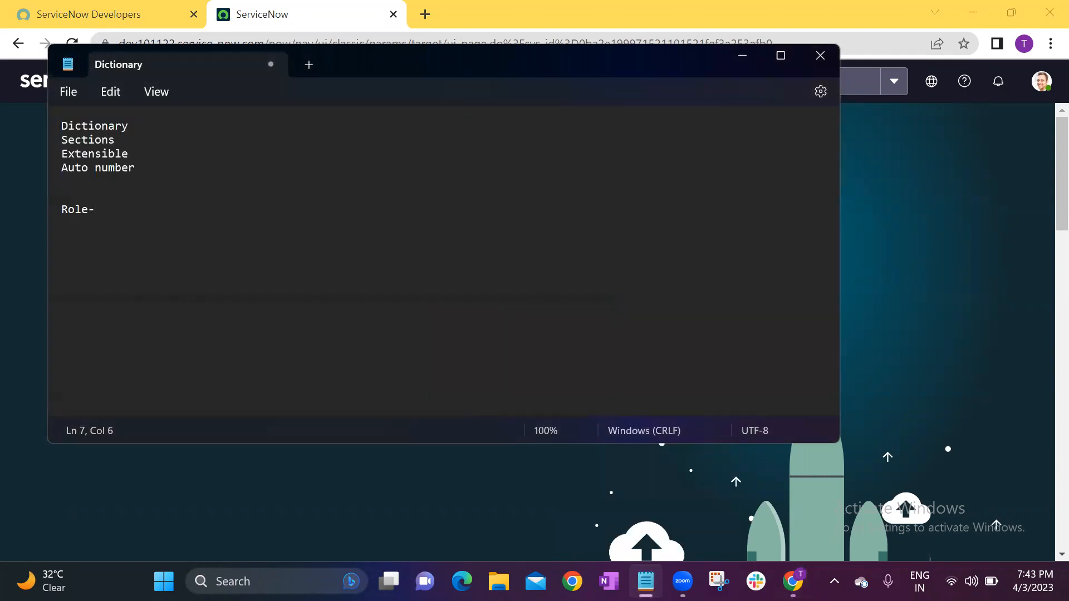
{"action": "left_click_drag", "start_coordinate": [114, 209], "coordinate": [62, 206]}
{"action": "key", "text": "BackSpace"}
{"action": "left_click", "coordinate": [15, 187]}
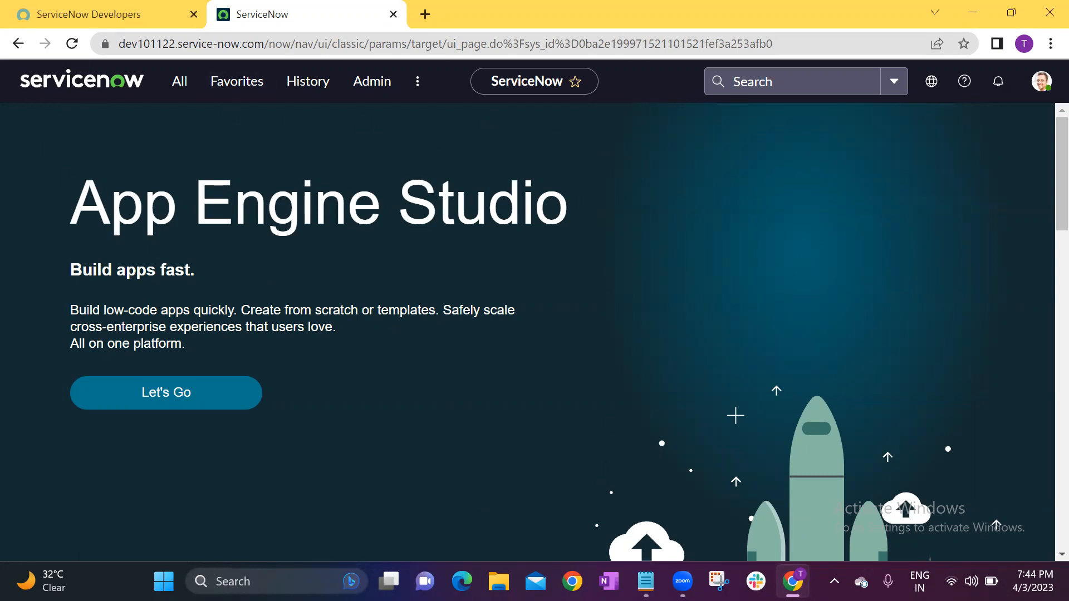
Switch to the Notepad notes and move the "Auto number" line from the end of the list to above "Dictionary".
{"action": "key", "text": "alt+Tab"}
{"action": "left_click", "coordinate": [62, 127]}
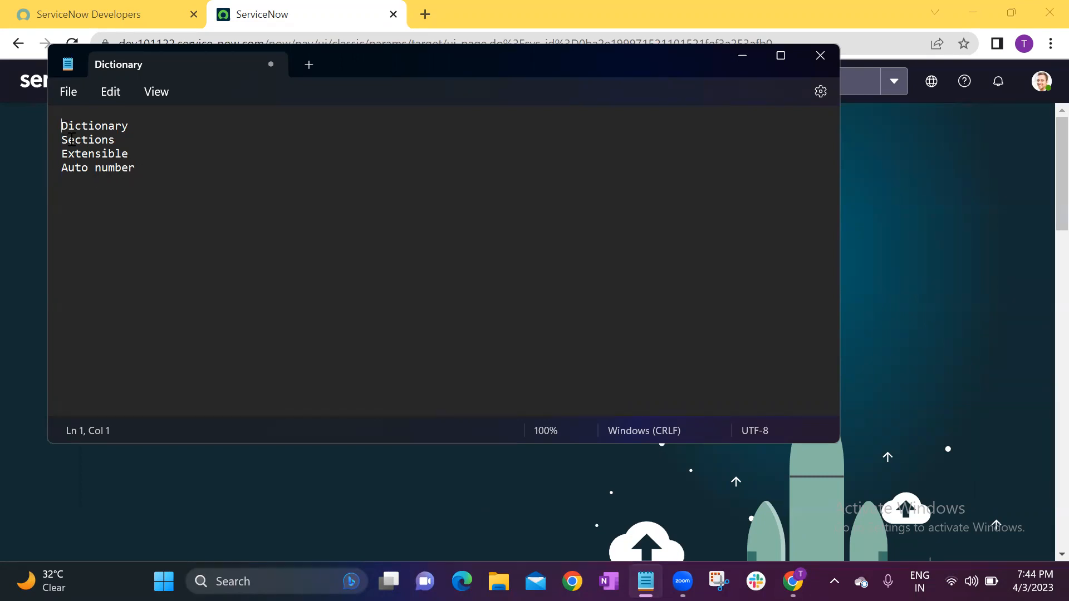
{"action": "key", "text": "Return"}
{"action": "key", "text": "Return"}
{"action": "key", "text": "Return"}
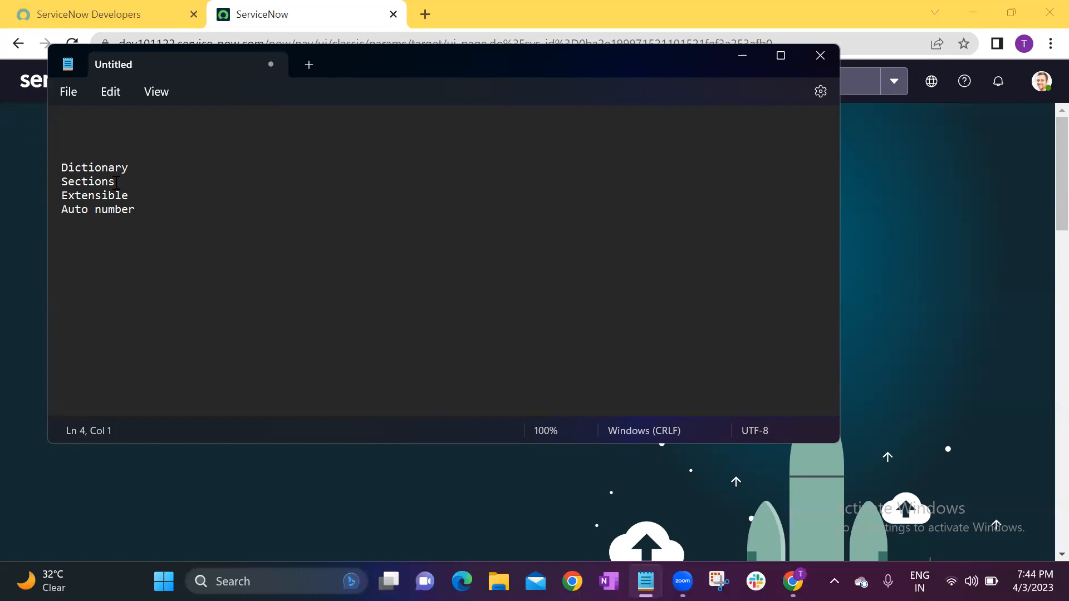
{"action": "left_click_drag", "start_coordinate": [146, 210], "coordinate": [54, 210]}
{"action": "key", "text": "ctrl+c"}
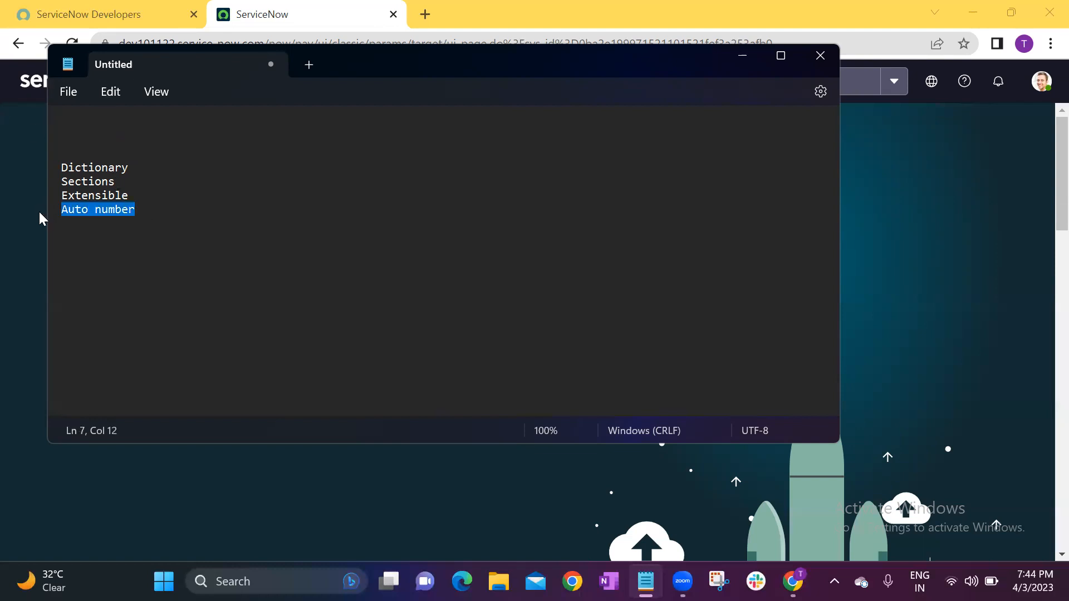
{"action": "key", "text": "BackSpace"}
{"action": "key", "text": "ctrl+v"}
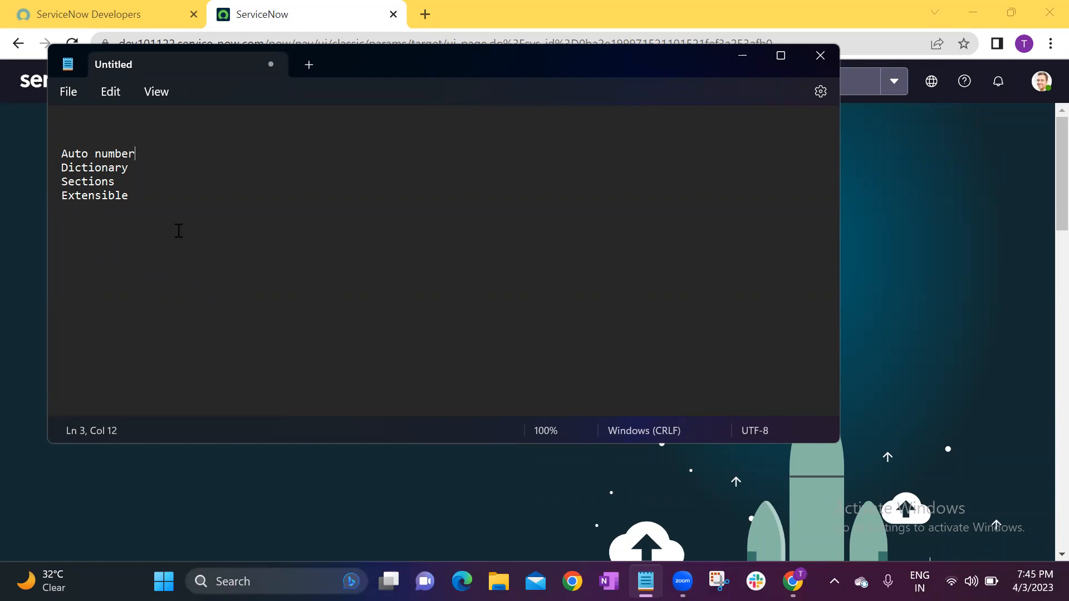
Delete the blank lines above "Auto number" in the notes and return to the browser.
{"action": "left_click", "coordinate": [54, 126]}
{"action": "key", "text": "Delete"}
{"action": "key", "text": "Delete"}
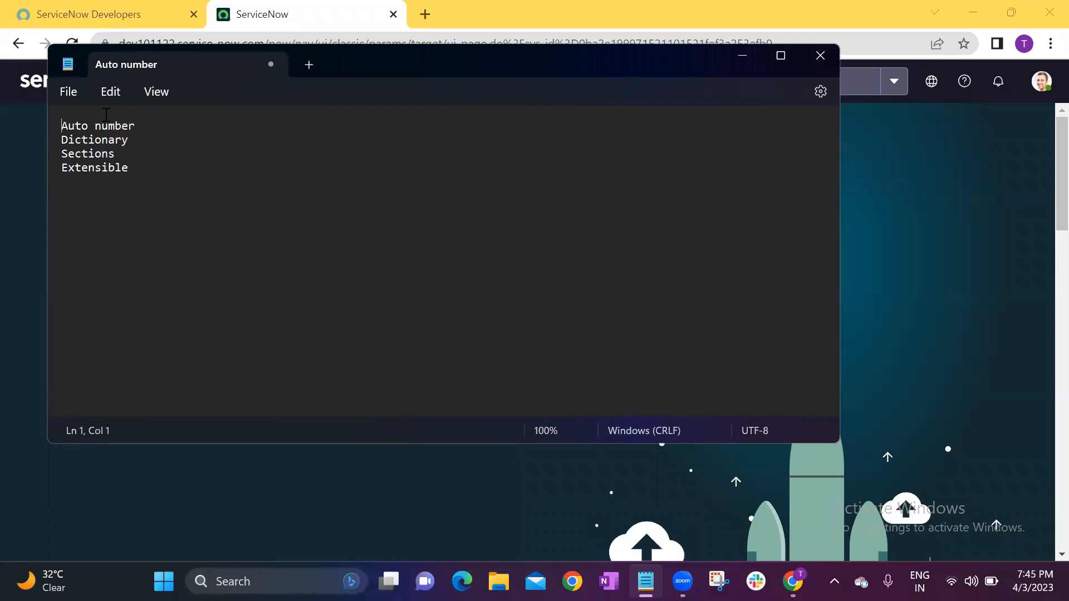
{"action": "left_click", "coordinate": [15, 174]}
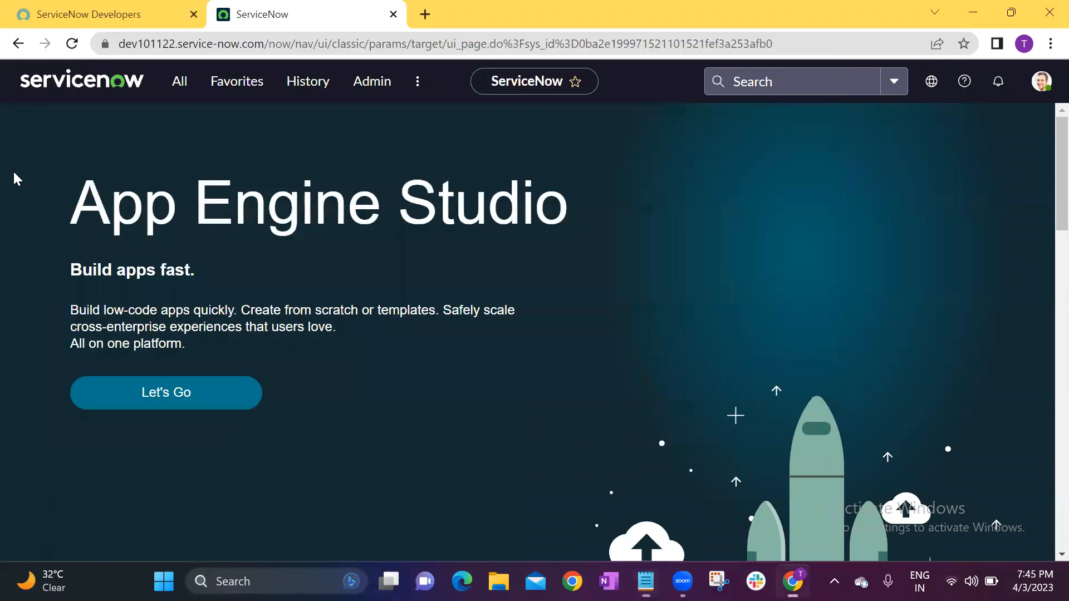
Open the Open incidents list, review its incident numbers, and check the number on a blank new incident form before returning.
{"action": "left_click", "coordinate": [181, 85]}
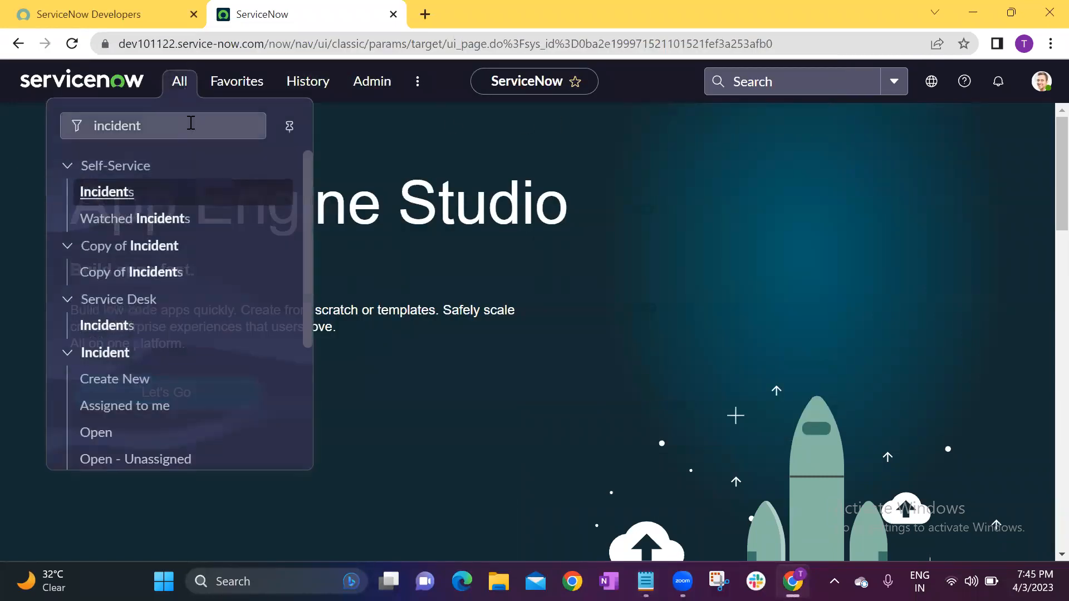
{"action": "left_click", "coordinate": [106, 433]}
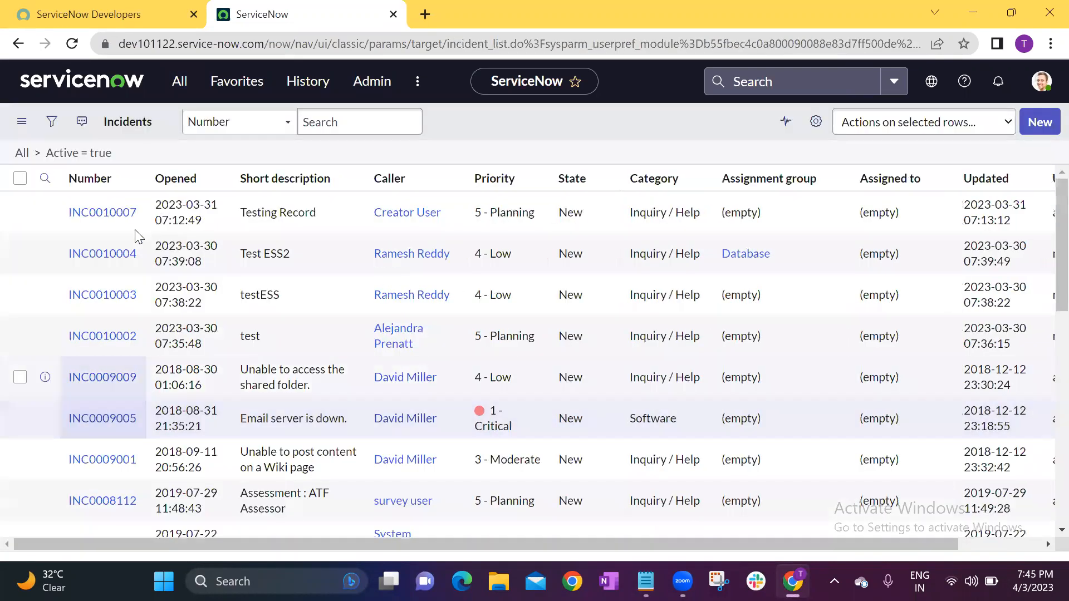
{"action": "scroll", "coordinate": [99, 308], "scroll_direction": "down", "scroll_amount": 3}
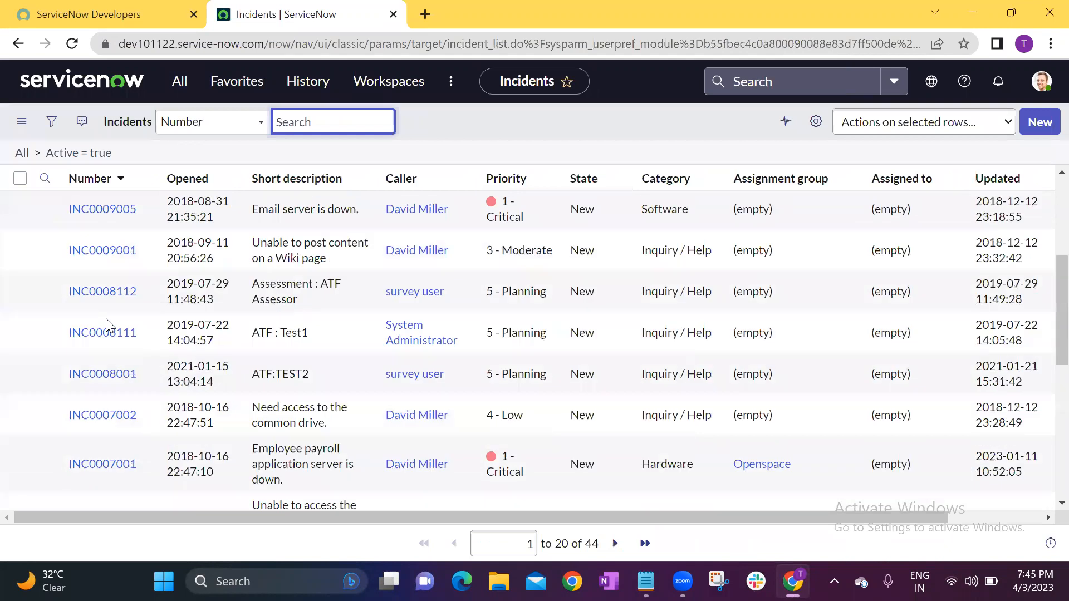
{"action": "scroll", "coordinate": [106, 321], "scroll_direction": "up", "scroll_amount": 3}
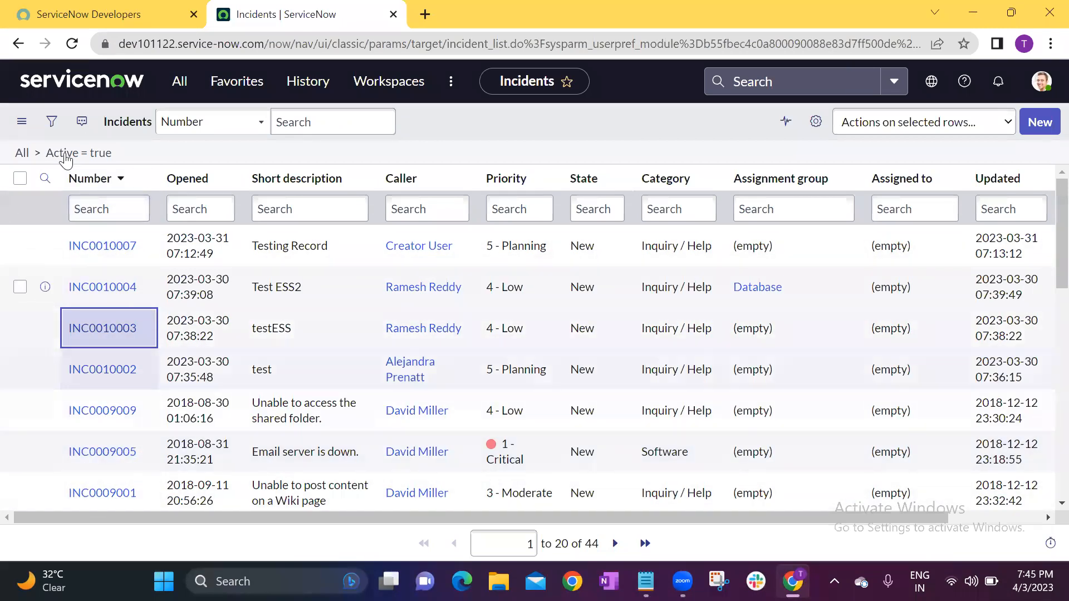
{"action": "left_click", "coordinate": [1047, 124]}
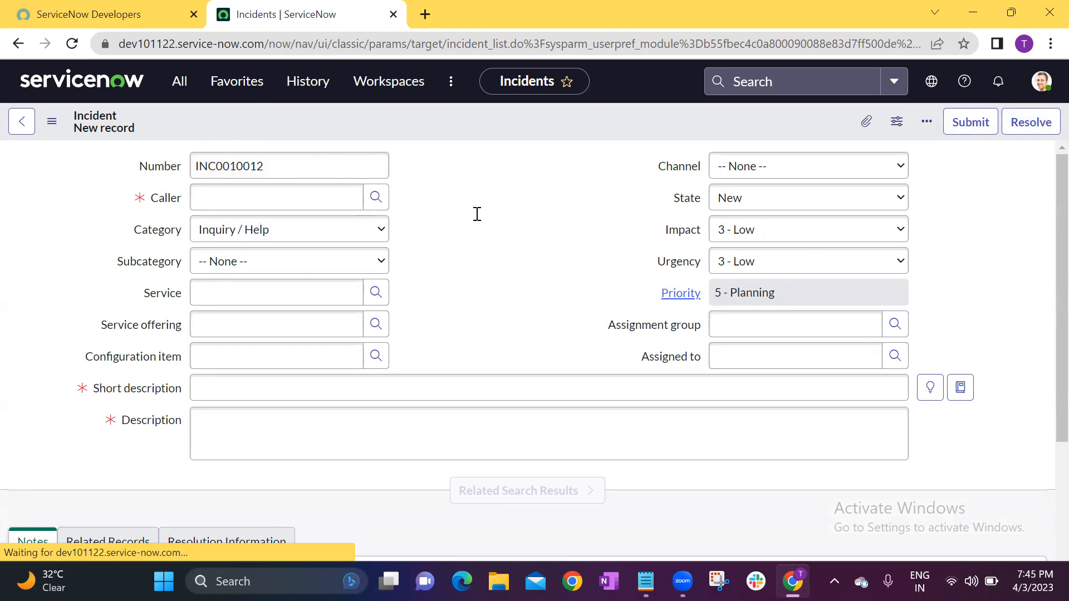
{"action": "left_click", "coordinate": [18, 44]}
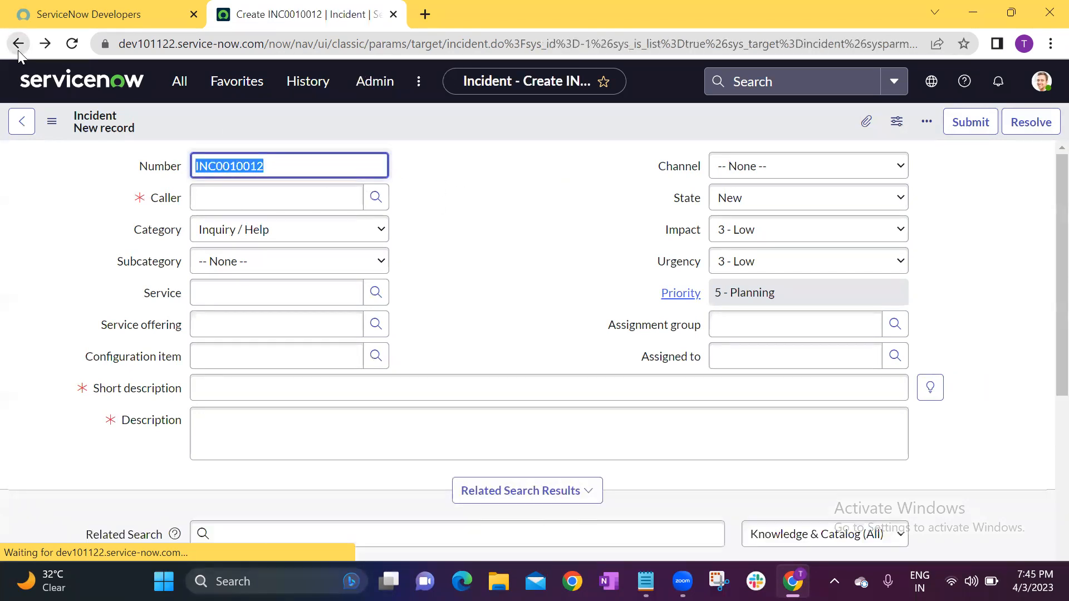
Open the "Need access to the common drive." incident from the list in a new browser tab and view it.
{"action": "scroll", "coordinate": [130, 273], "scroll_direction": "down", "scroll_amount": 5}
{"action": "middle_click", "coordinate": [101, 326]}
{"action": "left_click", "coordinate": [467, 11]}
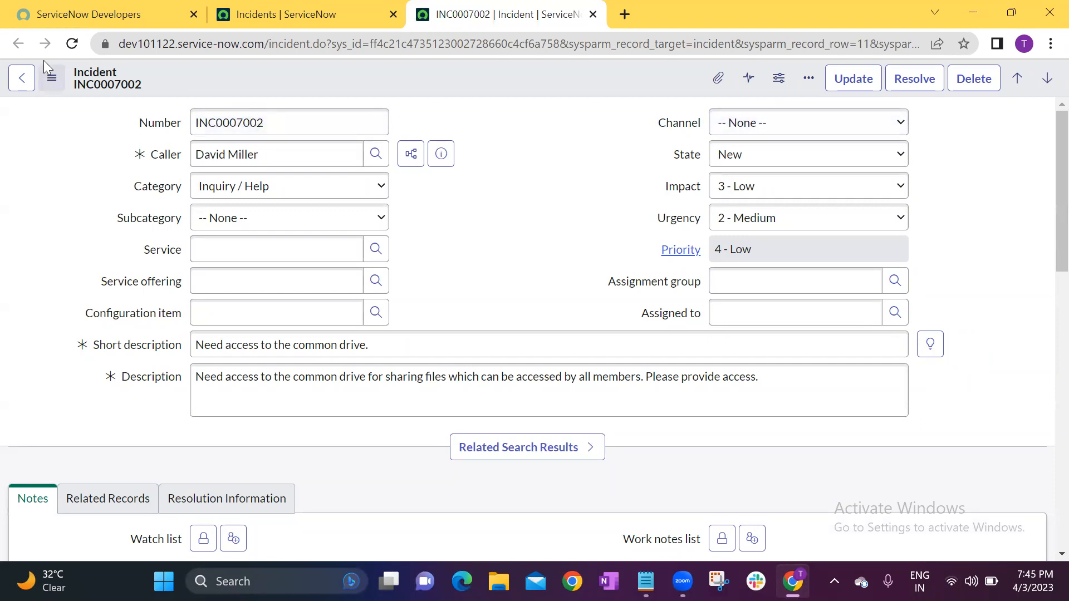
Go back to the incidents list and check the number assigned on another blank incident form, returning to the list without submitting.
{"action": "left_click", "coordinate": [348, 8]}
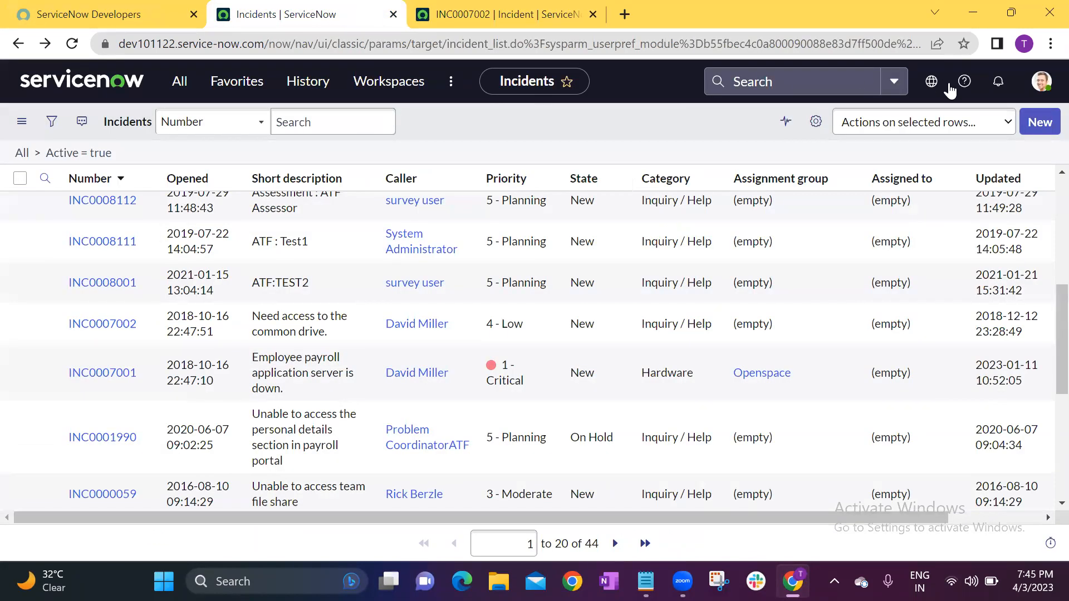
{"action": "left_click", "coordinate": [1026, 125]}
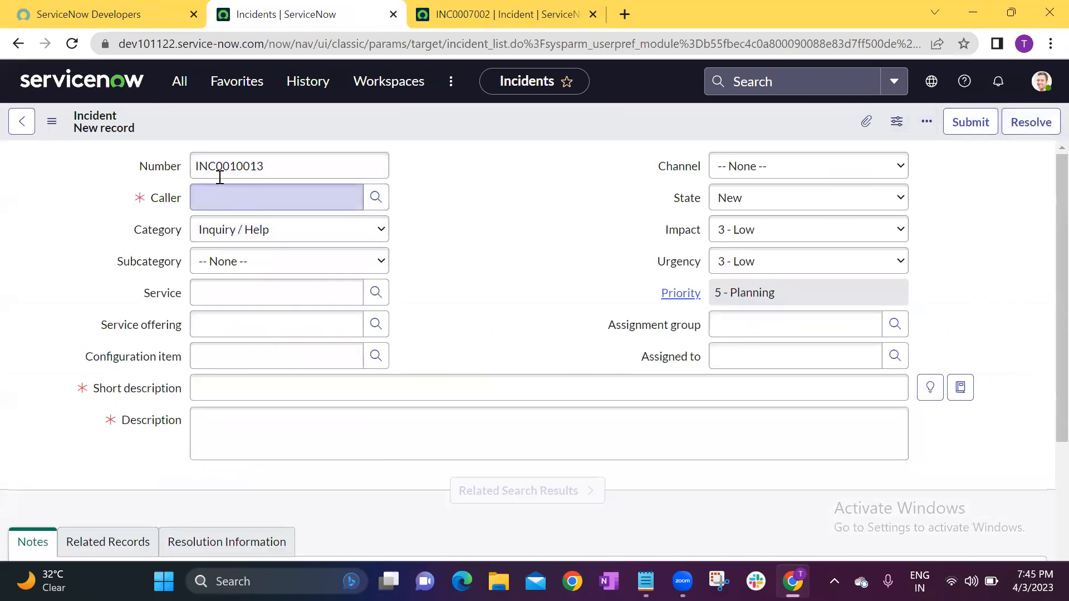
{"action": "left_click", "coordinate": [527, 199]}
{"action": "left_click", "coordinate": [12, 40]}
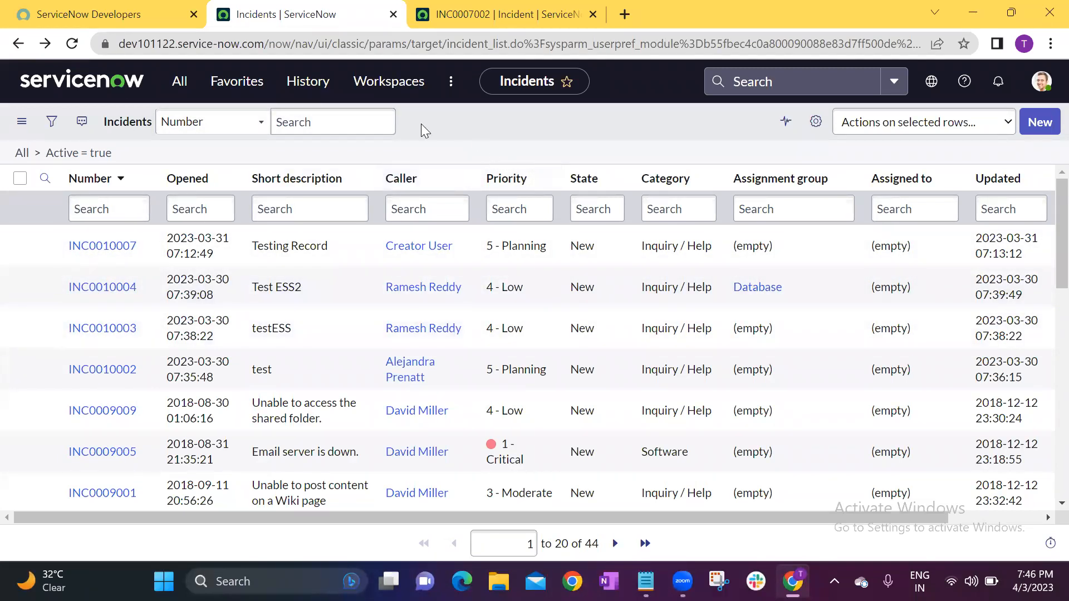
Open the System Definition tables list by filtering for "tables", and load the Student Information table record in a new browser tab.
{"action": "left_click", "coordinate": [180, 81]}
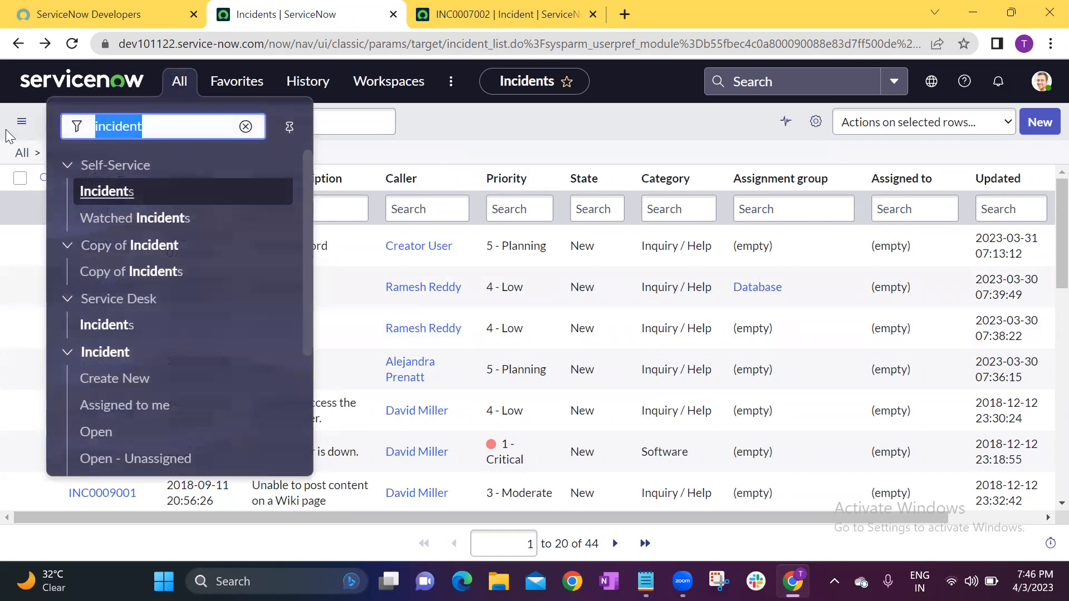
{"action": "key", "text": "BackSpace"}
{"action": "type", "text": "tables"}
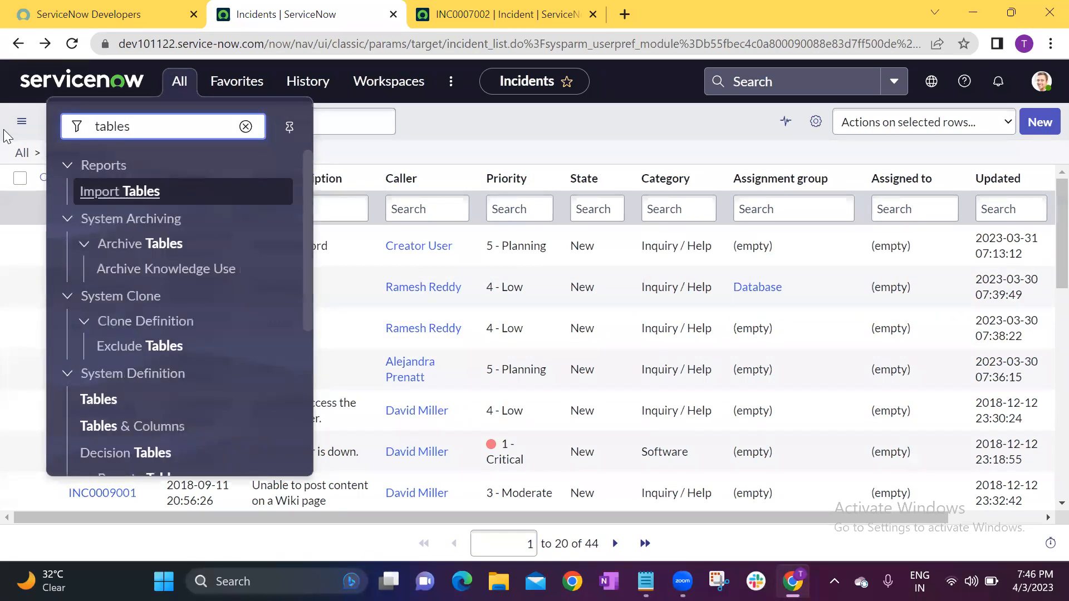
{"action": "left_click", "coordinate": [109, 401]}
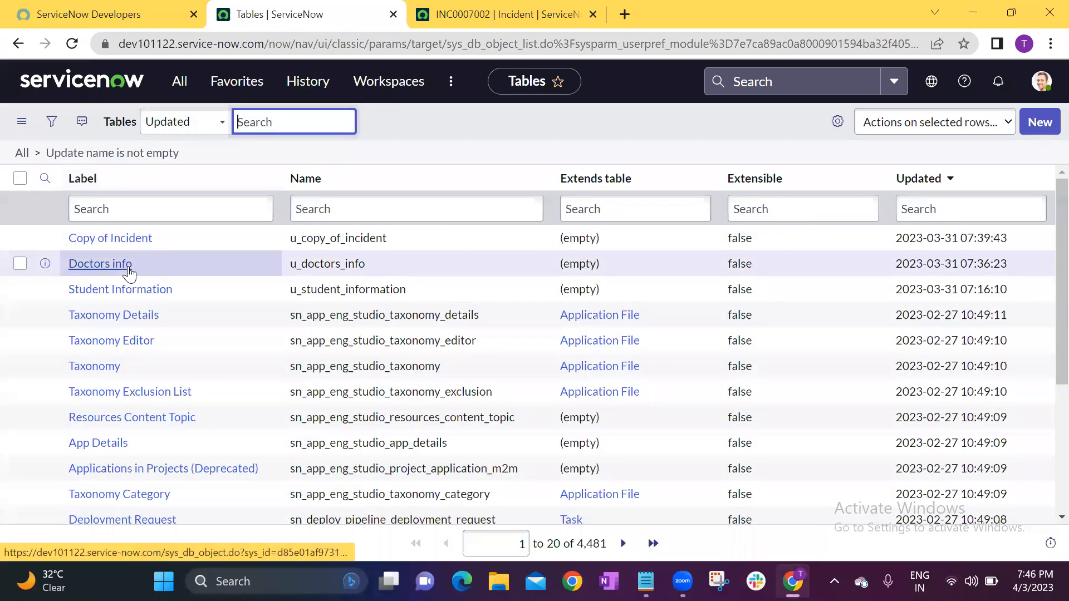
{"action": "left_click", "coordinate": [136, 295], "text": "ctrl"}
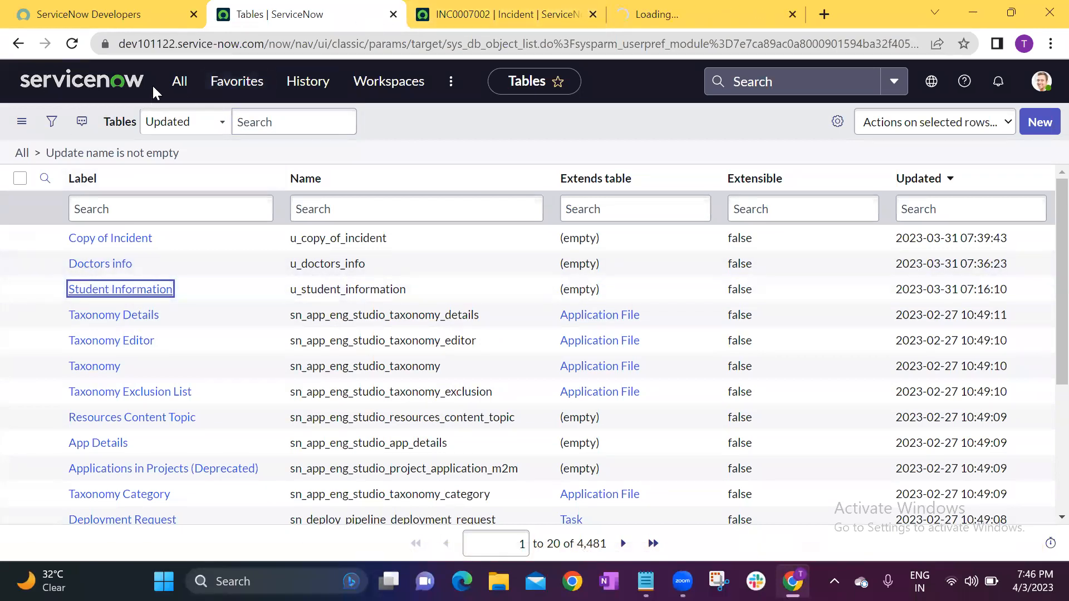
Find the Student Informations list by filtering for "student", and examine the fields on a blank record form before returning to the list.
{"action": "left_click", "coordinate": [177, 83]}
{"action": "left_click_drag", "start_coordinate": [148, 124], "coordinate": [52, 123]}
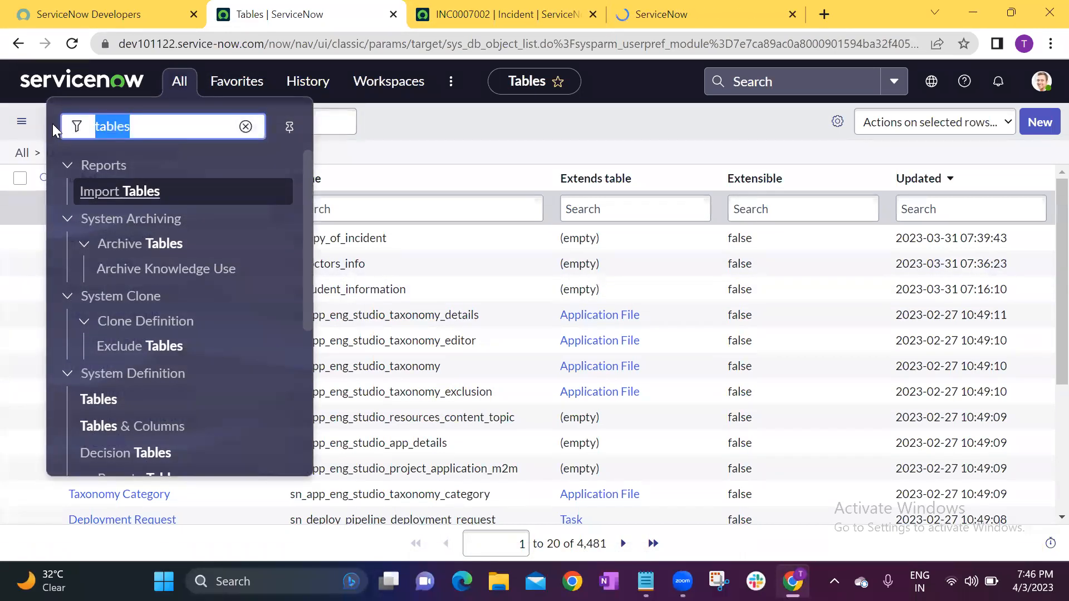
{"action": "type", "text": "student"}
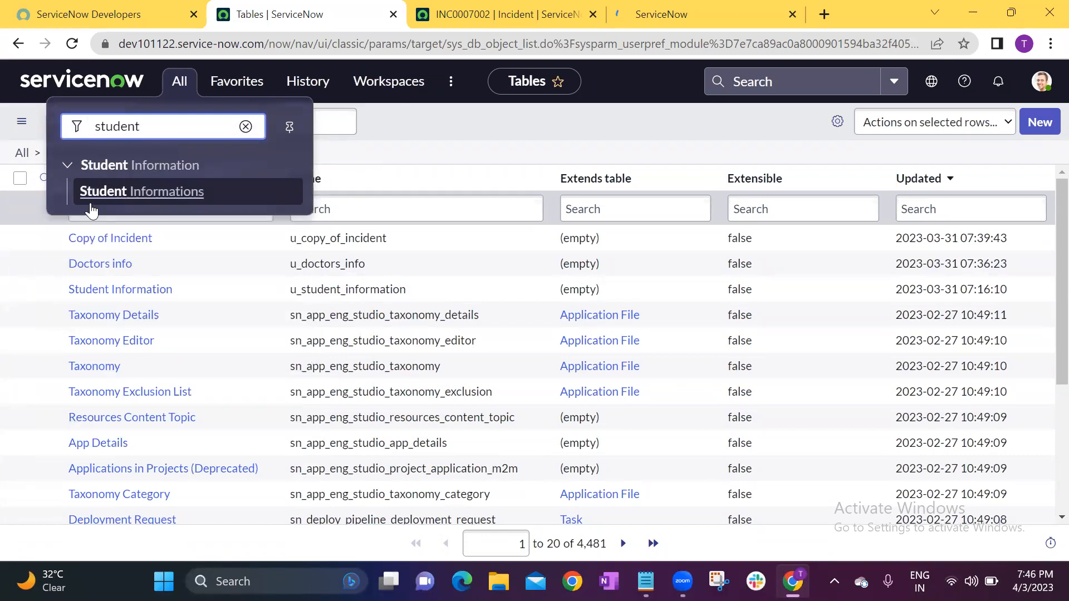
{"action": "left_click", "coordinate": [124, 194]}
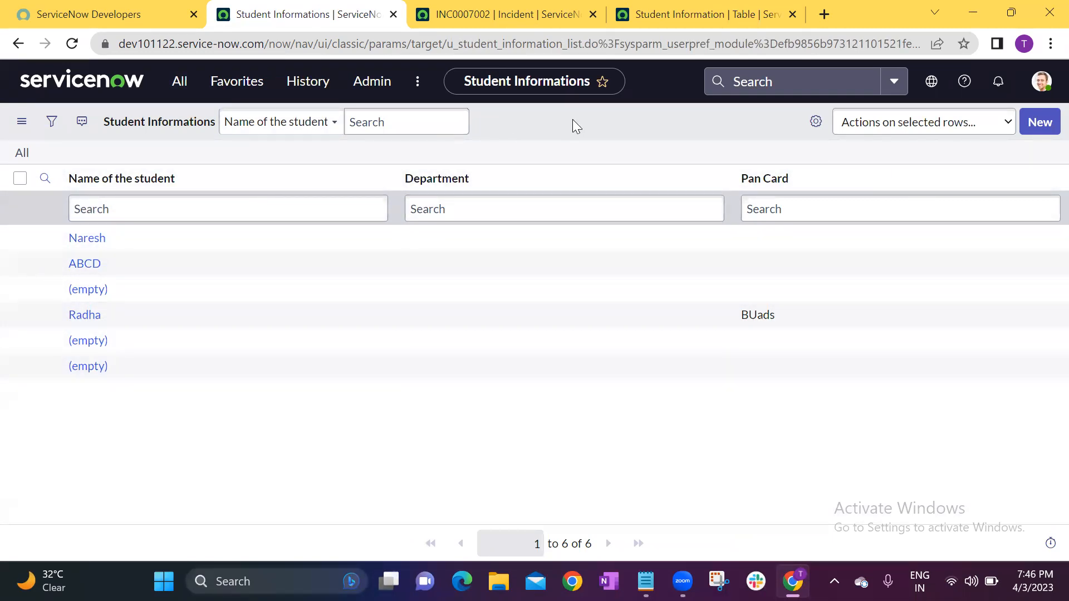
{"action": "left_click", "coordinate": [1040, 123]}
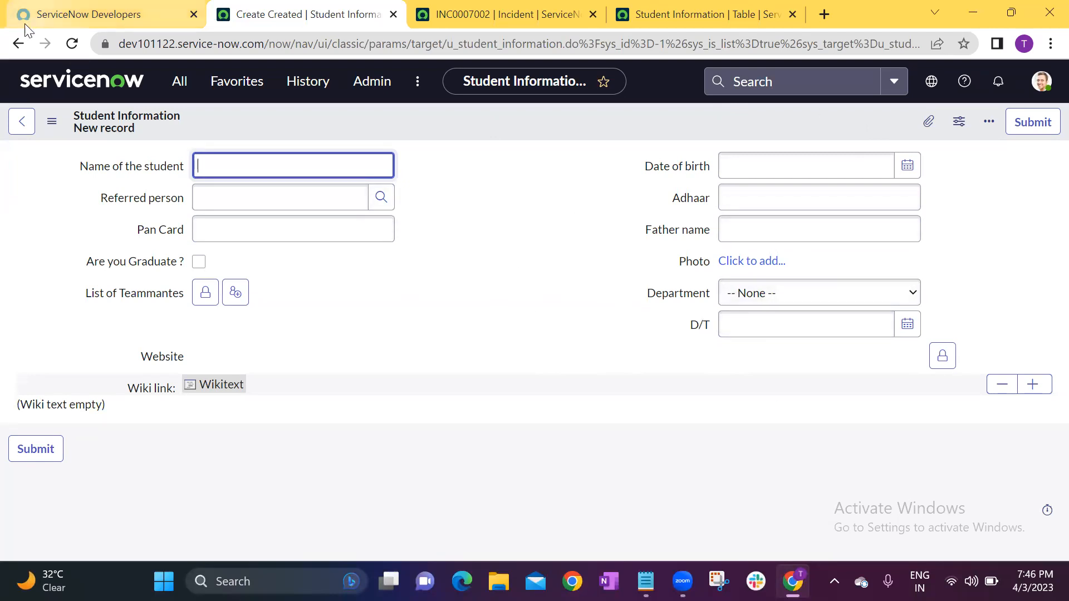
{"action": "left_click", "coordinate": [15, 47]}
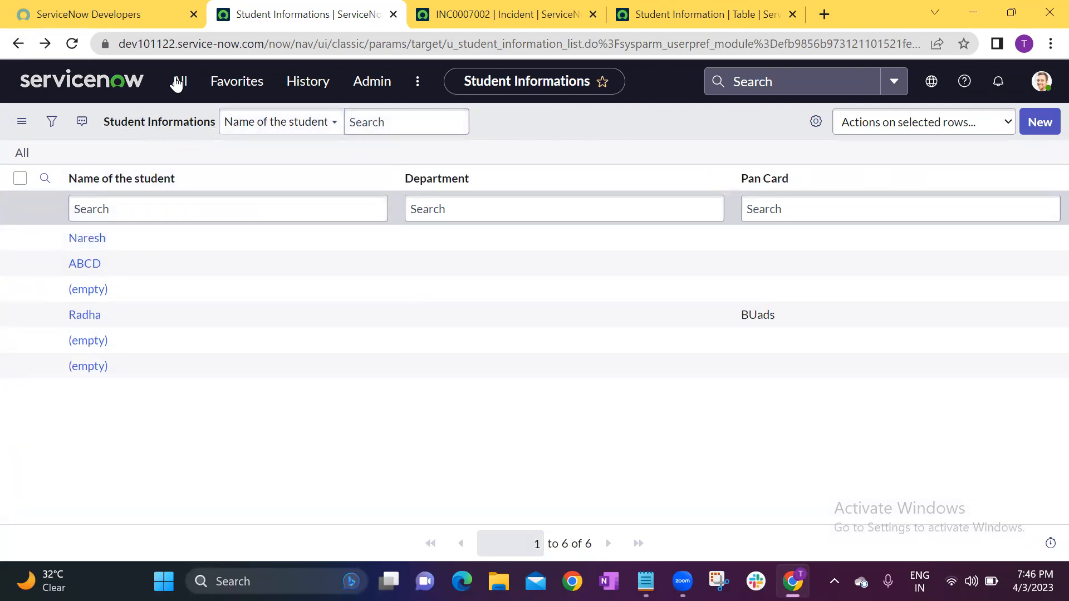
Switch to the Student Information table record and enable Auto-number in its controls.
{"action": "left_click", "coordinate": [682, 11]}
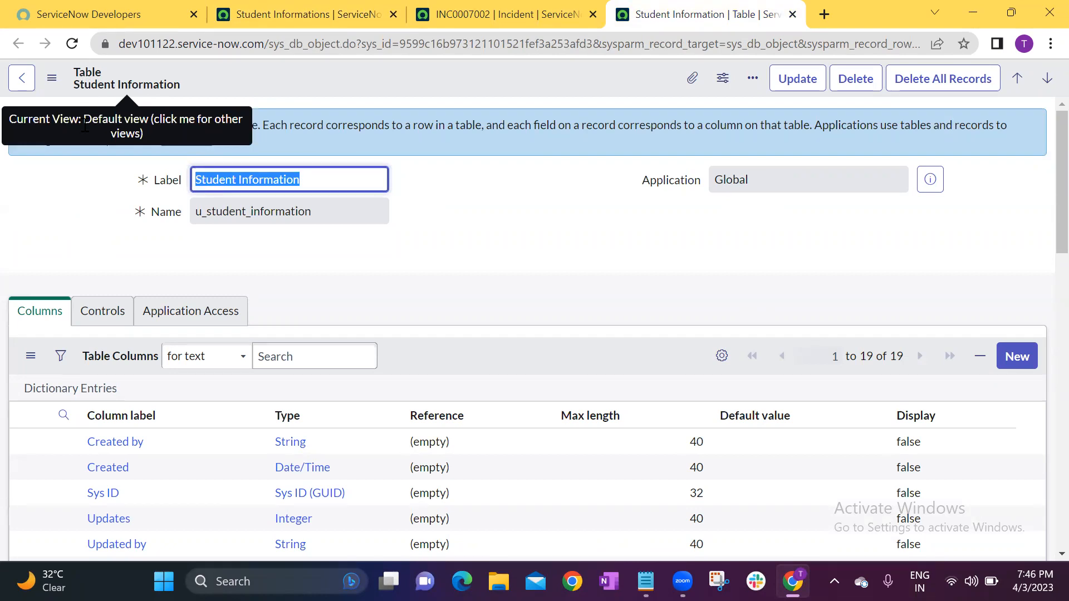
{"action": "left_click", "coordinate": [97, 312]}
{"action": "scroll", "coordinate": [96, 316], "scroll_direction": "down", "scroll_amount": 1}
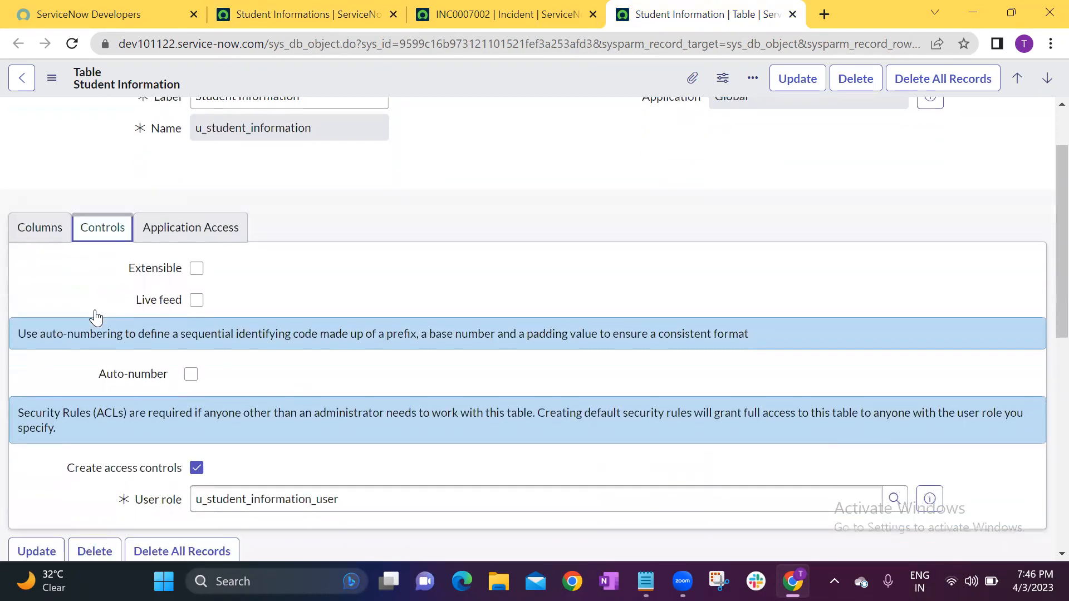
{"action": "scroll", "coordinate": [96, 316], "scroll_direction": "down", "scroll_amount": 1}
{"action": "left_click", "coordinate": [268, 288]}
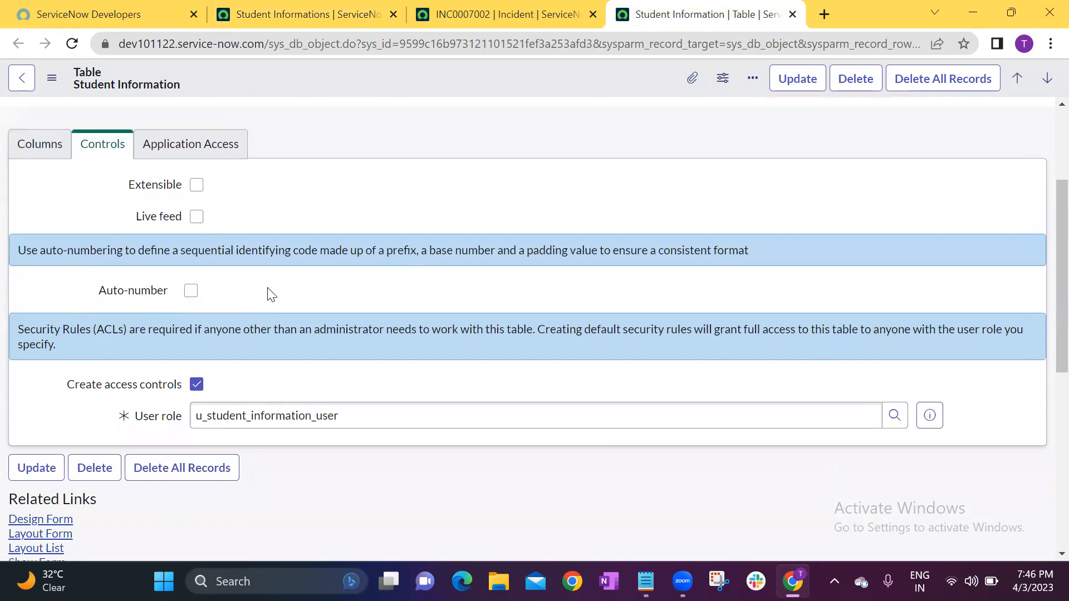
{"action": "left_click", "coordinate": [191, 291]}
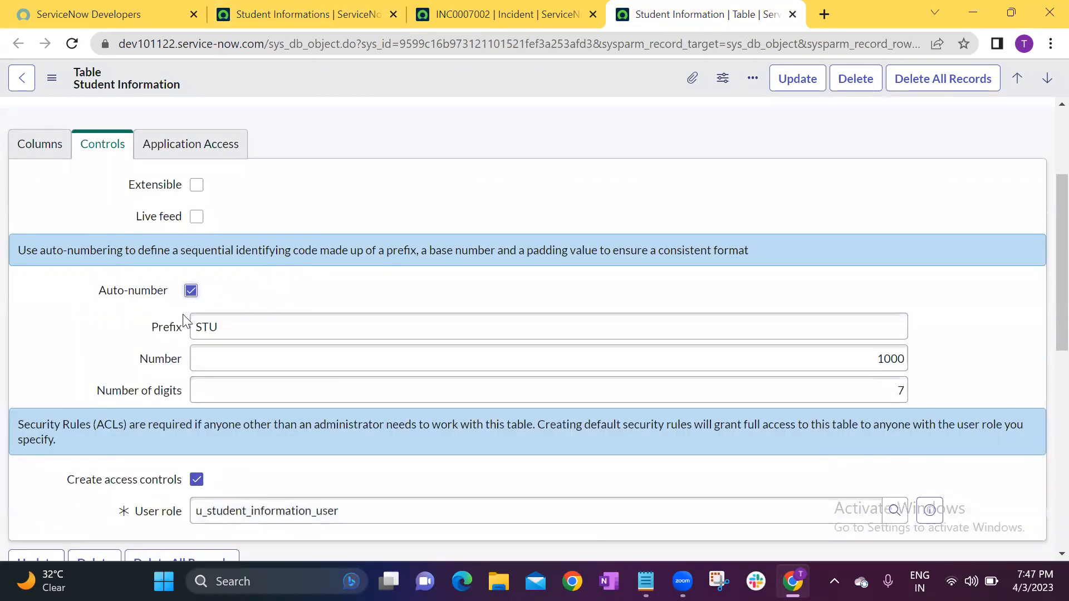
Examine the auto-numbering settings for the prefix, starting number and number of digits.
{"action": "left_click", "coordinate": [172, 328]}
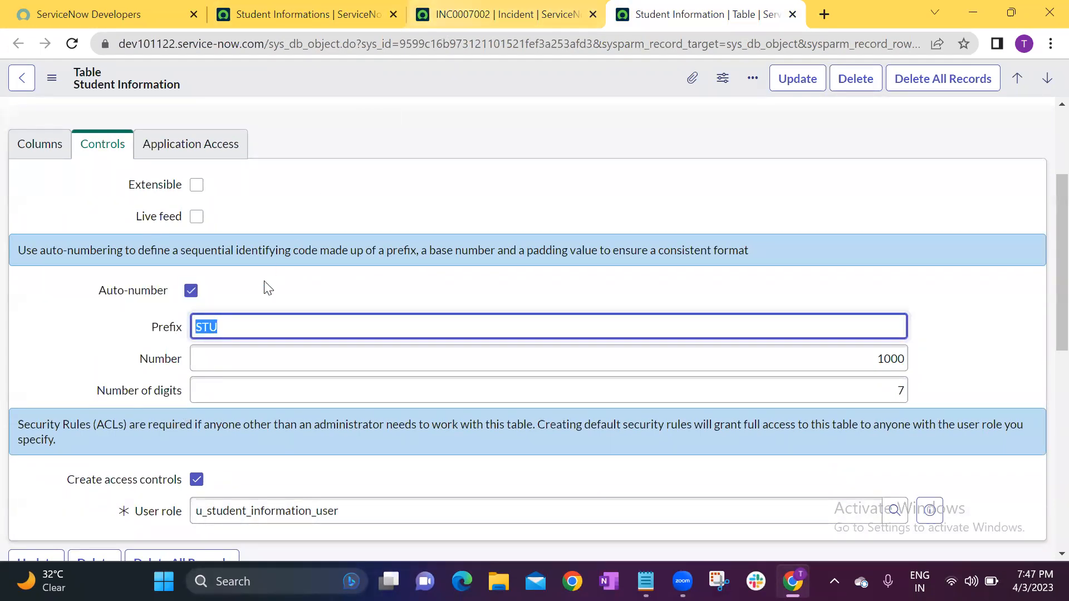
{"action": "left_click", "coordinate": [245, 354]}
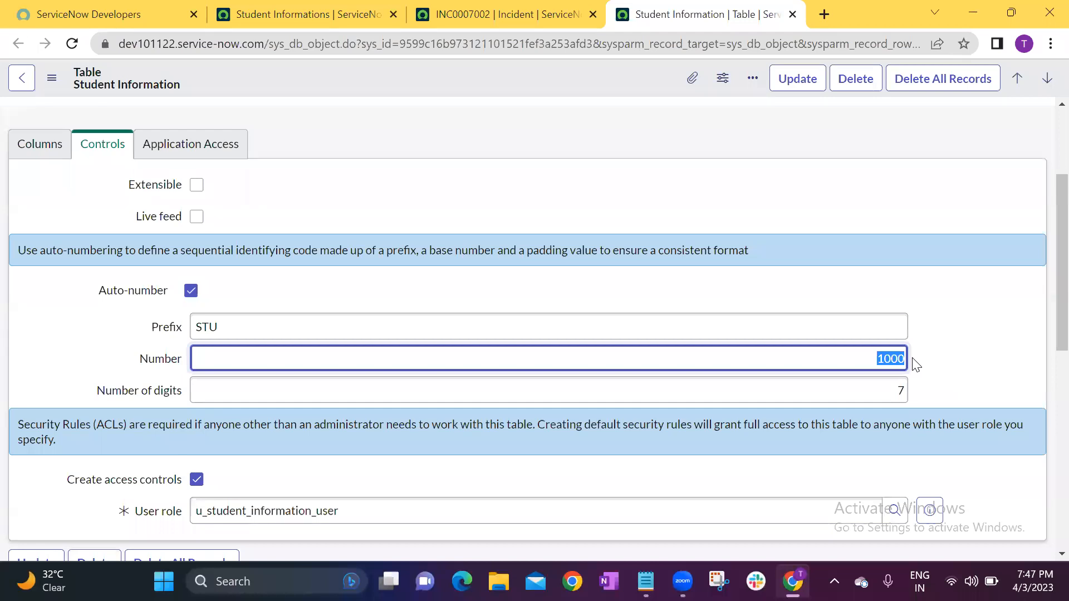
{"action": "left_click", "coordinate": [454, 396]}
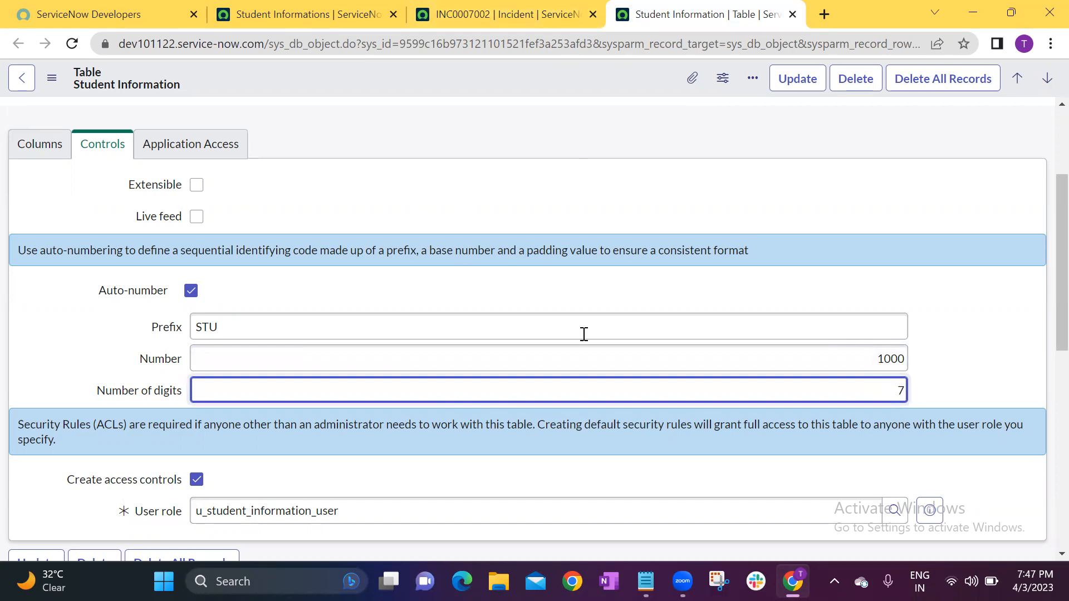
{"action": "left_click", "coordinate": [884, 359]}
{"action": "double_click", "coordinate": [887, 359]}
Switch to the "Need access to the common drive." incident and examine the digits following the prefix in its number.
{"action": "left_click", "coordinate": [501, 13]}
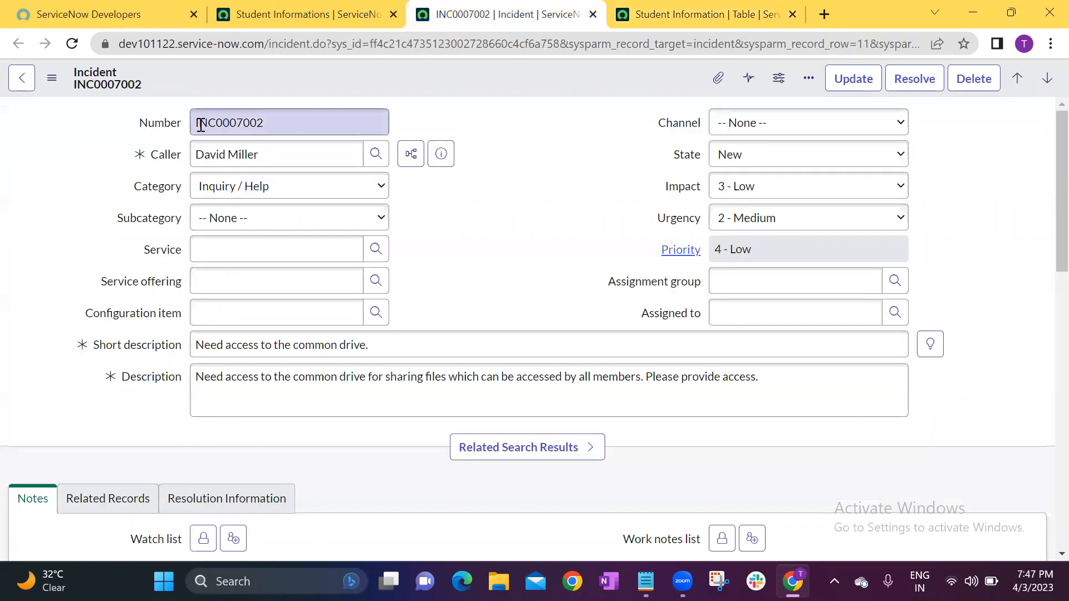
{"action": "left_click_drag", "start_coordinate": [220, 123], "coordinate": [237, 123]}
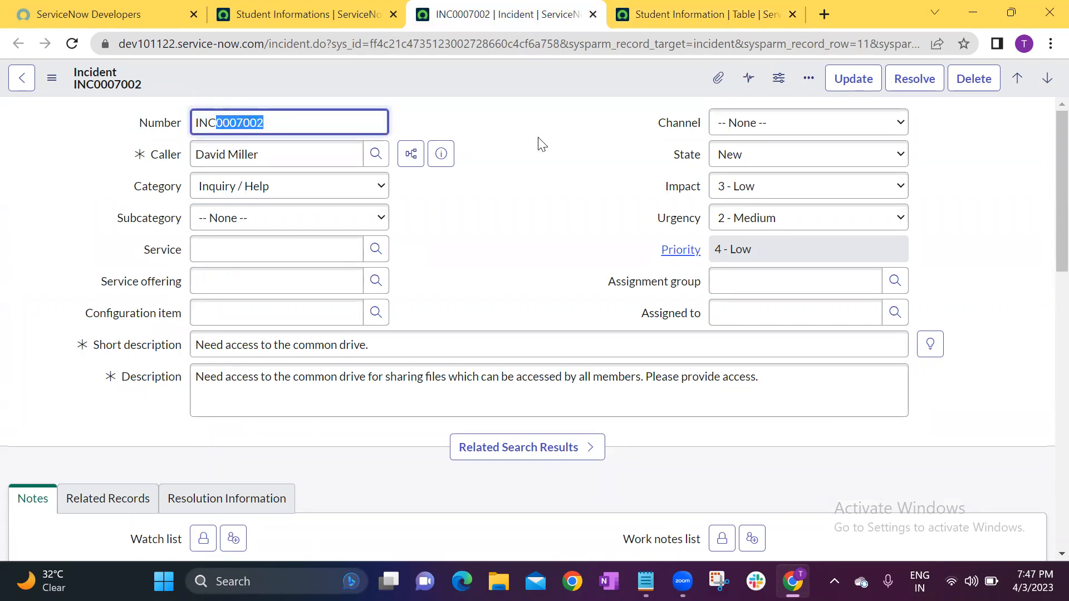
{"action": "left_click", "coordinate": [399, 128]}
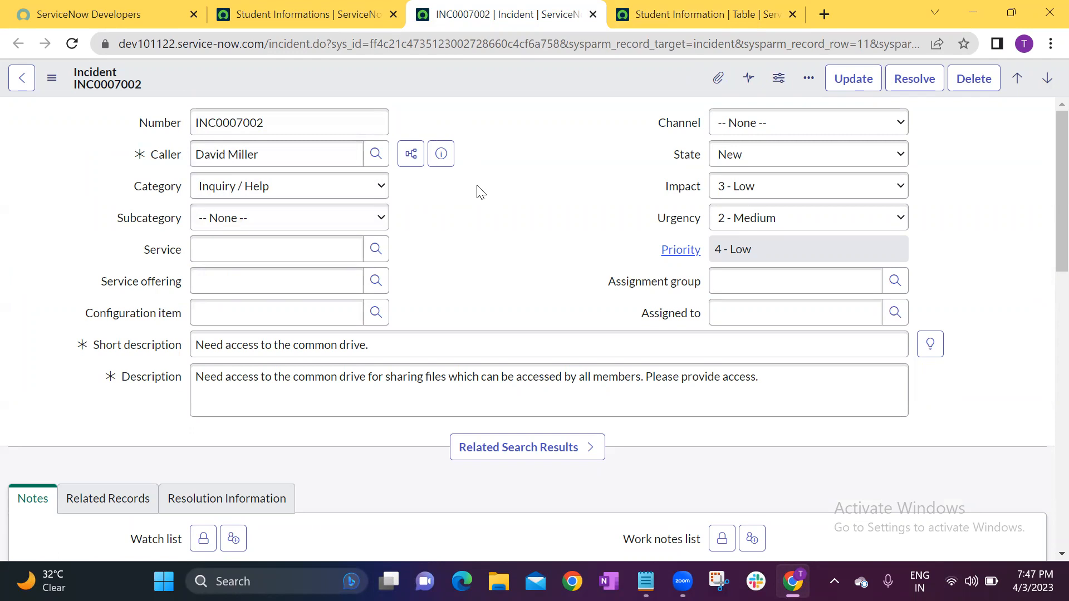
Return to the Student Information table record, review the auto-numbering prefix, number and digits fields, and save the table.
{"action": "left_click", "coordinate": [650, 14]}
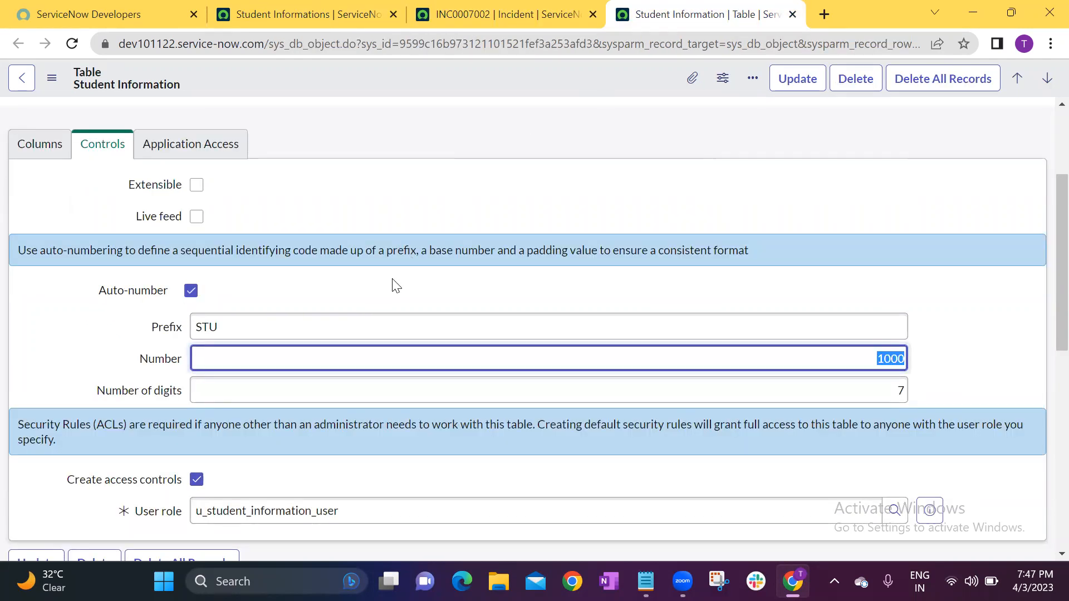
{"action": "left_click", "coordinate": [255, 325]}
{"action": "left_click", "coordinate": [838, 350]}
{"action": "left_click", "coordinate": [887, 389]}
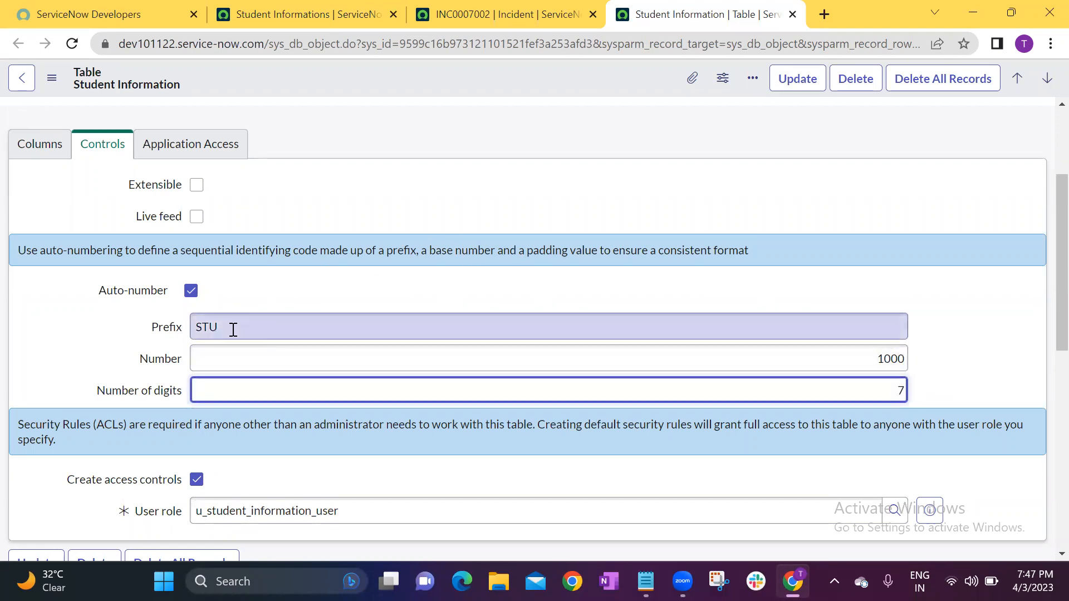
{"action": "left_click", "coordinate": [298, 287]}
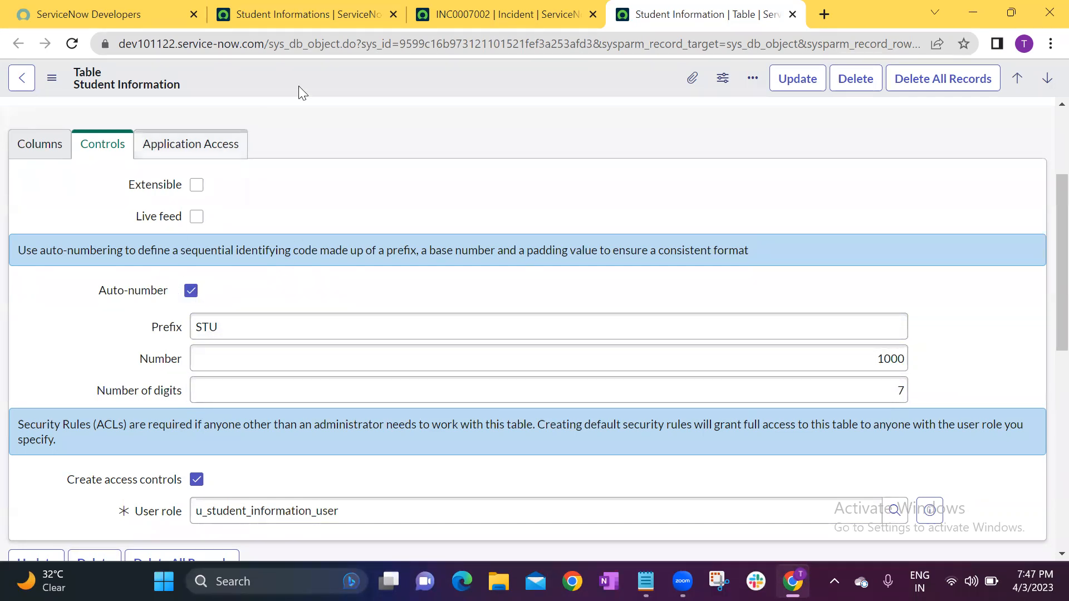
{"action": "right_click", "coordinate": [383, 76]}
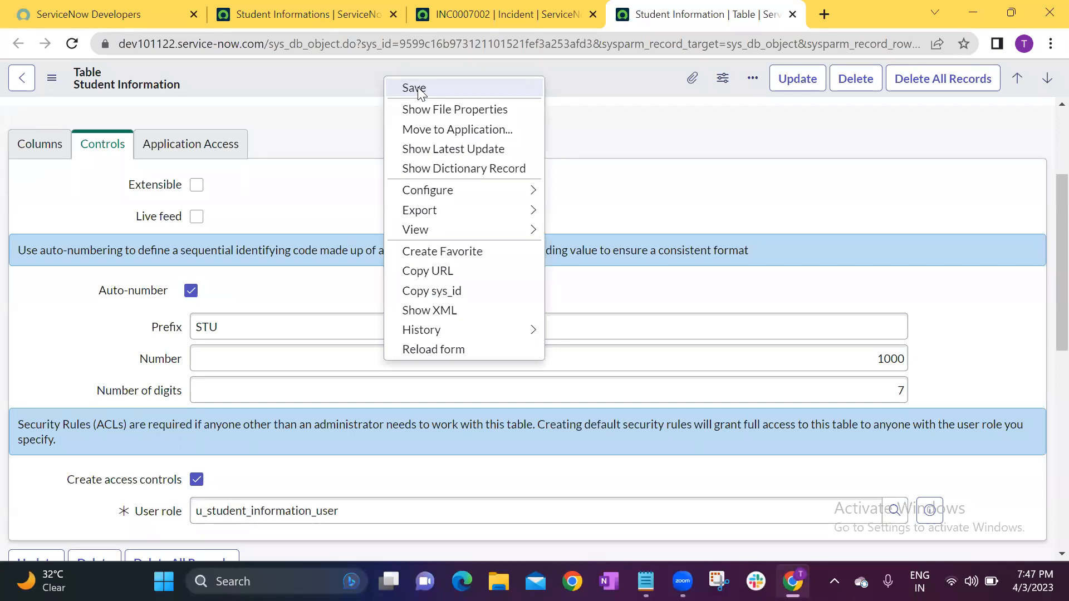
{"action": "left_click", "coordinate": [418, 89]}
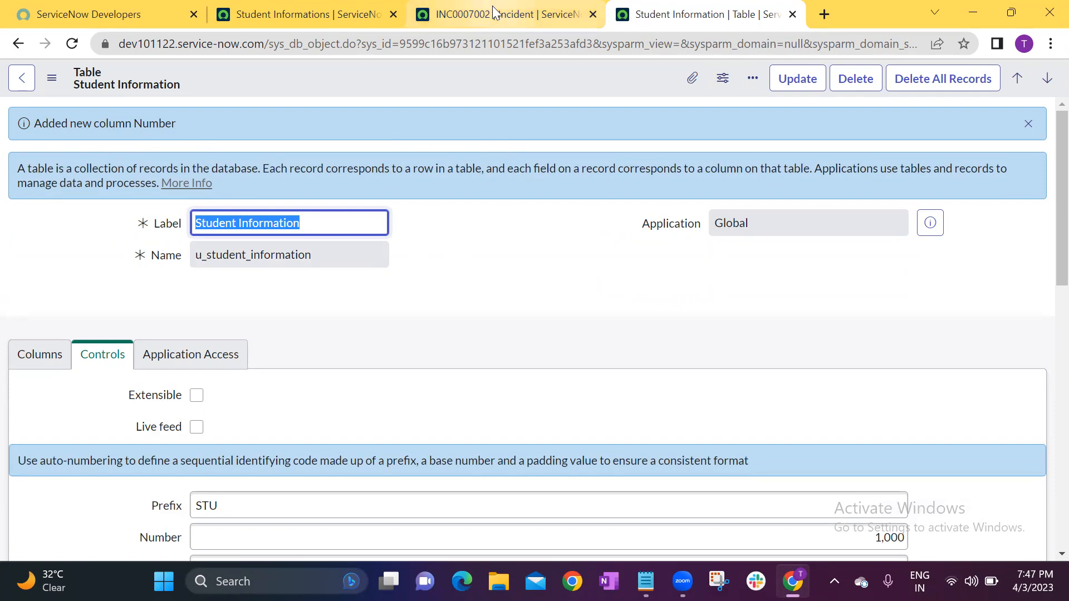
Switch to the Student Informations list, reload it and start a new record.
{"action": "left_click", "coordinate": [325, 12]}
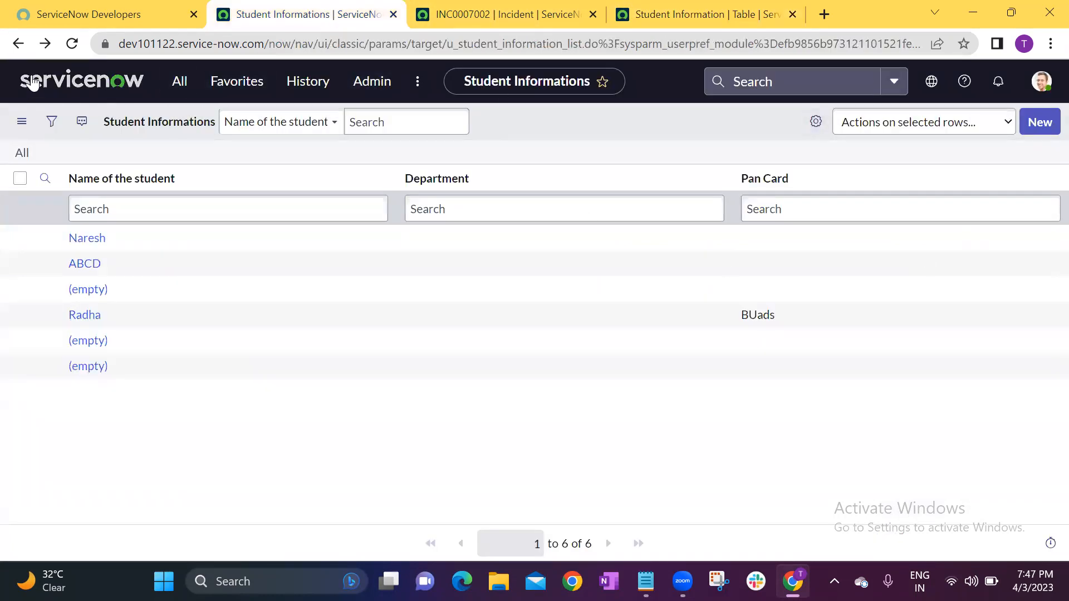
{"action": "left_click", "coordinate": [72, 45]}
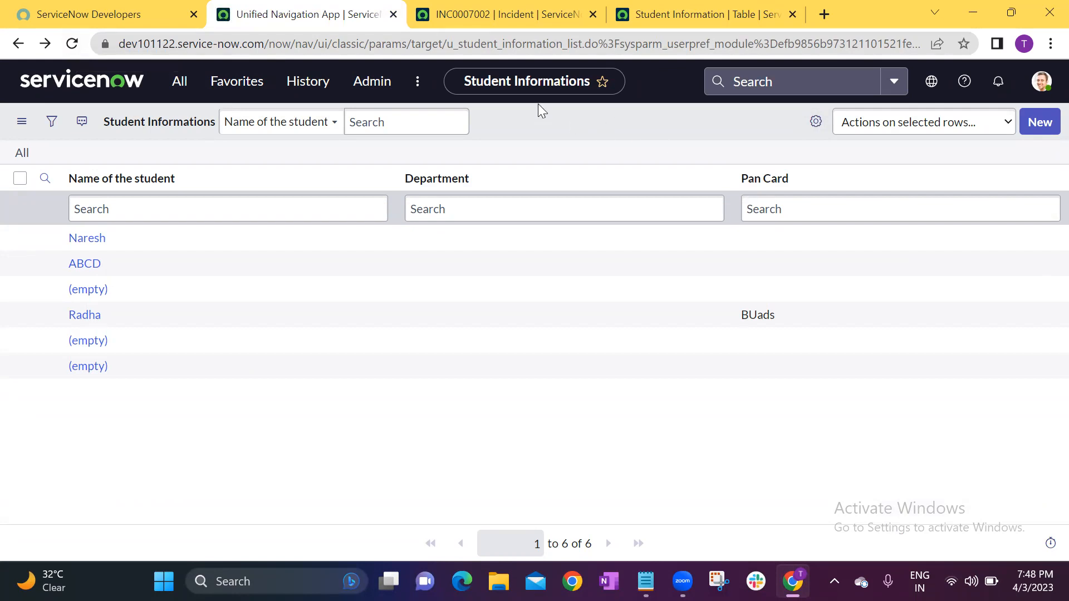
{"action": "left_click", "coordinate": [1042, 122]}
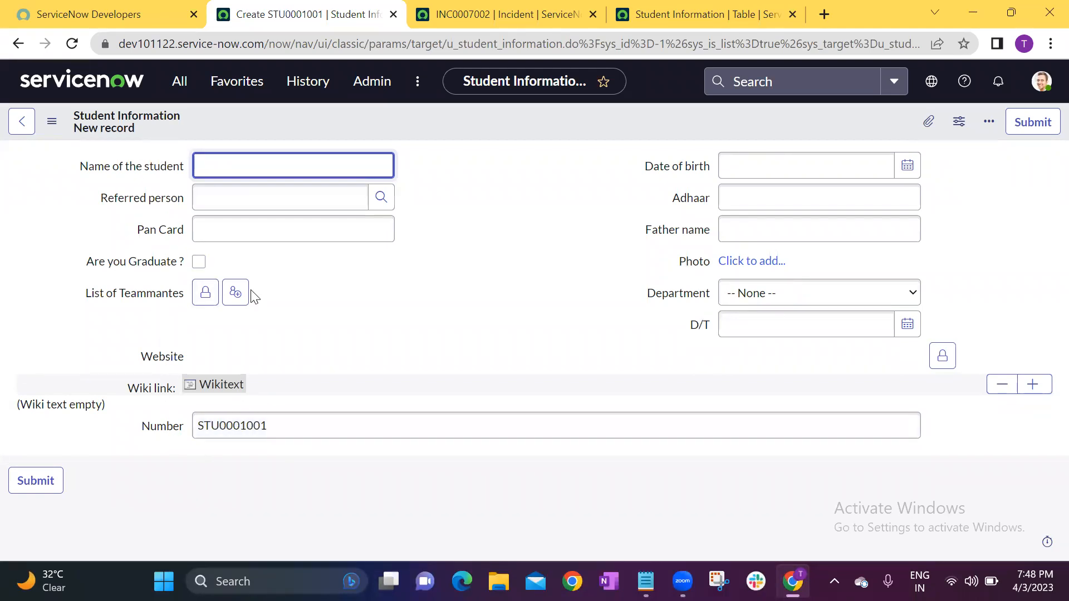
Configure the Student Information form layout so that Number is the first field, above Name of the student, and save it.
{"action": "right_click", "coordinate": [431, 123]}
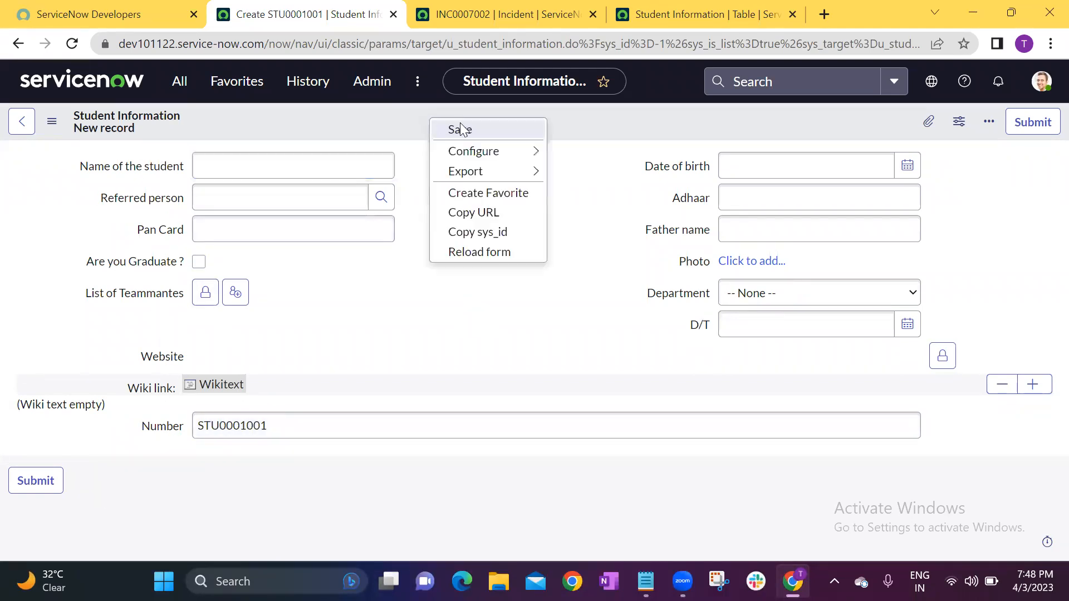
{"action": "mouse_move", "coordinate": [538, 150]}
{"action": "left_click", "coordinate": [593, 174]}
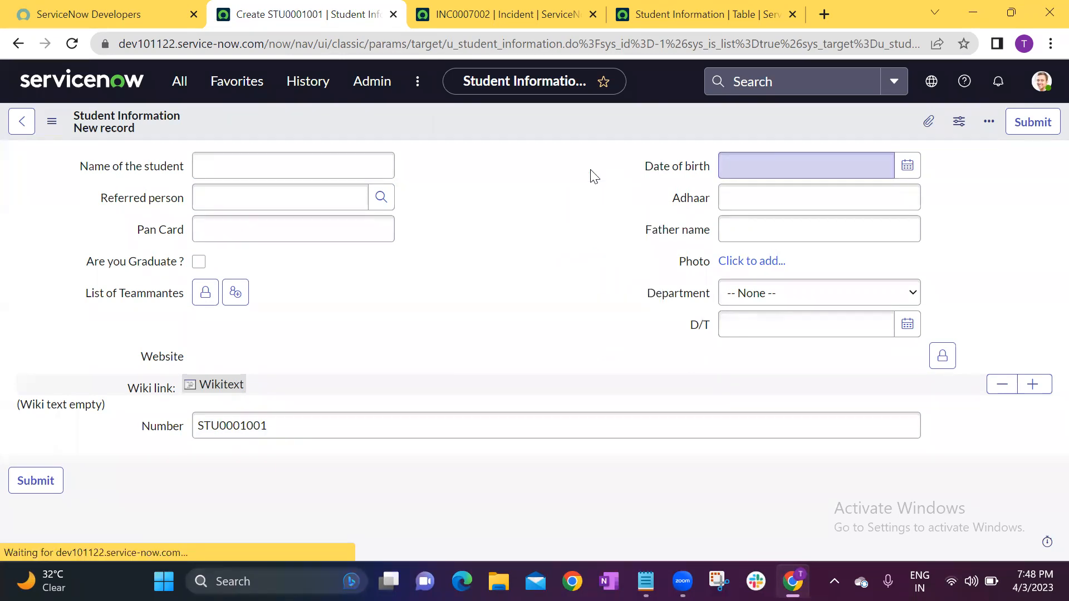
{"action": "left_click", "coordinate": [570, 403]}
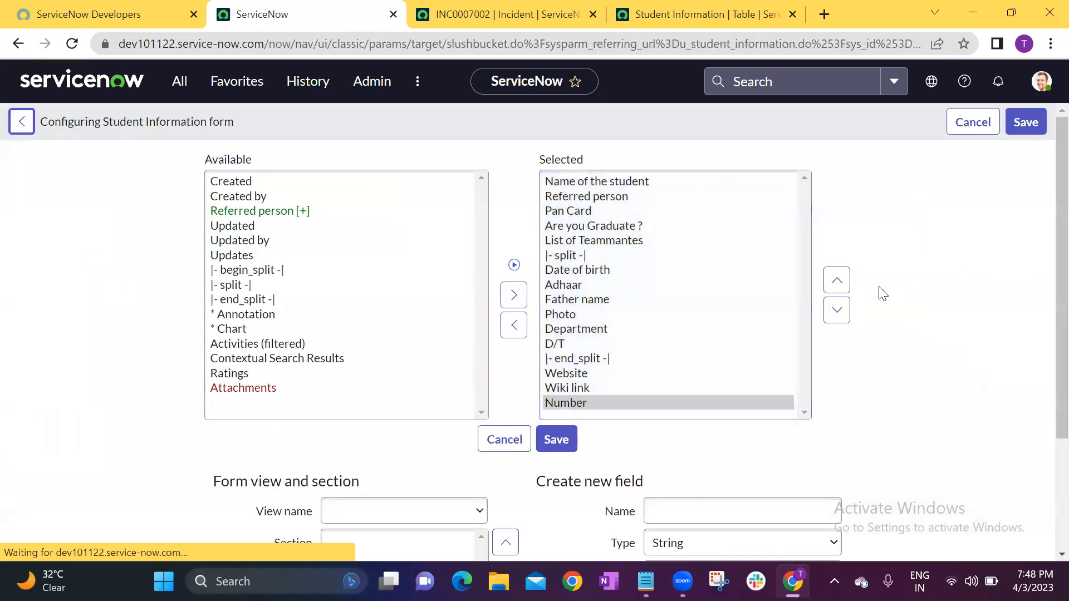
{"action": "left_click", "coordinate": [836, 281]}
{"action": "left_click", "coordinate": [837, 281]}
{"action": "left_click", "coordinate": [837, 281]}
{"action": "left_click", "coordinate": [837, 282]}
{"action": "left_click", "coordinate": [836, 281]}
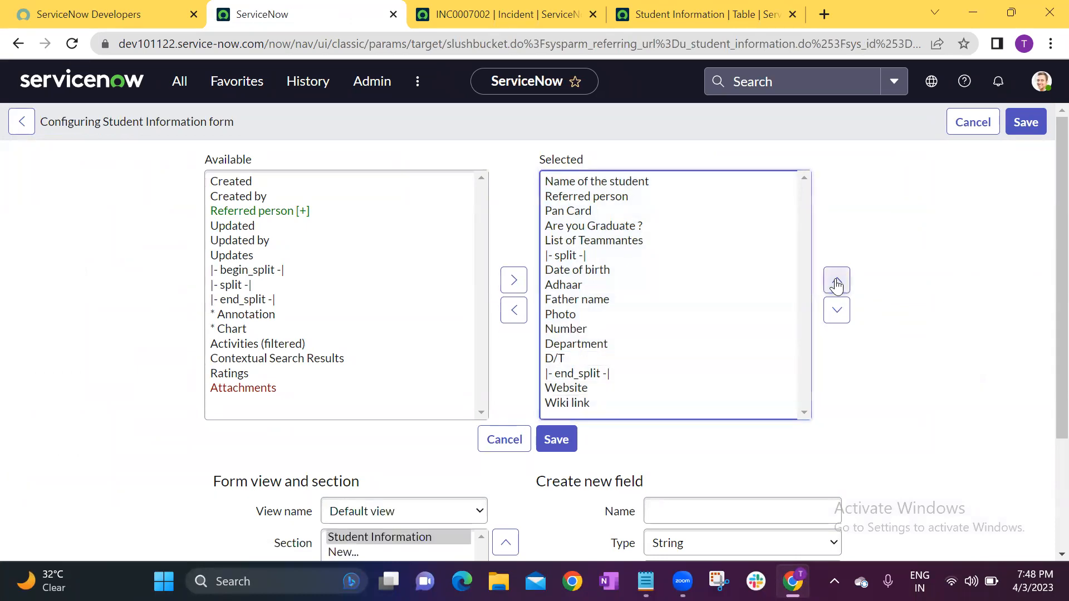
{"action": "left_click", "coordinate": [600, 403]}
{"action": "left_click", "coordinate": [584, 329]}
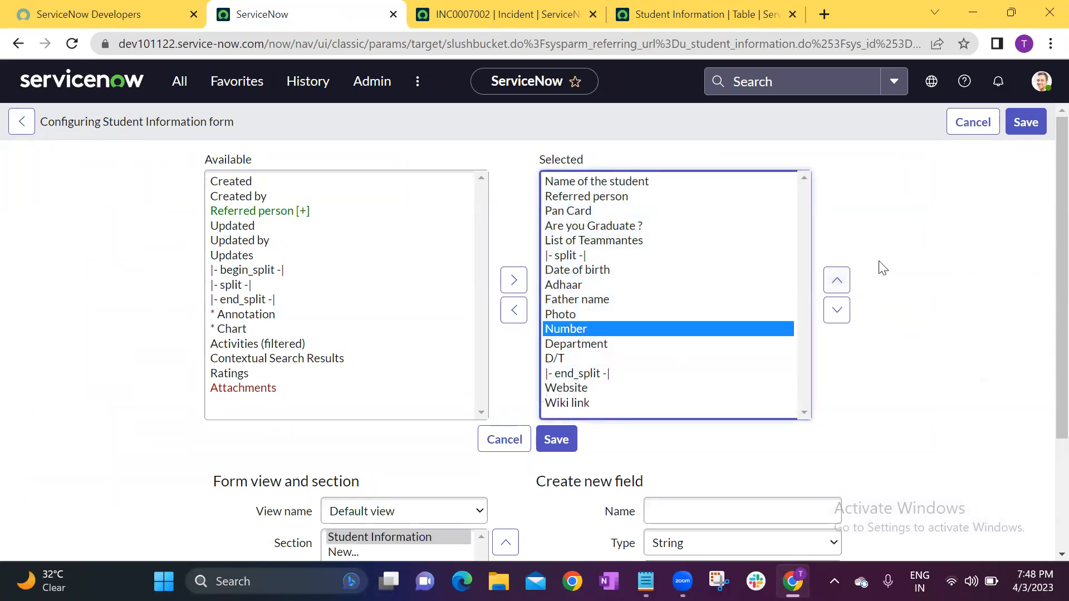
{"action": "left_click", "coordinate": [844, 281]}
{"action": "left_click", "coordinate": [843, 282]}
{"action": "left_click", "coordinate": [845, 282]}
{"action": "left_click", "coordinate": [845, 283]}
{"action": "left_click", "coordinate": [845, 283]}
{"action": "left_click", "coordinate": [845, 283]}
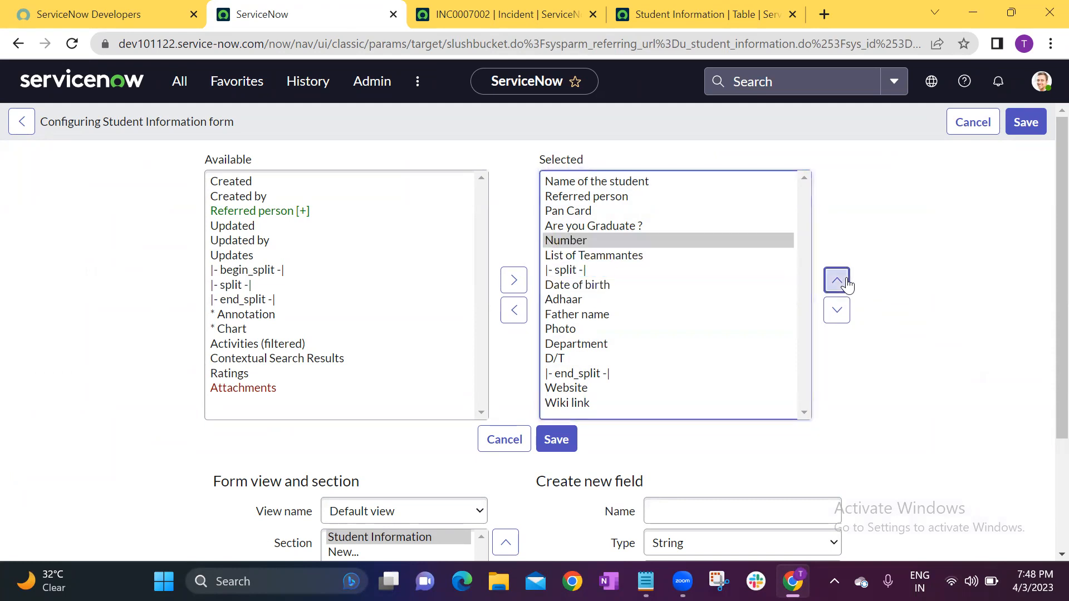
{"action": "left_click", "coordinate": [845, 282]}
{"action": "left_click", "coordinate": [845, 283]}
{"action": "left_click", "coordinate": [845, 283]}
{"action": "left_click", "coordinate": [844, 283]}
{"action": "left_click", "coordinate": [555, 443]}
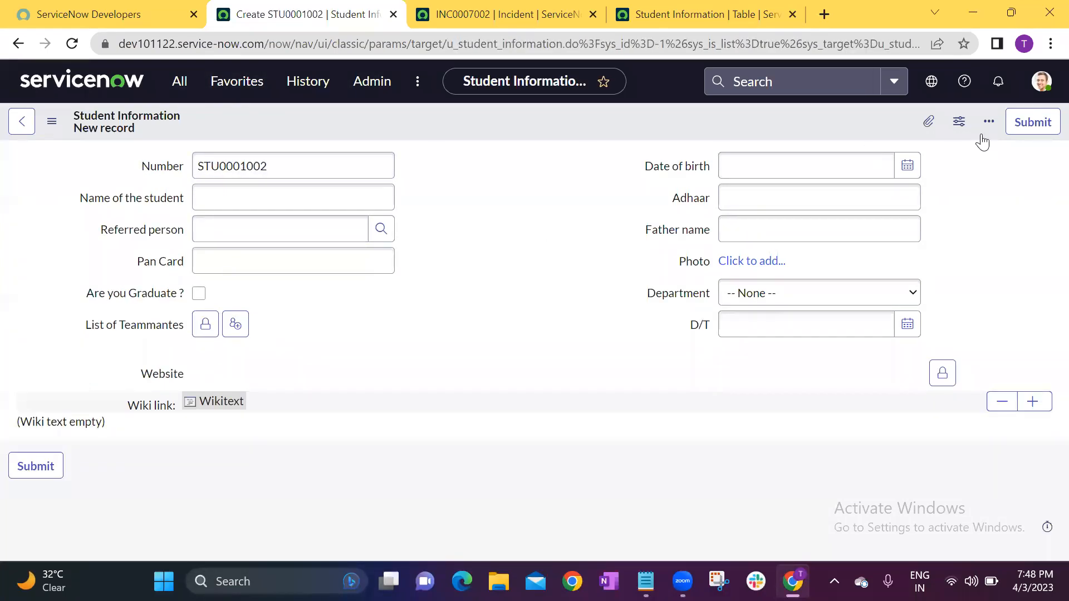
Leave the new record form and reopen the Student Informations list by filtering the navigator for "studen".
{"action": "left_click", "coordinate": [21, 123]}
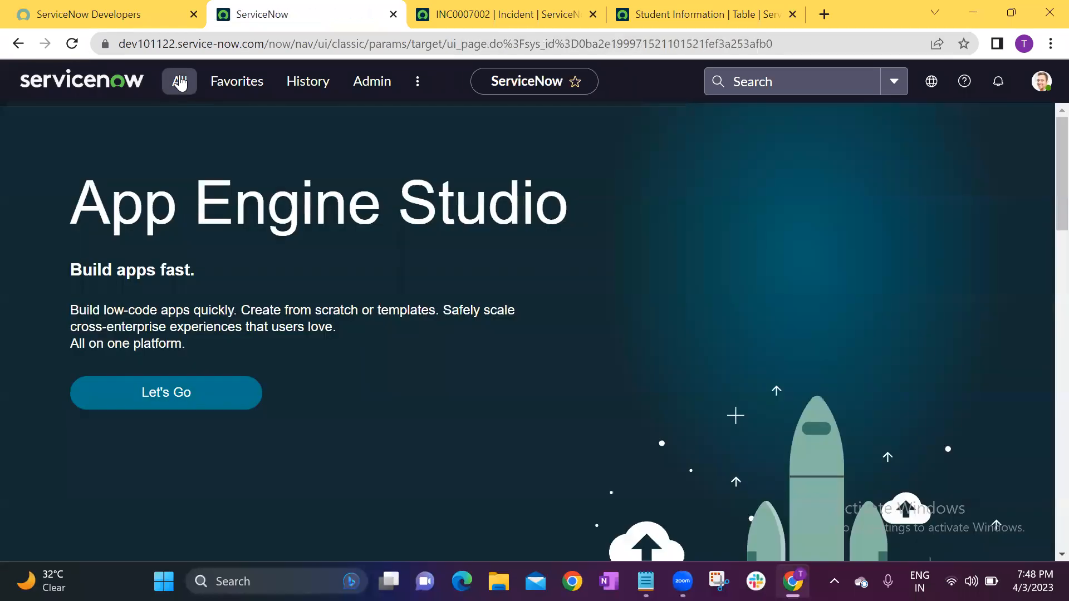
{"action": "left_click", "coordinate": [179, 81]}
{"action": "left_click", "coordinate": [184, 129]}
{"action": "type", "text": "studen"}
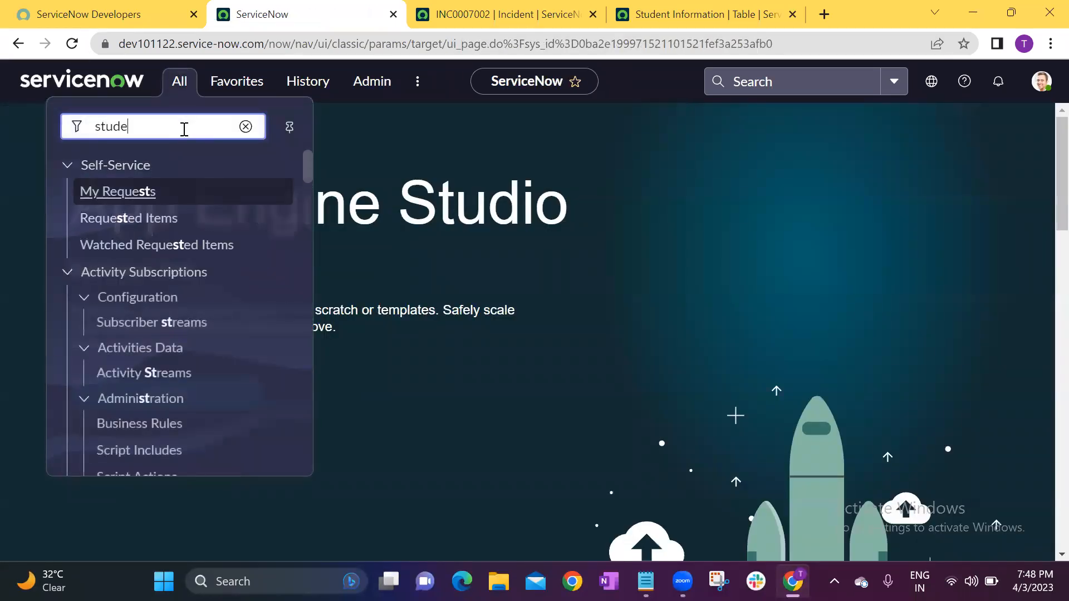
{"action": "left_click", "coordinate": [162, 192]}
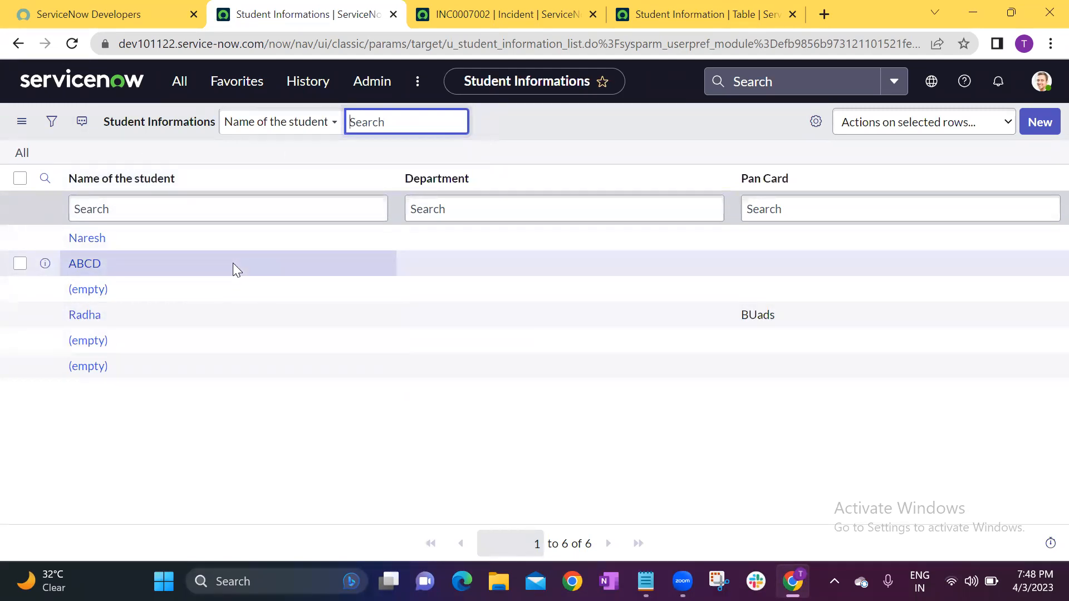
Configure the Student Informations list layout to include Number as the first column, ahead of Name of the student, and save it.
{"action": "right_click", "coordinate": [277, 179]}
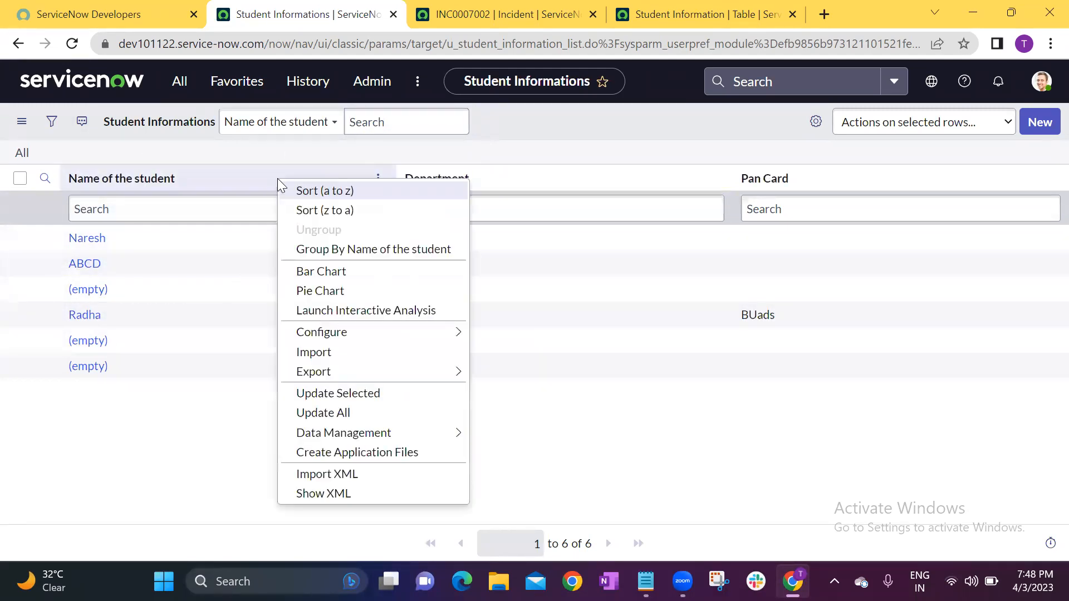
{"action": "mouse_move", "coordinate": [359, 332]}
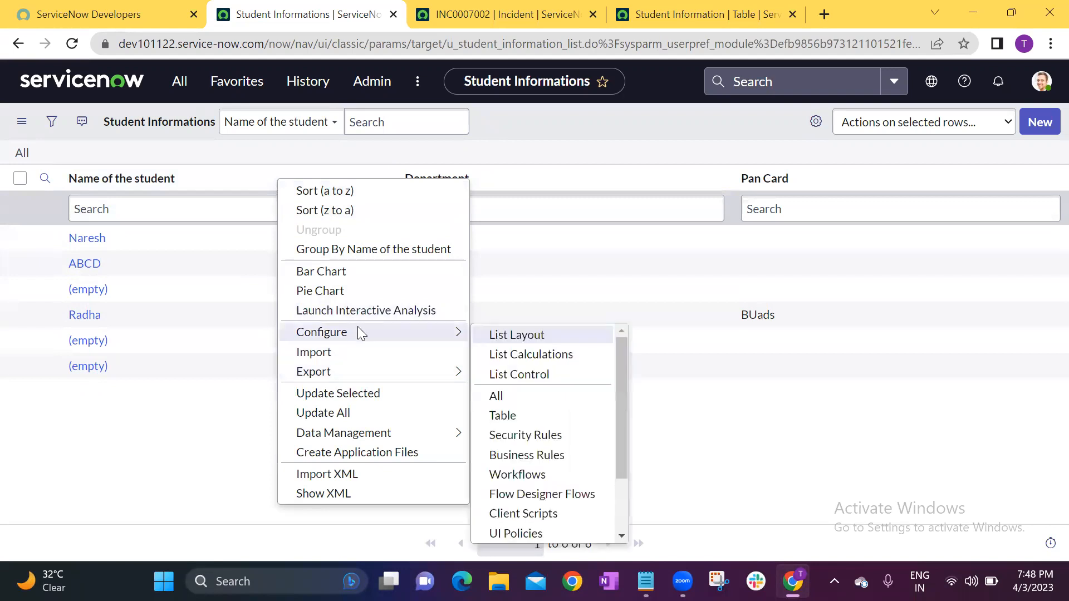
{"action": "left_click", "coordinate": [562, 337]}
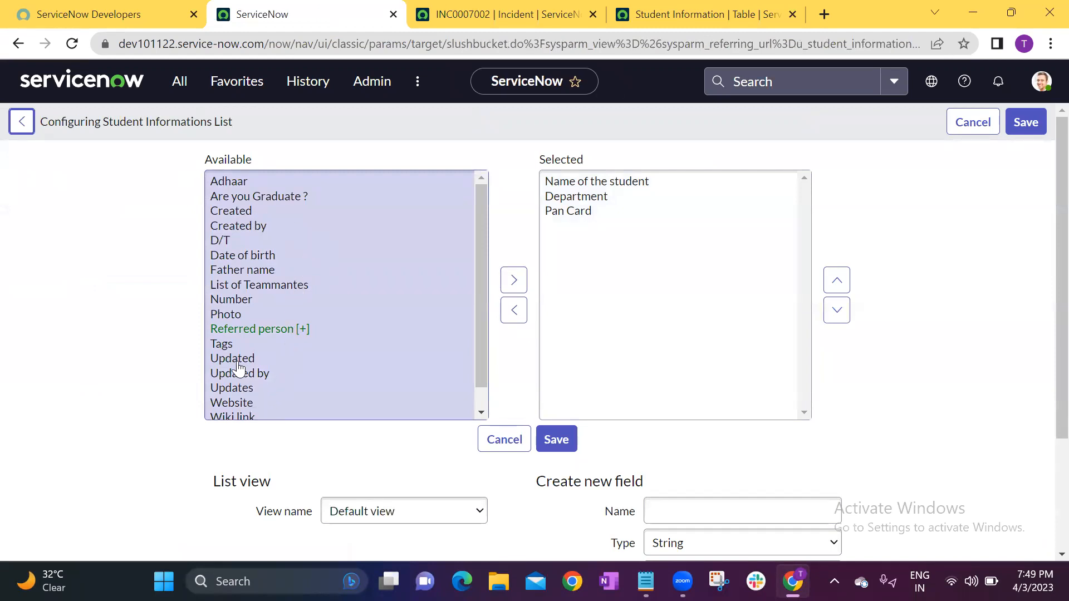
{"action": "left_click", "coordinate": [239, 300]}
{"action": "left_click", "coordinate": [513, 280]}
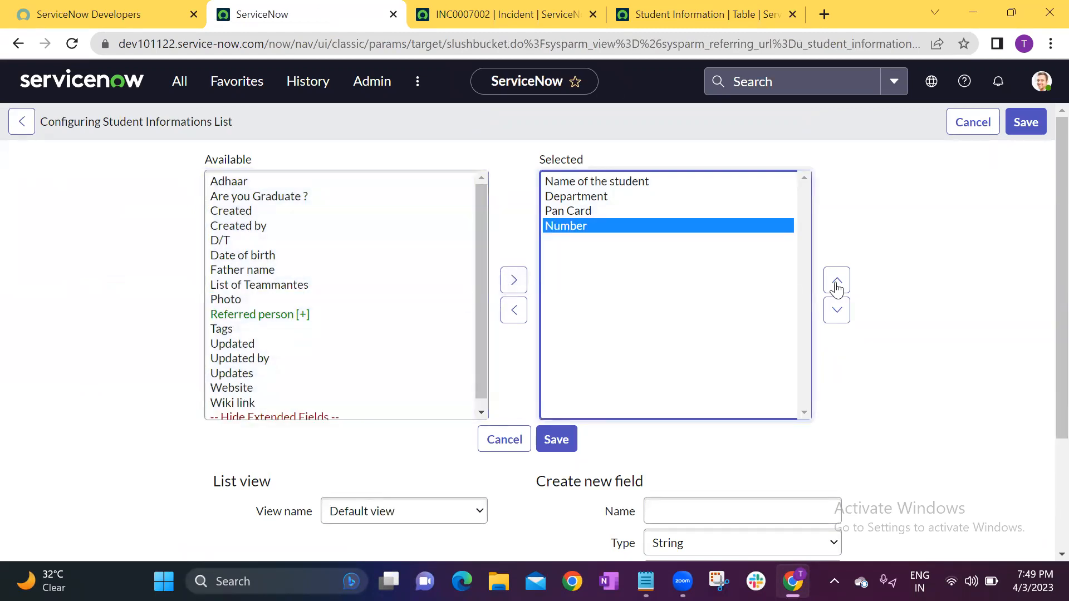
{"action": "left_click", "coordinate": [836, 284]}
{"action": "left_click", "coordinate": [837, 283]}
{"action": "left_click", "coordinate": [836, 284]}
{"action": "left_click", "coordinate": [545, 440]}
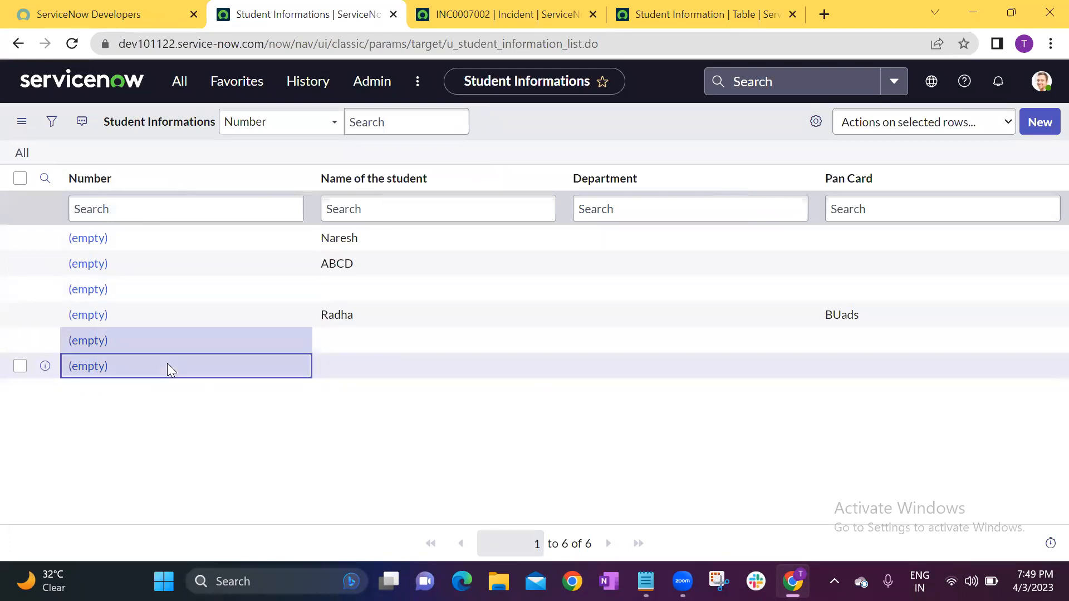
Submit two new Student Information records with only the auto-generated number filled in, examining the Number column after each.
{"action": "left_click", "coordinate": [1035, 124]}
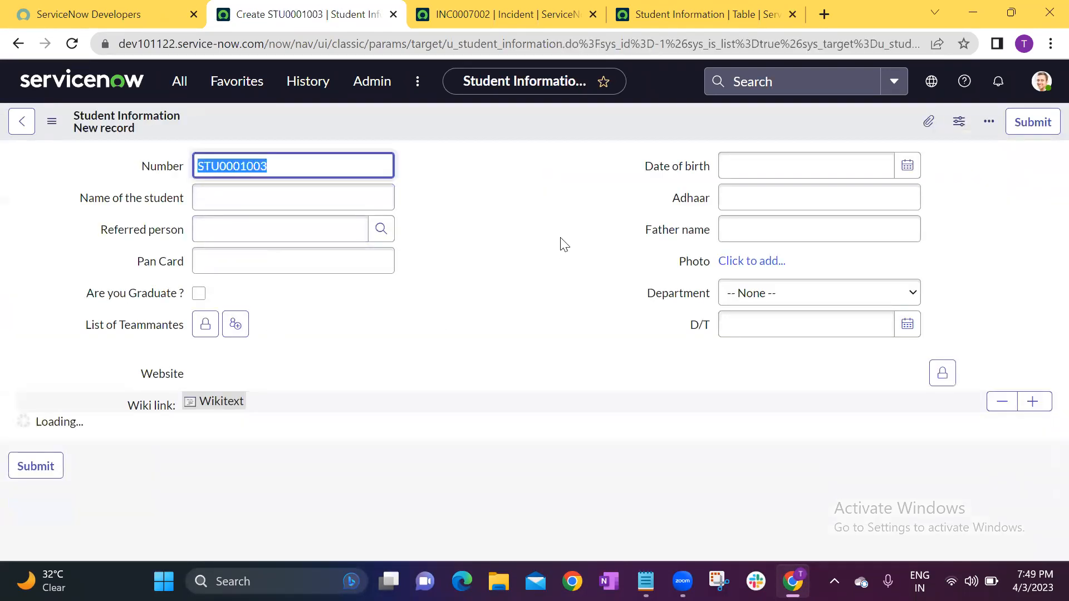
{"action": "left_click", "coordinate": [541, 272]}
{"action": "left_click", "coordinate": [1031, 119]}
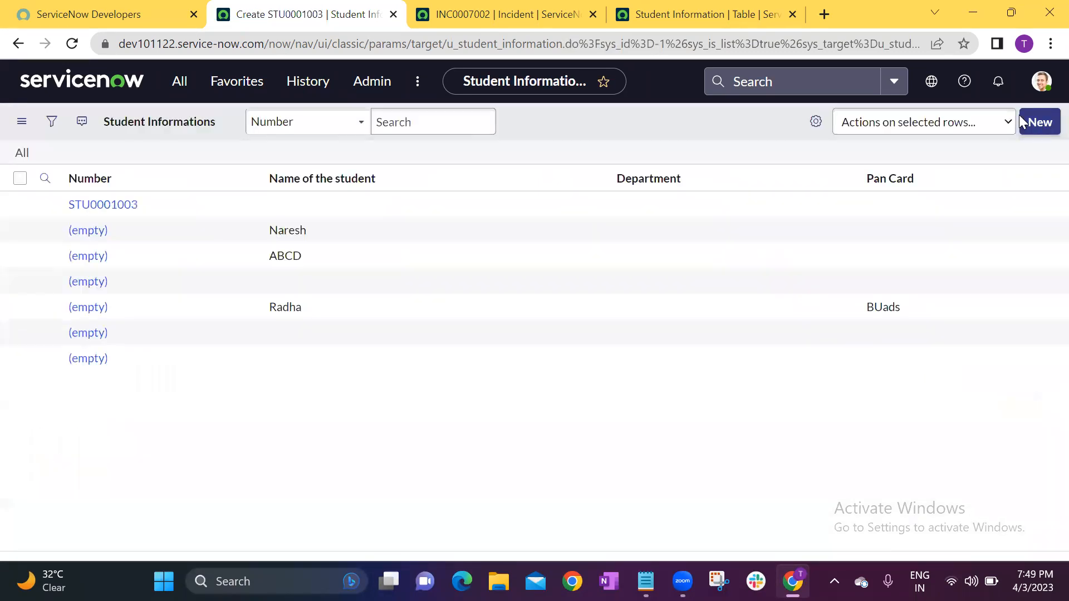
{"action": "left_click", "coordinate": [167, 239]}
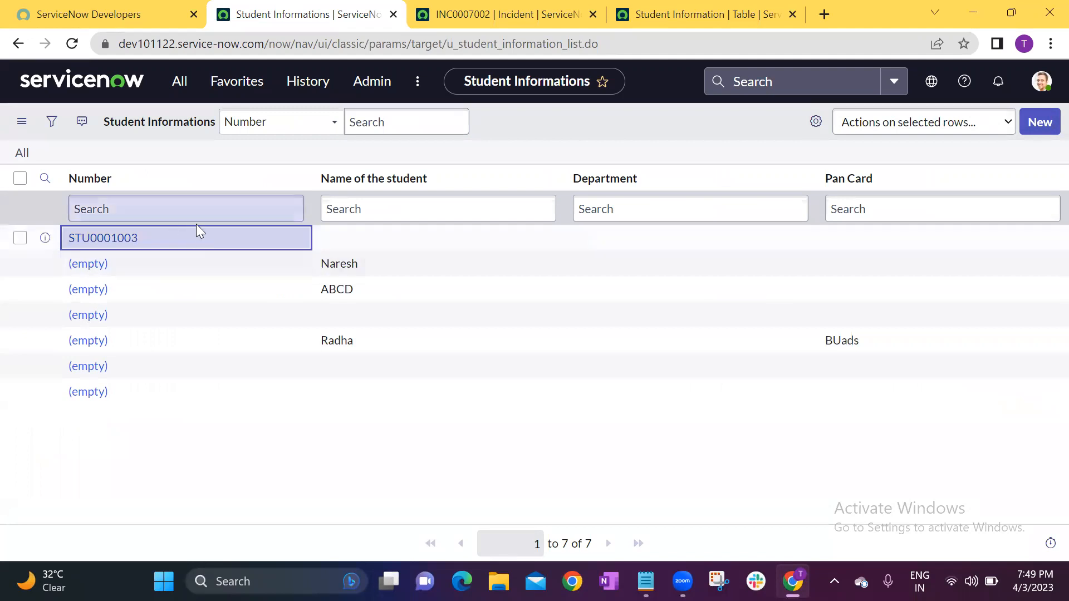
{"action": "left_click", "coordinate": [1039, 122]}
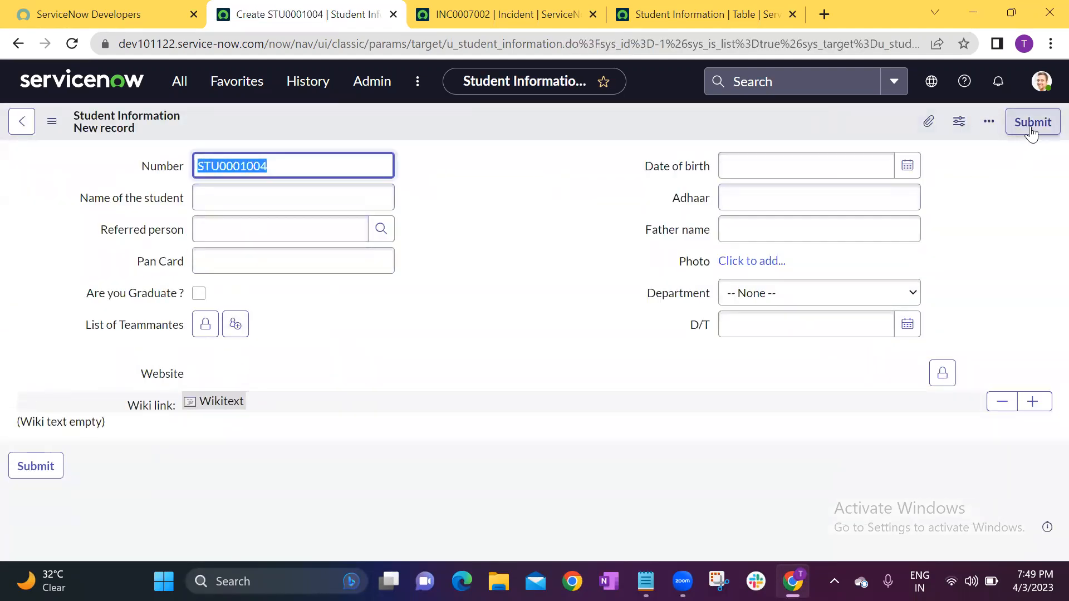
{"action": "left_click", "coordinate": [1030, 127]}
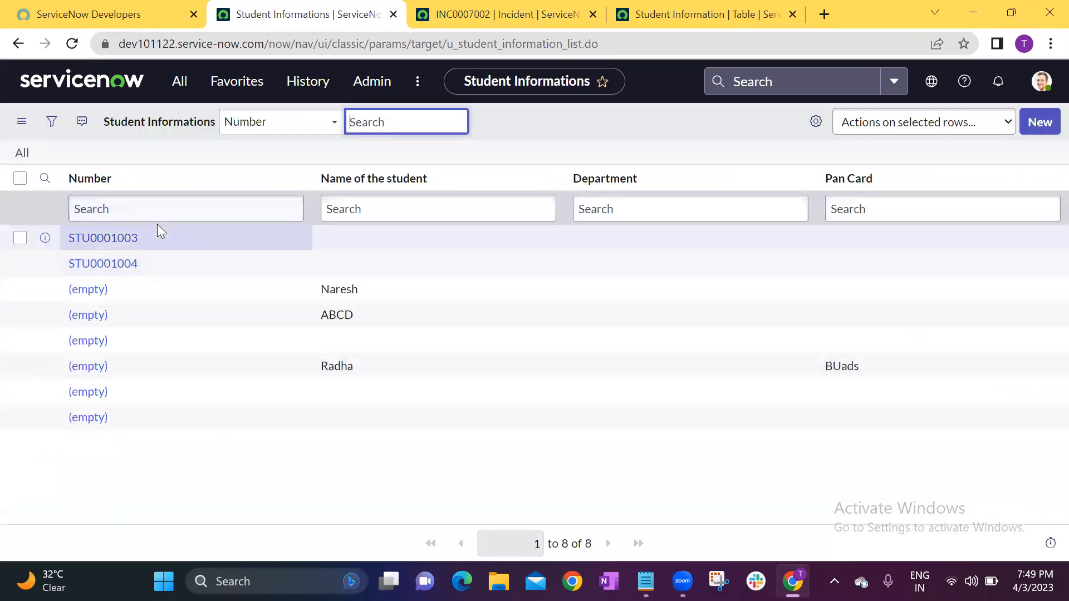
{"action": "left_click", "coordinate": [162, 265]}
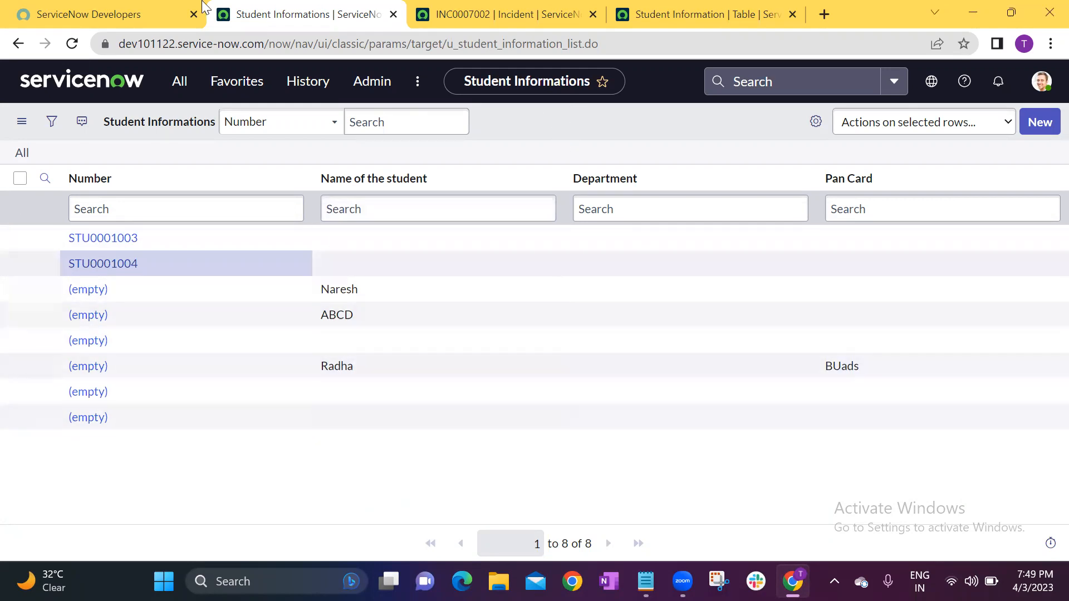
Close the incident record's browser tab and review the saved auto-numbering settings on the Student Information table.
{"action": "left_click", "coordinate": [492, 12]}
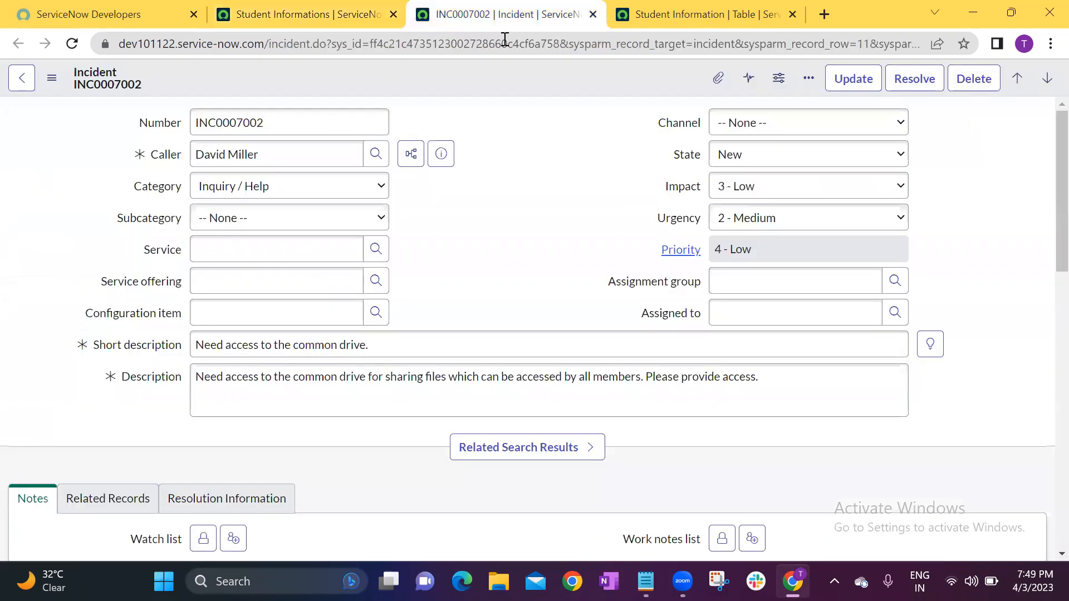
{"action": "left_click", "coordinate": [594, 15]}
{"action": "left_click", "coordinate": [519, 100]}
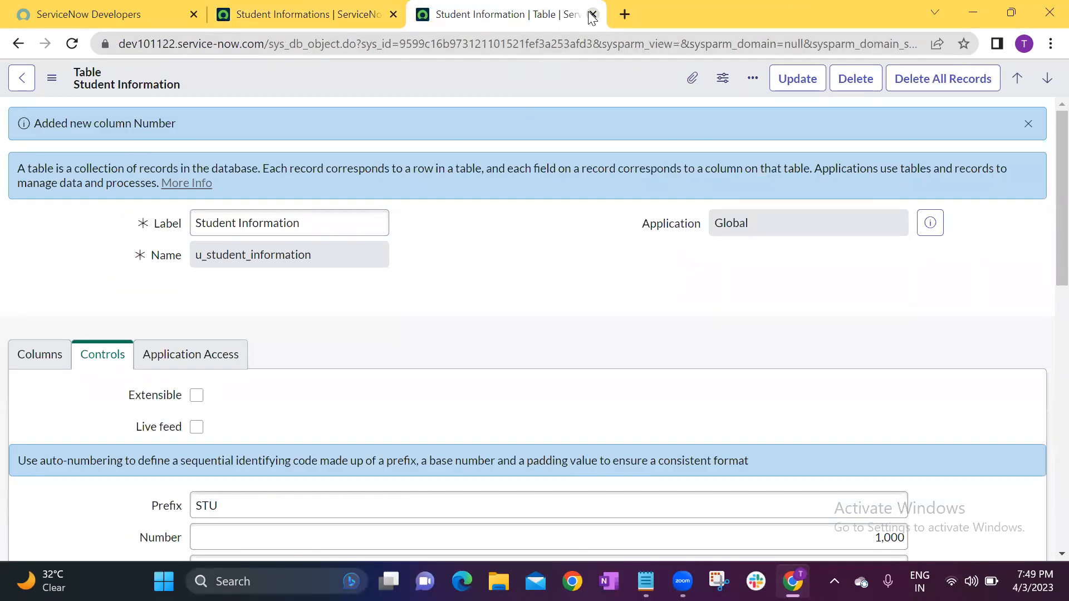
{"action": "scroll", "coordinate": [541, 142], "scroll_direction": "down", "scroll_amount": 3}
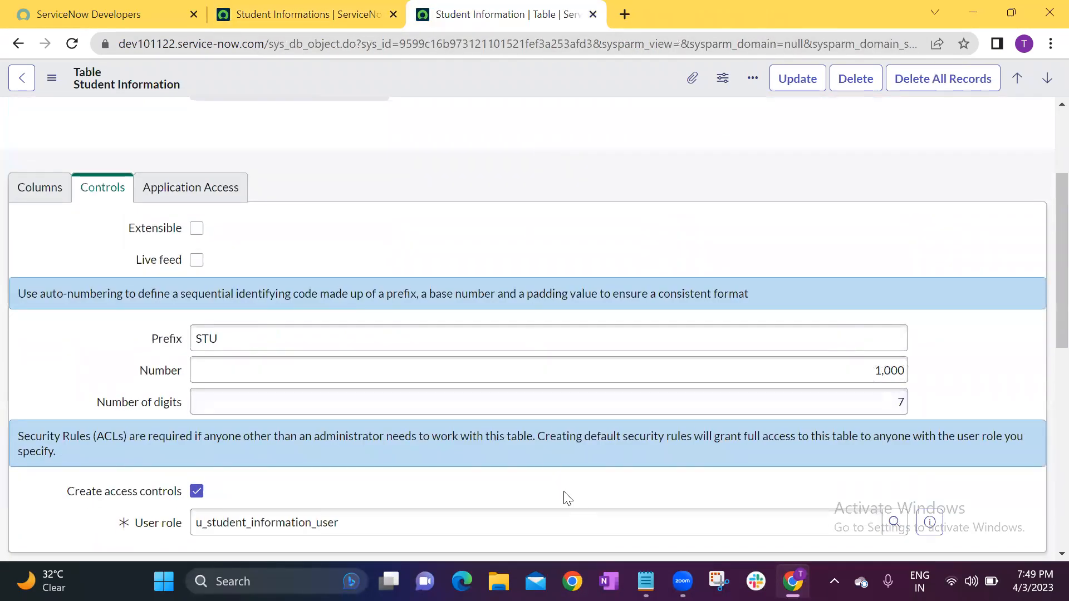
Switch to the Notepad topic list, add "Personalization" on a new line below "Auto number", and return to the Student Informations list.
{"action": "key", "text": "alt+Tab"}
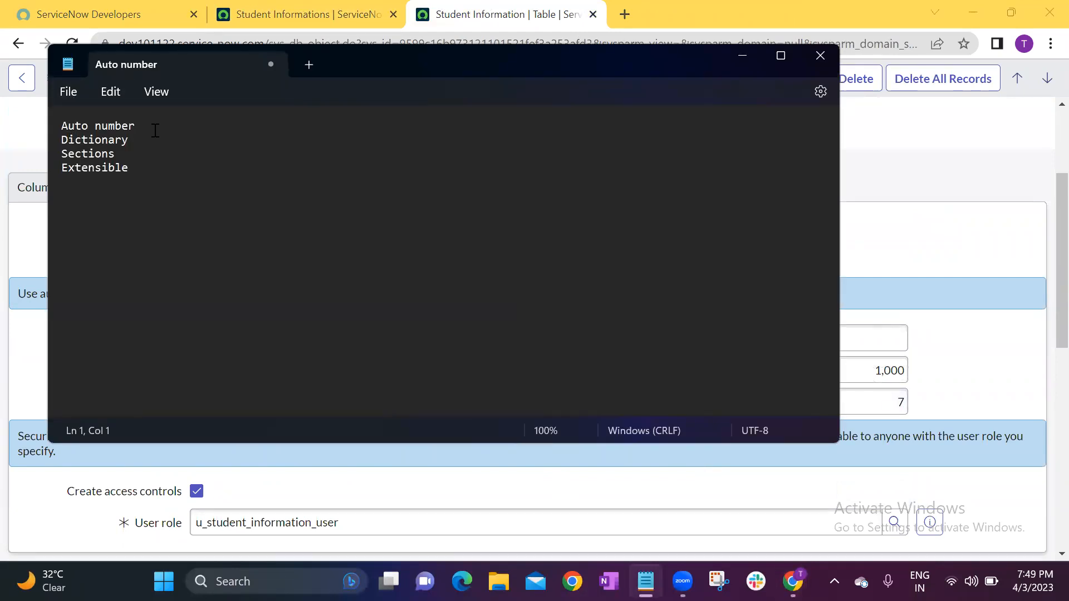
{"action": "key", "text": "Return"}
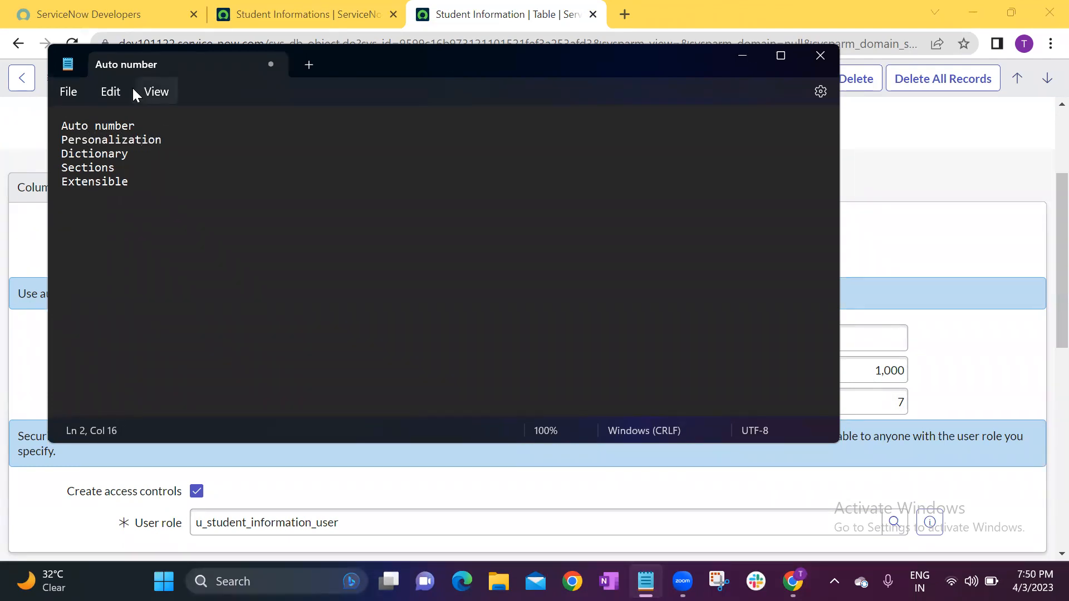
{"action": "left_click", "coordinate": [312, 7]}
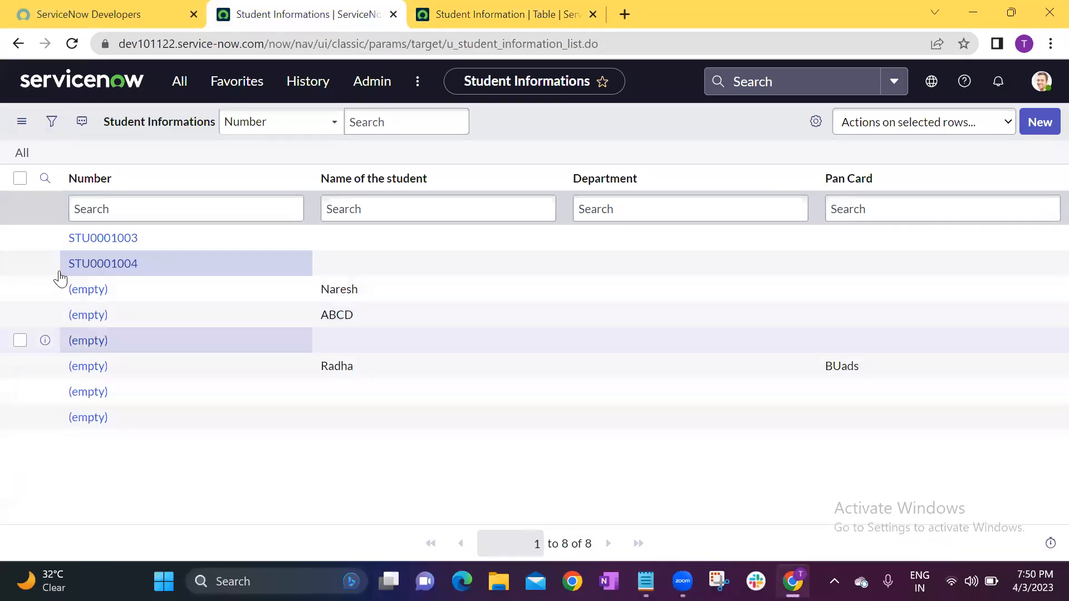
Close the Student Information table's browser tab and open the list of open incidents by filtering the navigator for "incident".
{"action": "left_click", "coordinate": [593, 15]}
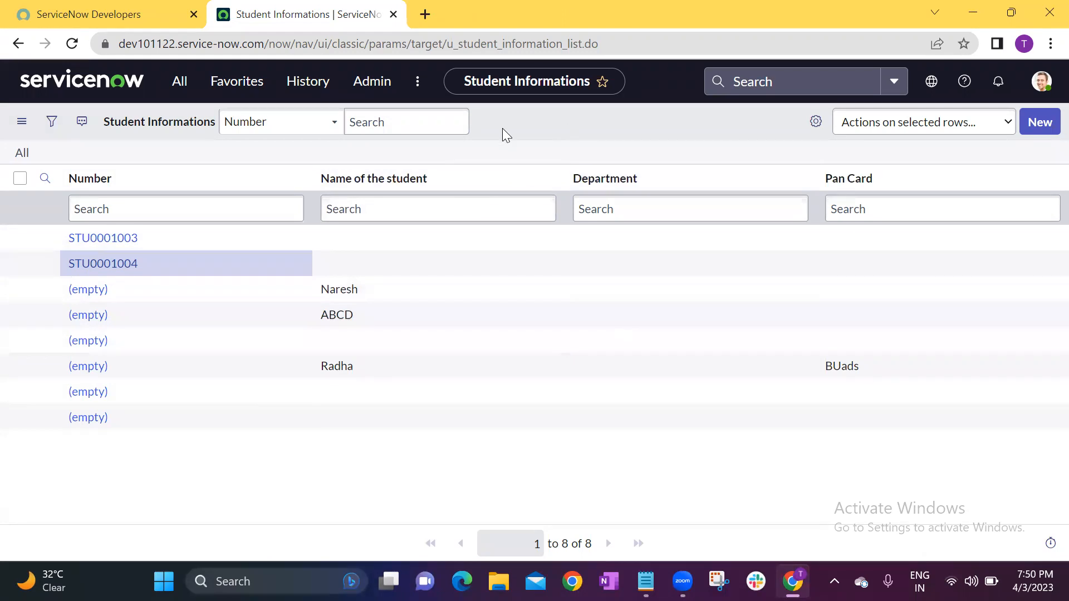
{"action": "left_click", "coordinate": [181, 82]}
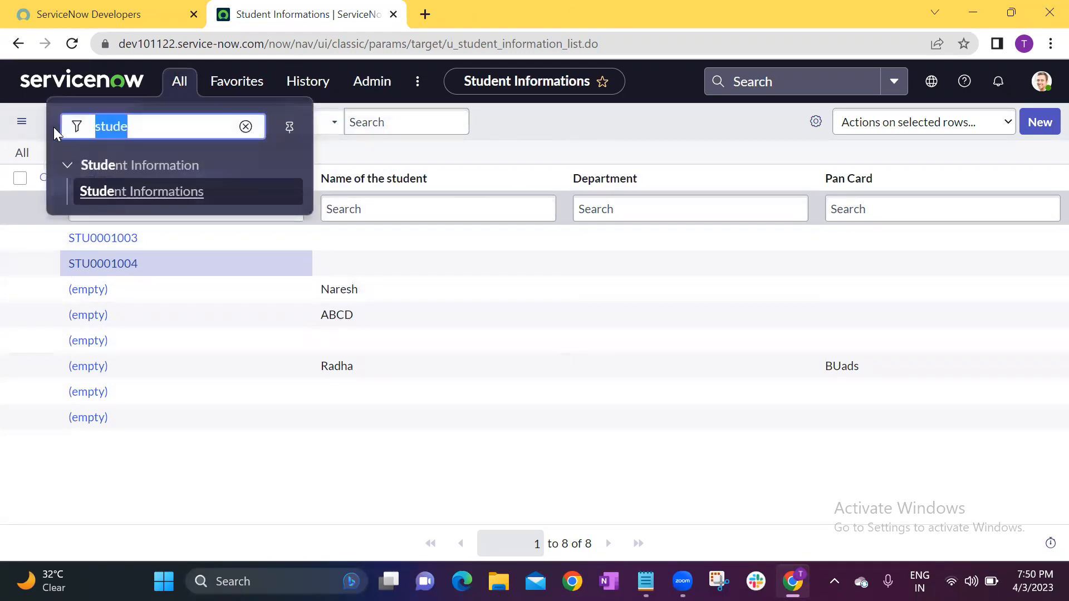
{"action": "key", "text": "BackSpace"}
{"action": "type", "text": "incident"}
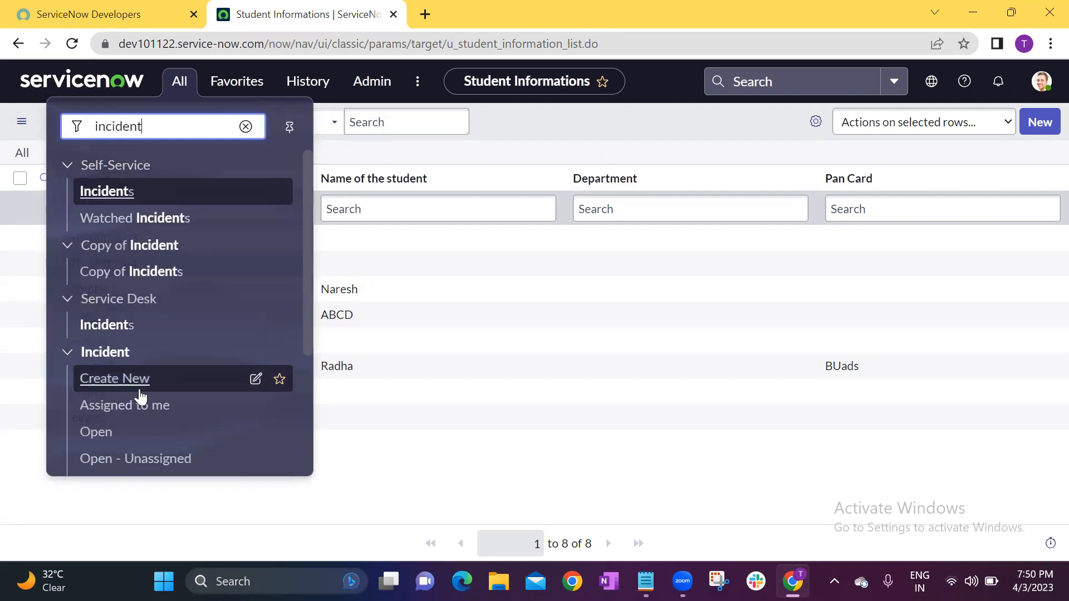
{"action": "left_click", "coordinate": [136, 430]}
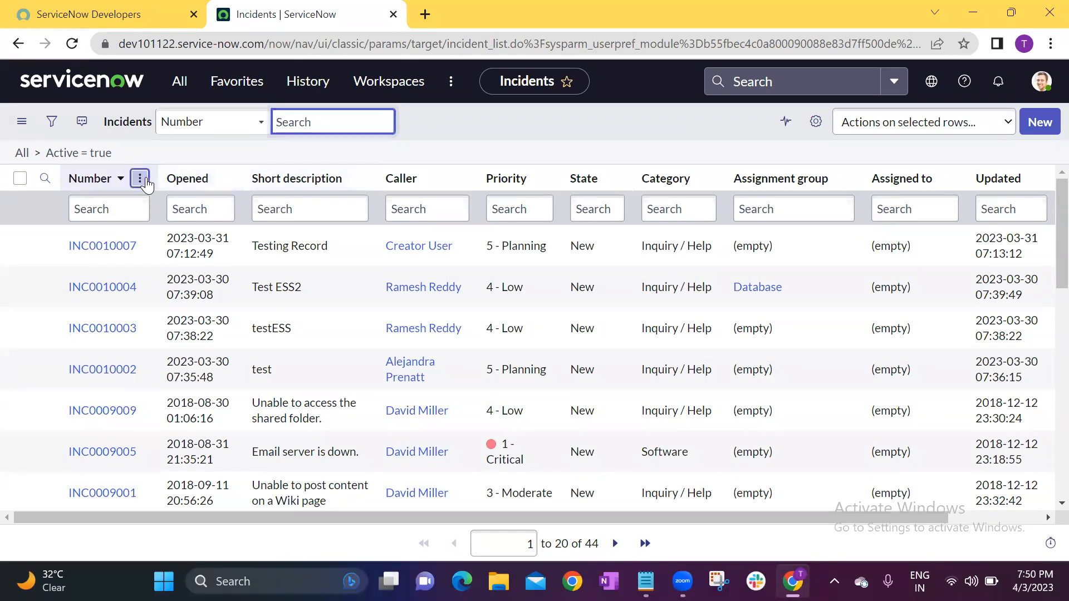
Examine the configuration options offered for the Number column of the Incidents list.
{"action": "left_click", "coordinate": [143, 179]}
{"action": "mouse_move", "coordinate": [228, 352]}
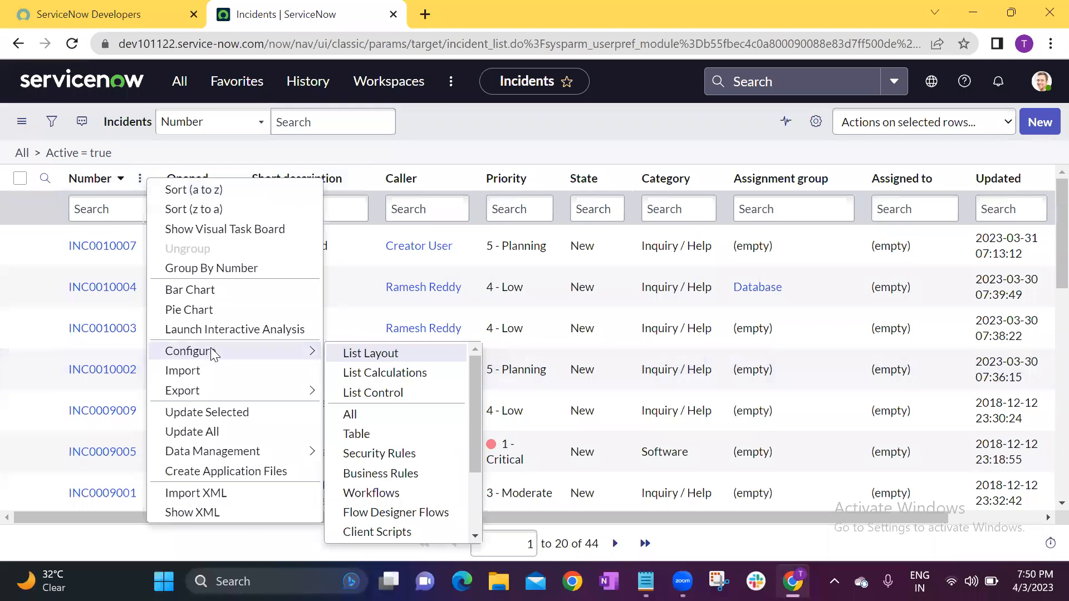
{"action": "left_click", "coordinate": [479, 137]}
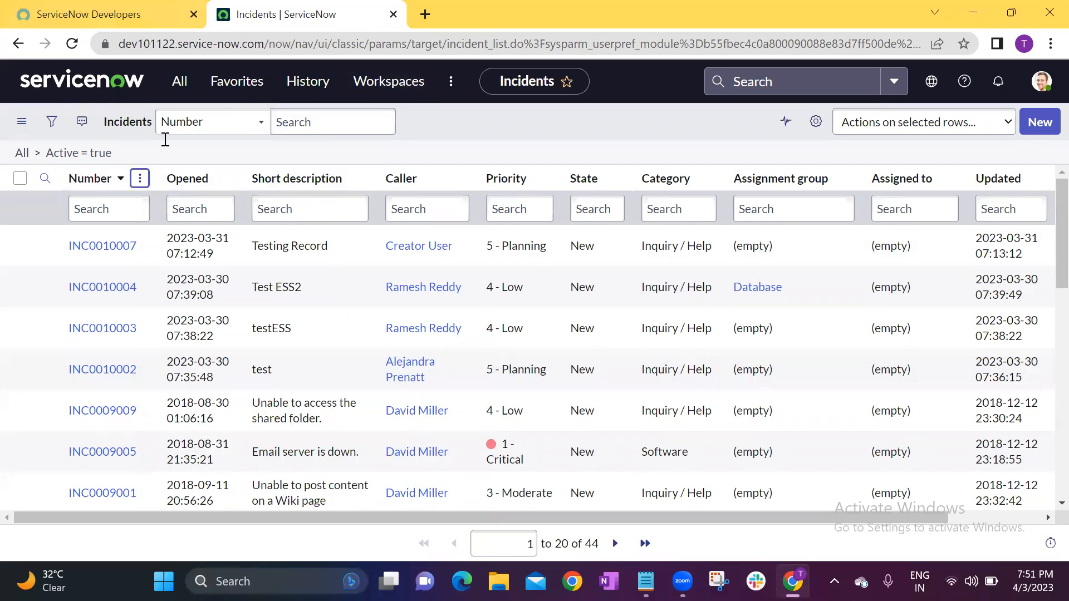
Switch to the Notepad topic list, add "//" after "Personalization", and return to the Incidents list.
{"action": "key", "text": "alt+Tab"}
{"action": "type", "text": "//"}
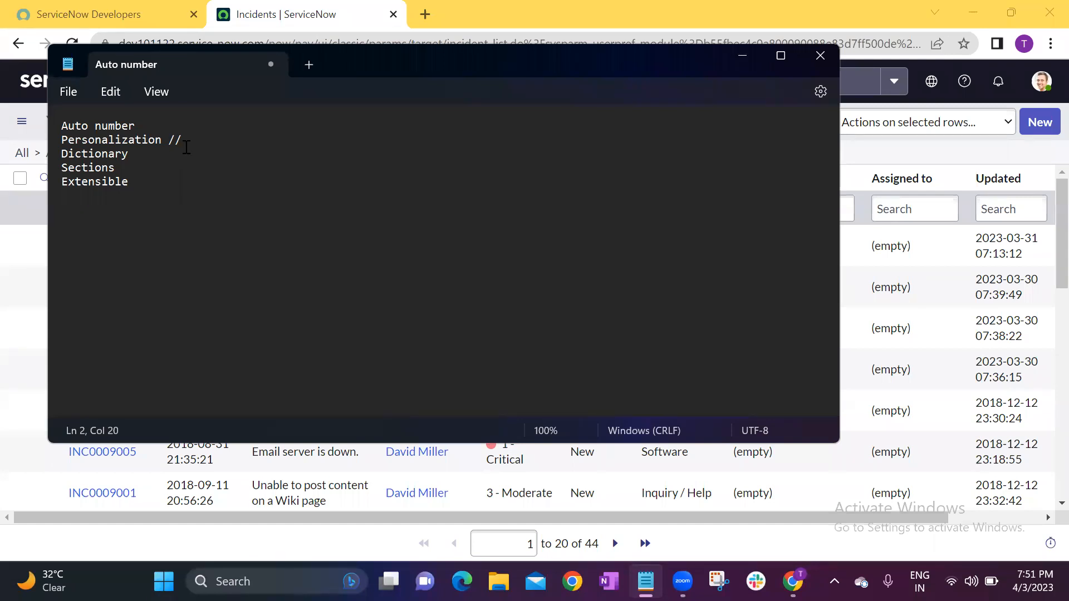
{"action": "left_click", "coordinate": [743, 55]}
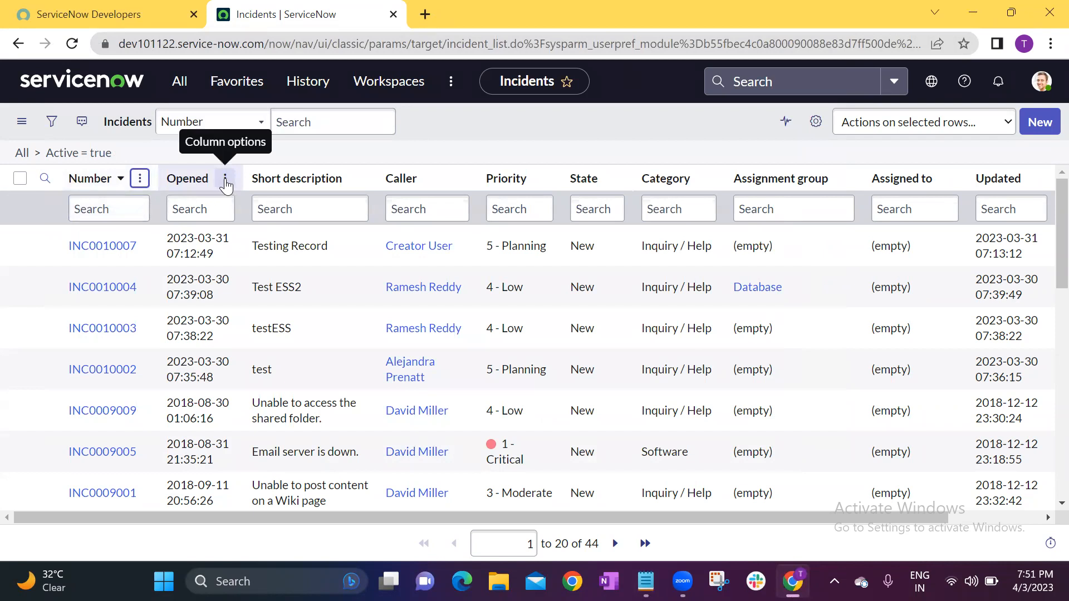
Open the Incidents list layout configuration from the Opened column and check which account is logged in.
{"action": "left_click", "coordinate": [225, 180]}
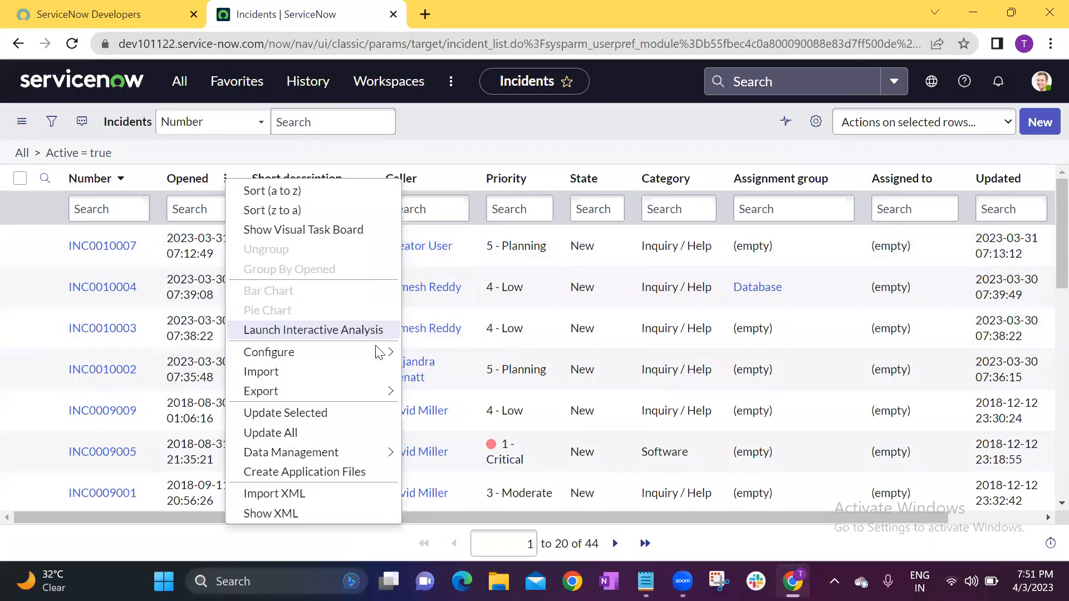
{"action": "mouse_move", "coordinate": [384, 352]}
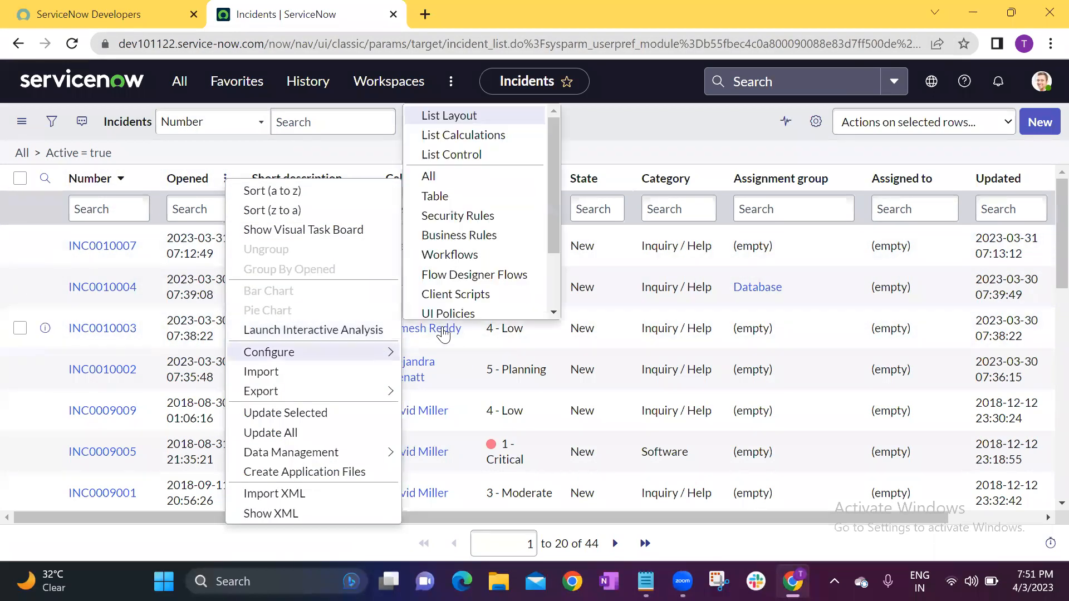
{"action": "left_click", "coordinate": [465, 116]}
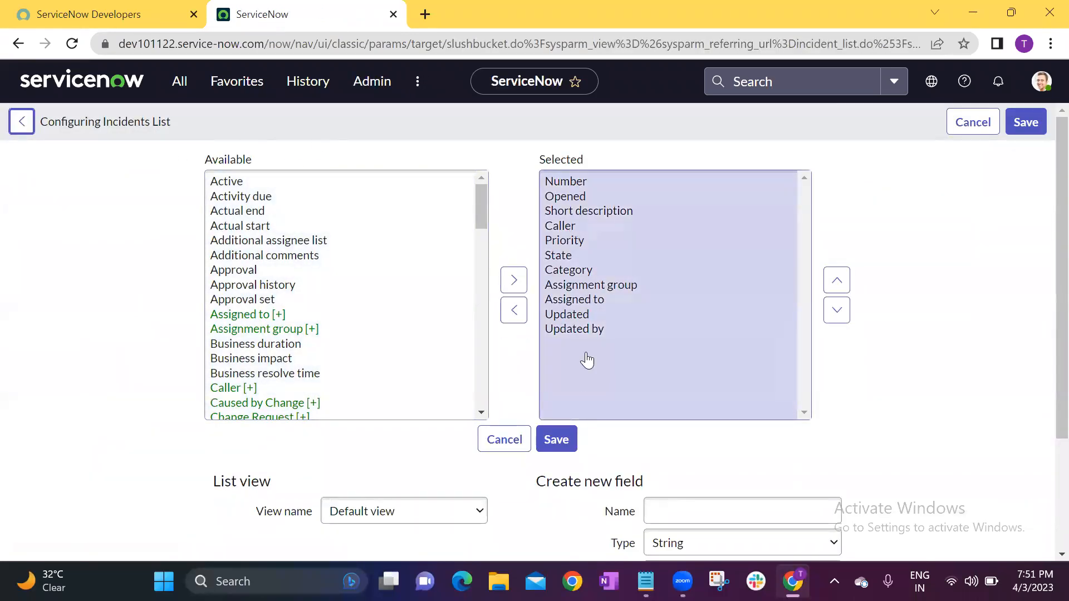
{"action": "left_click", "coordinate": [1041, 81]}
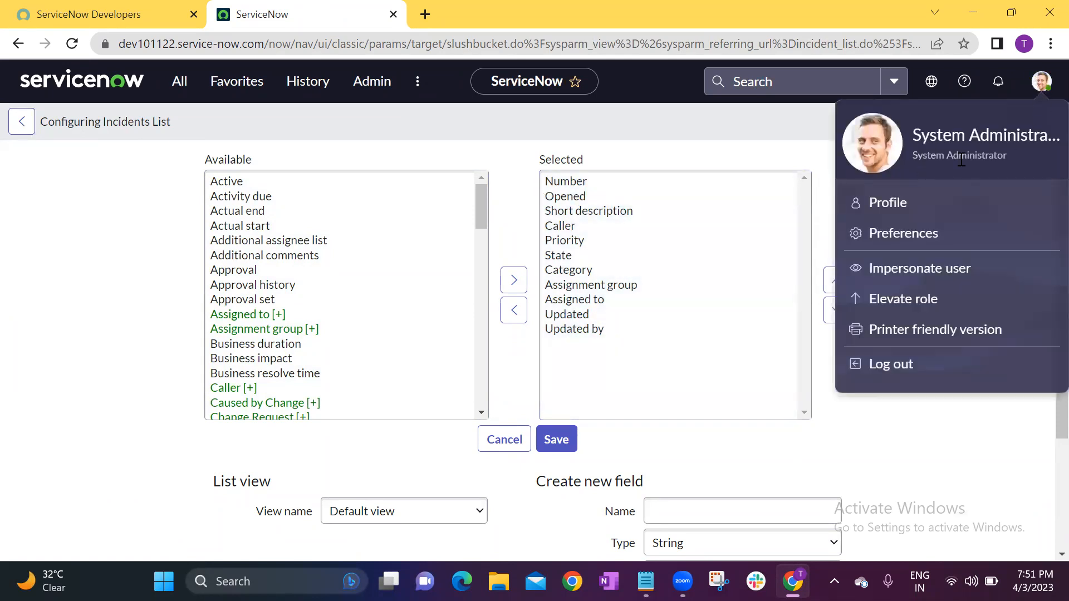
{"action": "left_click", "coordinate": [1040, 81]}
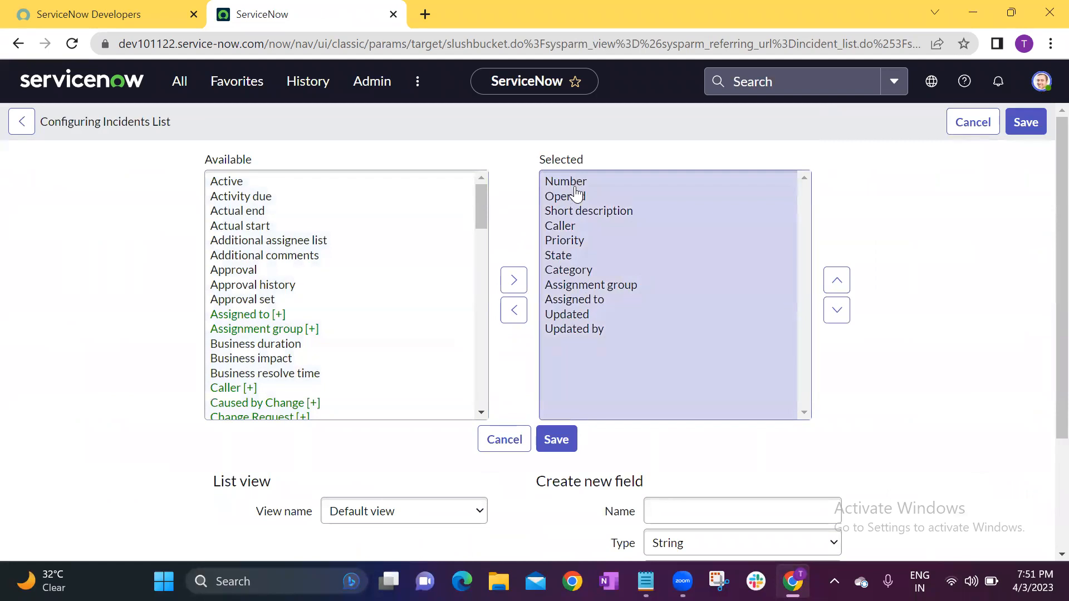
Review the selected columns from Number to Updated in the Incidents list layout, and return to the list without saving.
{"action": "left_click", "coordinate": [579, 186]}
{"action": "left_click", "coordinate": [581, 198]}
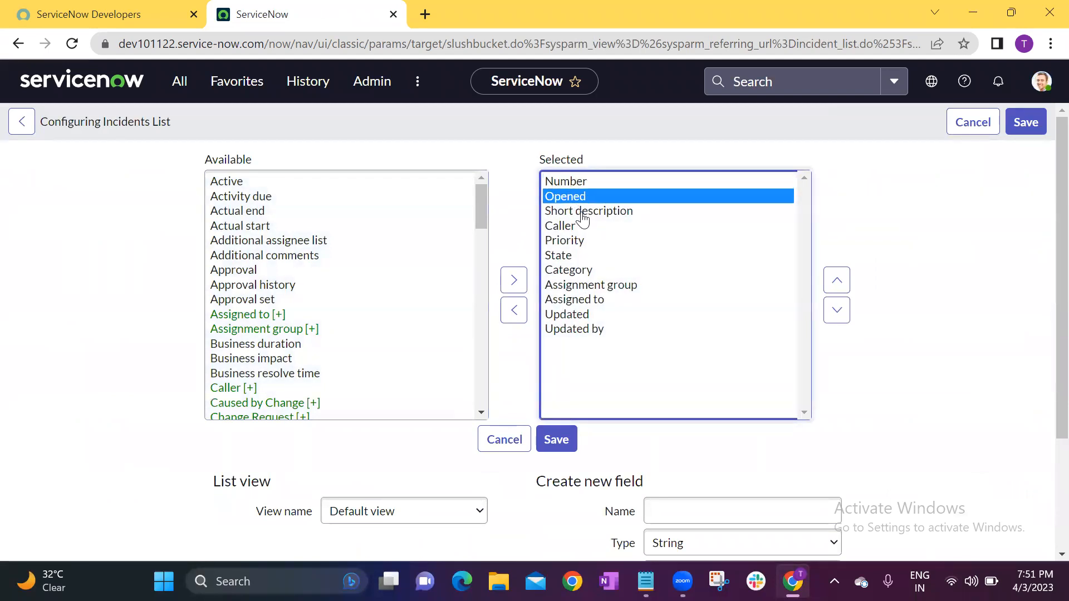
{"action": "left_click", "coordinate": [581, 213]}
{"action": "left_click", "coordinate": [581, 227]}
{"action": "left_click", "coordinate": [581, 241]}
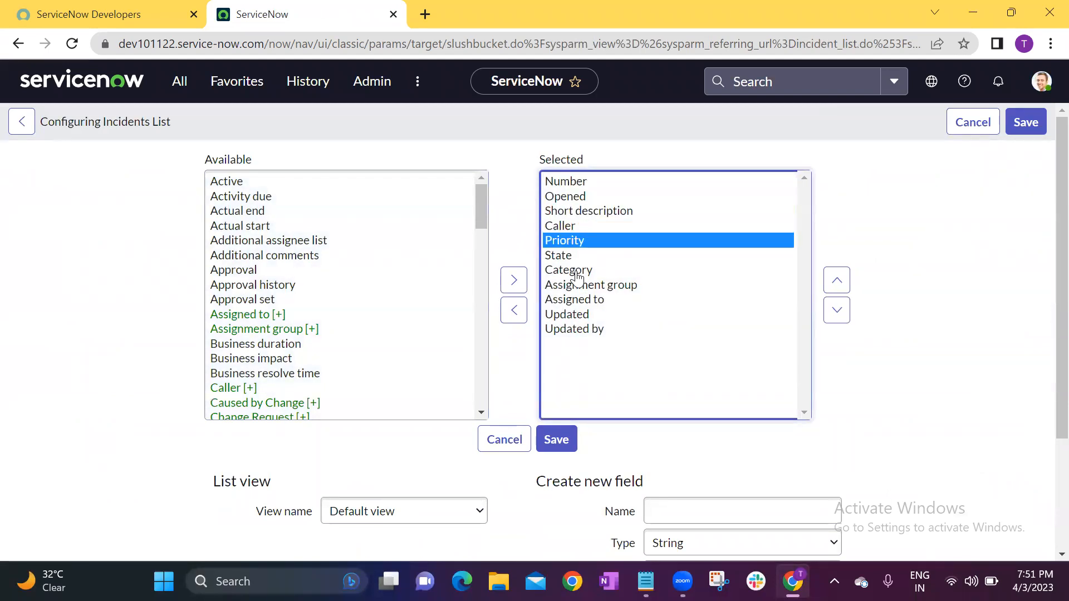
{"action": "left_click", "coordinate": [579, 256]}
{"action": "left_click", "coordinate": [579, 315]}
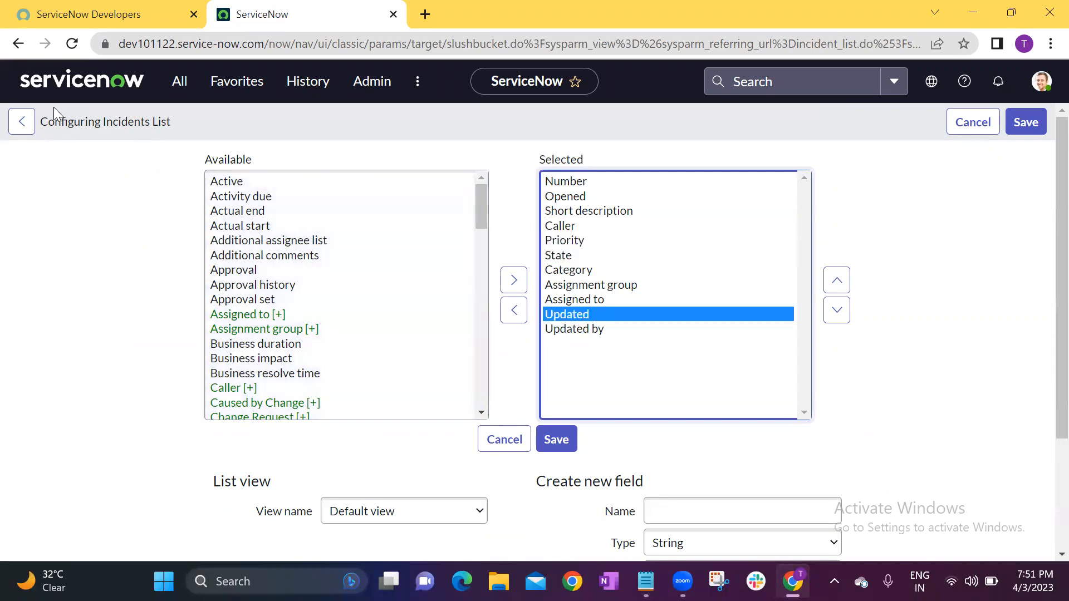
{"action": "left_click", "coordinate": [22, 121]}
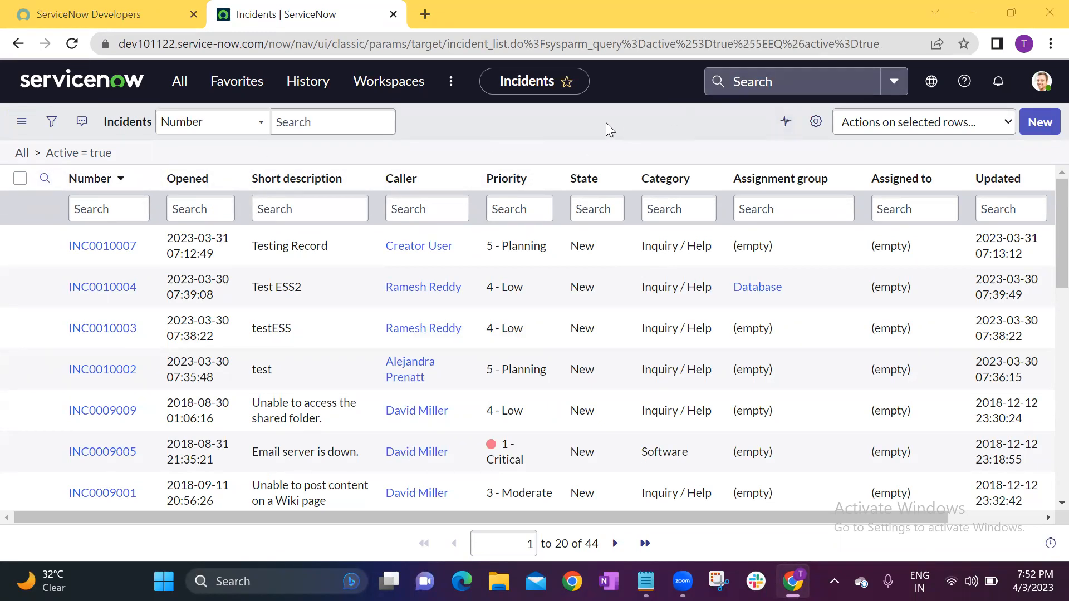
Impersonate the ITIL User account and dismiss the "Work your way" introduction.
{"action": "left_click", "coordinate": [1046, 84]}
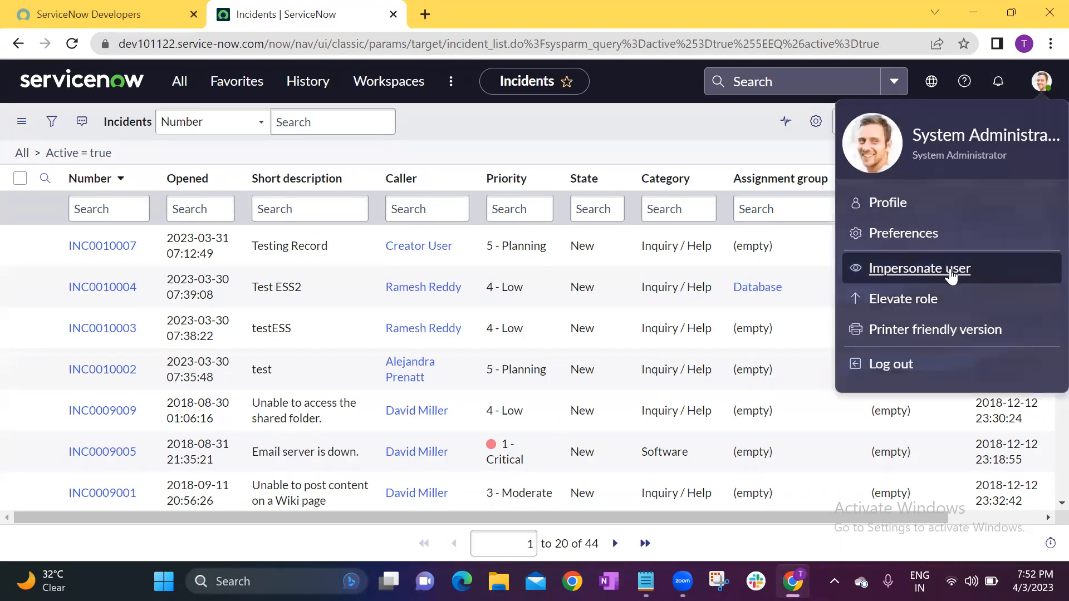
{"action": "left_click", "coordinate": [919, 268]}
{"action": "left_click", "coordinate": [454, 248]}
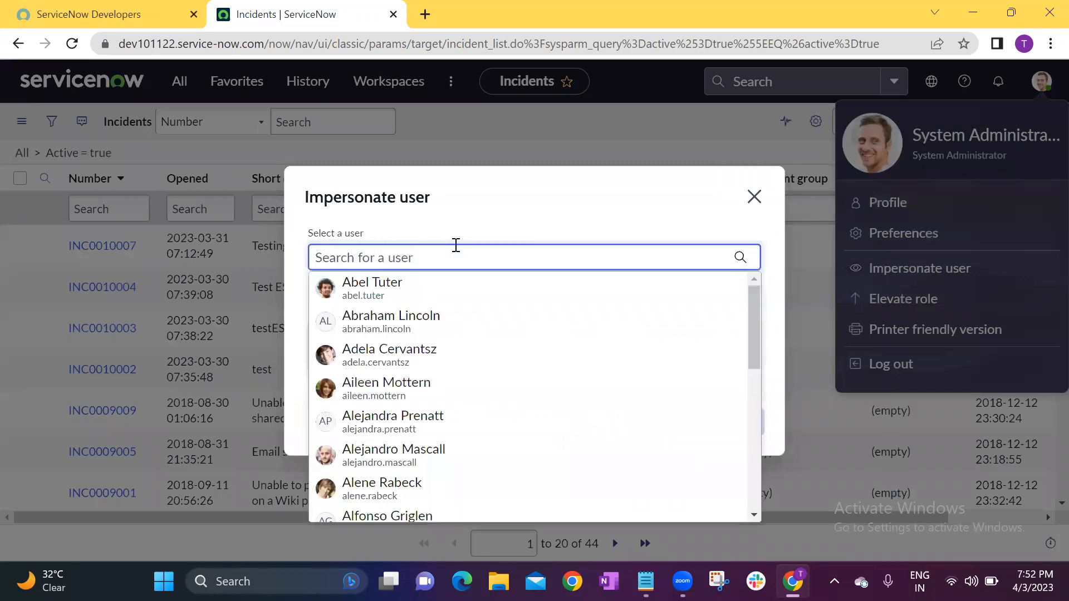
{"action": "type", "text": "itil"}
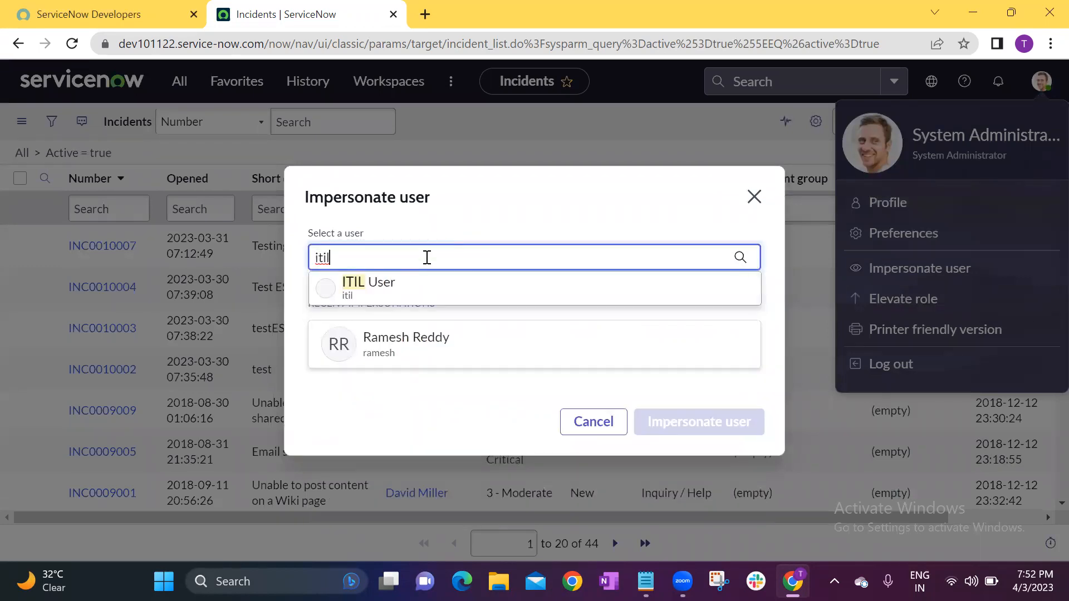
{"action": "left_click", "coordinate": [404, 286]}
{"action": "left_click", "coordinate": [685, 445]}
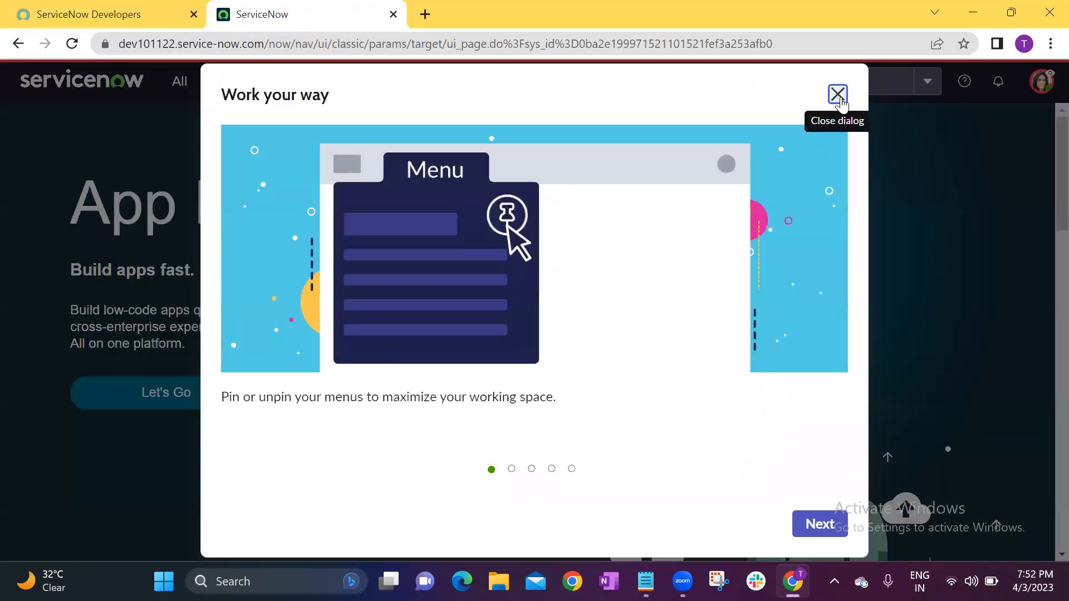
{"action": "left_click", "coordinate": [837, 94]}
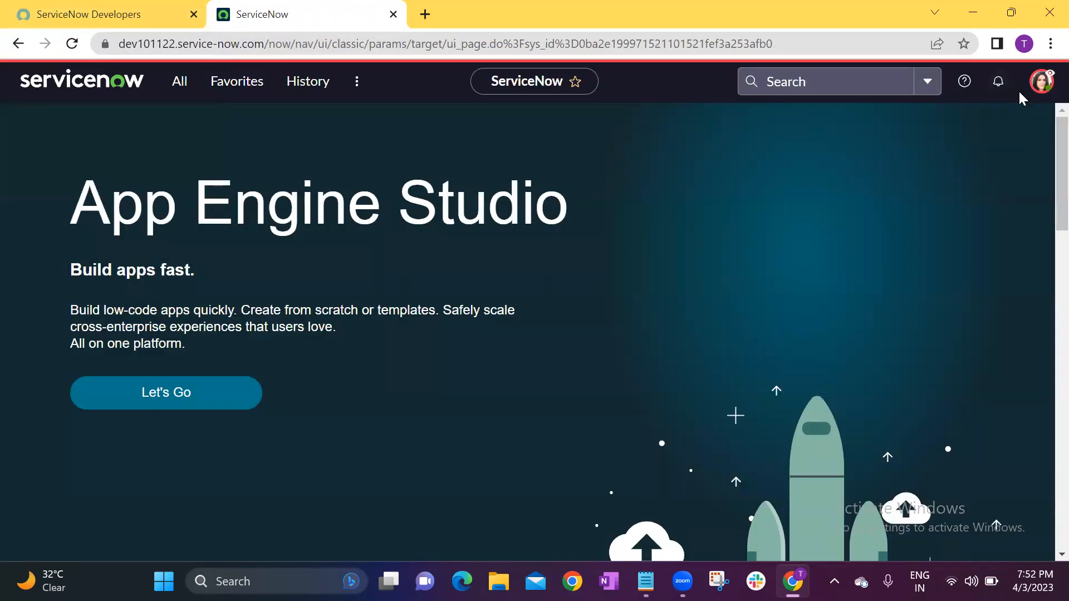
Open the list of open incidents as the impersonated user, and check the active account and the Number column's available options.
{"action": "left_click", "coordinate": [176, 84]}
{"action": "left_click", "coordinate": [176, 117]}
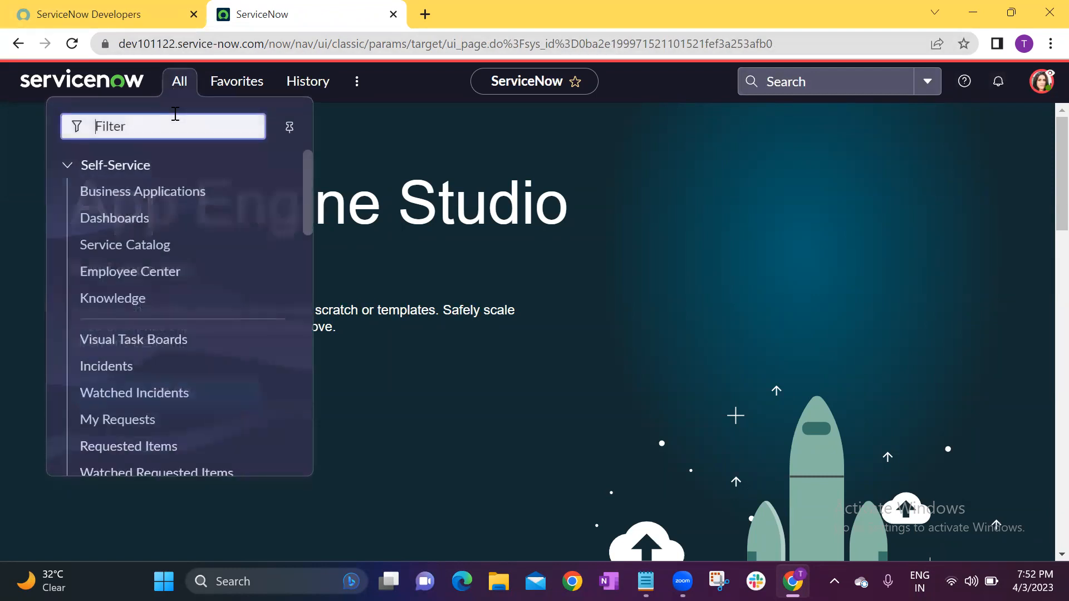
{"action": "type", "text": "incident"}
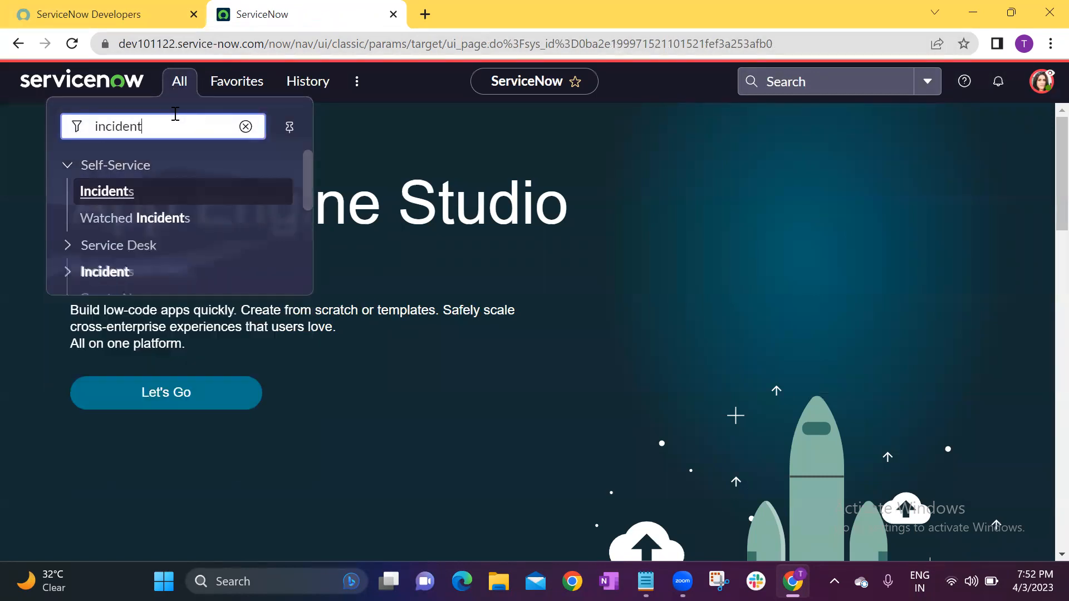
{"action": "left_click", "coordinate": [101, 379]}
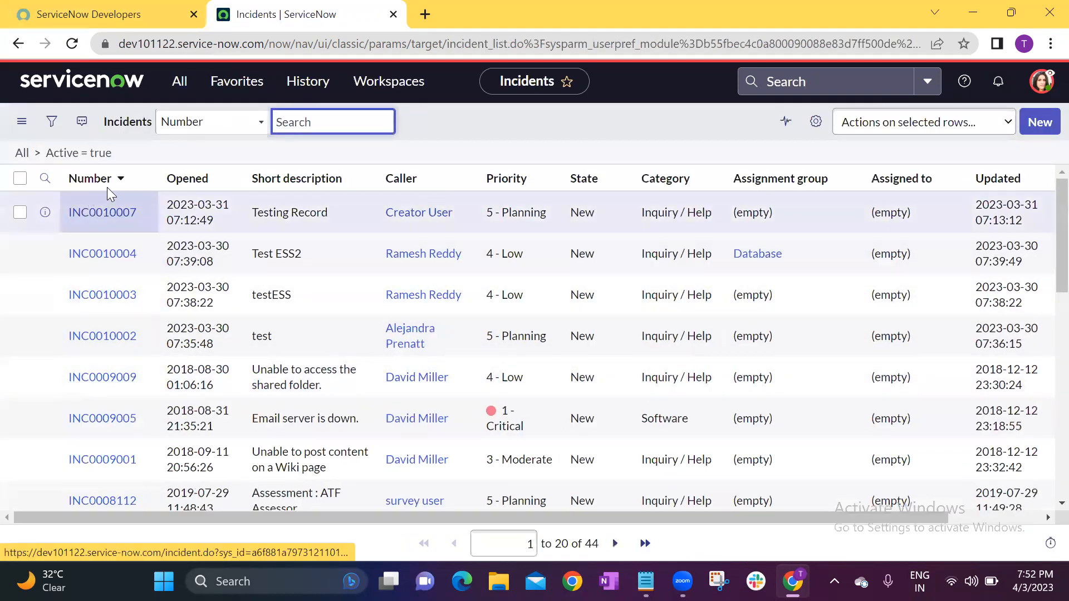
{"action": "left_click", "coordinate": [1048, 83]}
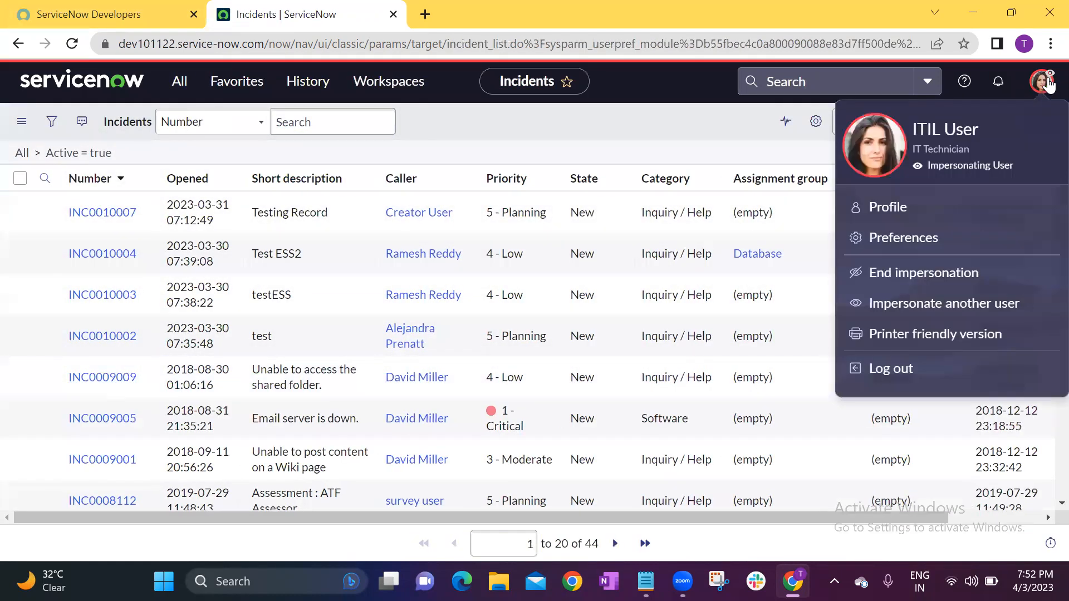
{"action": "left_click", "coordinate": [128, 184]}
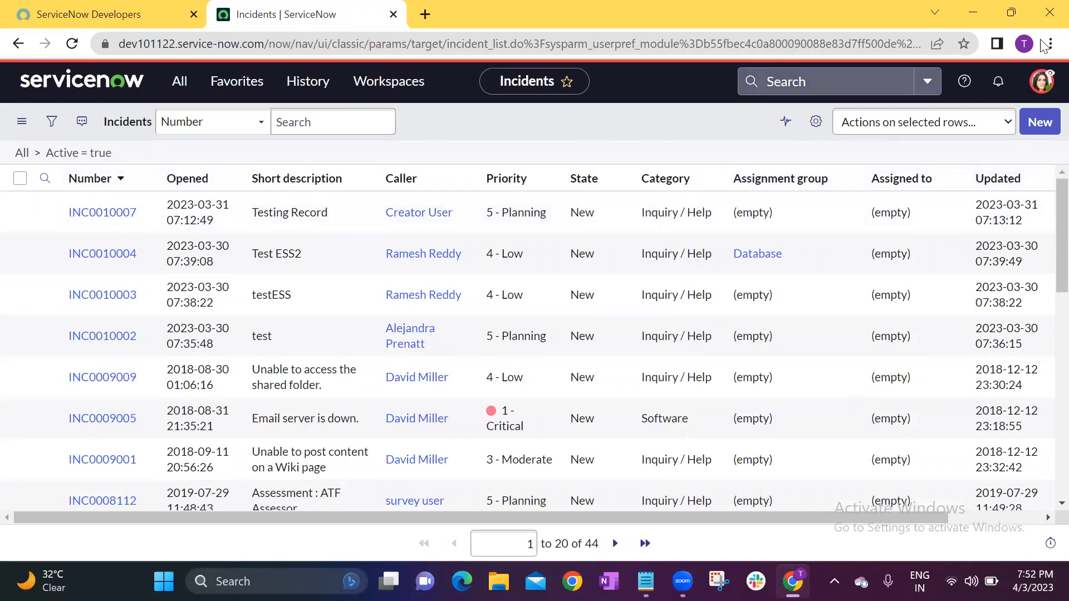
End the impersonation and check which account is logged in.
{"action": "left_click", "coordinate": [1046, 79]}
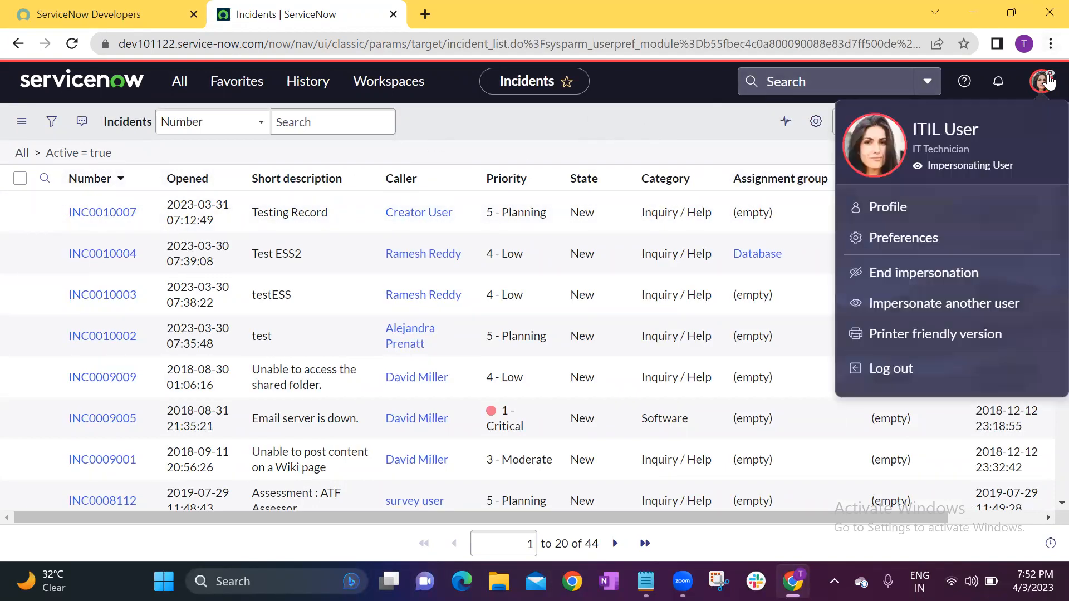
{"action": "left_click", "coordinate": [926, 286]}
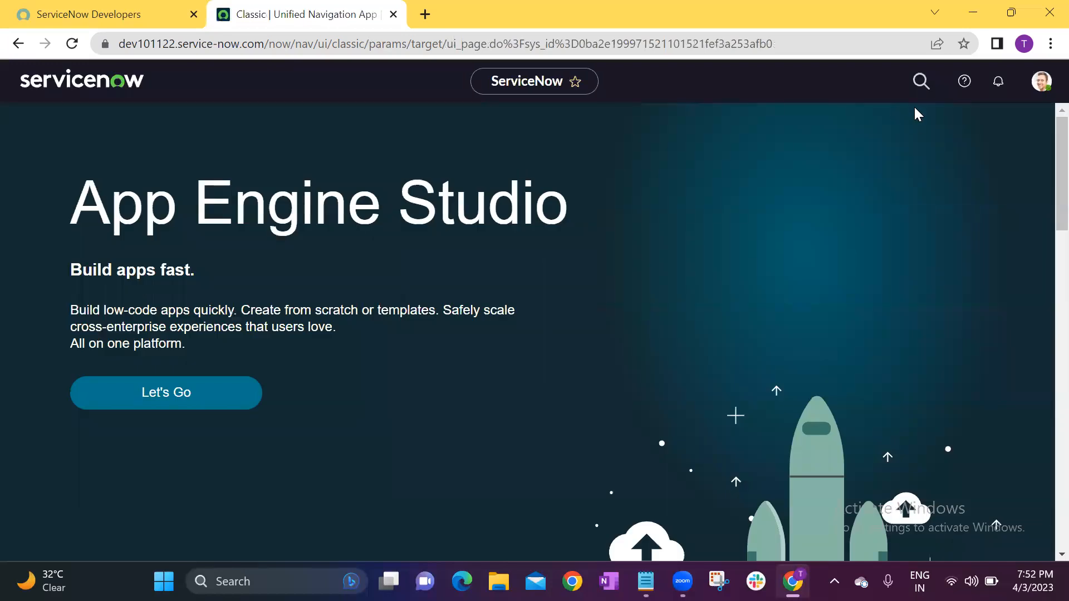
{"action": "left_click", "coordinate": [1036, 83]}
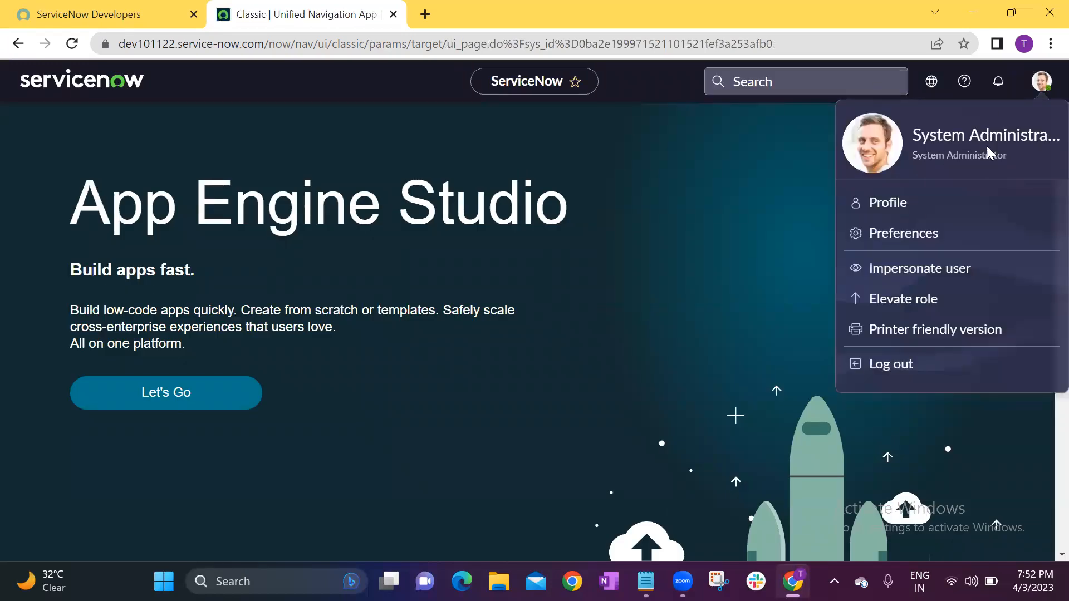
Open the list of open incidents as System Administrator by filtering for "inciden", and bring up the account options.
{"action": "left_click", "coordinate": [181, 82]}
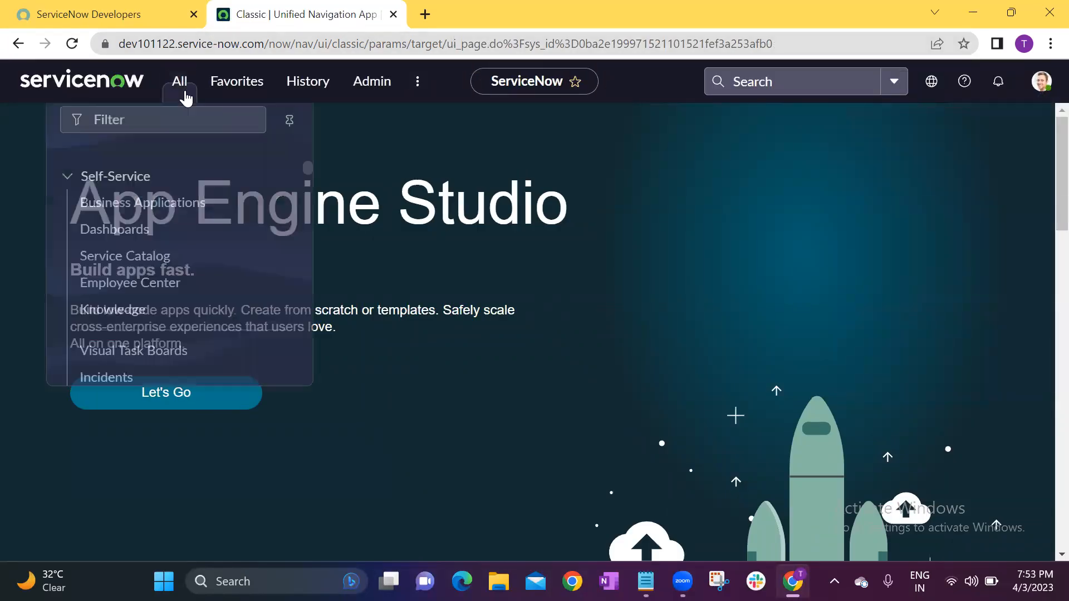
{"action": "type", "text": "inciden"}
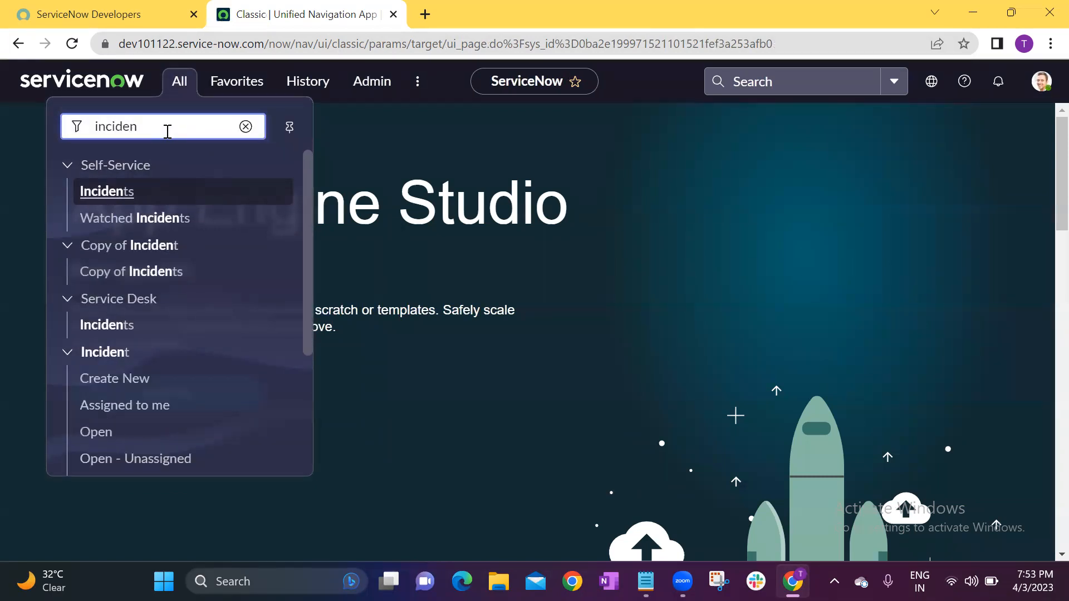
{"action": "left_click", "coordinate": [111, 432]}
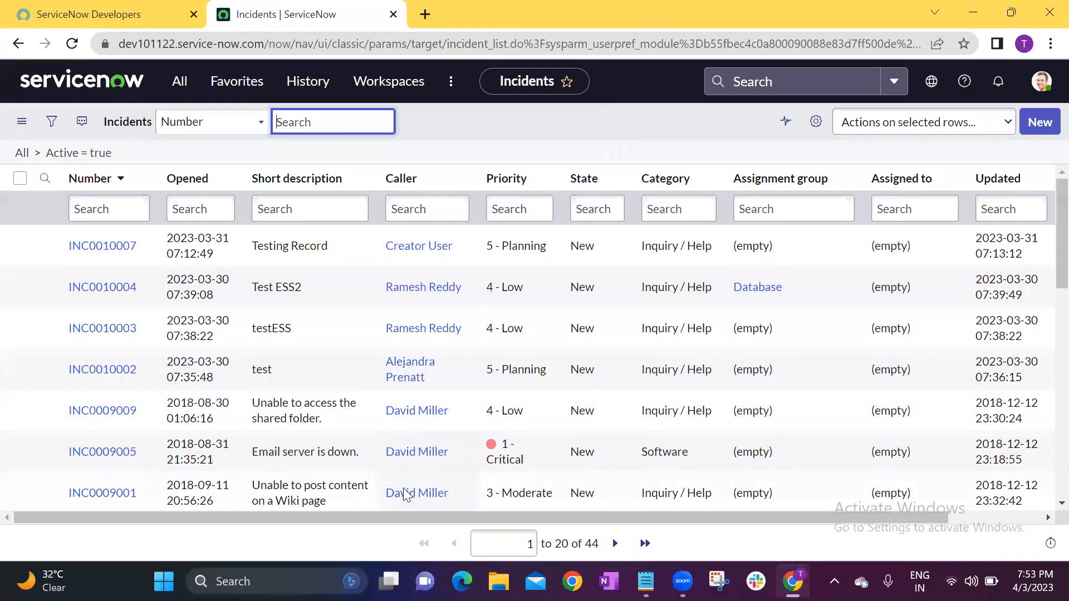
{"action": "left_click", "coordinate": [374, 430]}
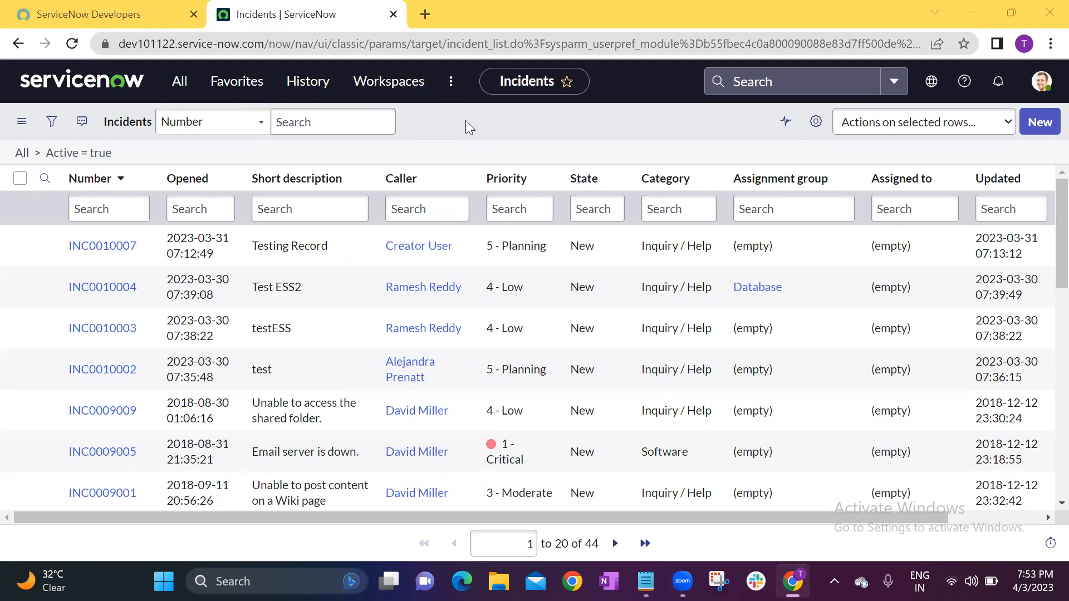
{"action": "left_click", "coordinate": [1044, 84]}
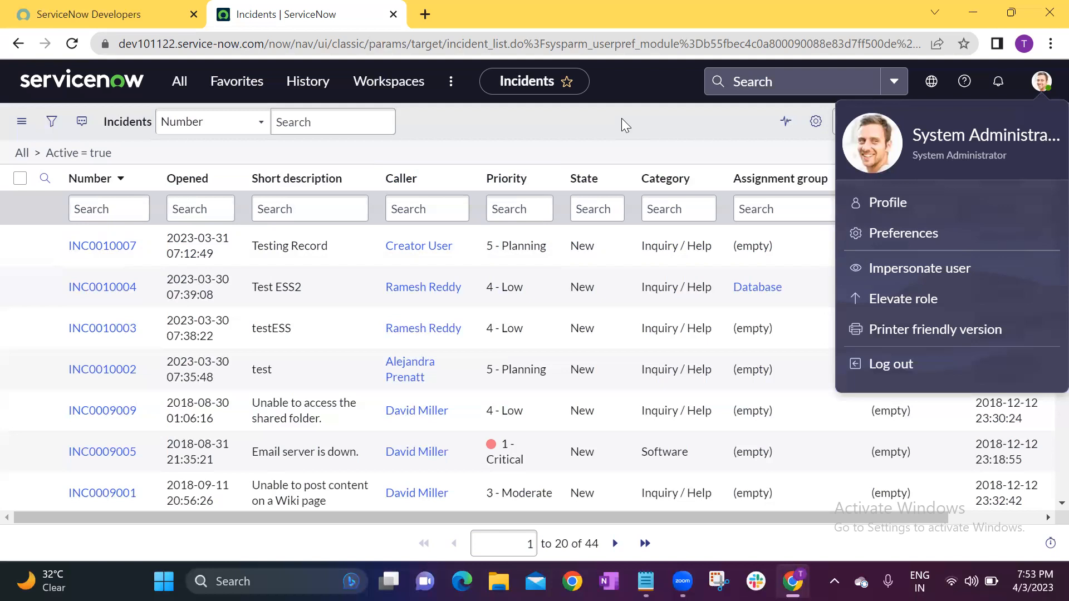
Configure the Incidents list layout for all users, removing Updated by, Updated, Opened and State from the selected columns.
{"action": "left_click", "coordinate": [596, 123]}
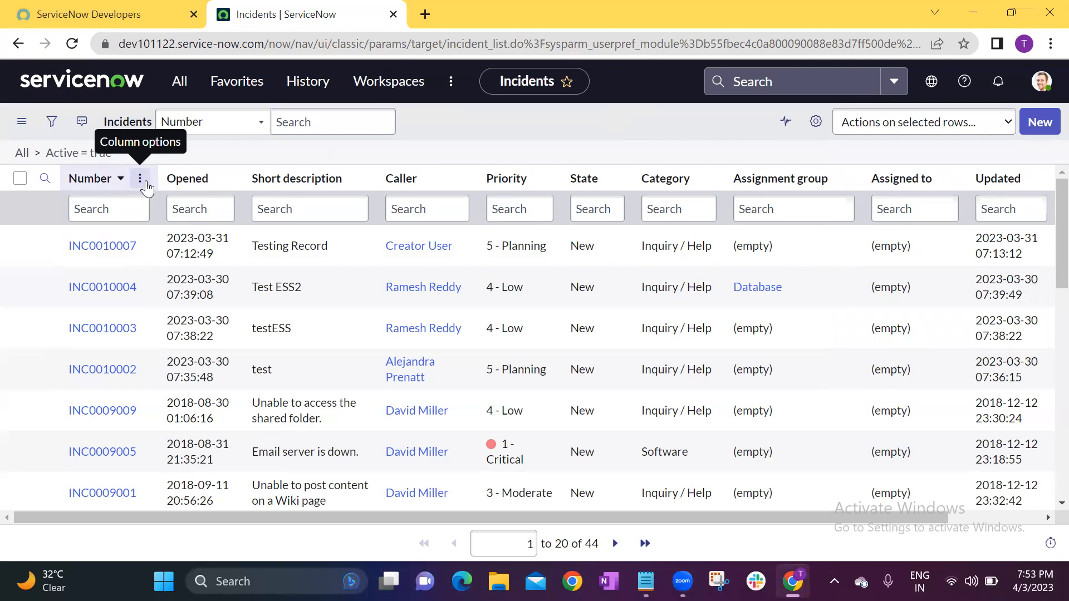
{"action": "left_click", "coordinate": [141, 179]}
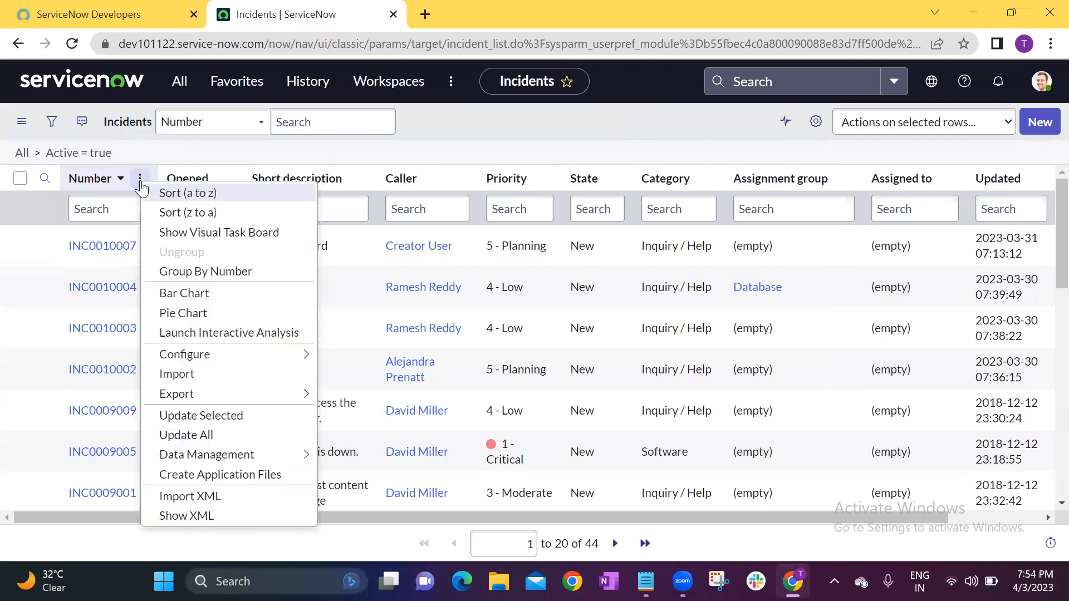
{"action": "mouse_move", "coordinate": [205, 359]}
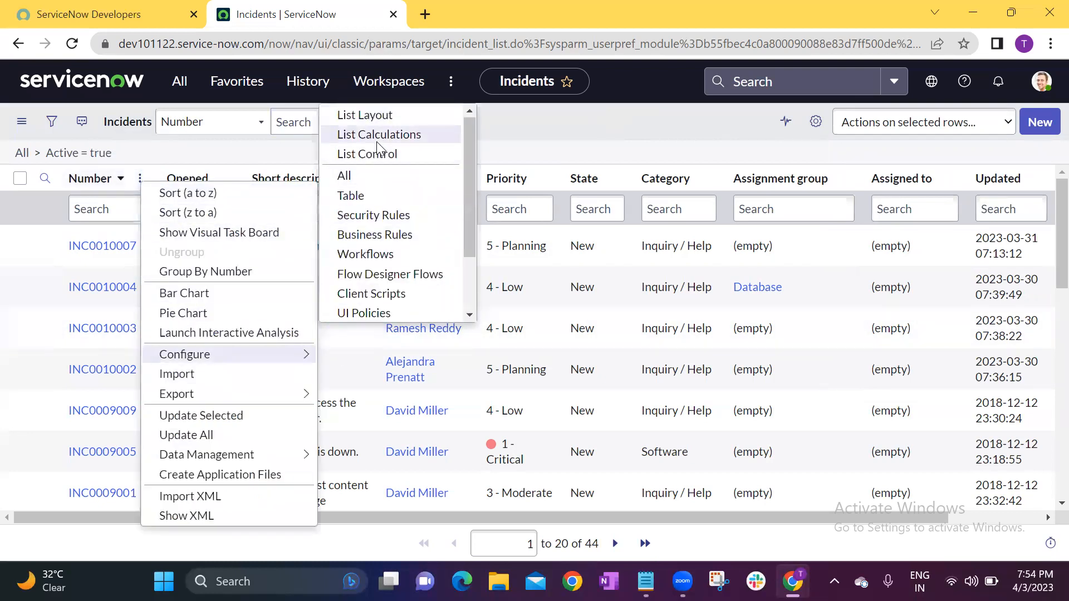
{"action": "left_click", "coordinate": [376, 115]}
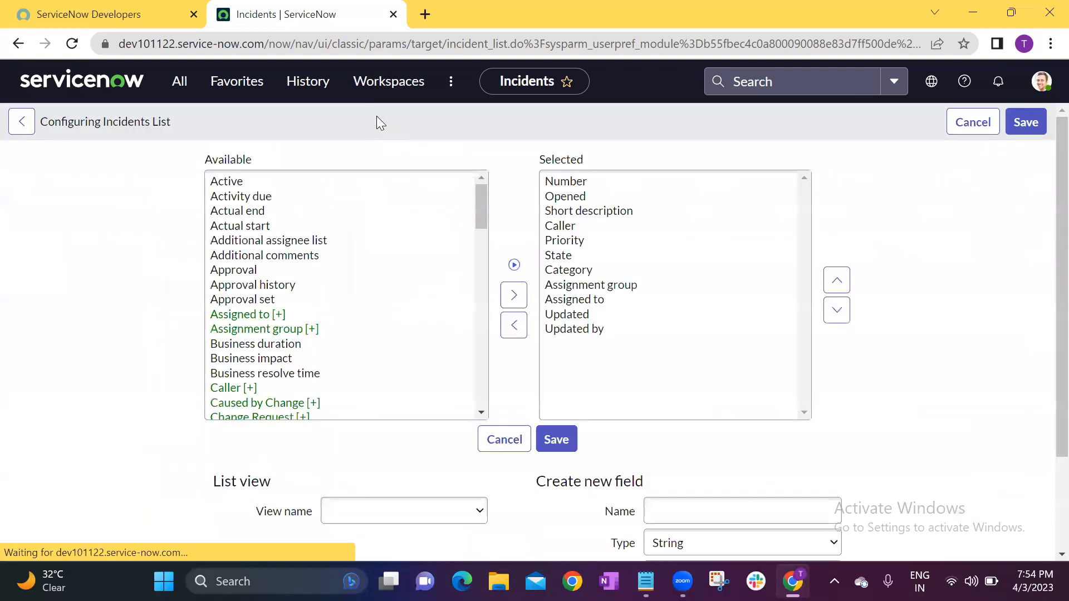
{"action": "double_click", "coordinate": [574, 331]}
{"action": "double_click", "coordinate": [575, 320]}
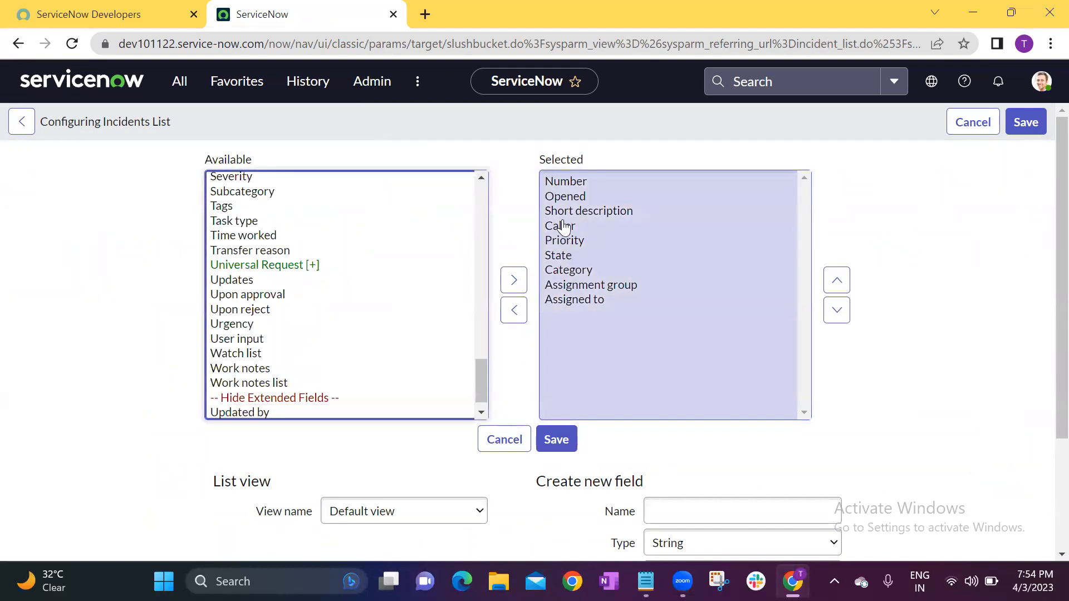
{"action": "left_click", "coordinate": [566, 201]}
{"action": "double_click", "coordinate": [566, 198]}
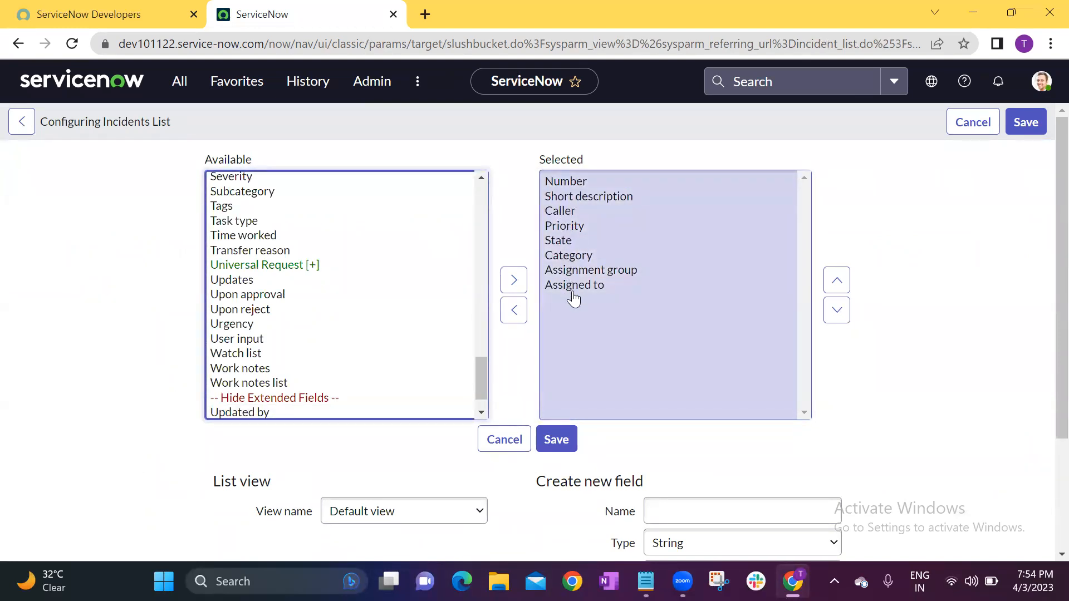
{"action": "double_click", "coordinate": [568, 242]}
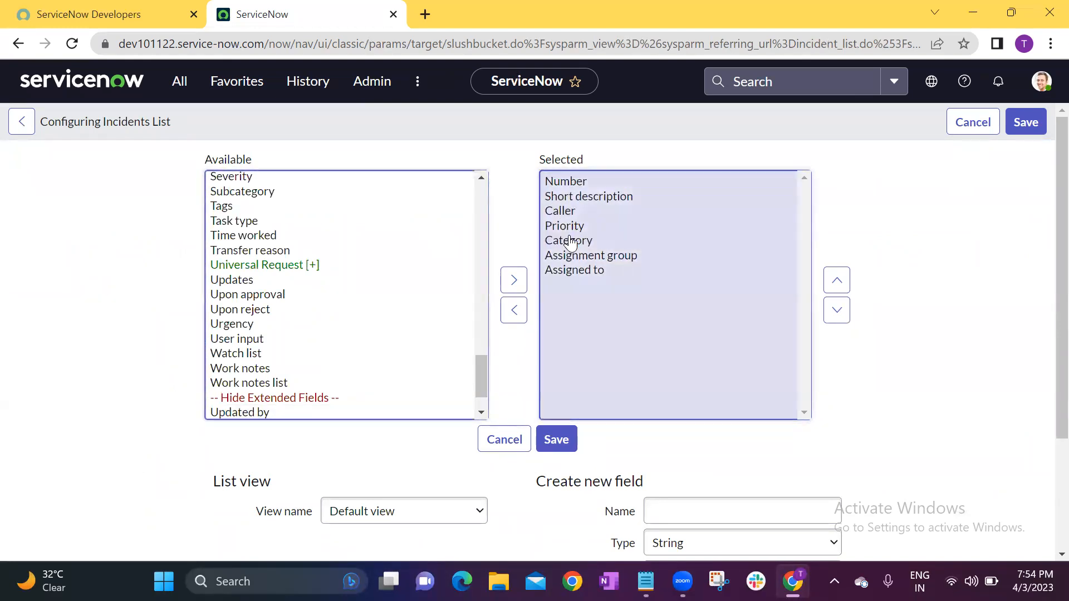
Remove Assigned to from the selected columns and save the Incidents list layout.
{"action": "left_click", "coordinate": [554, 182]}
{"action": "left_click", "coordinate": [556, 198]}
{"action": "left_click", "coordinate": [563, 213]}
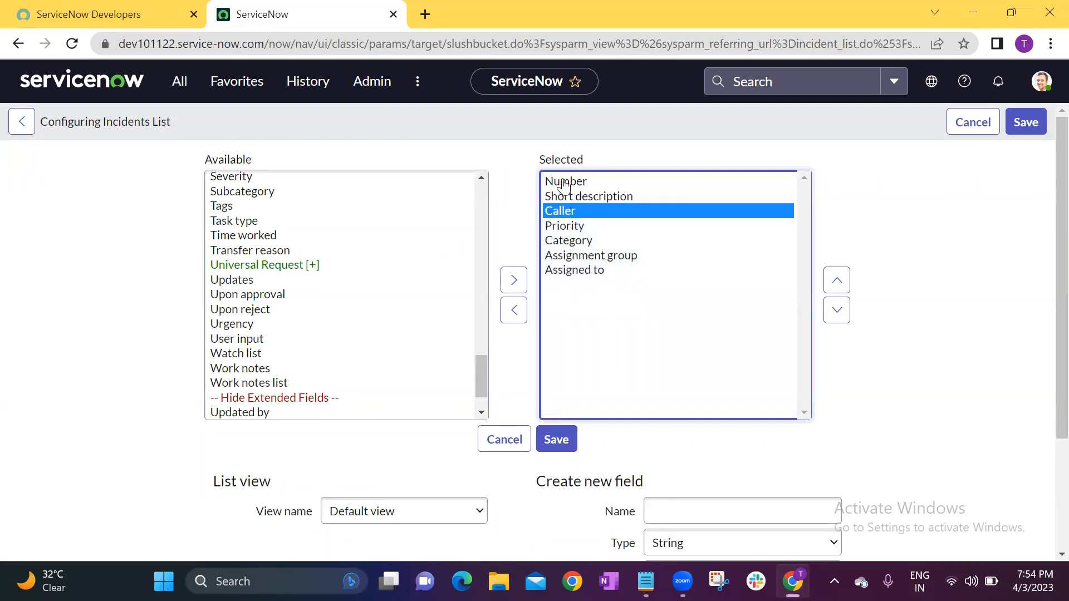
{"action": "double_click", "coordinate": [568, 270]}
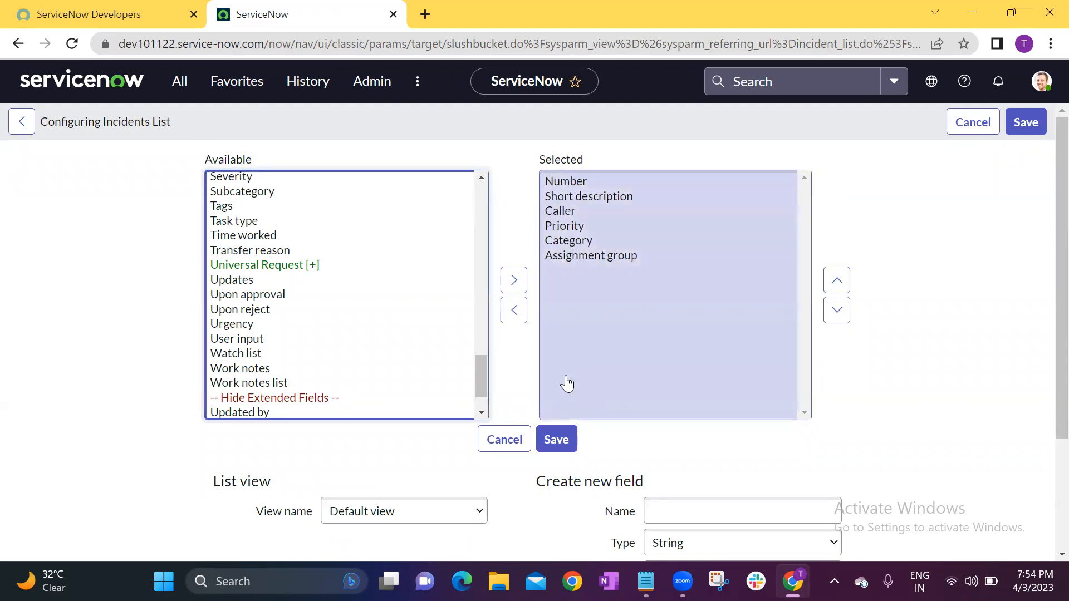
{"action": "left_click", "coordinate": [556, 439]}
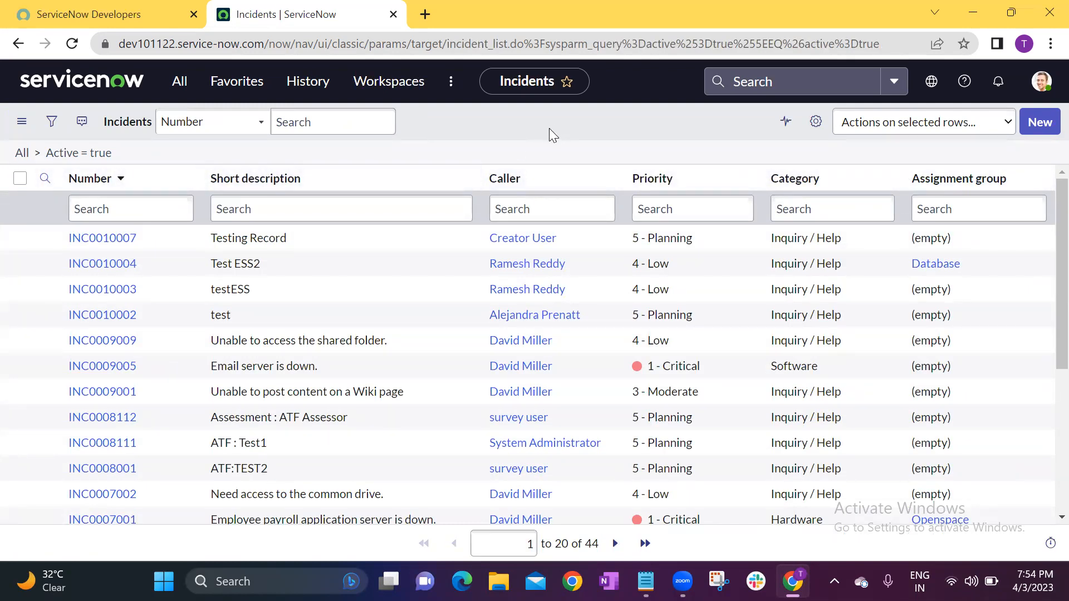
Impersonate the ITIL User account and open the list of open incidents by filtering the navigator for "incident".
{"action": "left_click", "coordinate": [1041, 81]}
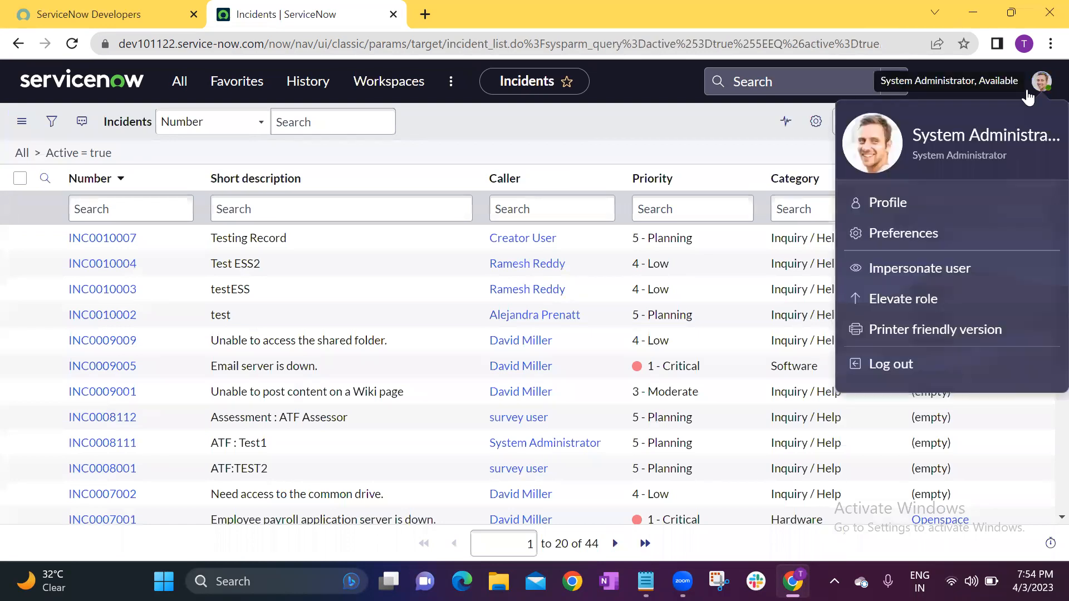
{"action": "left_click", "coordinate": [909, 270]}
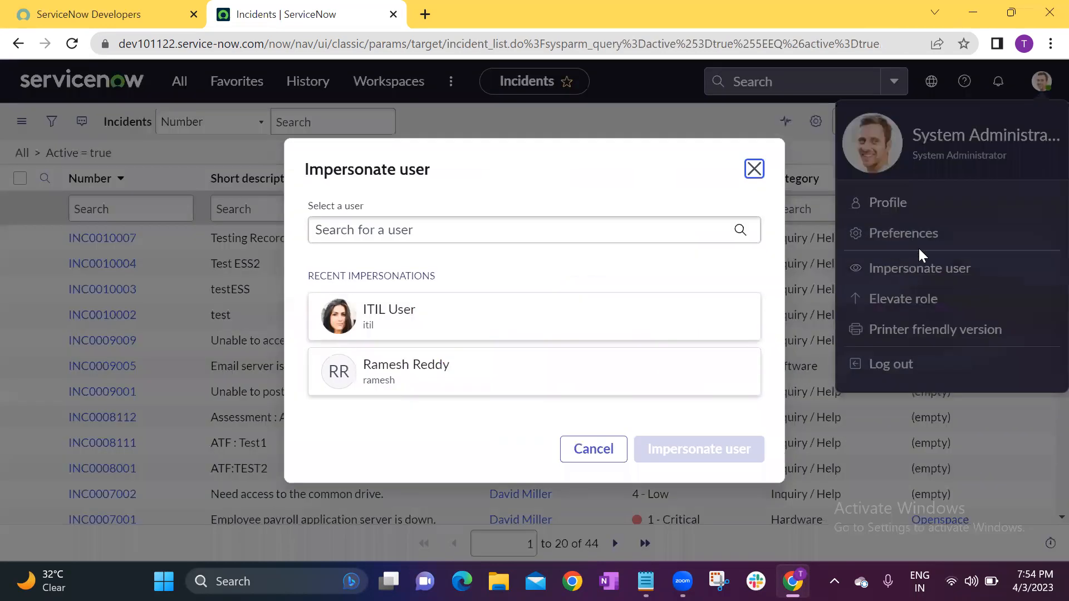
{"action": "left_click", "coordinate": [422, 318]}
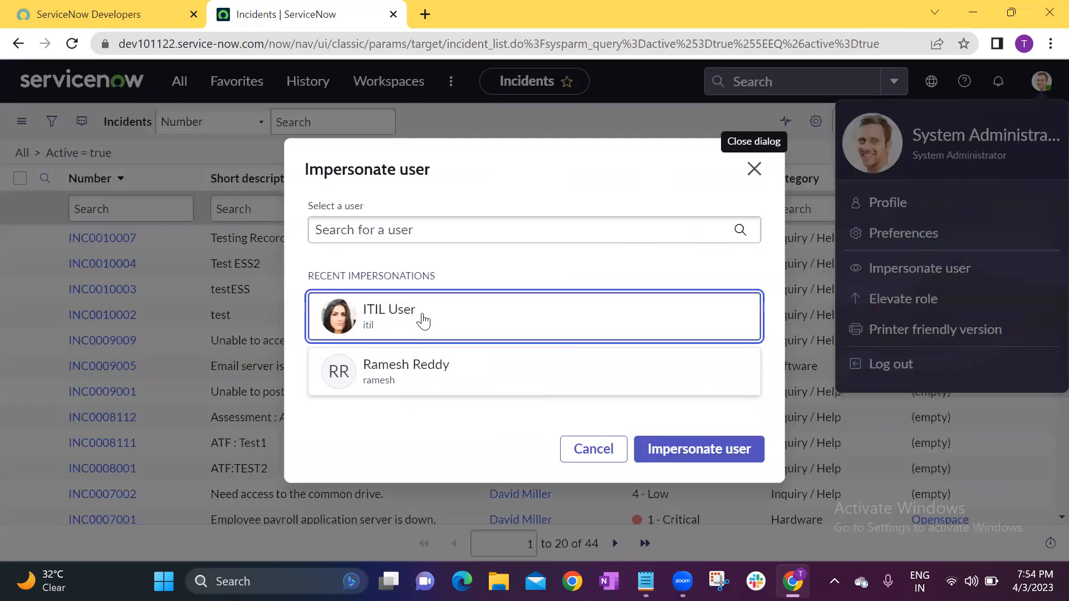
{"action": "left_click", "coordinate": [651, 449]}
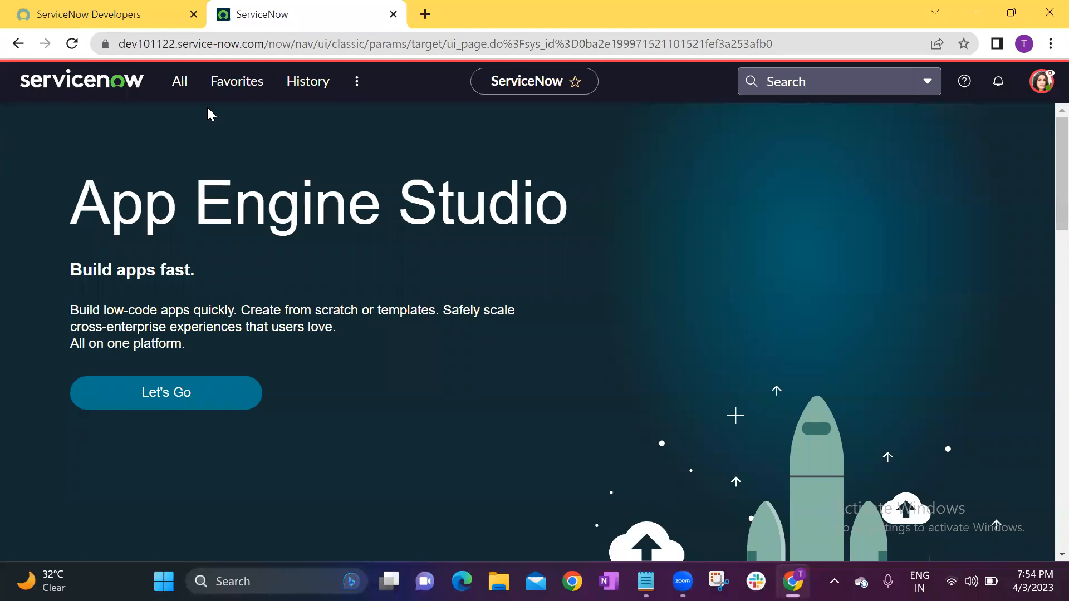
{"action": "left_click", "coordinate": [181, 83]}
{"action": "type", "text": "incident"}
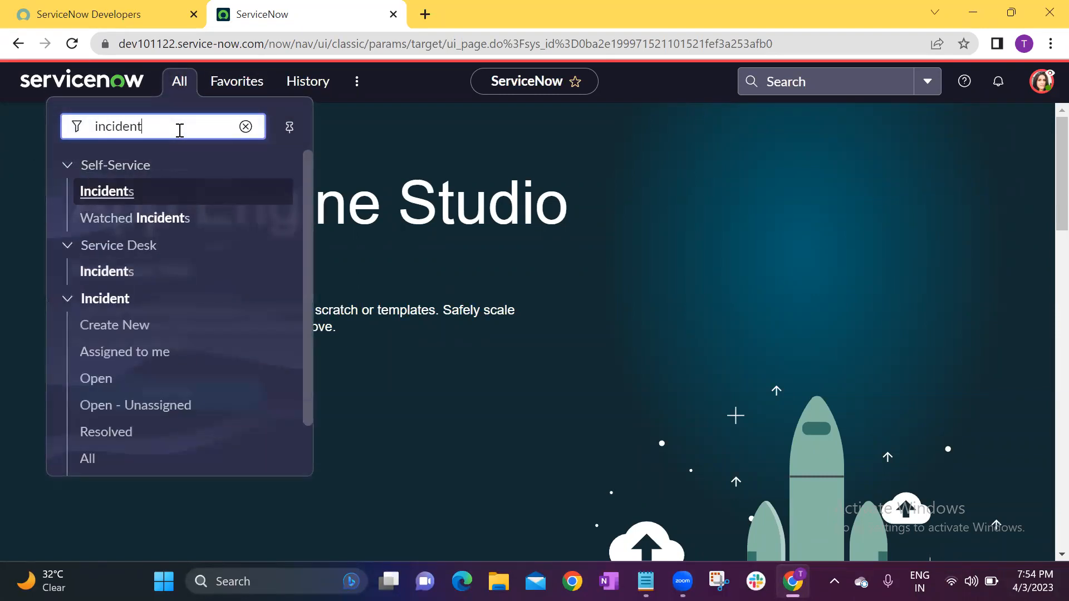
{"action": "left_click", "coordinate": [102, 391]}
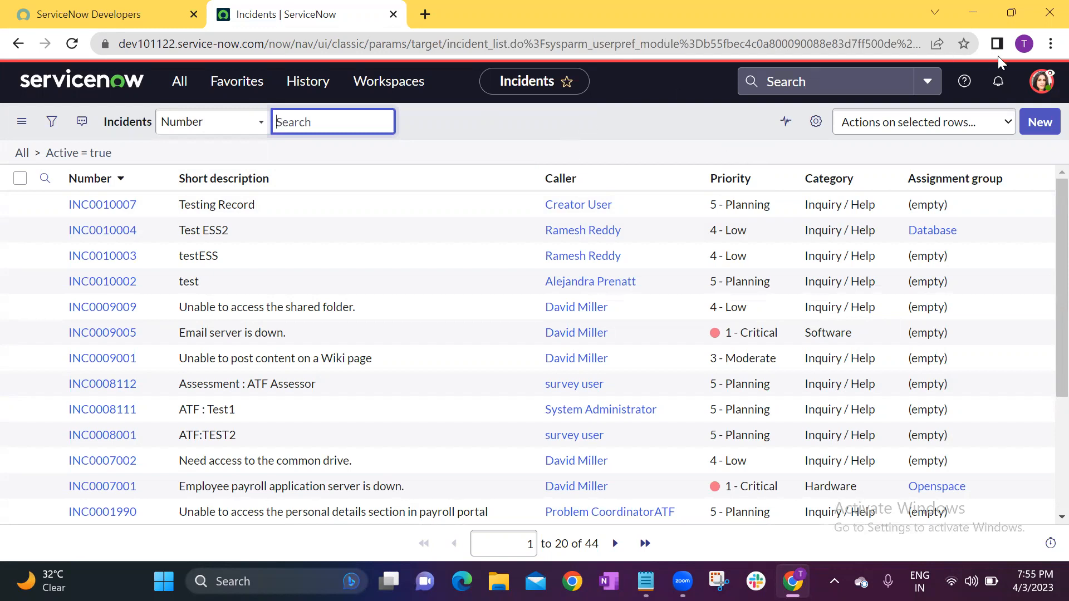
End the impersonation and open the list of open incidents as System Administrator by filtering for "incident".
{"action": "left_click", "coordinate": [1038, 83]}
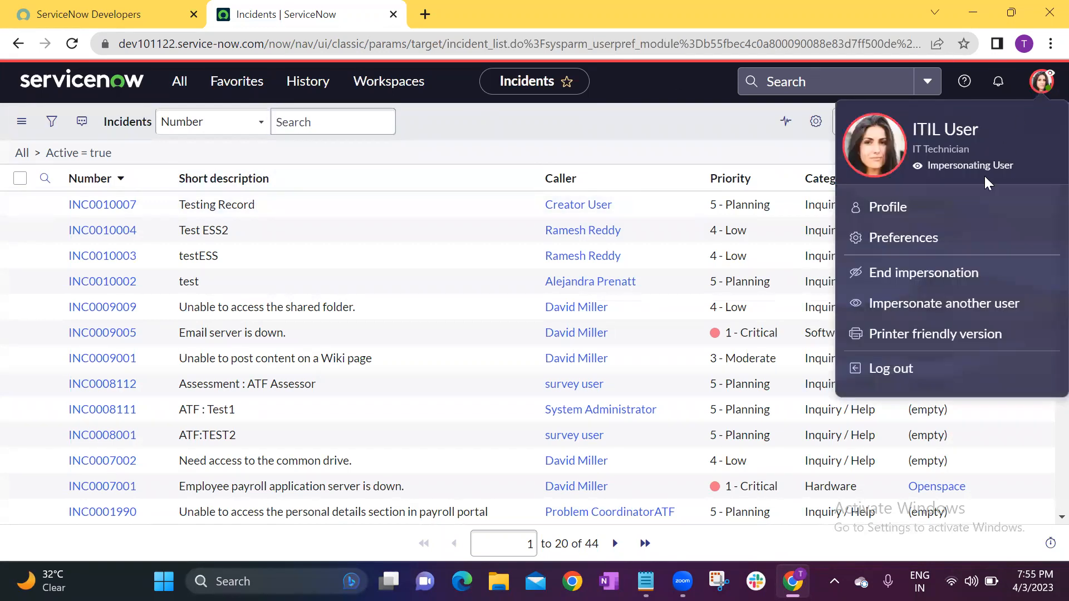
{"action": "left_click", "coordinate": [944, 283]}
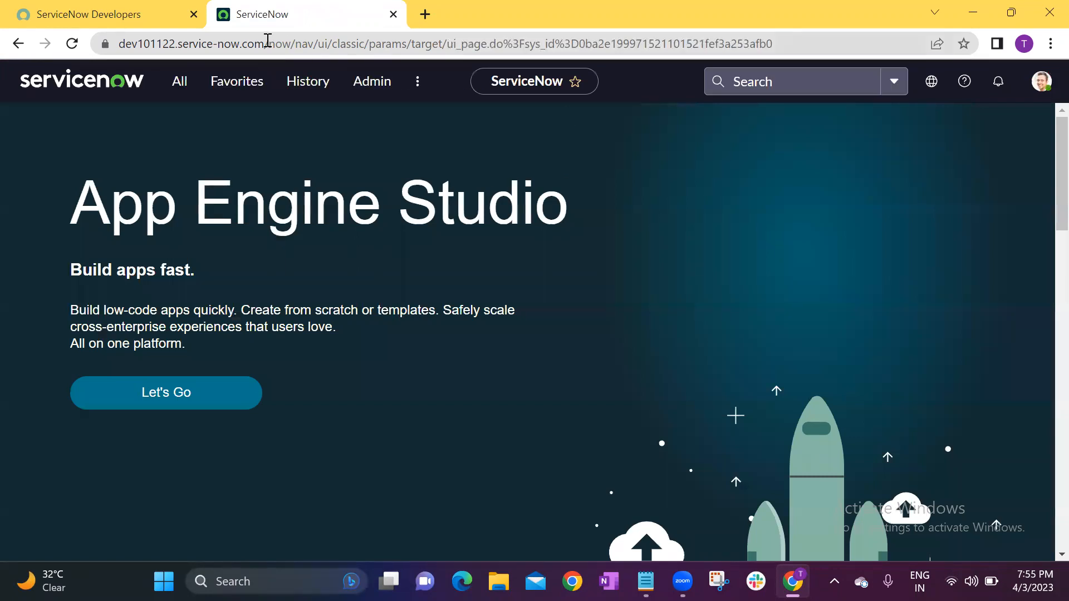
{"action": "left_click", "coordinate": [179, 84]}
{"action": "type", "text": "inciden"}
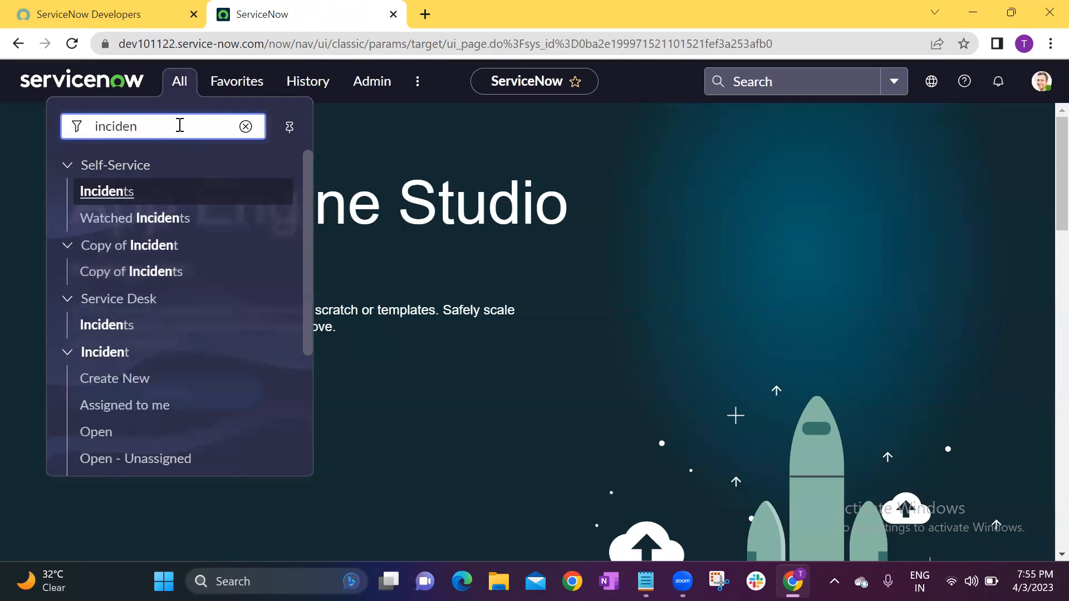
{"action": "type", "text": "t"}
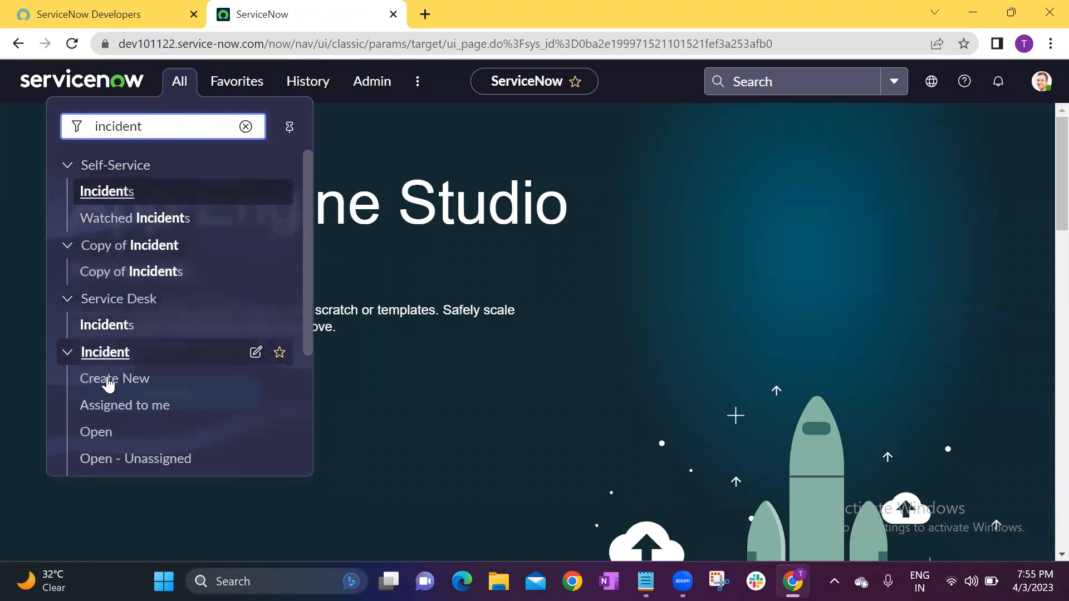
{"action": "left_click", "coordinate": [98, 433]}
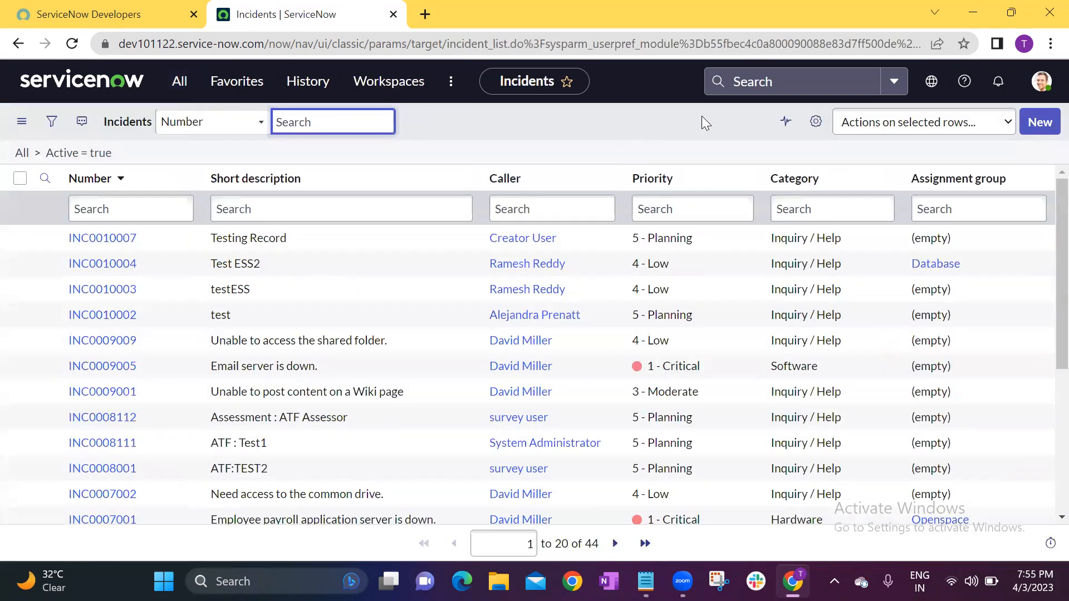
Personalize the administrator's Incidents list columns by removing Number, Assignment group and Category, and apply the change.
{"action": "left_click", "coordinate": [820, 125]}
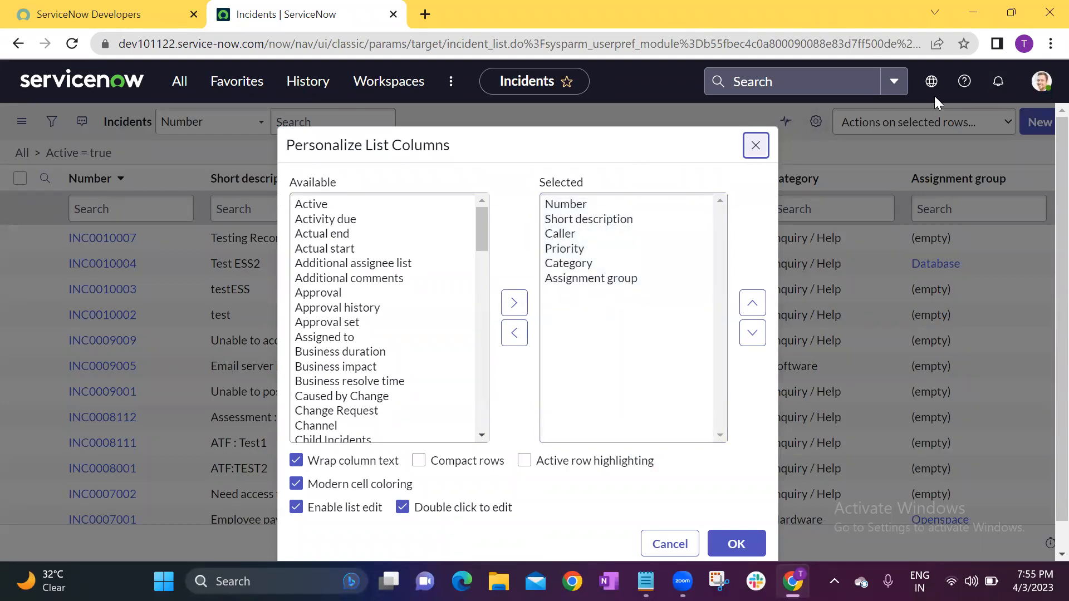
{"action": "double_click", "coordinate": [566, 206]}
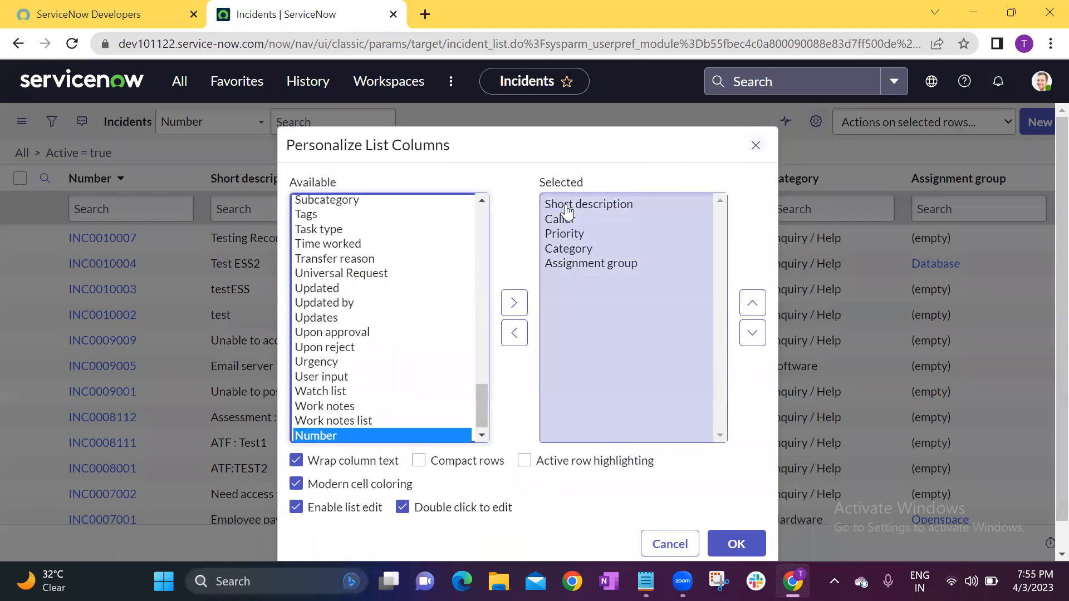
{"action": "double_click", "coordinate": [576, 265]}
{"action": "left_click", "coordinate": [577, 249]}
{"action": "double_click", "coordinate": [577, 249]}
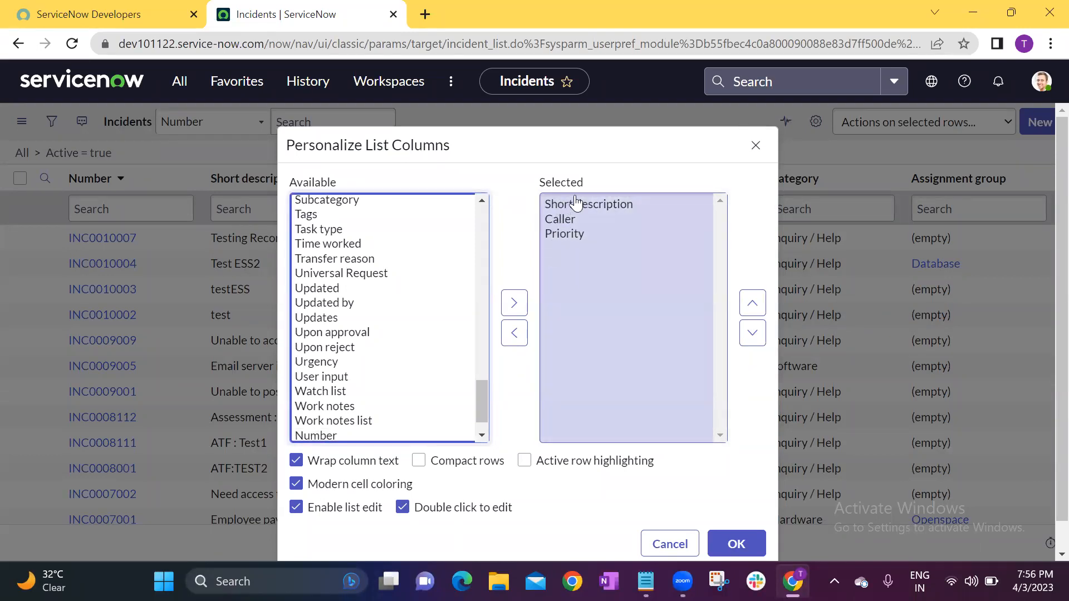
{"action": "scroll", "coordinate": [675, 393], "scroll_direction": "down", "scroll_amount": 1}
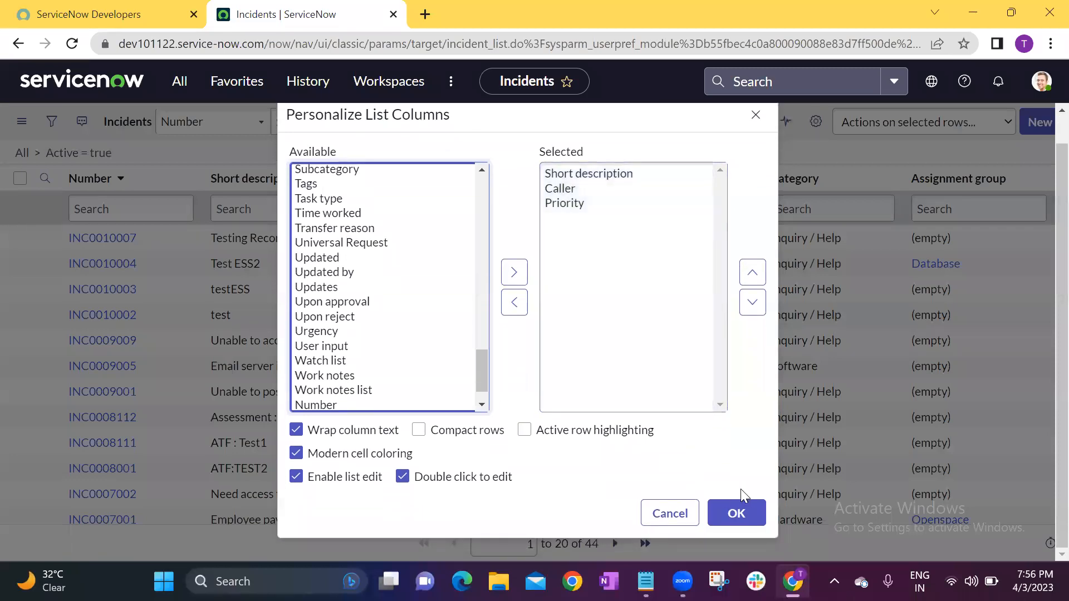
{"action": "left_click", "coordinate": [752, 496]}
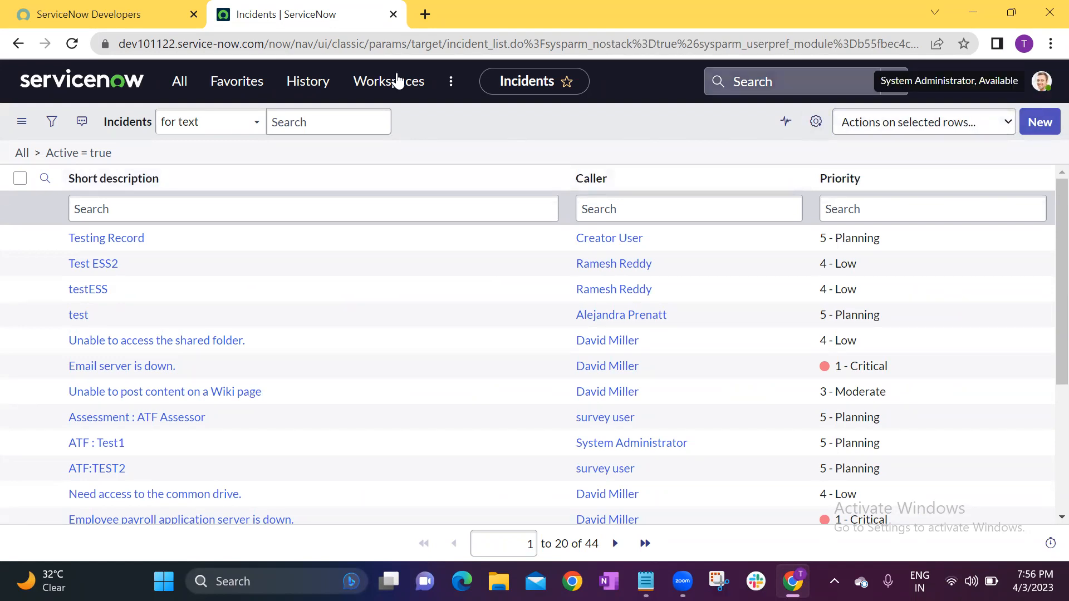
Return to the home page and reopen the list of open incidents to check the administrator's personalized columns.
{"action": "left_click", "coordinate": [78, 89]}
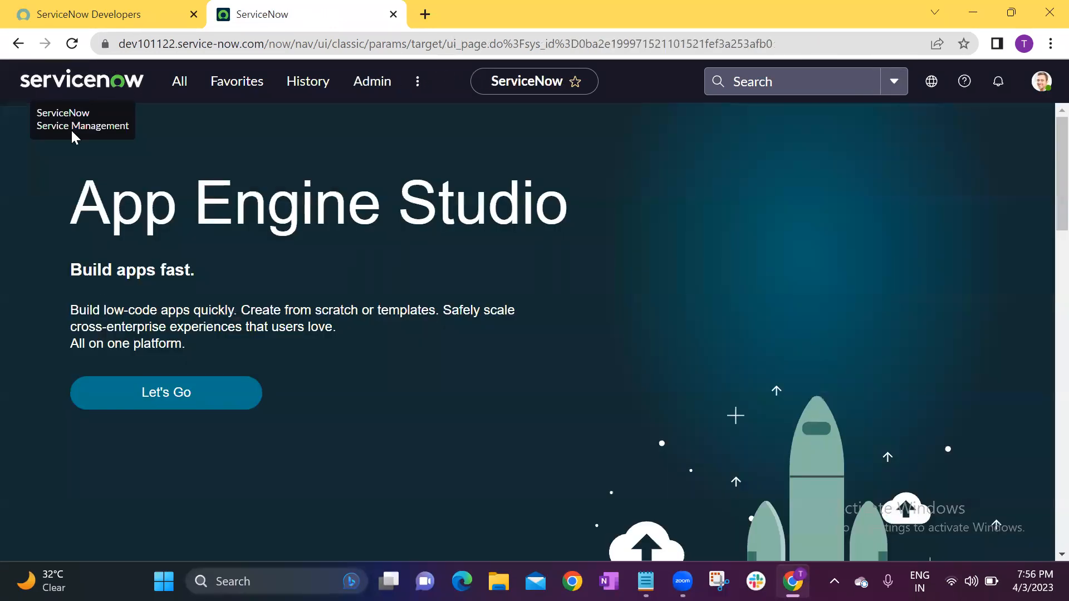
{"action": "left_click", "coordinate": [178, 84]}
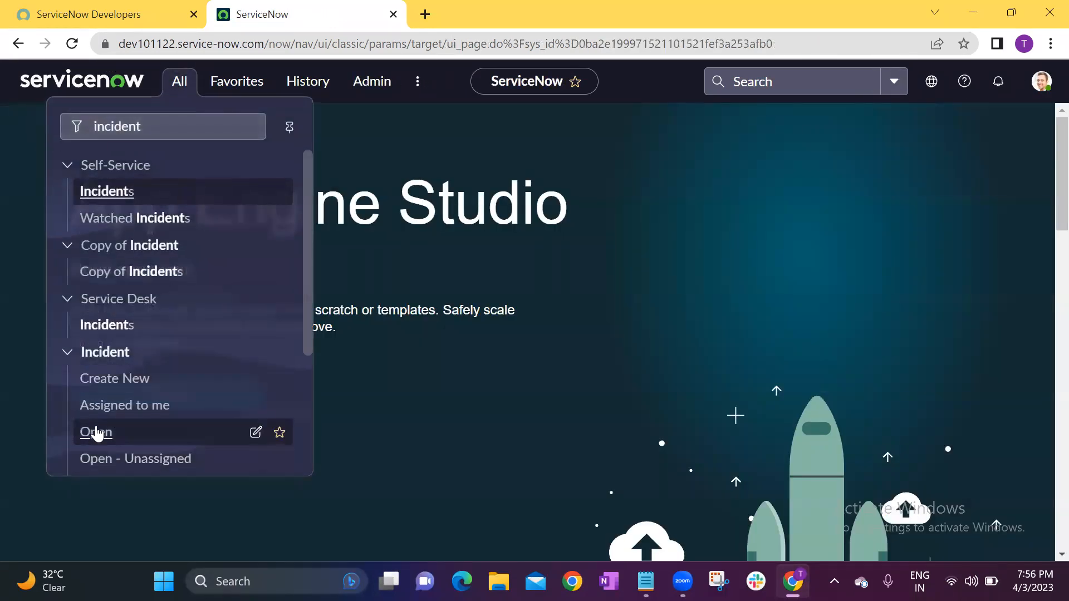
{"action": "left_click", "coordinate": [97, 432]}
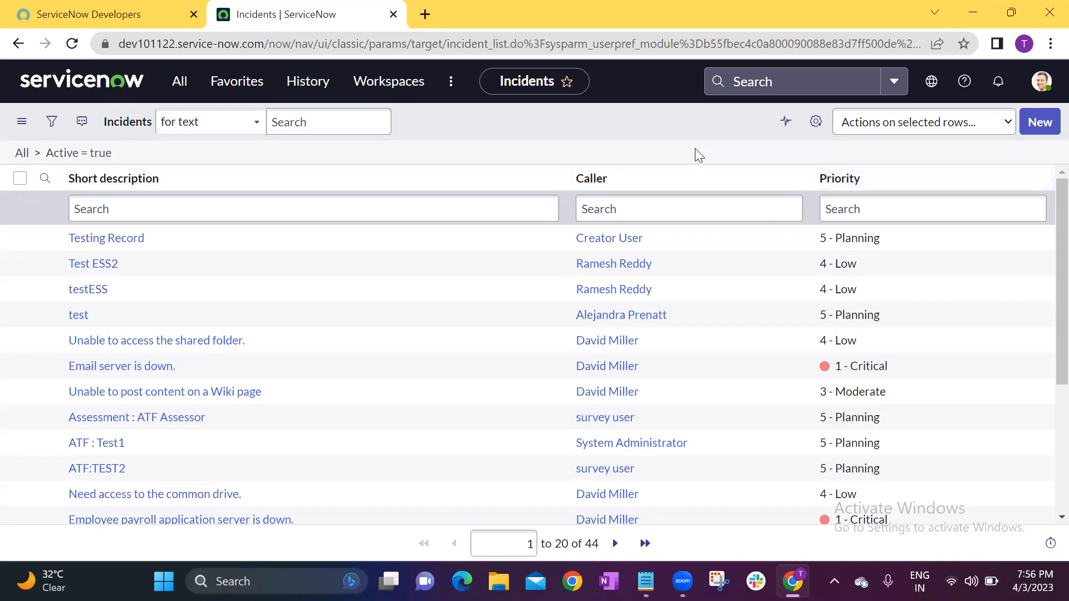
Switch from System Administrator to impersonating the ITIL User account again.
{"action": "left_click", "coordinate": [1035, 83]}
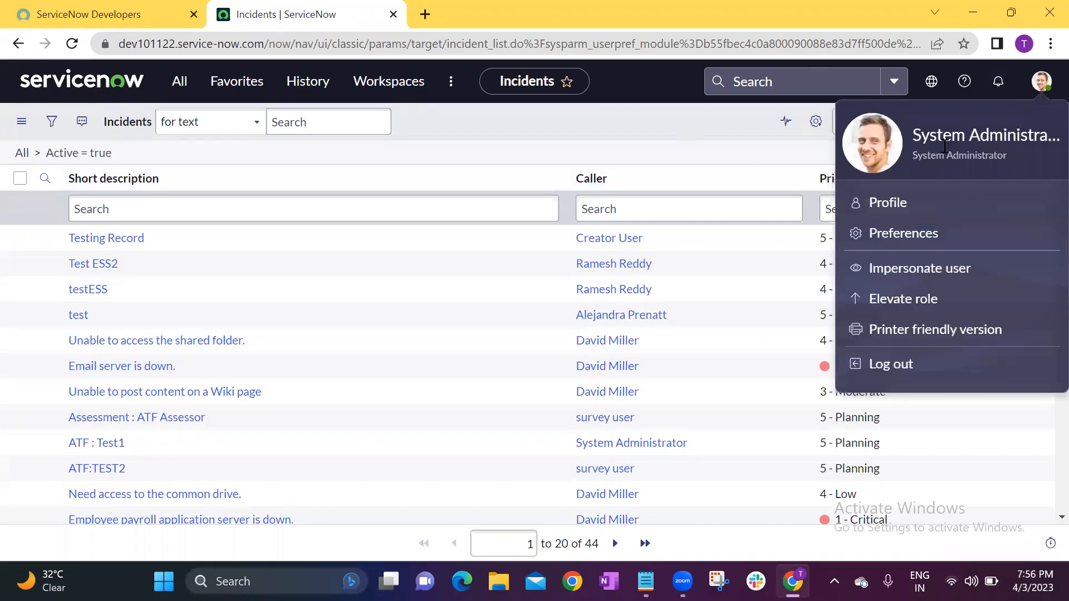
{"action": "left_click", "coordinate": [892, 282]}
{"action": "left_click", "coordinate": [503, 317]}
{"action": "left_click", "coordinate": [715, 461]}
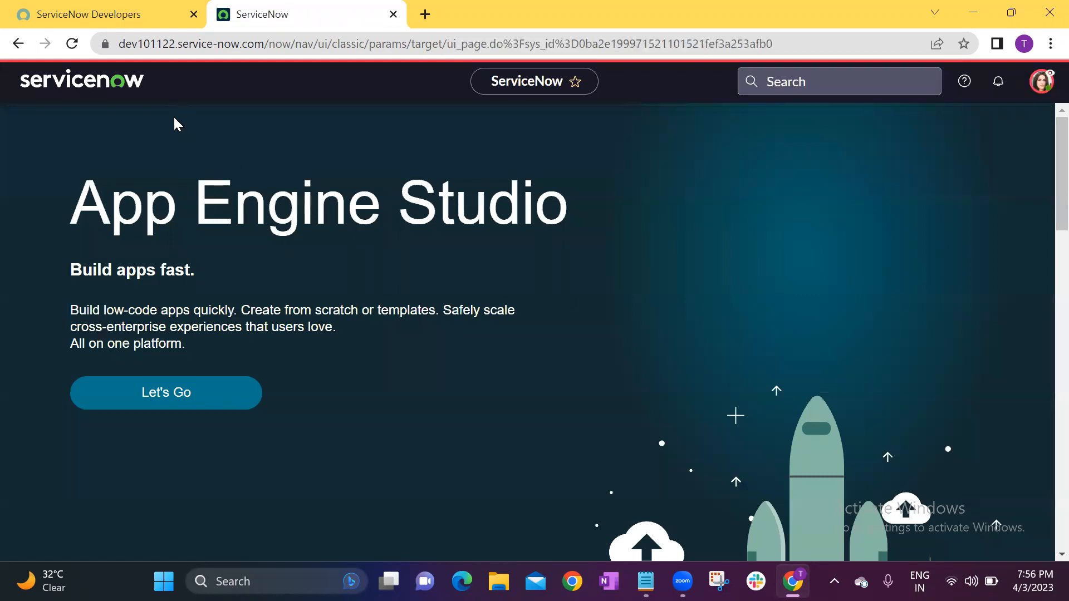
Open the list of open incidents as ITIL User by filtering the navigator for "incident".
{"action": "left_click", "coordinate": [177, 84]}
{"action": "type", "text": "incidet"}
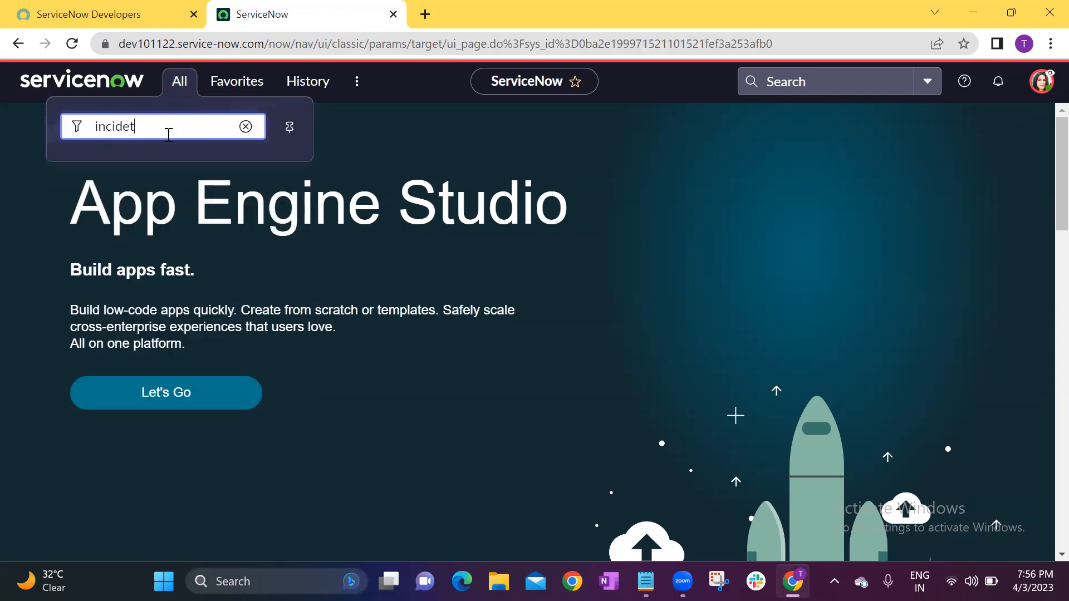
{"action": "key", "text": "BackSpace"}
{"action": "type", "text": "nt"}
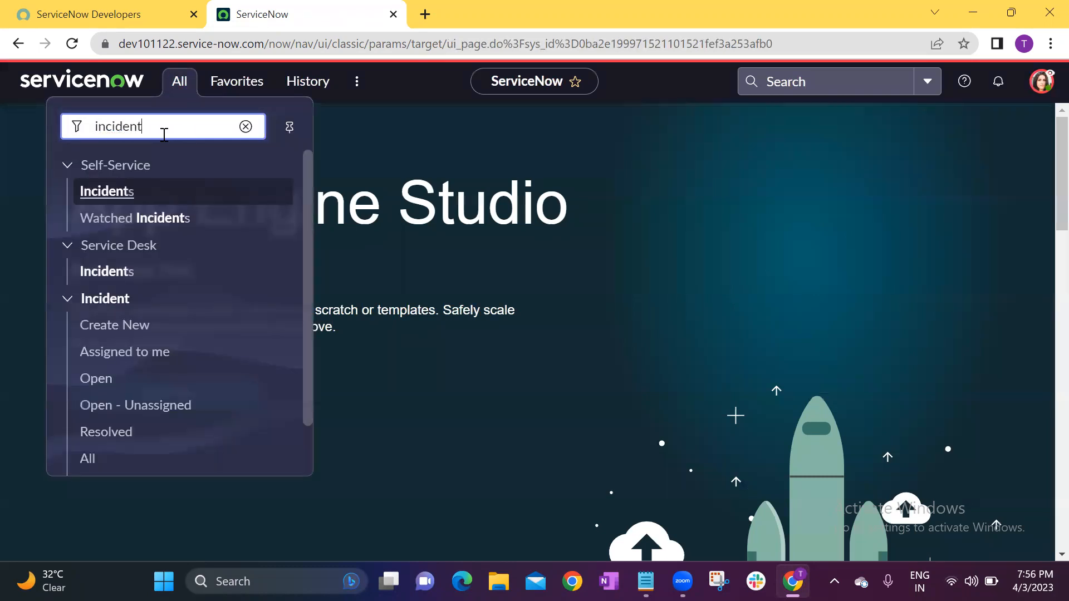
{"action": "left_click", "coordinate": [96, 388]}
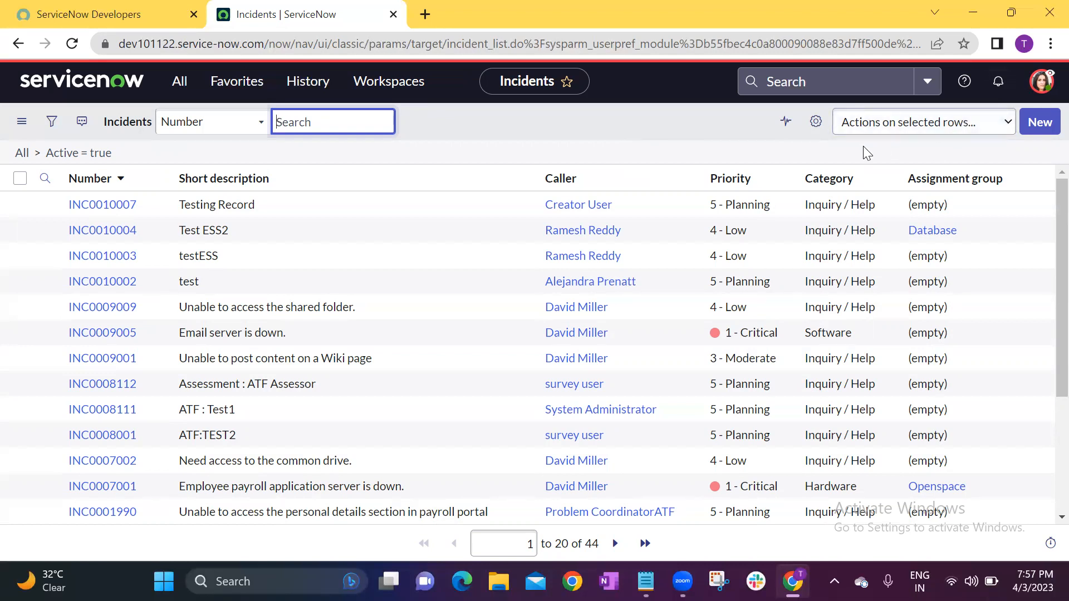
Personalize ITIL User's Incidents list by removing Assignment group, Caller, Short description and Number, and apply the change.
{"action": "left_click", "coordinate": [815, 122]}
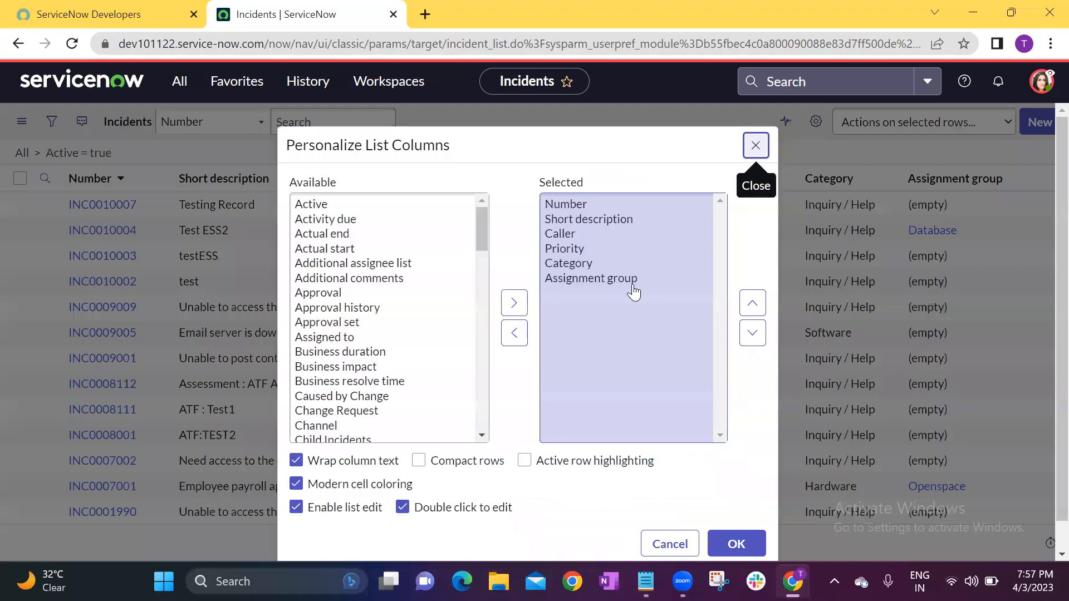
{"action": "double_click", "coordinate": [592, 279]}
{"action": "double_click", "coordinate": [573, 236]}
{"action": "double_click", "coordinate": [574, 221]}
{"action": "double_click", "coordinate": [572, 209]}
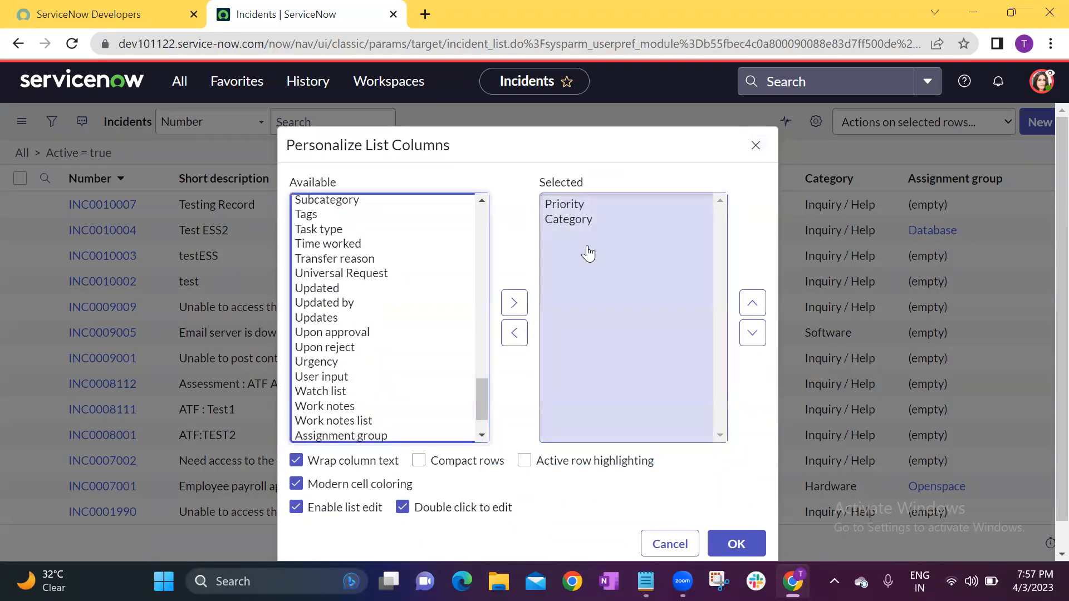
{"action": "left_click", "coordinate": [732, 506]}
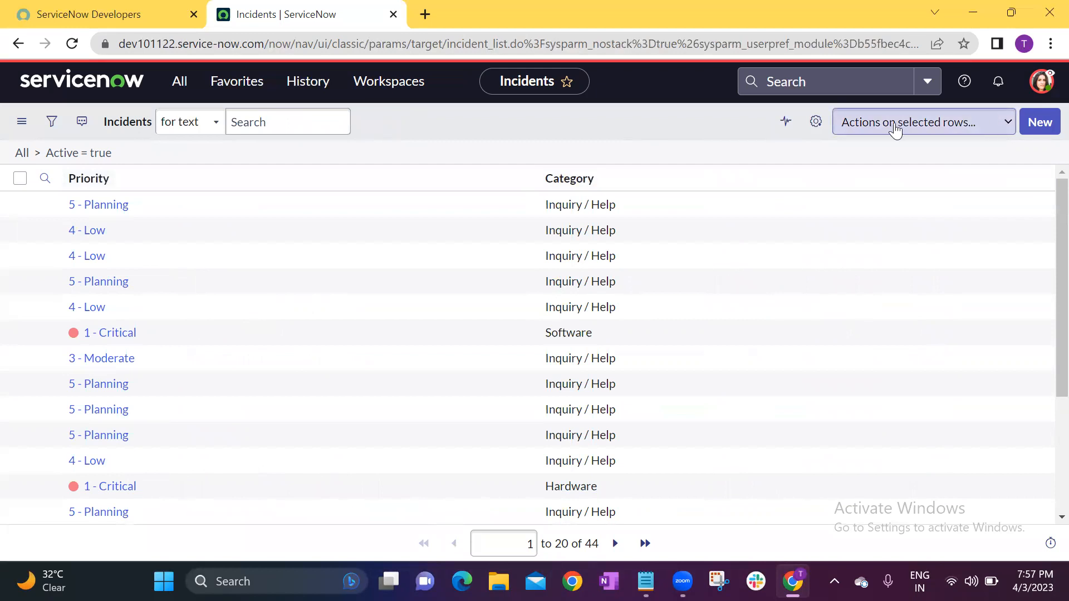
End the impersonation and open the list of open incidents as System Administrator by filtering for "incid".
{"action": "left_click", "coordinate": [1041, 82]}
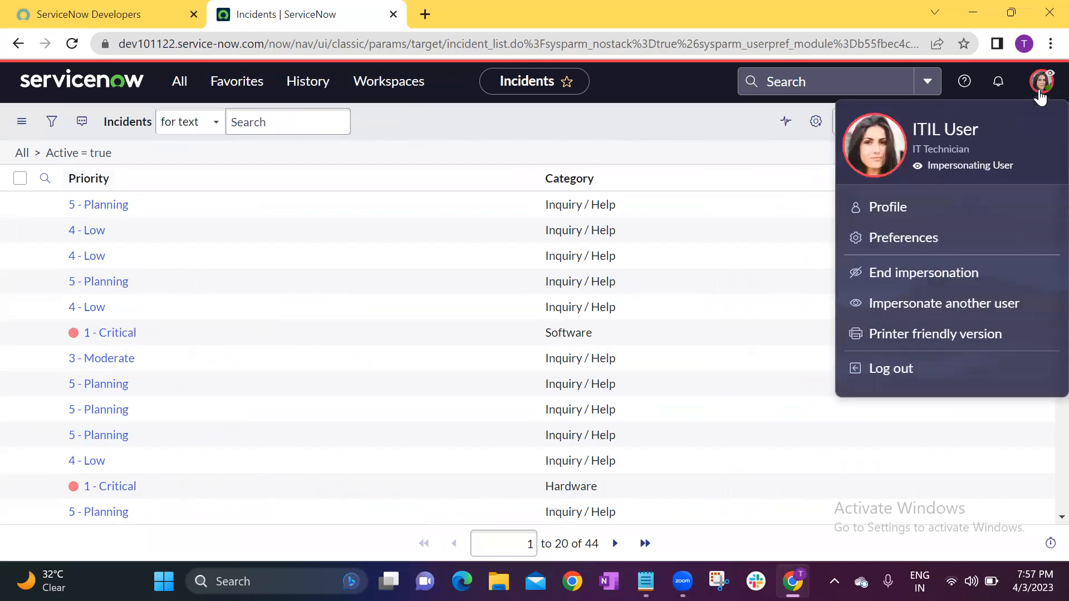
{"action": "left_click", "coordinate": [941, 272]}
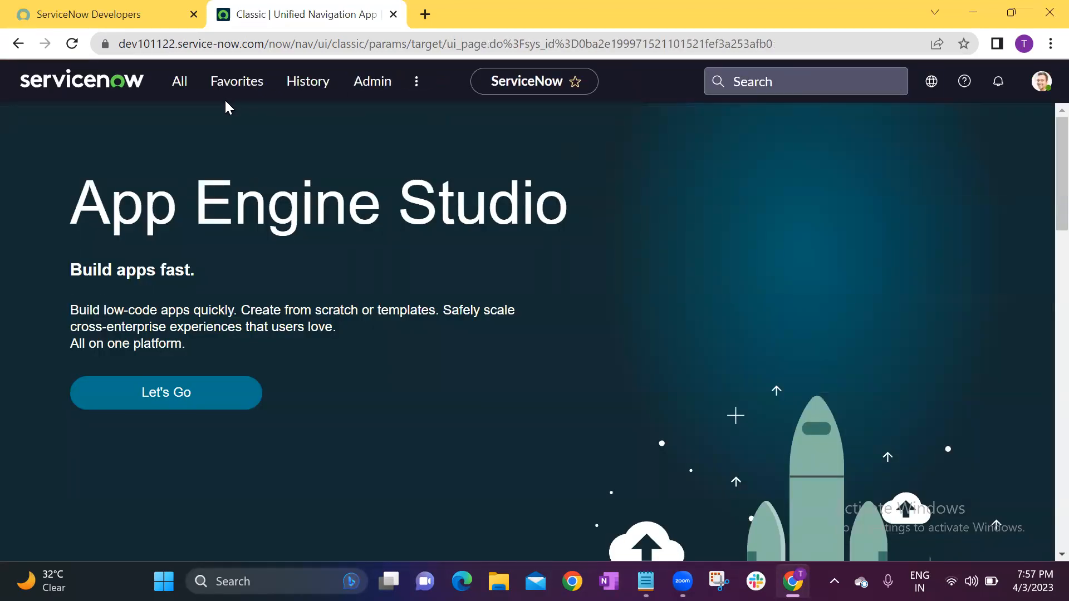
{"action": "left_click", "coordinate": [176, 86]}
{"action": "left_click", "coordinate": [177, 117]}
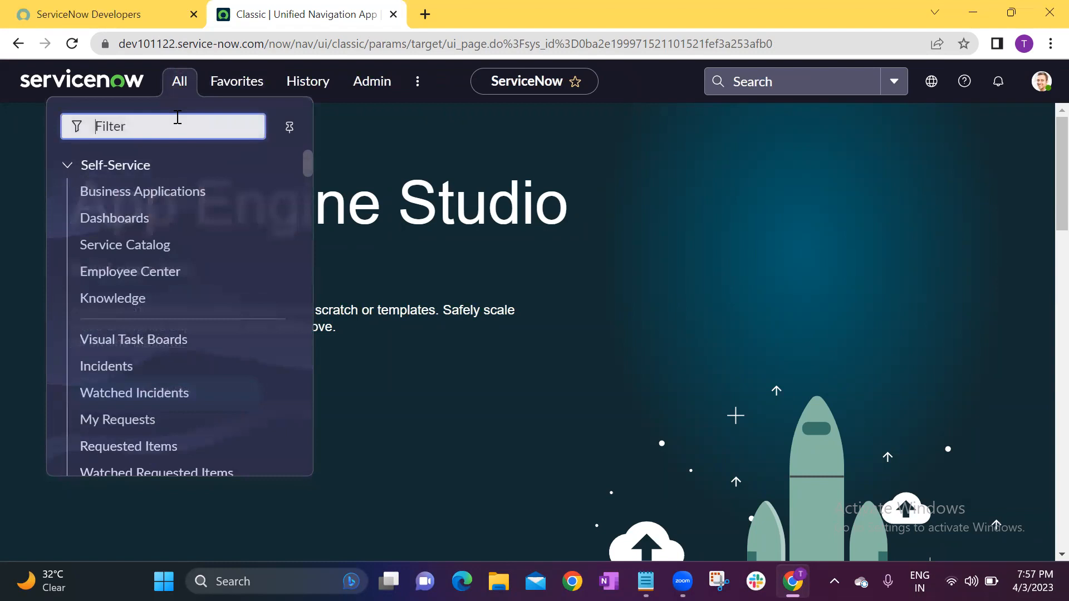
{"action": "type", "text": "incid"}
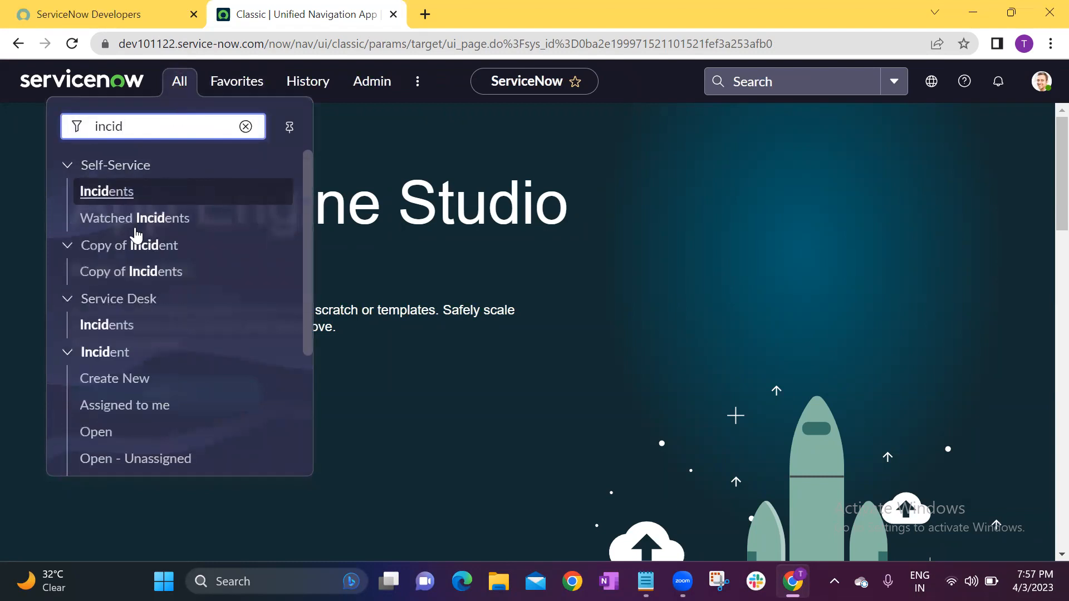
{"action": "left_click", "coordinate": [82, 433]}
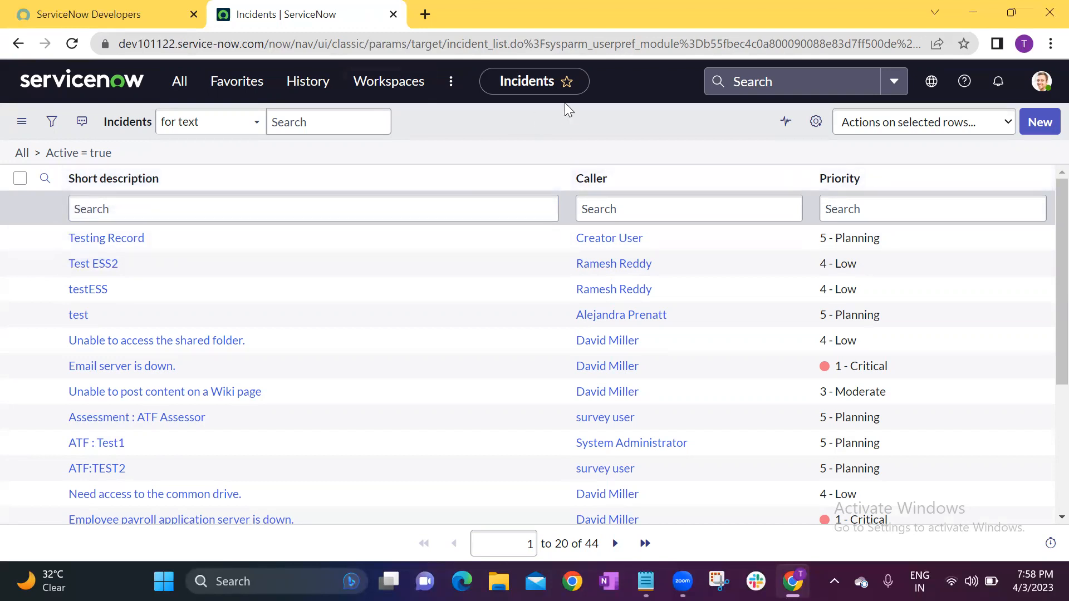
Return to the home page, and in the Notepad topic list remove the slashes after "Personalization" and add a "Filters" line below it.
{"action": "left_click", "coordinate": [438, 208]}
{"action": "left_click", "coordinate": [82, 80]}
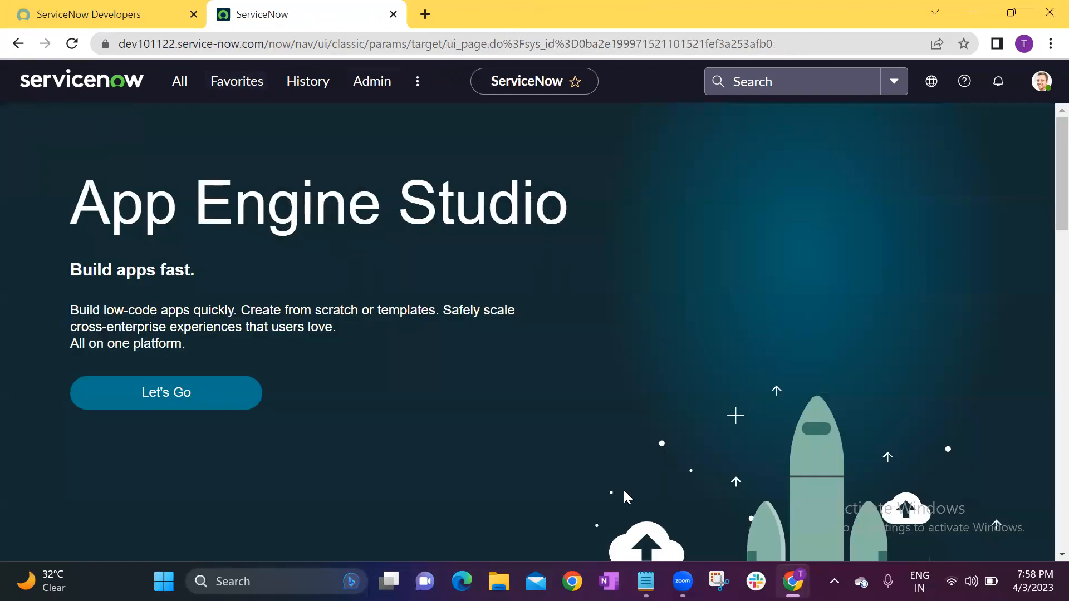
{"action": "key", "text": "alt+Tab"}
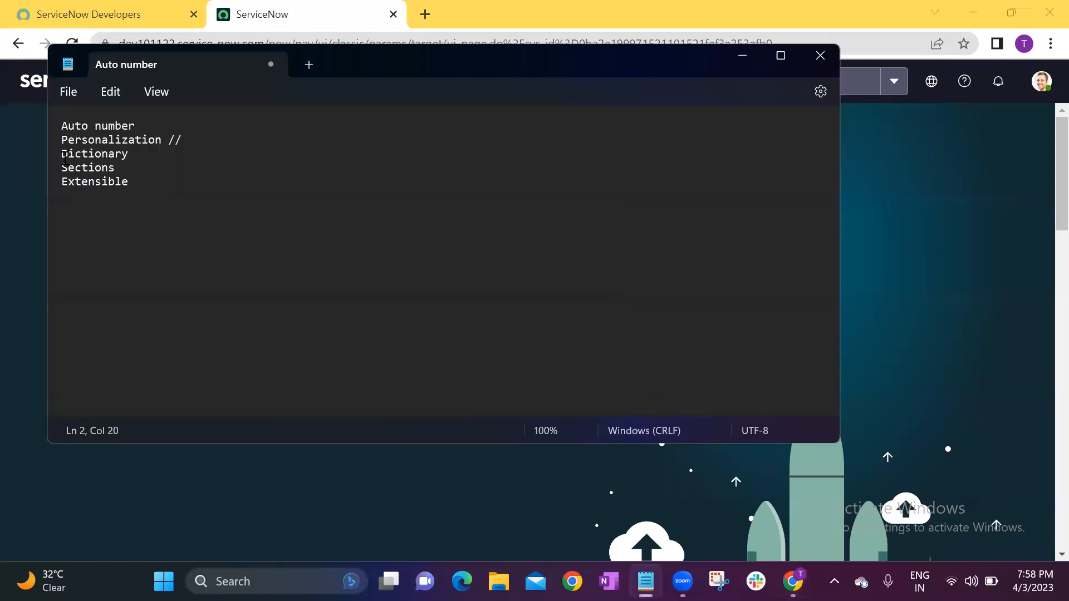
{"action": "left_click", "coordinate": [191, 154]}
{"action": "left_click", "coordinate": [191, 140]}
{"action": "key", "text": "BackSpace"}
{"action": "key", "text": "BackSpace"}
{"action": "key", "text": "BackSpace"}
{"action": "key", "text": "BackSpace"}
{"action": "key", "text": "Return"}
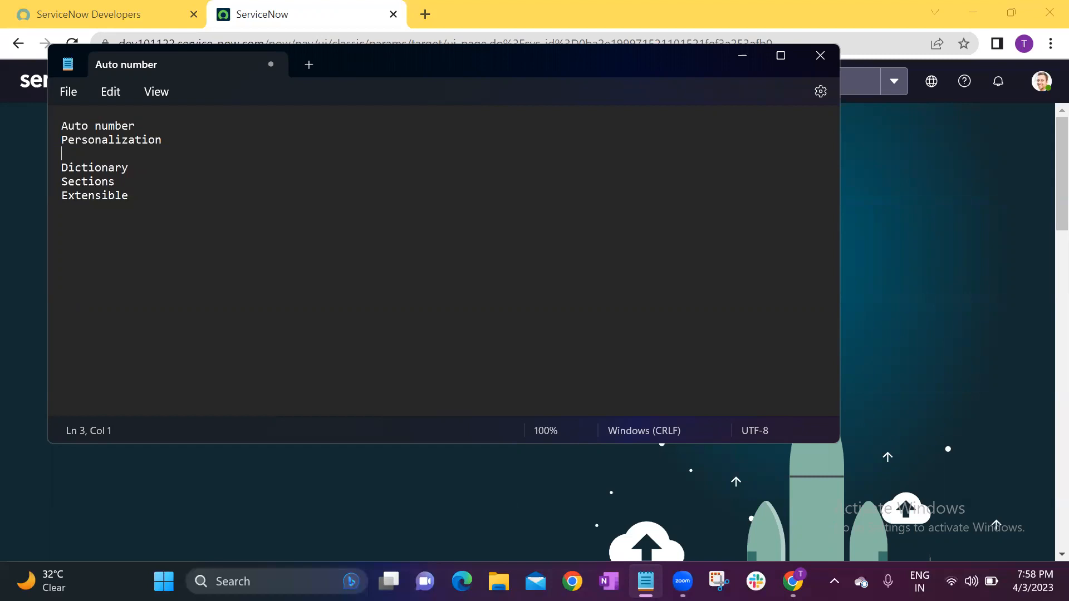
{"action": "type", "text": "Filters"}
Switch back to ServiceNow in the browser and reopen the list of open incidents.
{"action": "key", "text": "alt+Tab"}
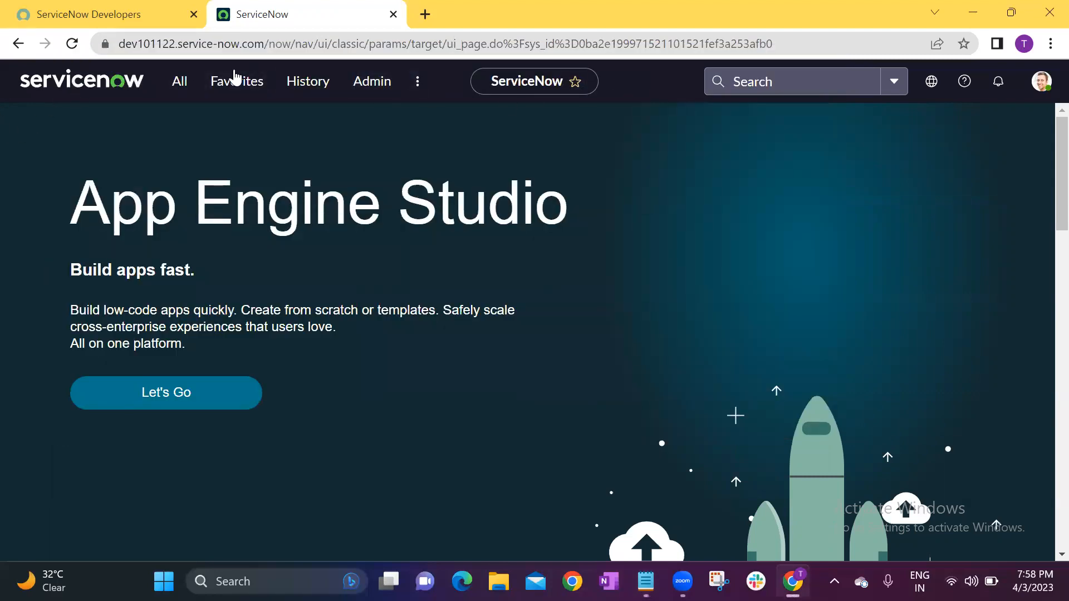
{"action": "left_click", "coordinate": [176, 84]}
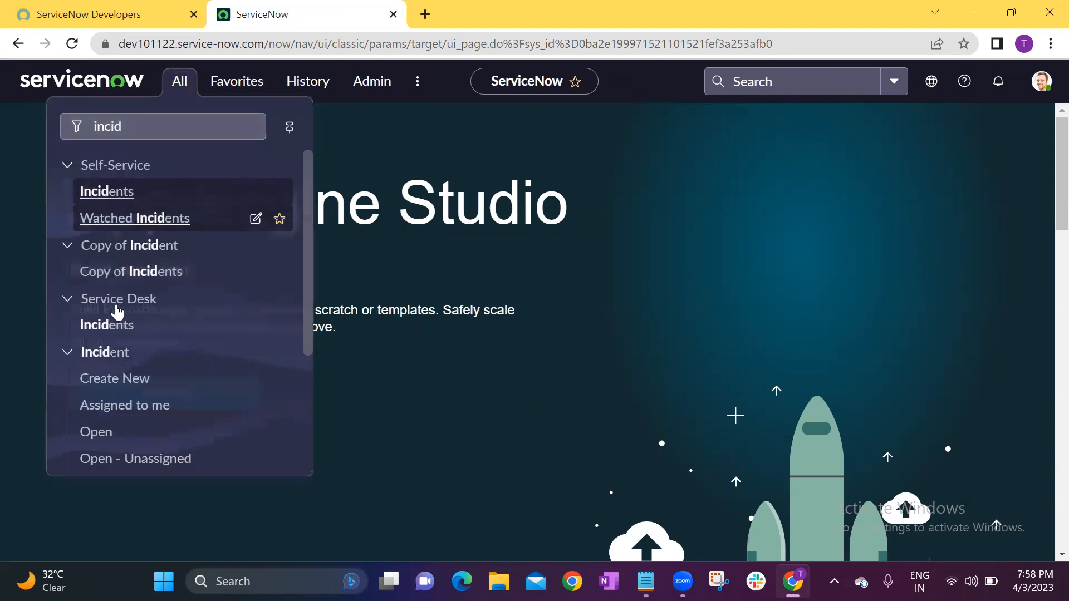
{"action": "left_click", "coordinate": [95, 433]}
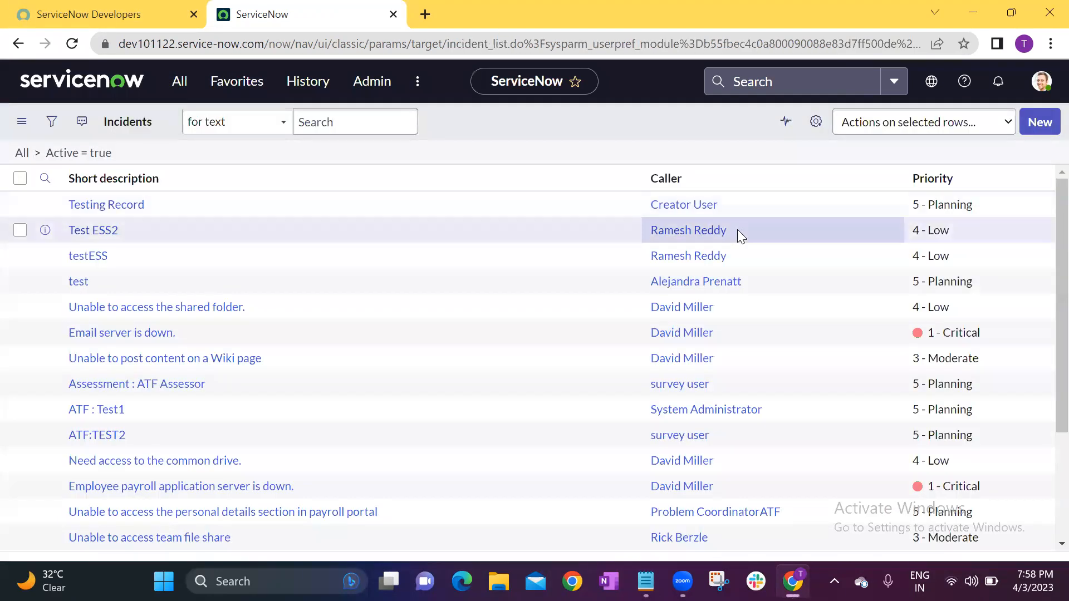
Restore the administrator's default Incidents columns by deselecting Short description, Caller and Priority, and review the resulting column selection.
{"action": "left_click", "coordinate": [816, 124]}
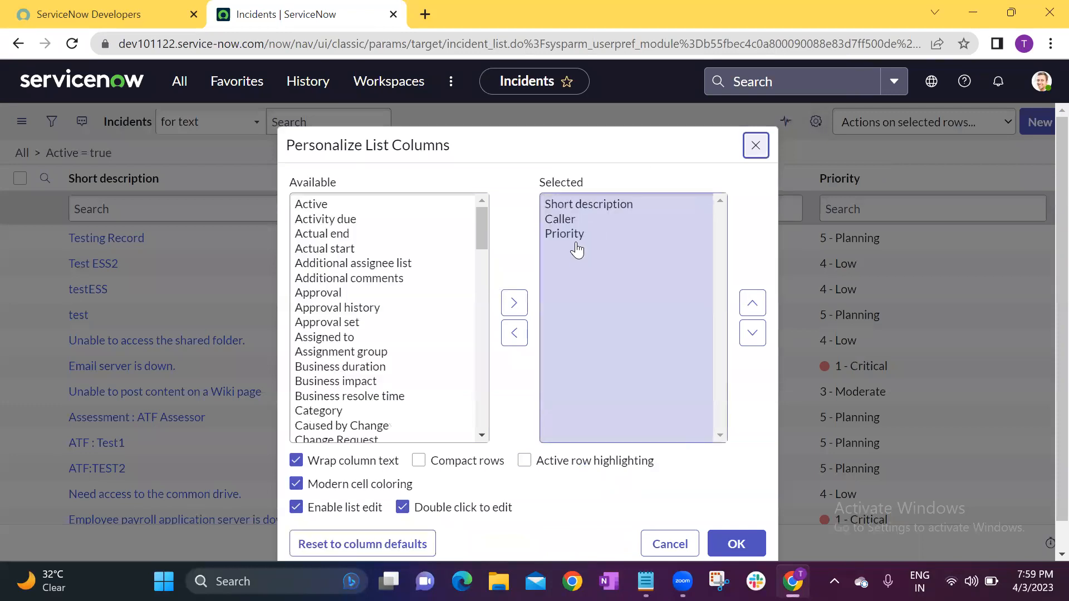
{"action": "left_click_drag", "start_coordinate": [566, 206], "coordinate": [566, 249]}
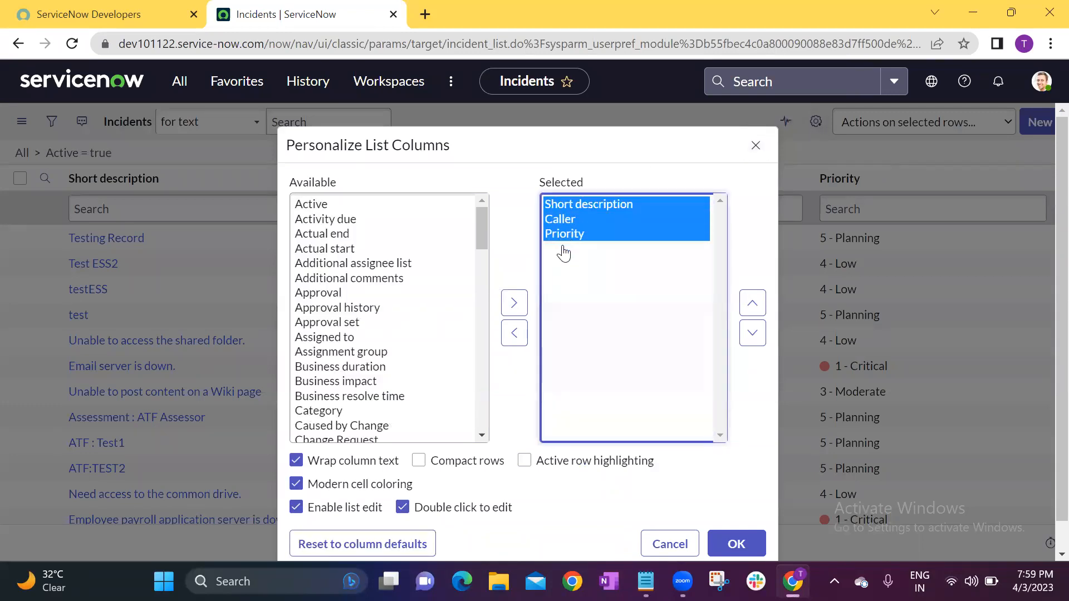
{"action": "left_click", "coordinate": [514, 334]}
{"action": "left_click", "coordinate": [736, 514]}
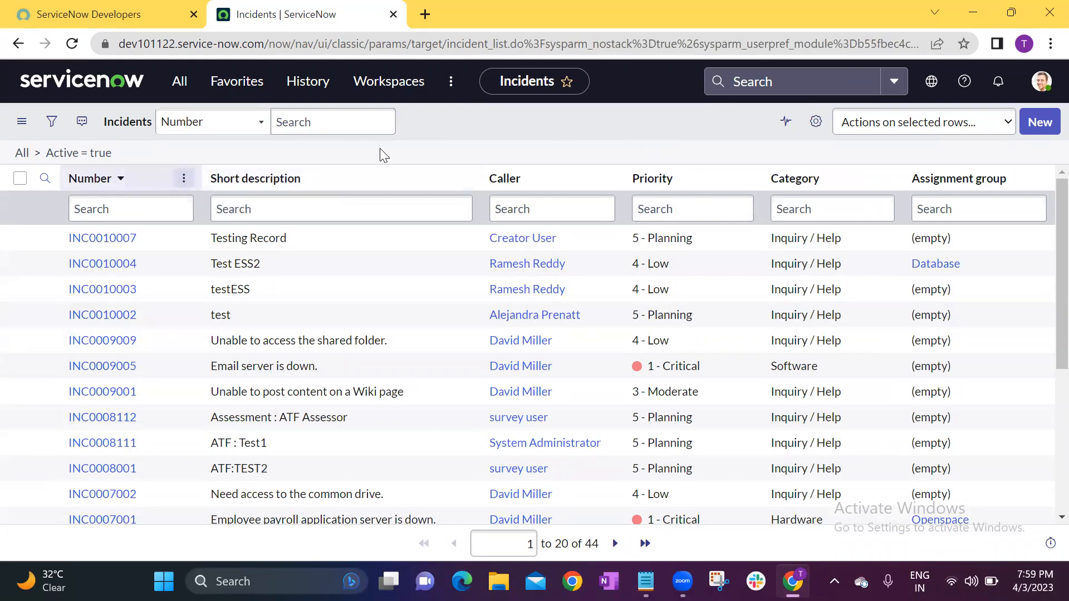
{"action": "left_click", "coordinate": [816, 121]}
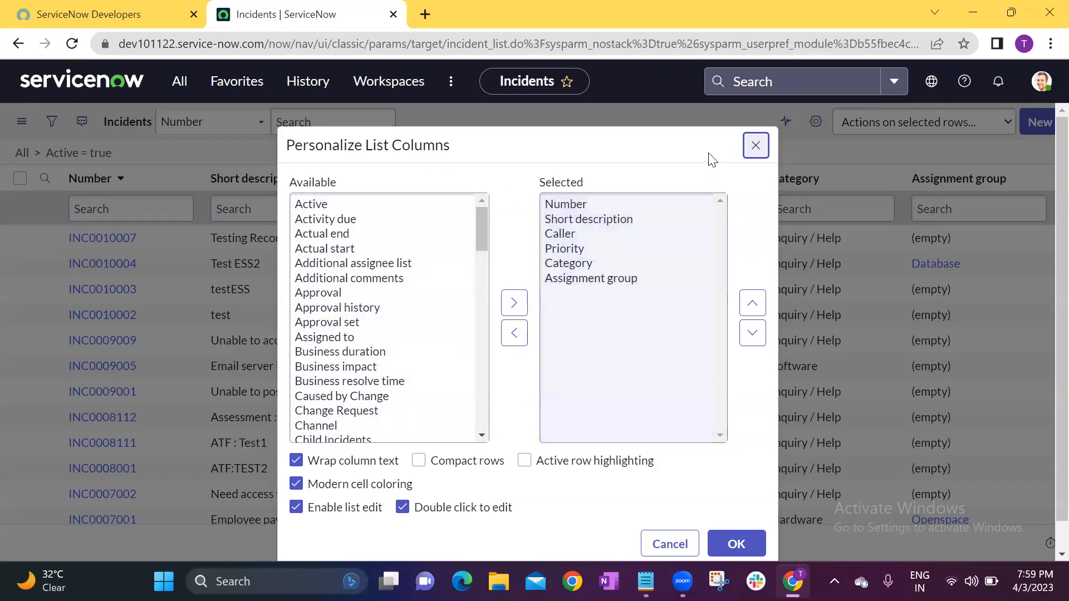
{"action": "left_click", "coordinate": [754, 145]}
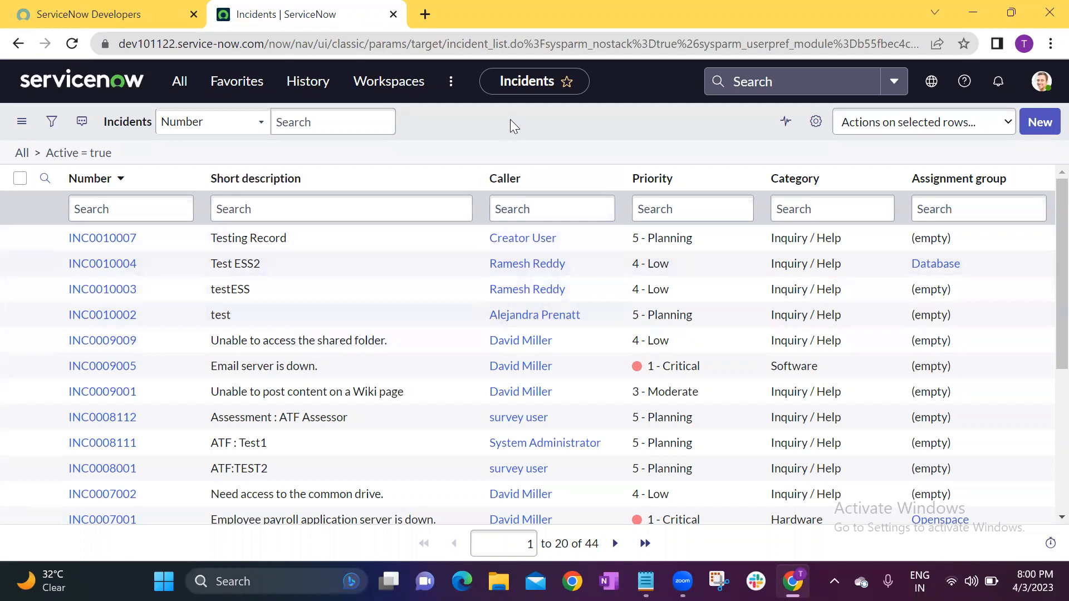
Clear the Active = true condition to list all incidents, and examine the record total and the Category and Priority values.
{"action": "left_click", "coordinate": [22, 153]}
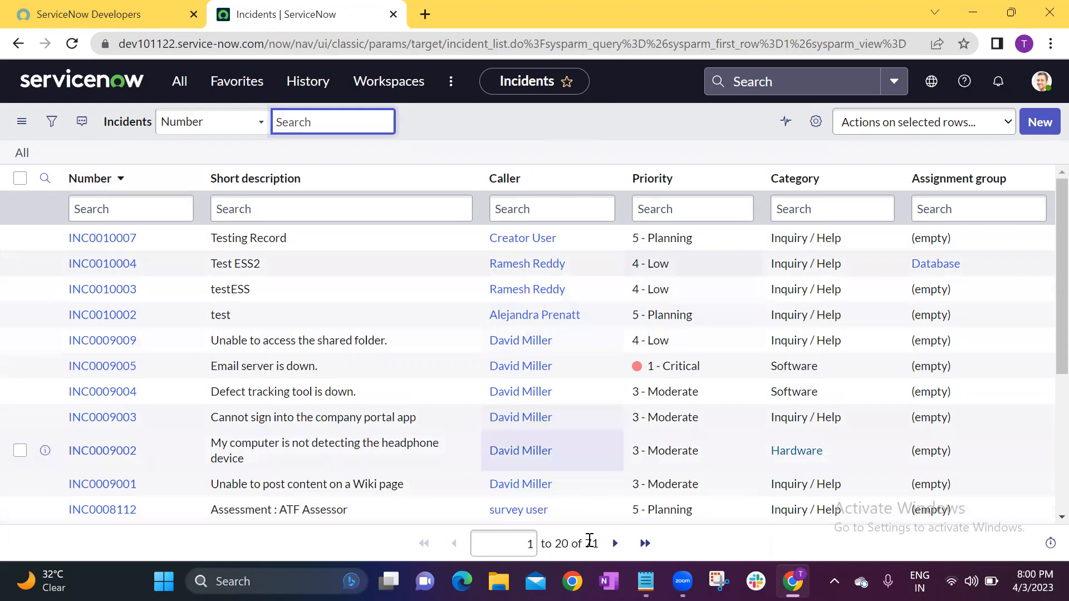
{"action": "left_click_drag", "start_coordinate": [584, 543], "coordinate": [593, 540]}
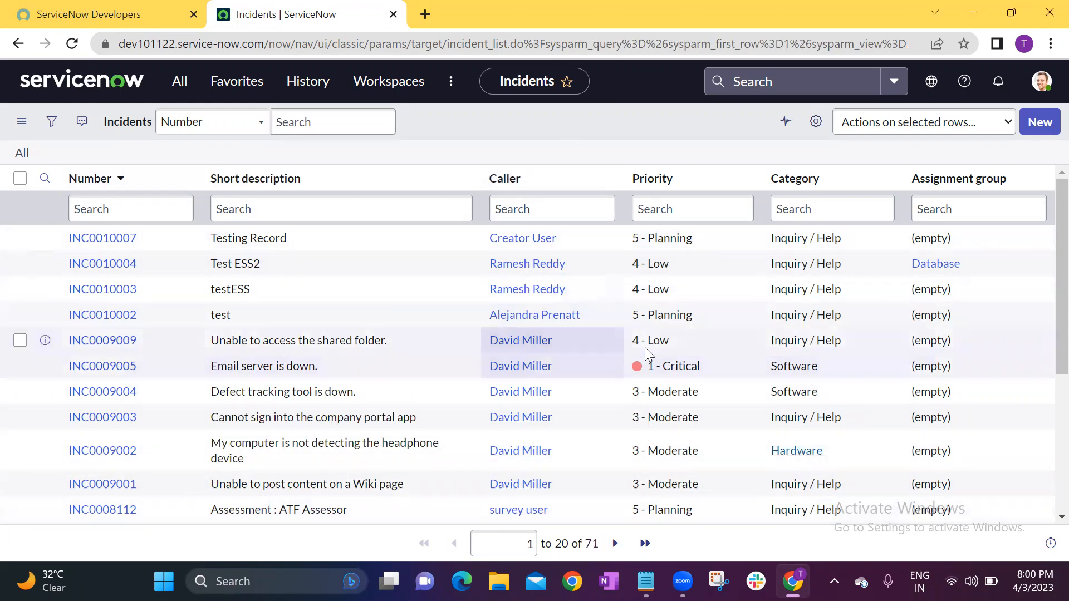
{"action": "left_click", "coordinate": [822, 249]}
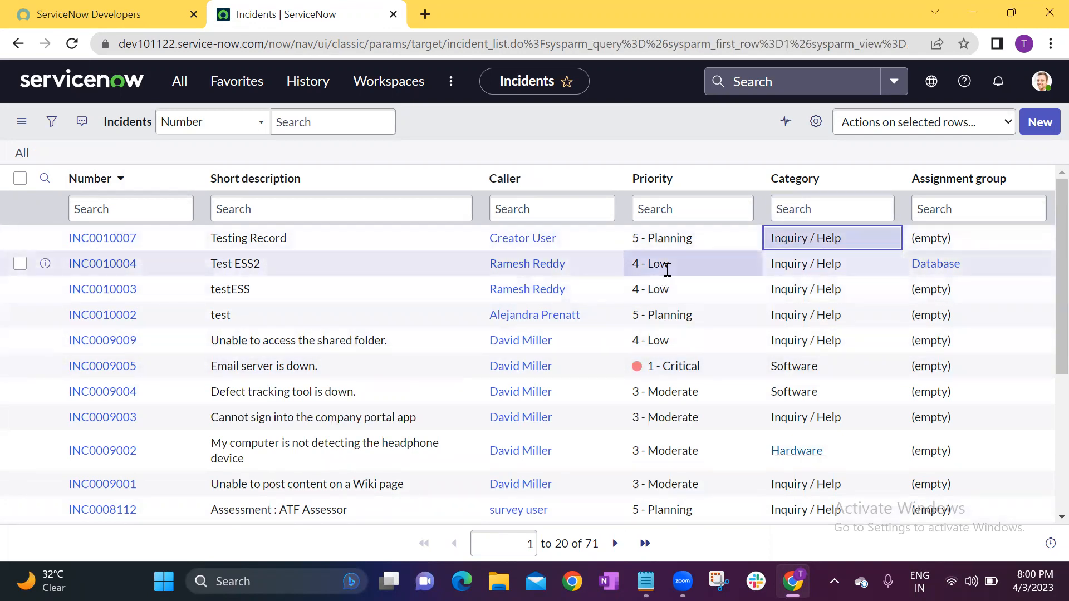
{"action": "left_click", "coordinate": [686, 263]}
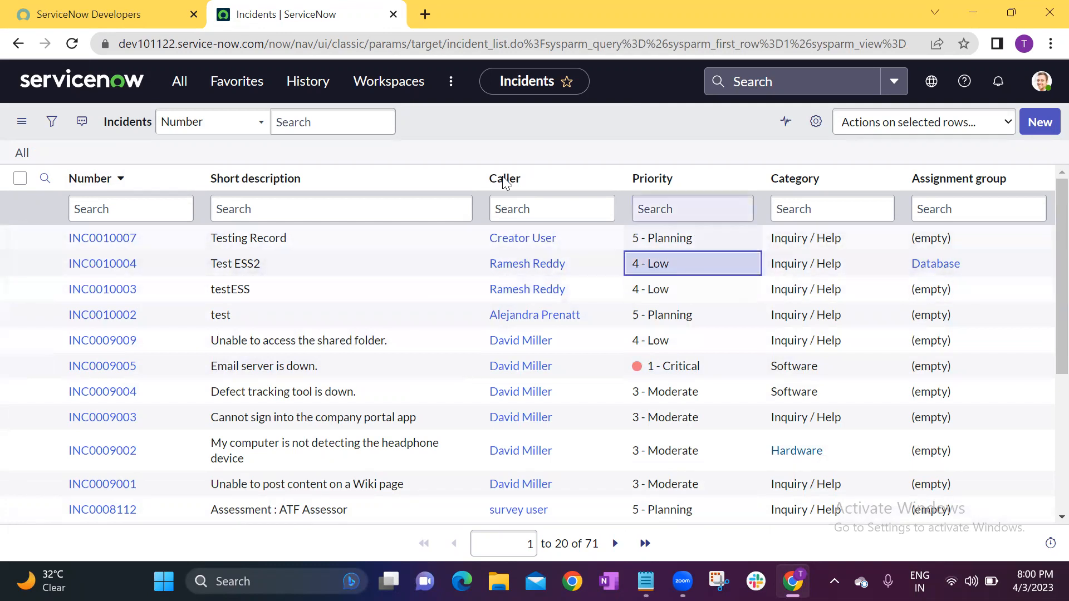
Start a filter on the Incidents list with the condition Category is Inquiry / Help.
{"action": "left_click", "coordinate": [51, 126]}
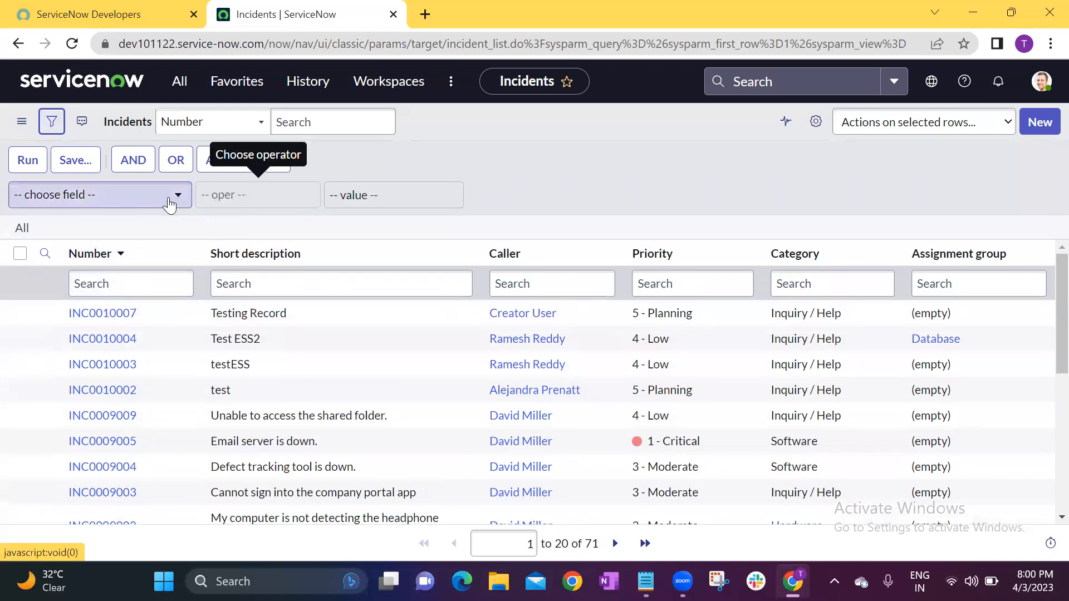
{"action": "left_click", "coordinate": [170, 204]}
{"action": "type", "text": "cate"}
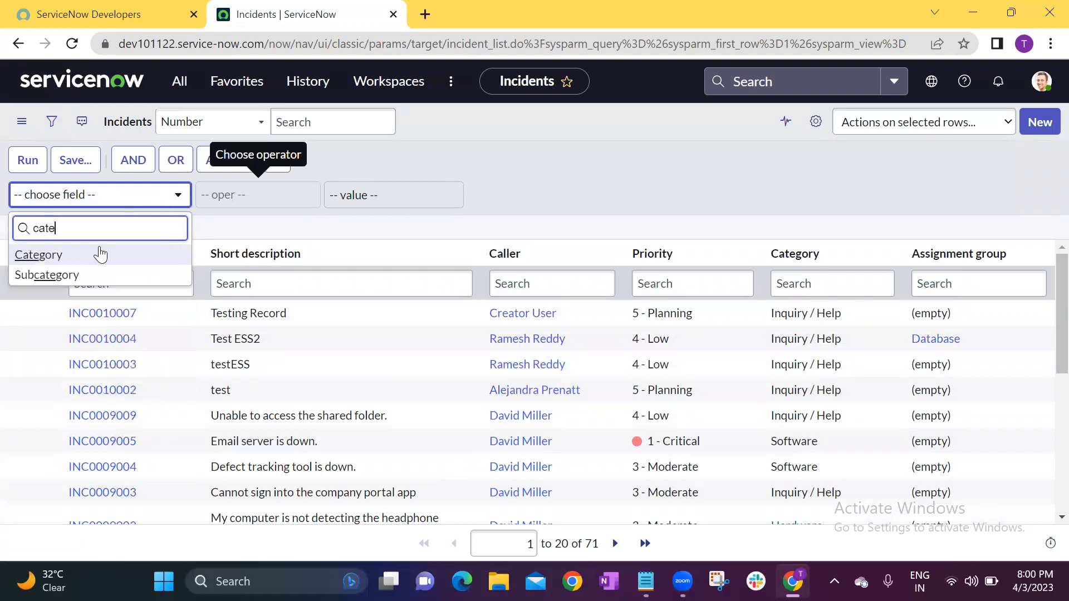
{"action": "left_click", "coordinate": [71, 257]}
{"action": "left_click", "coordinate": [417, 195]}
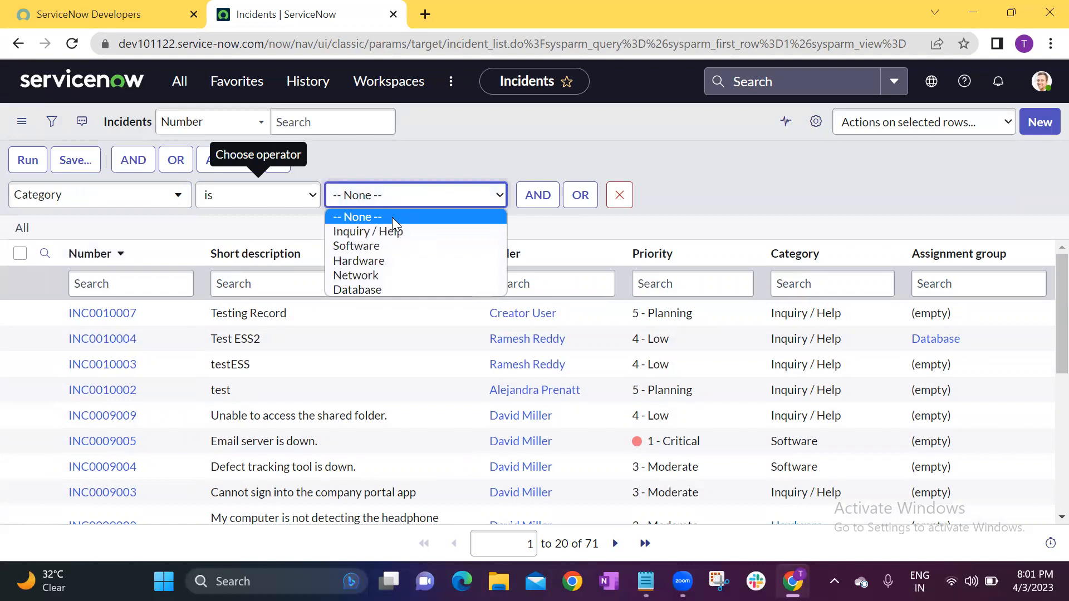
{"action": "left_click", "coordinate": [390, 231]}
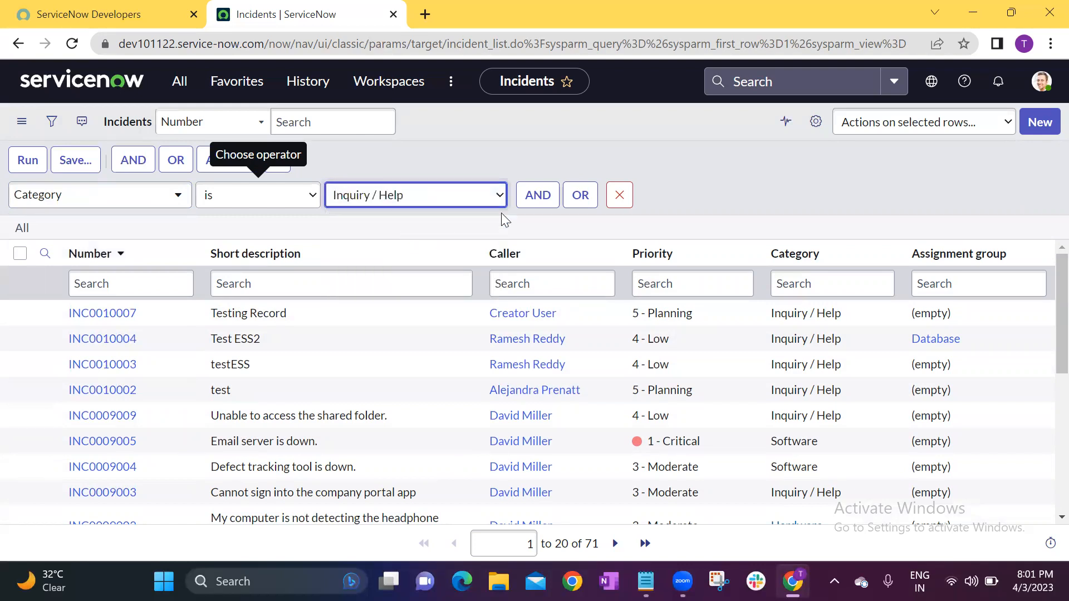
Add an AND condition of Priority is 4 - Low to the Incidents filter and run it.
{"action": "left_click", "coordinate": [539, 197]}
{"action": "left_click", "coordinate": [112, 258]}
{"action": "type", "text": "prio"}
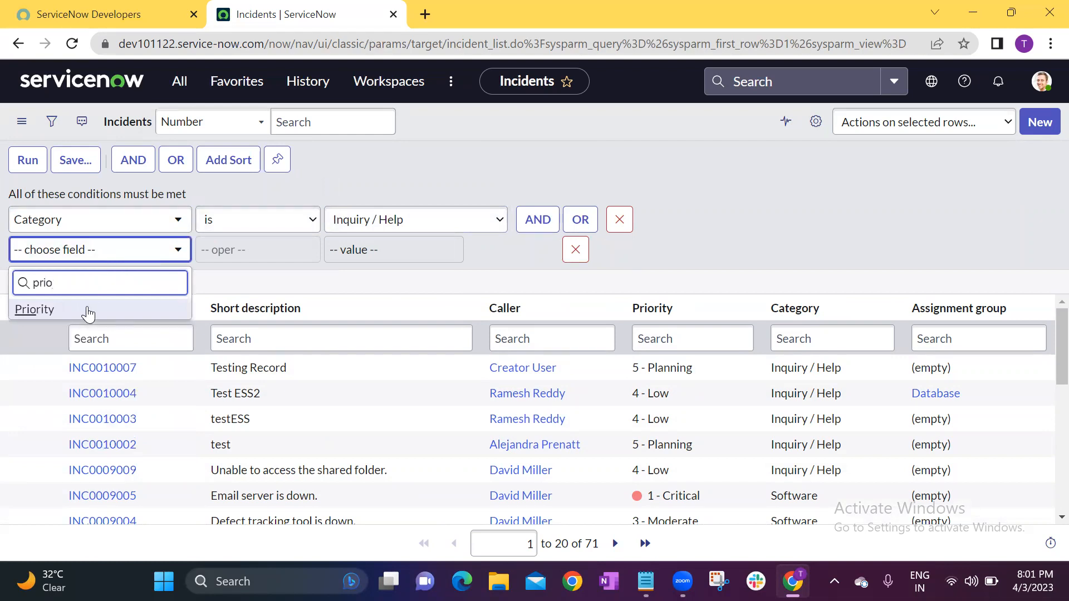
{"action": "left_click", "coordinate": [87, 310]}
{"action": "left_click", "coordinate": [402, 254]}
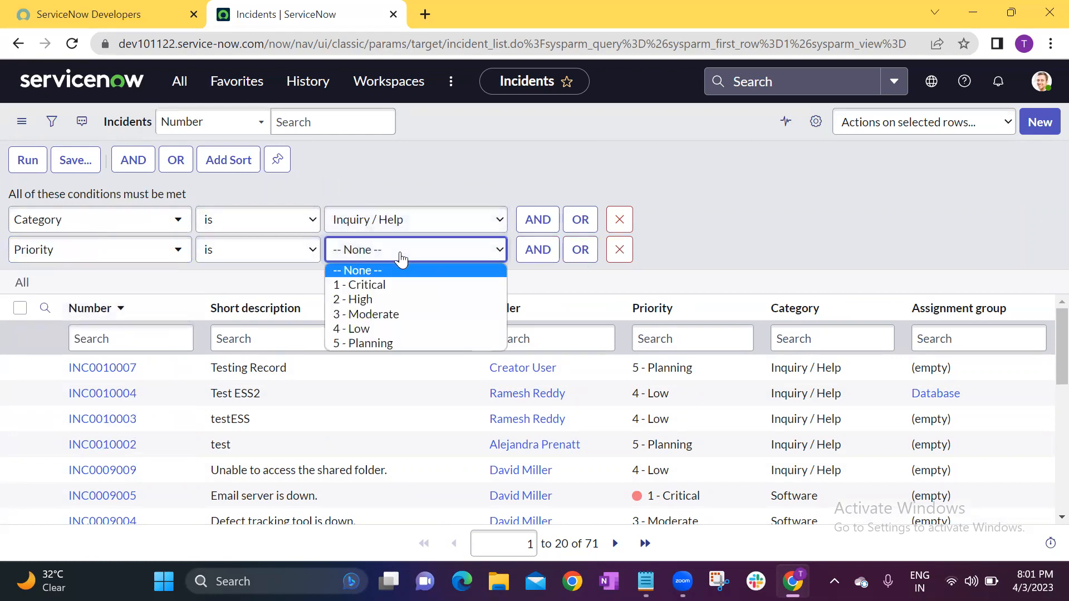
{"action": "left_click", "coordinate": [377, 328]}
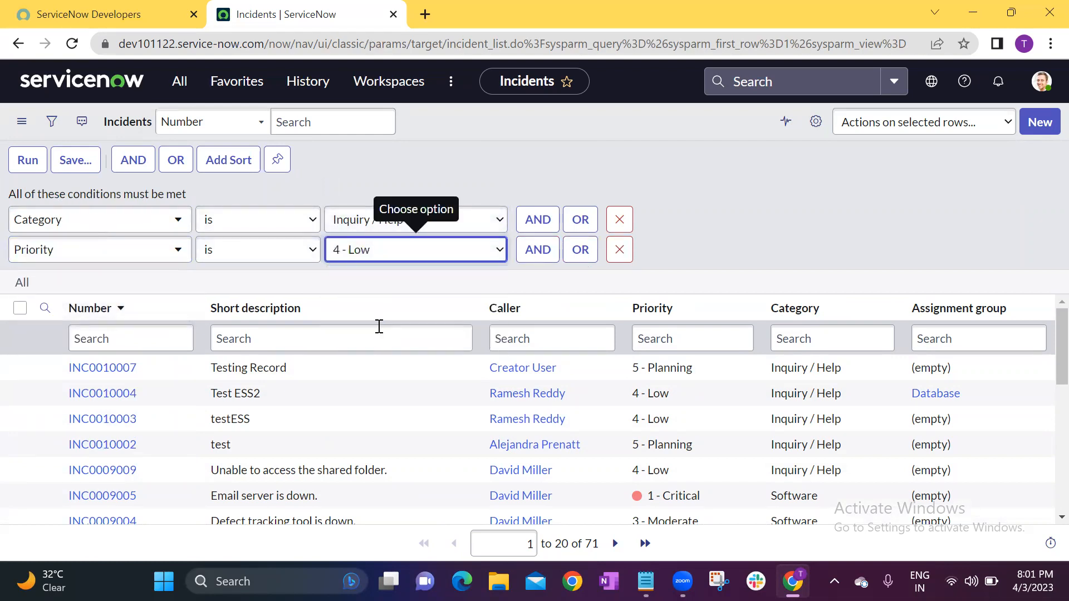
{"action": "left_click", "coordinate": [25, 159]}
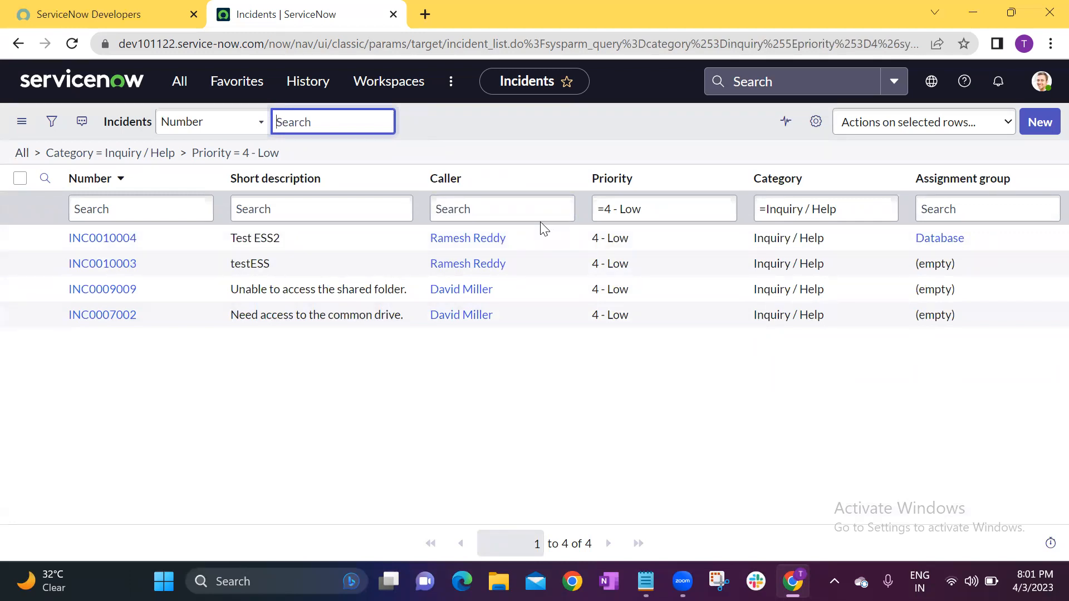
{"action": "left_click", "coordinate": [541, 133]}
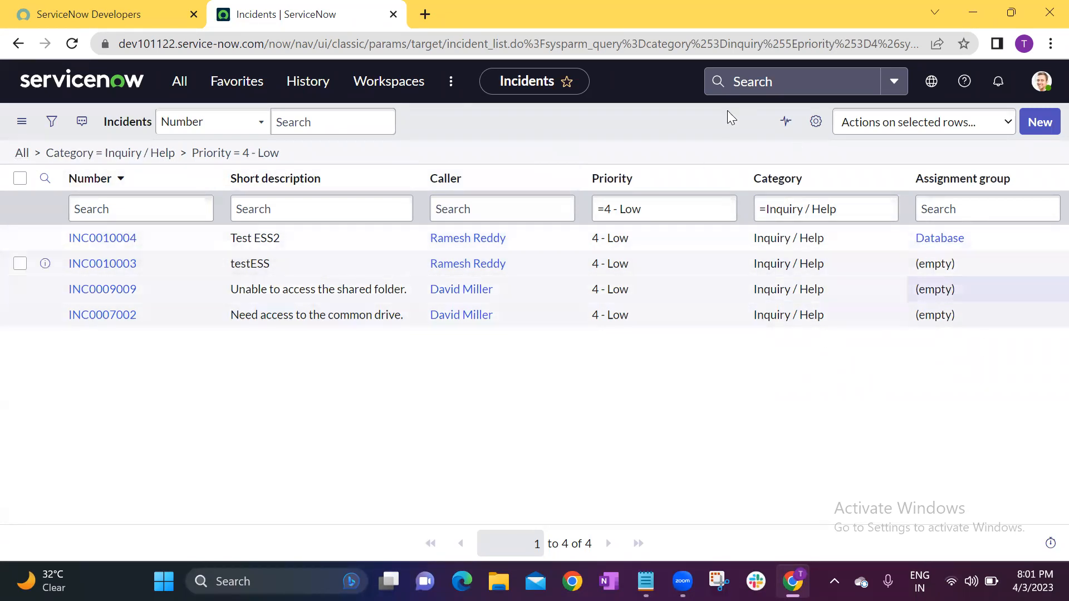
Clear all conditions from the Incidents list and start a new filter on the Assignment group field.
{"action": "left_click", "coordinate": [22, 153]}
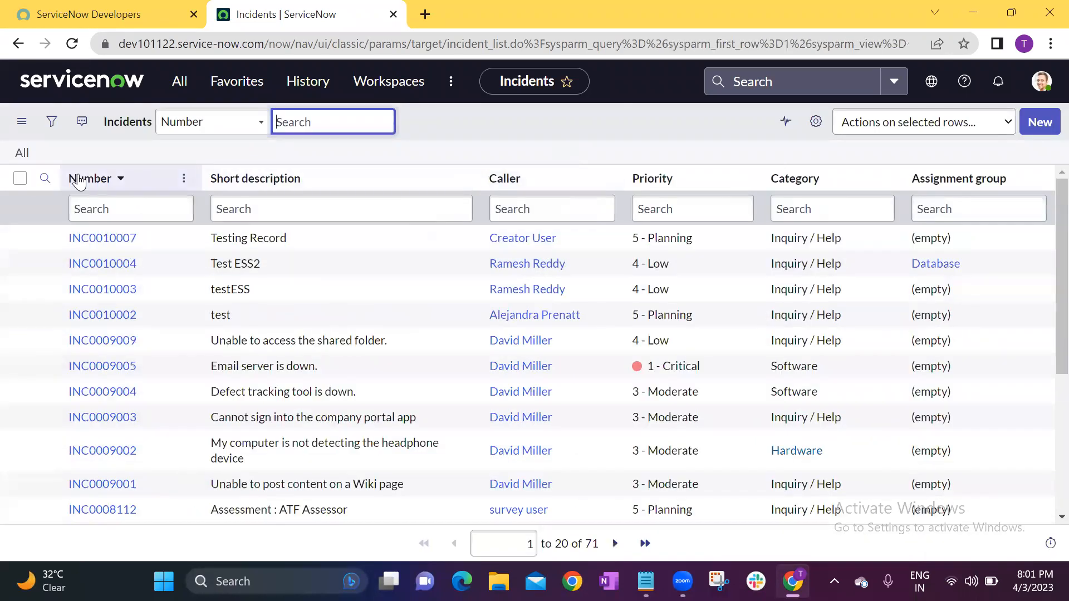
{"action": "left_click", "coordinate": [52, 123]}
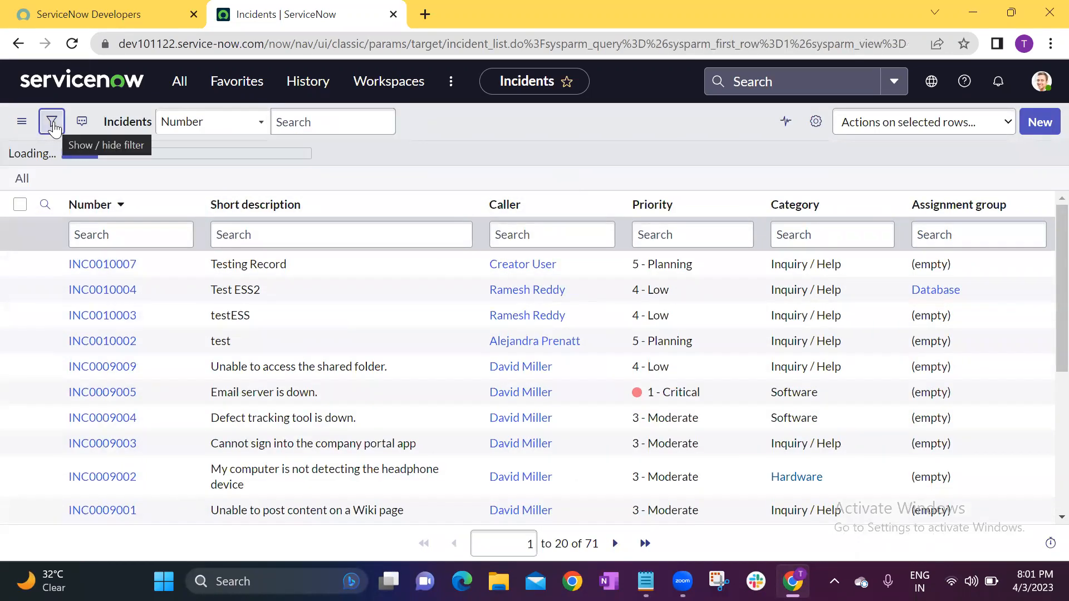
{"action": "left_click", "coordinate": [156, 206]}
{"action": "type", "text": "ass"}
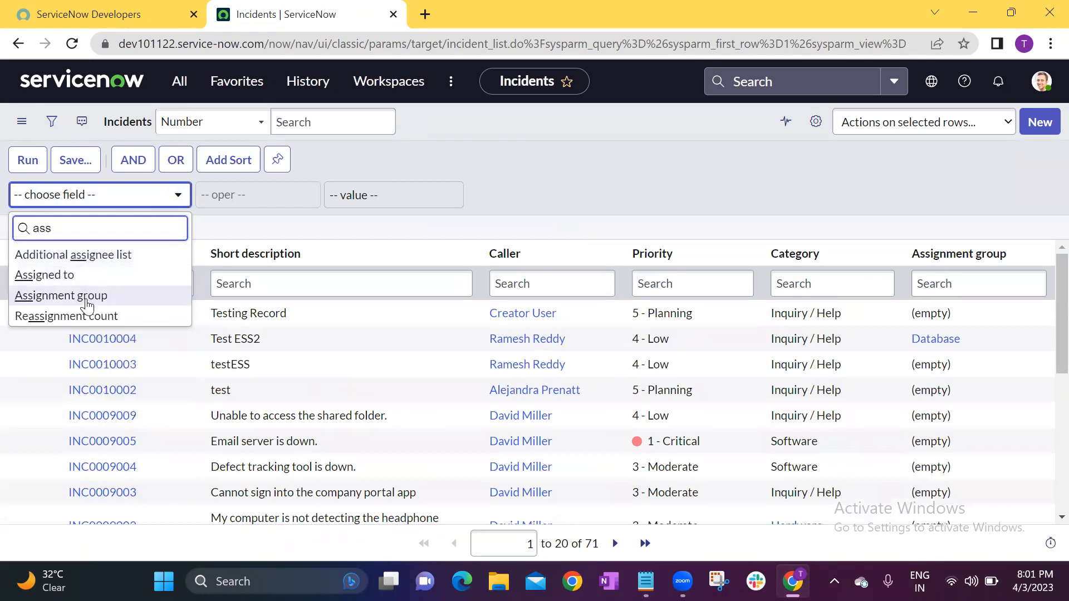
{"action": "left_click", "coordinate": [87, 297]}
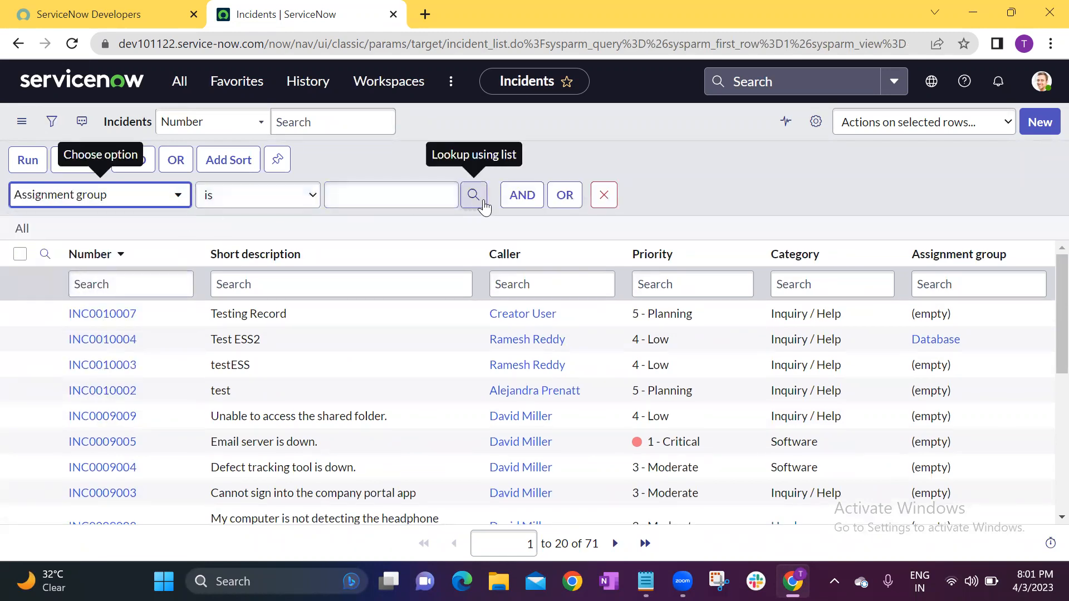
Look up the Database group as the value of the Assignment group condition and run the filter.
{"action": "left_click", "coordinate": [457, 198]}
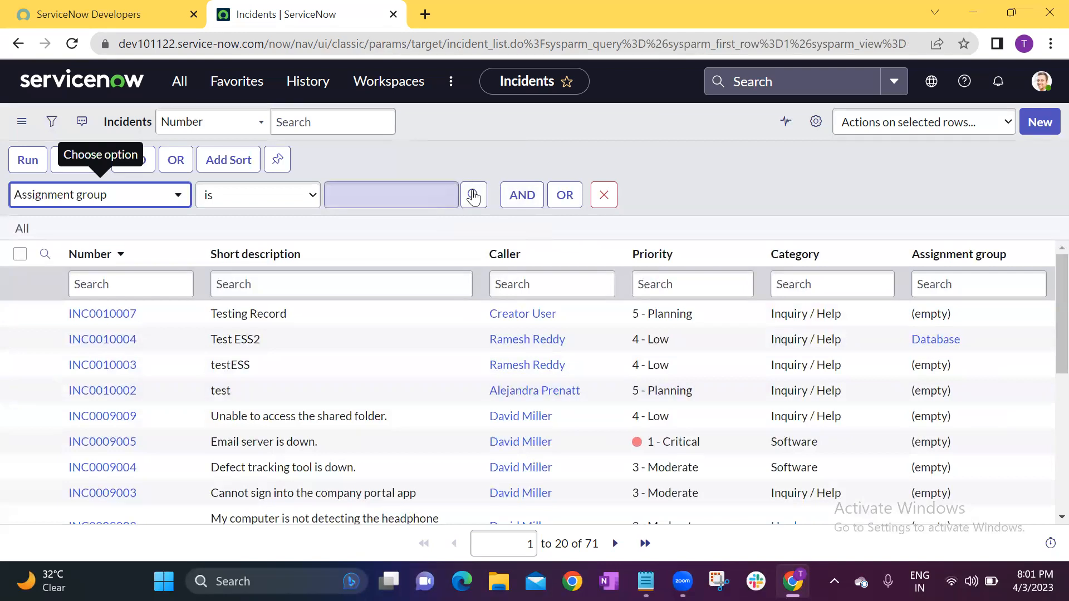
{"action": "left_click", "coordinate": [473, 196]}
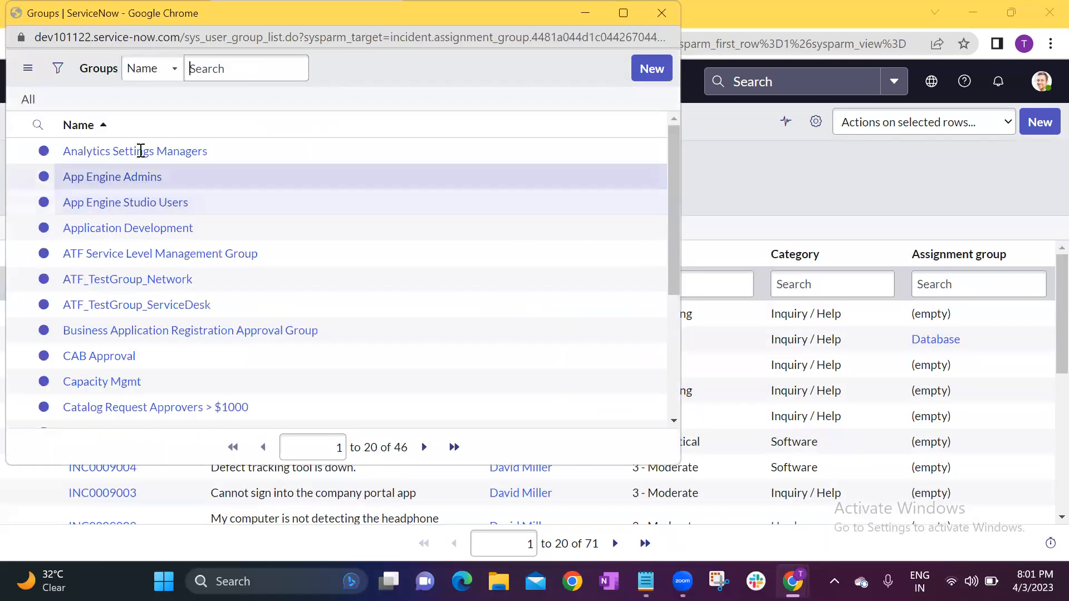
{"action": "left_click", "coordinate": [170, 158]}
{"action": "type", "text": "database"}
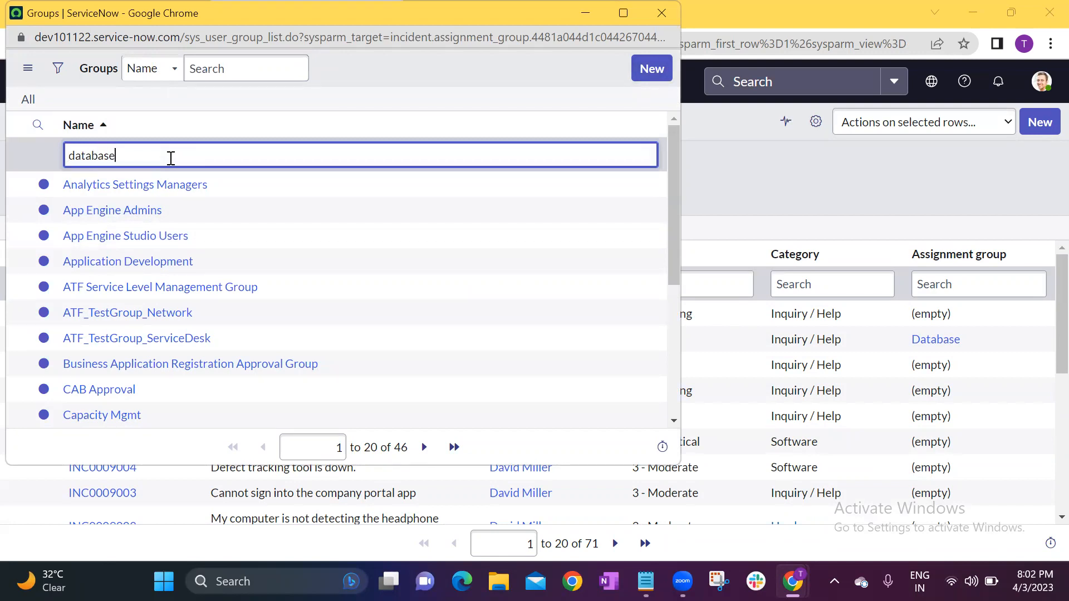
{"action": "key", "text": "Return"}
{"action": "left_click", "coordinate": [73, 184]}
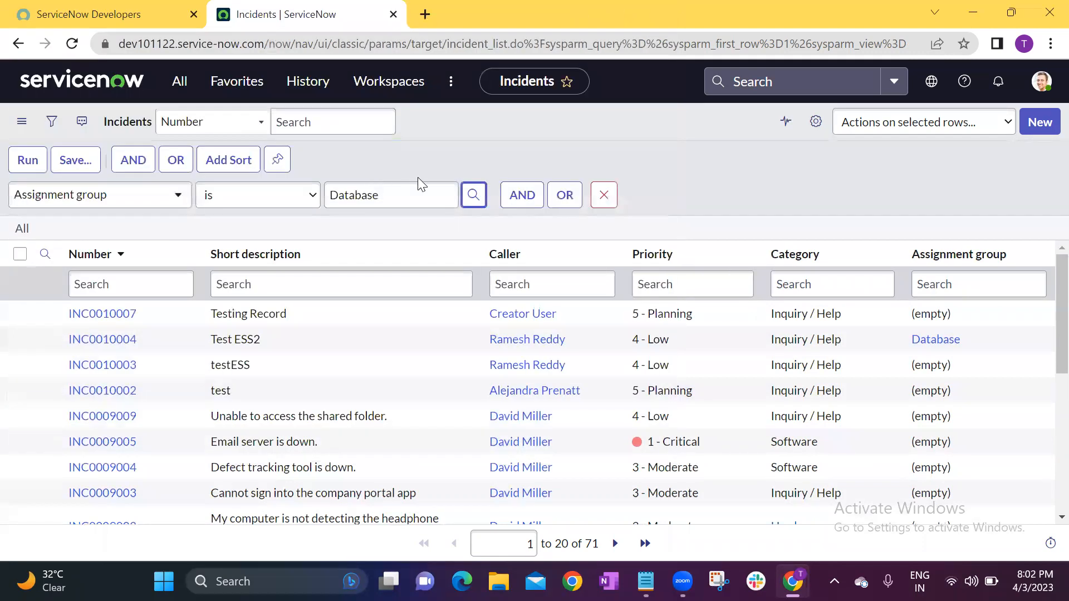
{"action": "left_click", "coordinate": [27, 165]}
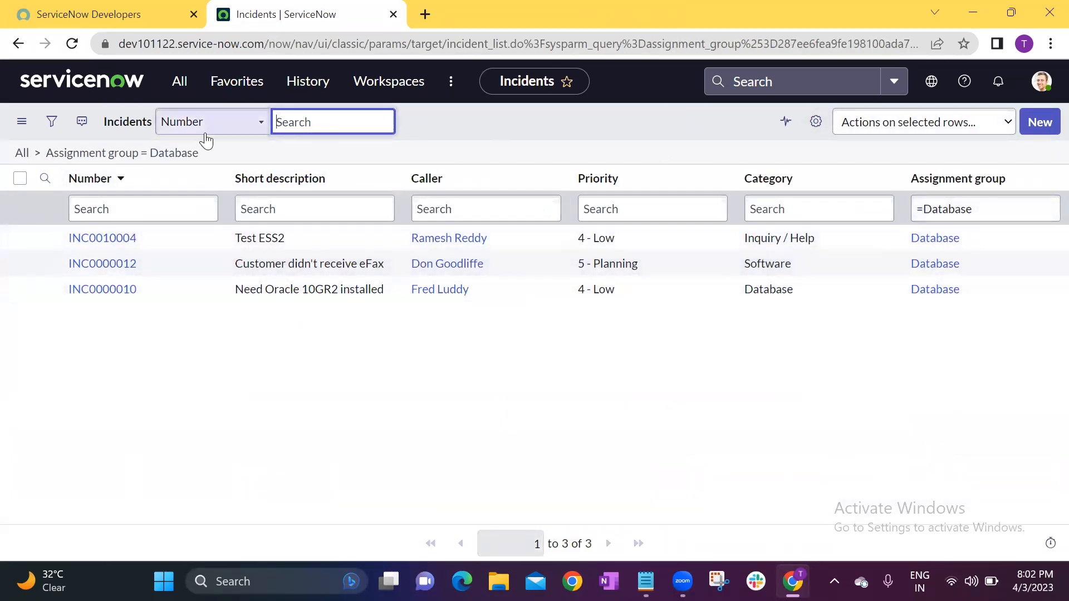
Add an OR condition of Priority is 1 - Critical to the Assignment group filter and run it.
{"action": "left_click", "coordinate": [52, 121]}
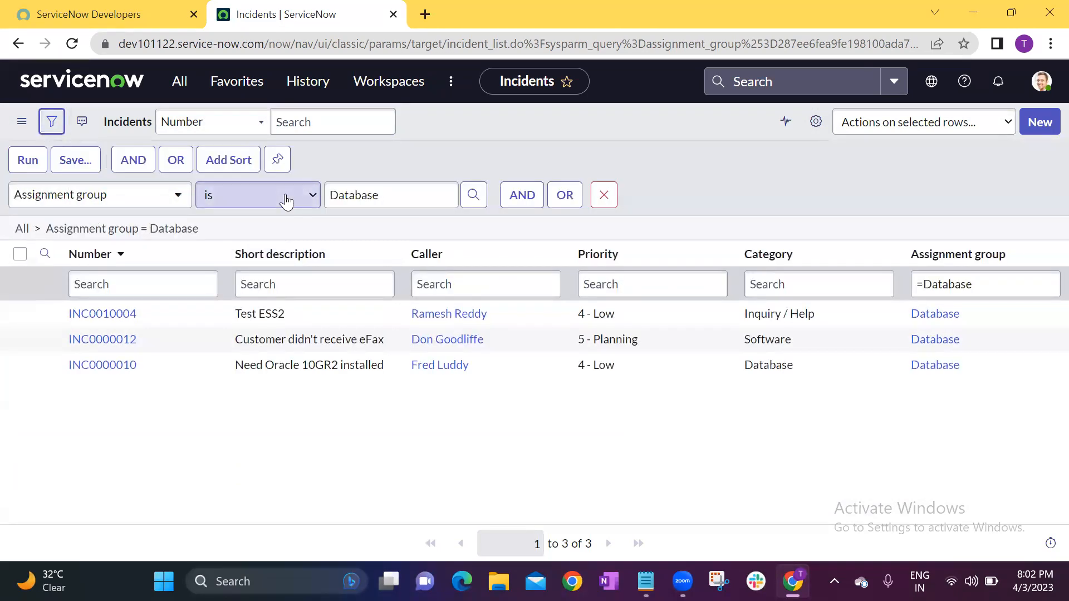
{"action": "left_click", "coordinate": [563, 196]}
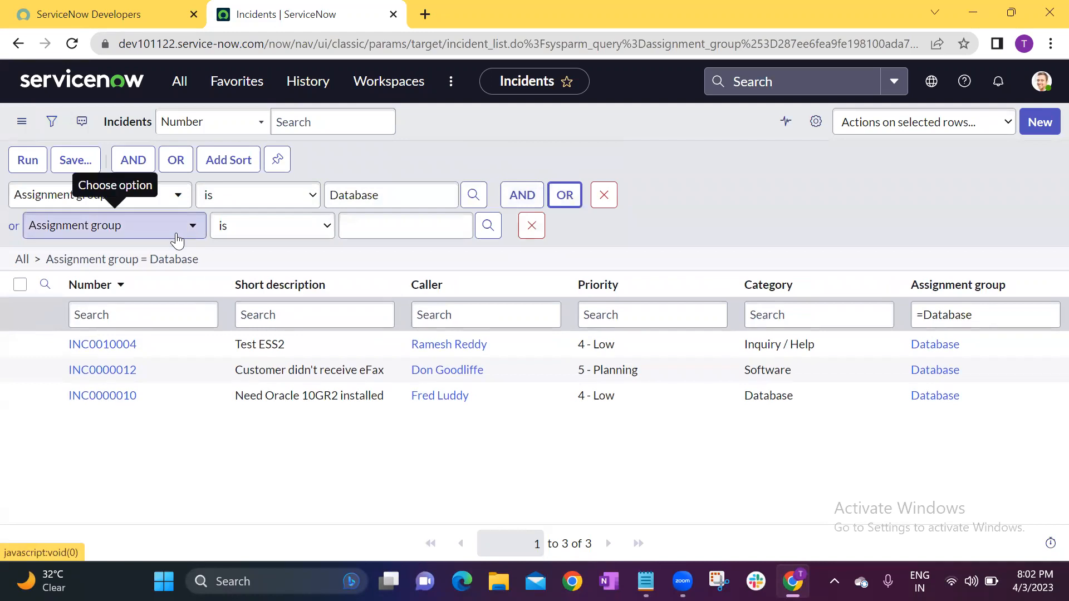
{"action": "left_click", "coordinate": [176, 233]}
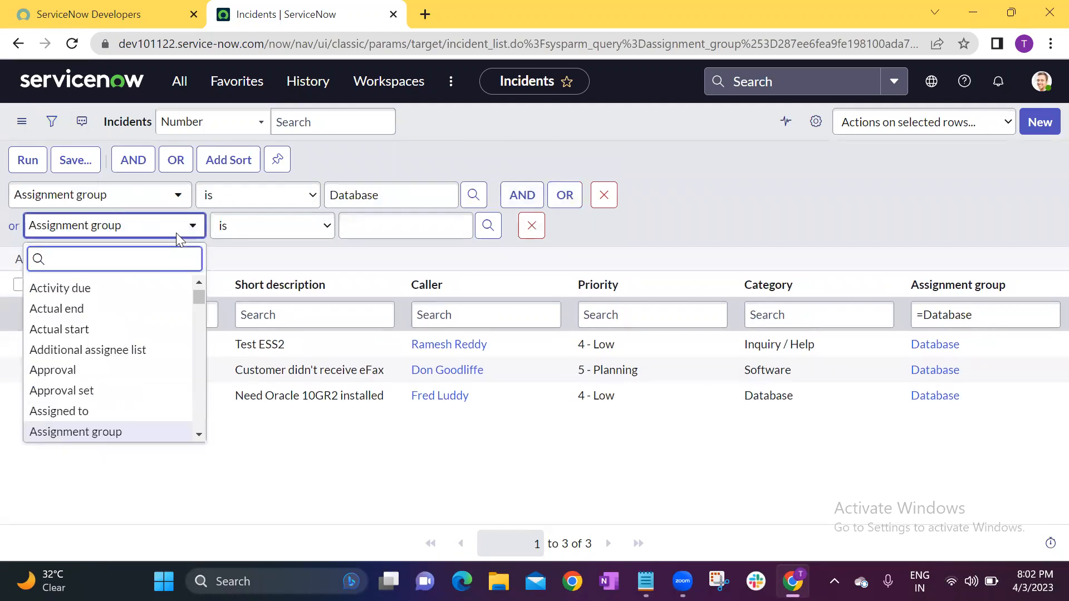
{"action": "type", "text": "prio"}
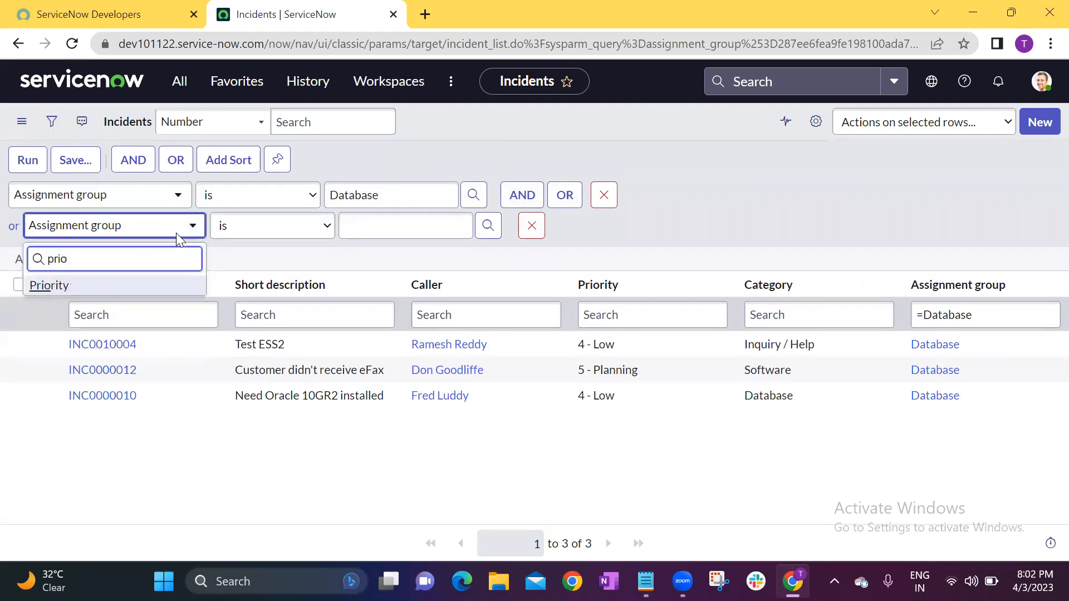
{"action": "left_click", "coordinate": [100, 286]}
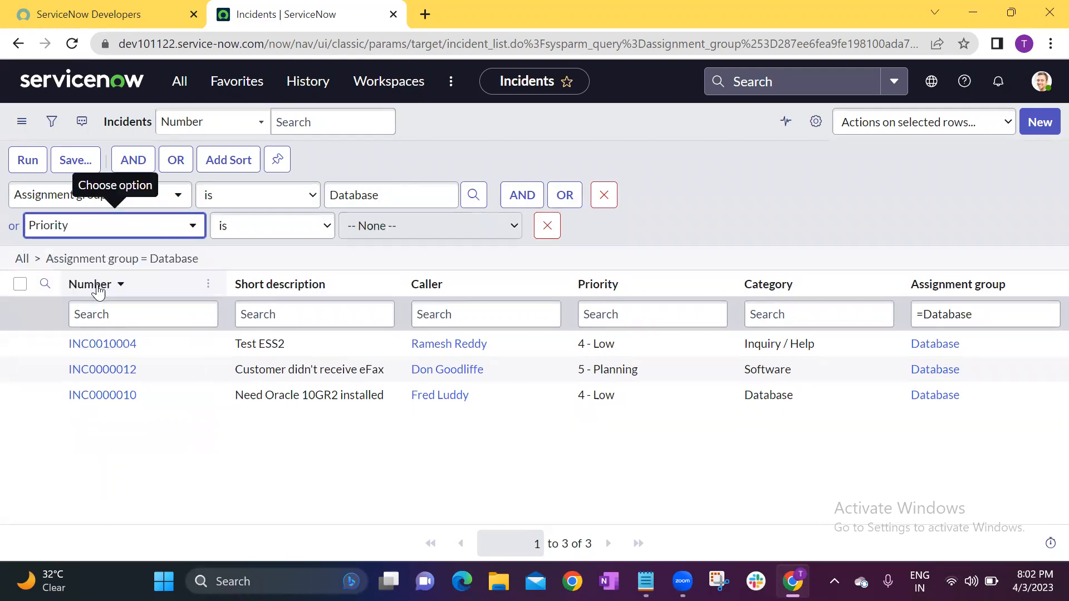
{"action": "left_click", "coordinate": [441, 238]}
{"action": "left_click", "coordinate": [398, 261]}
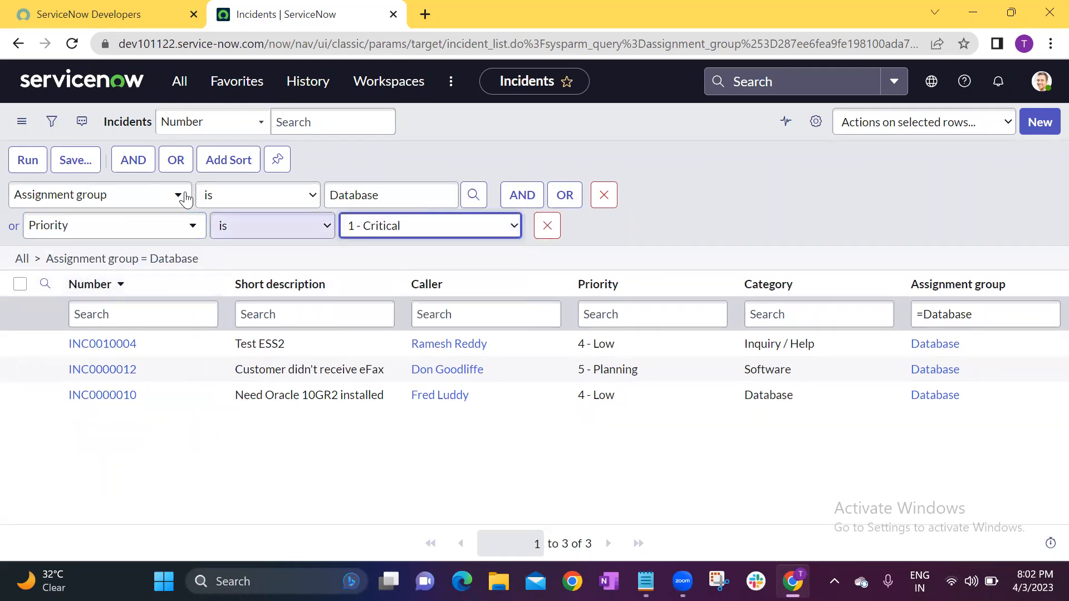
{"action": "left_click", "coordinate": [19, 166]}
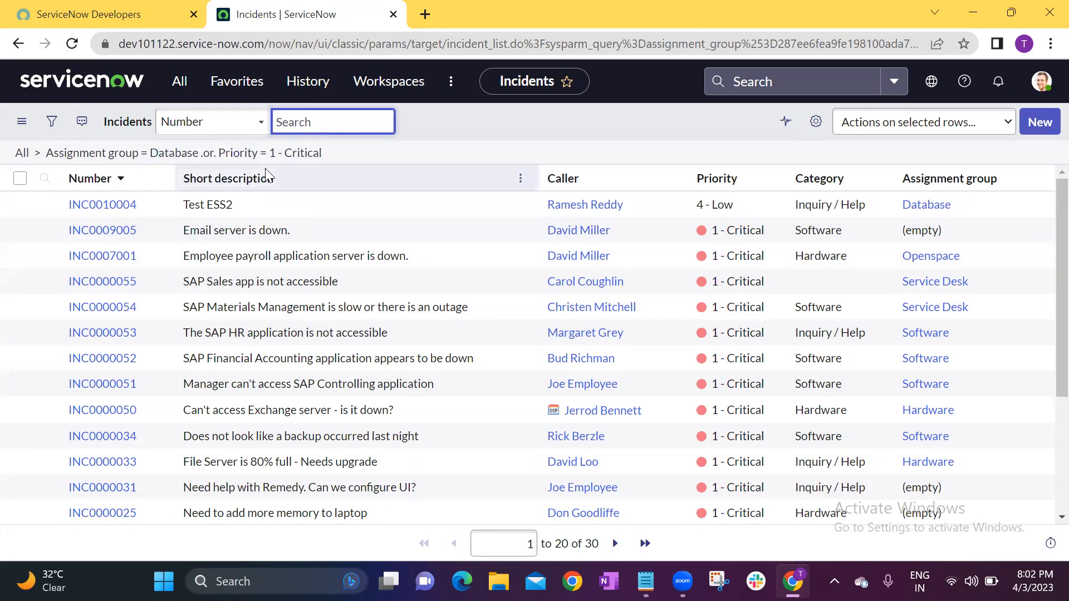
Compare the Priority and Assignment group values of the filtered incidents to examine how the OR condition works.
{"action": "left_click", "coordinate": [768, 235]}
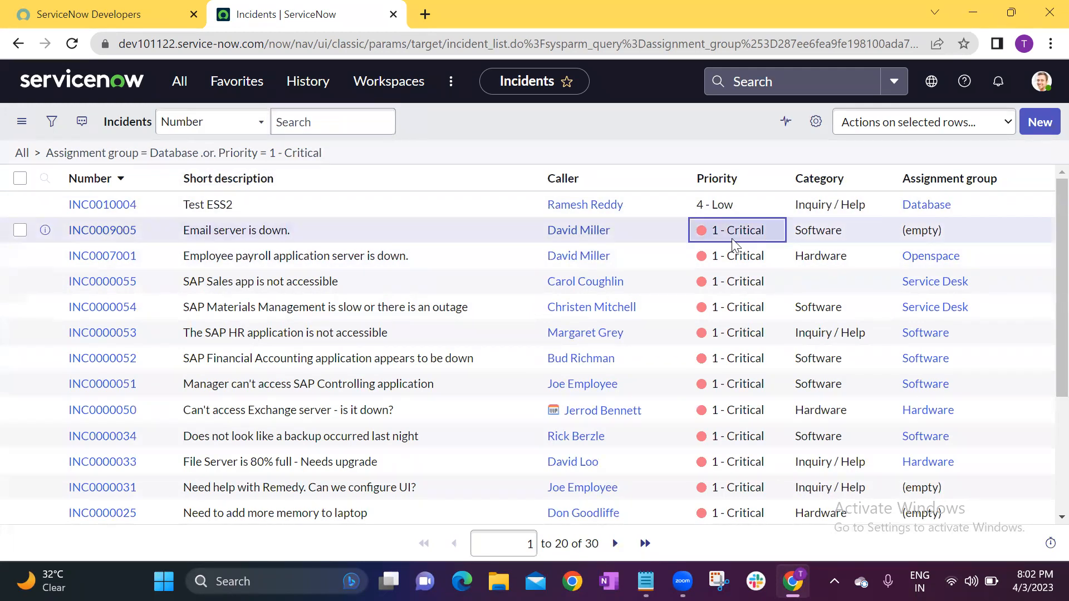
{"action": "left_click", "coordinate": [960, 228]}
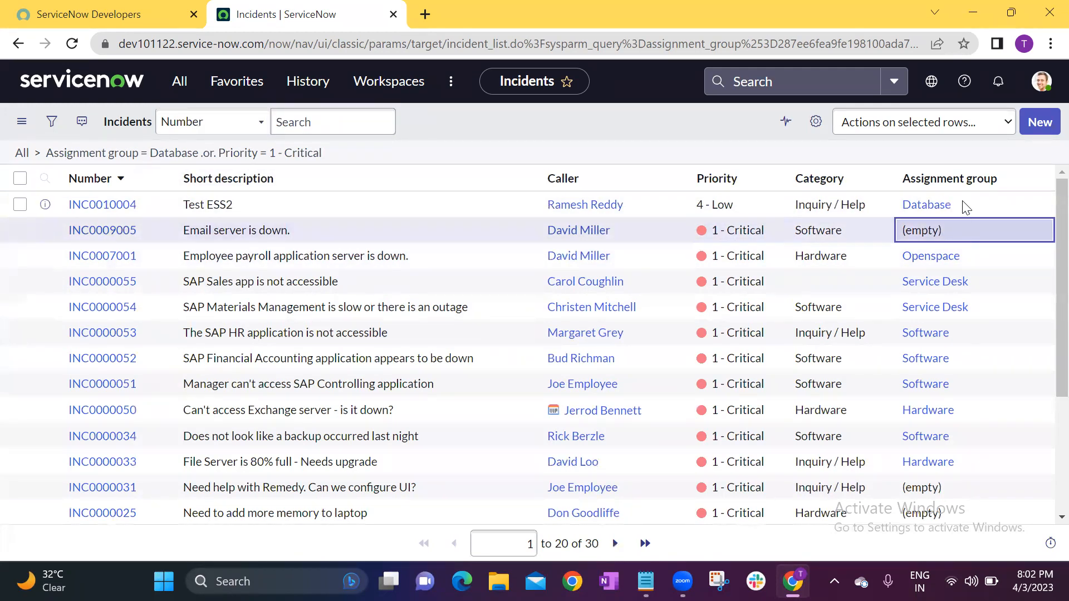
{"action": "left_click", "coordinate": [964, 203]}
{"action": "left_click", "coordinate": [748, 204]}
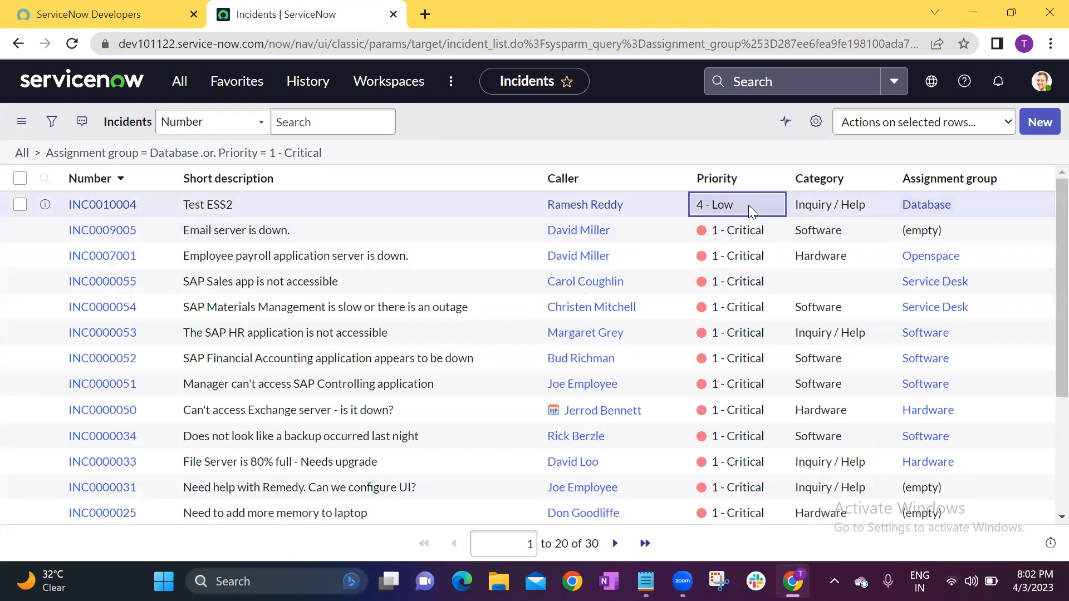
{"action": "left_click", "coordinate": [746, 257]}
{"action": "left_click", "coordinate": [966, 250]}
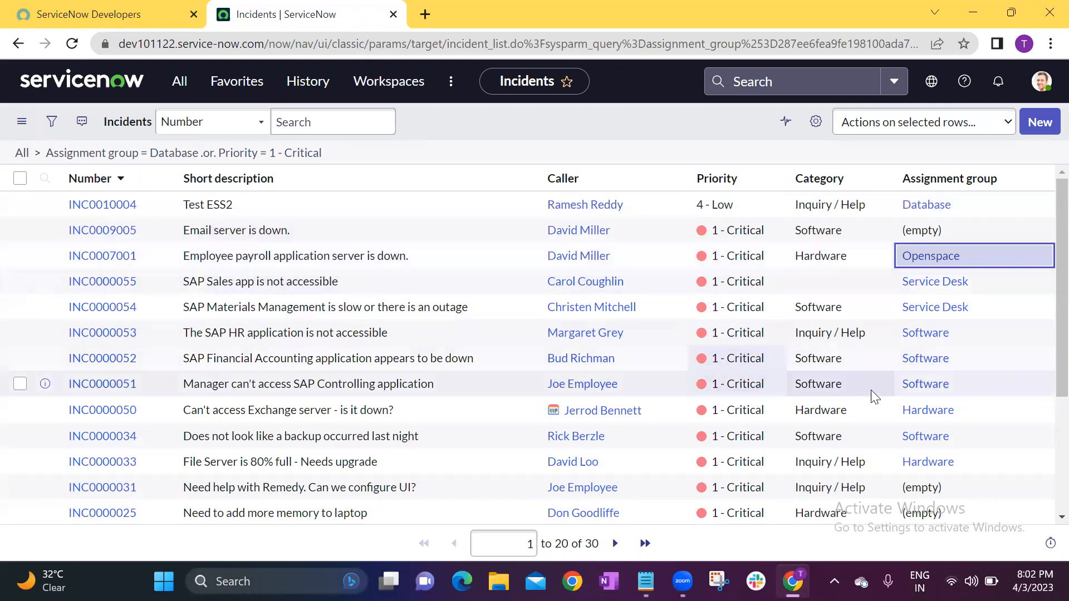
{"action": "scroll", "coordinate": [878, 396], "scroll_direction": "down", "scroll_amount": 3}
{"action": "scroll", "coordinate": [438, 207], "scroll_direction": "up", "scroll_amount": 3}
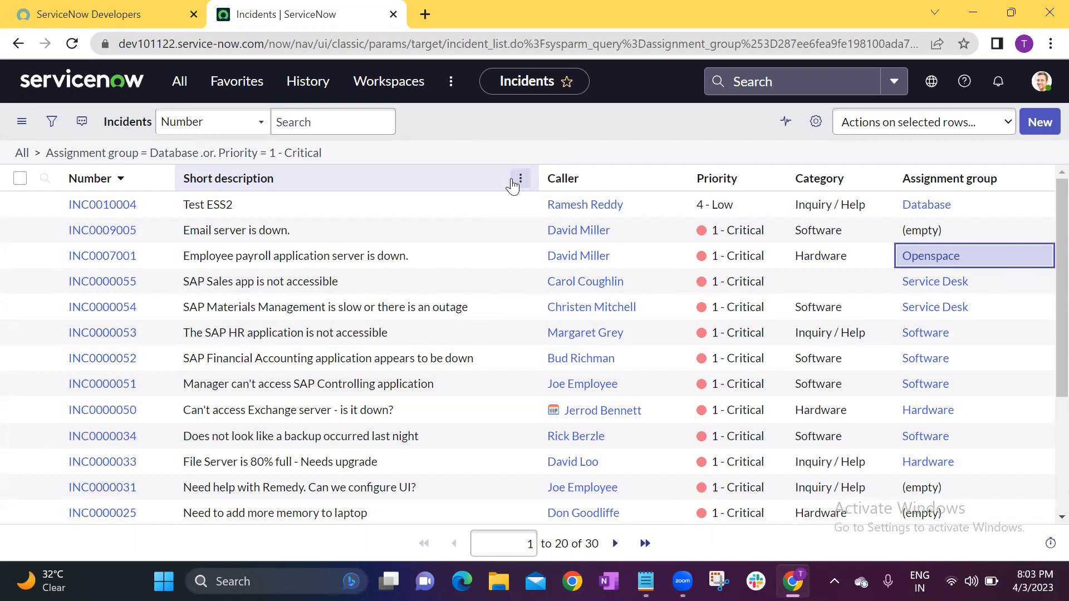
Change the Assignment group condition to is not Database, run the filter and review the resulting incidents.
{"action": "left_click", "coordinate": [51, 121]}
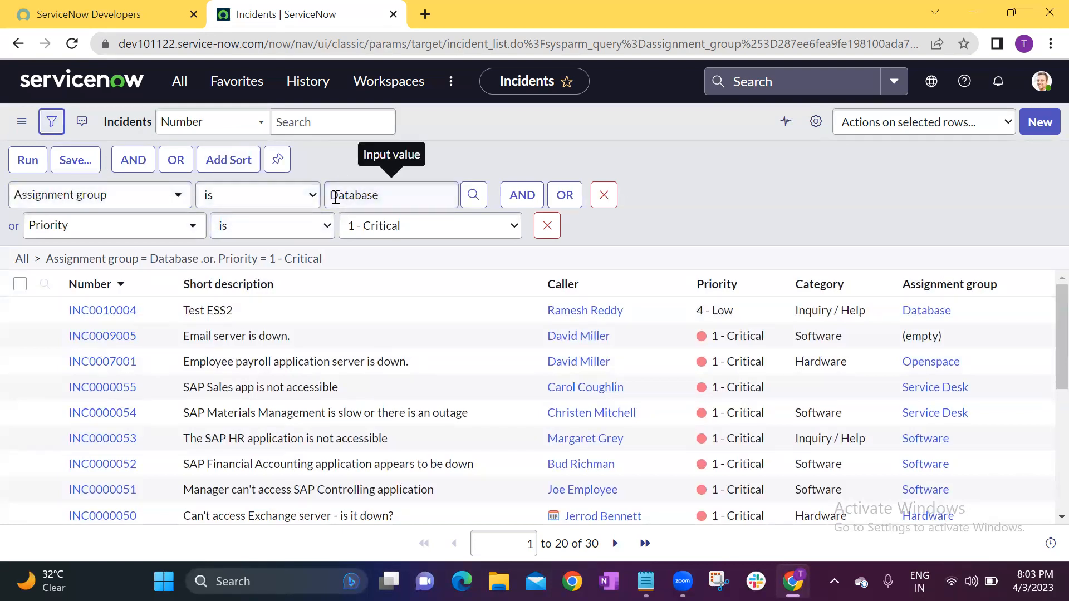
{"action": "left_click", "coordinate": [267, 200]}
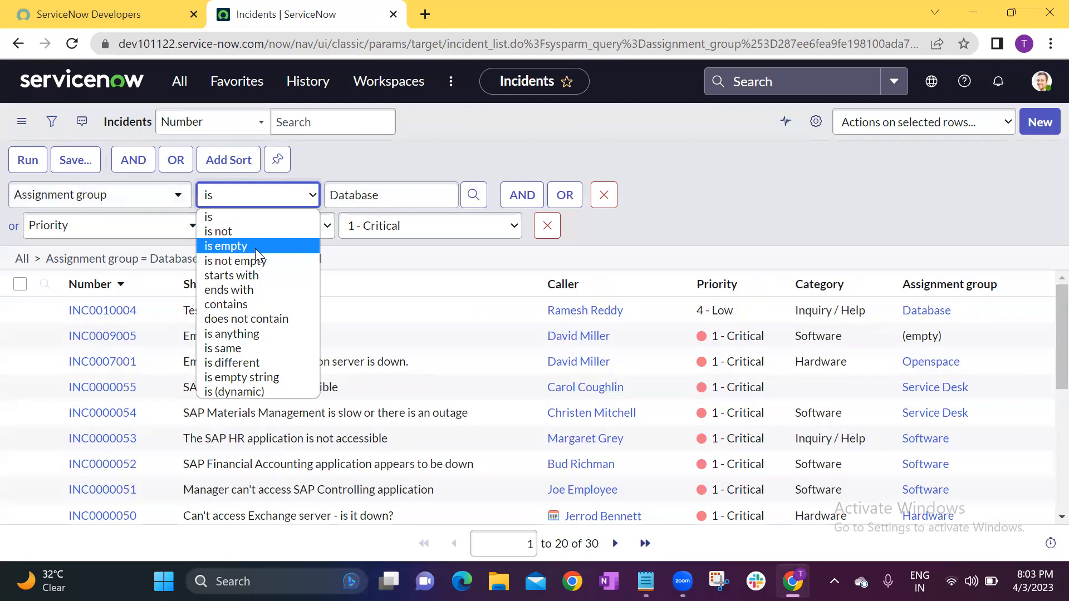
{"action": "left_click", "coordinate": [243, 233]}
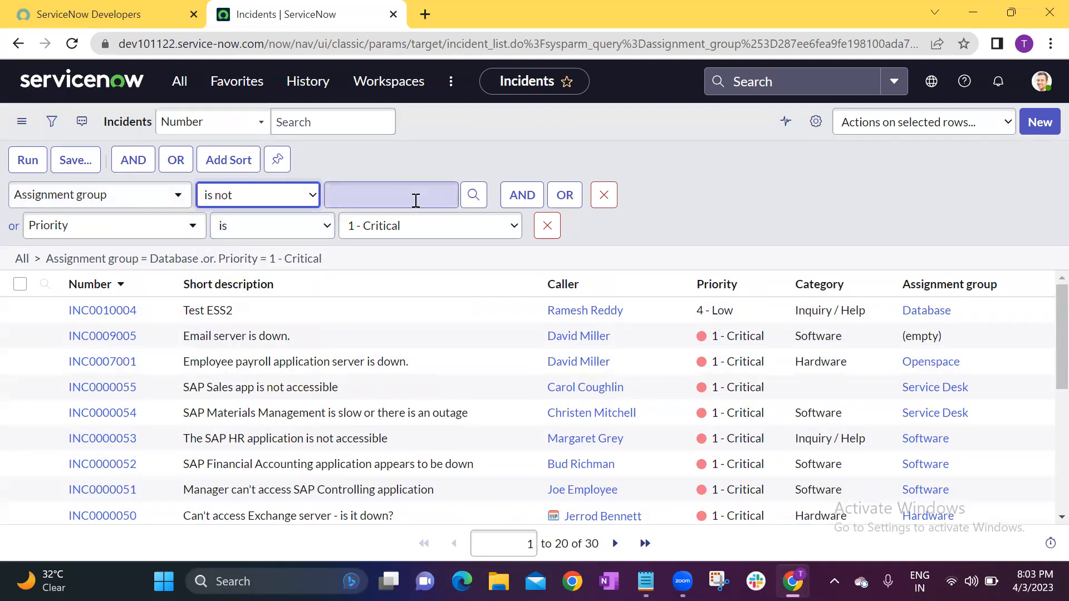
{"action": "left_click", "coordinate": [406, 192]}
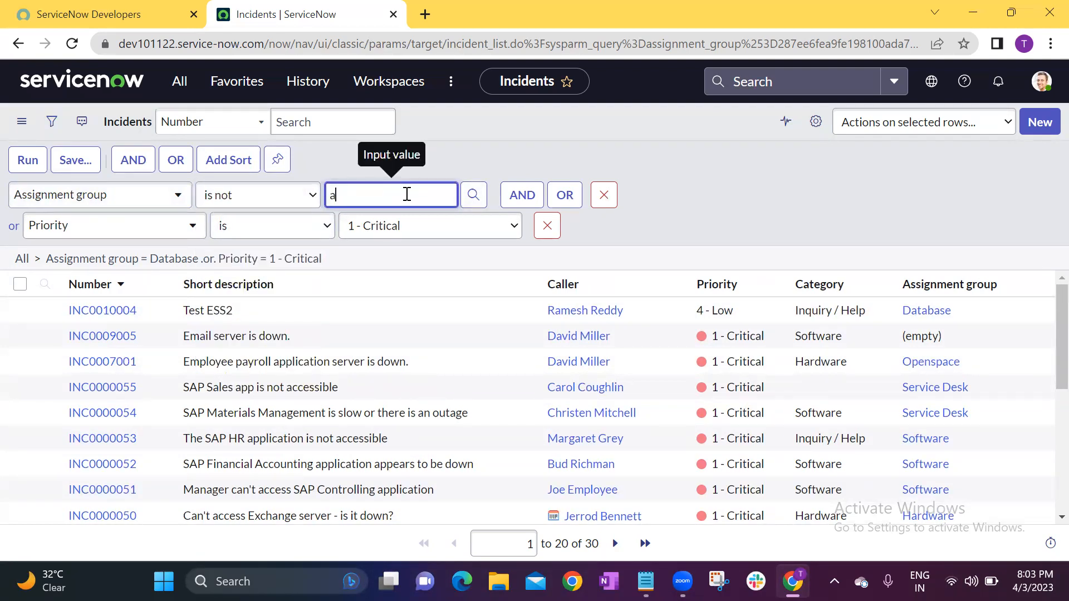
{"action": "type", "text": "da"}
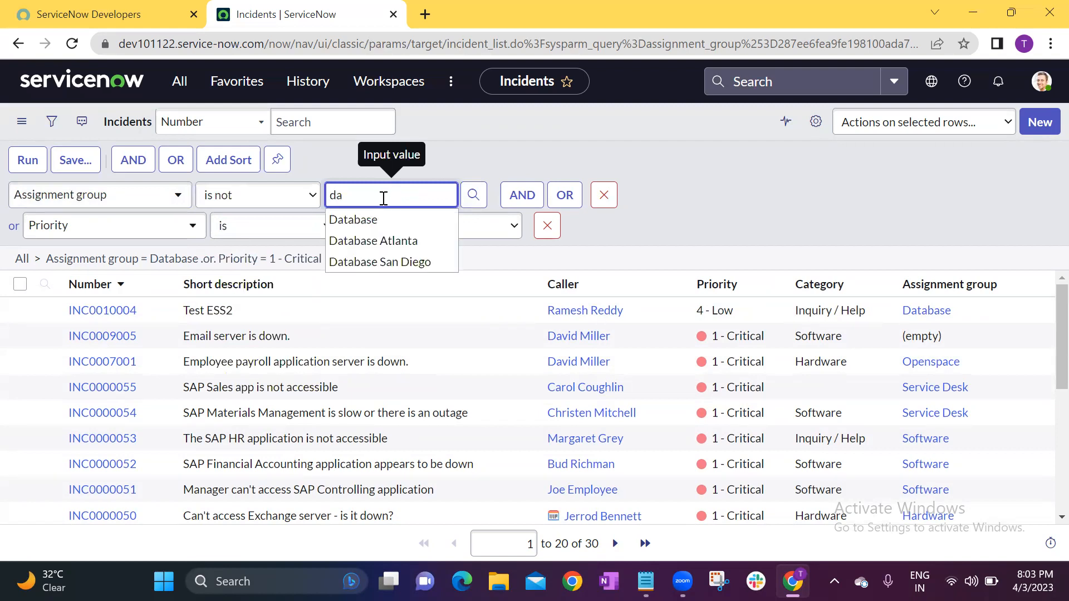
{"action": "left_click", "coordinate": [384, 217]}
{"action": "left_click", "coordinate": [23, 159]}
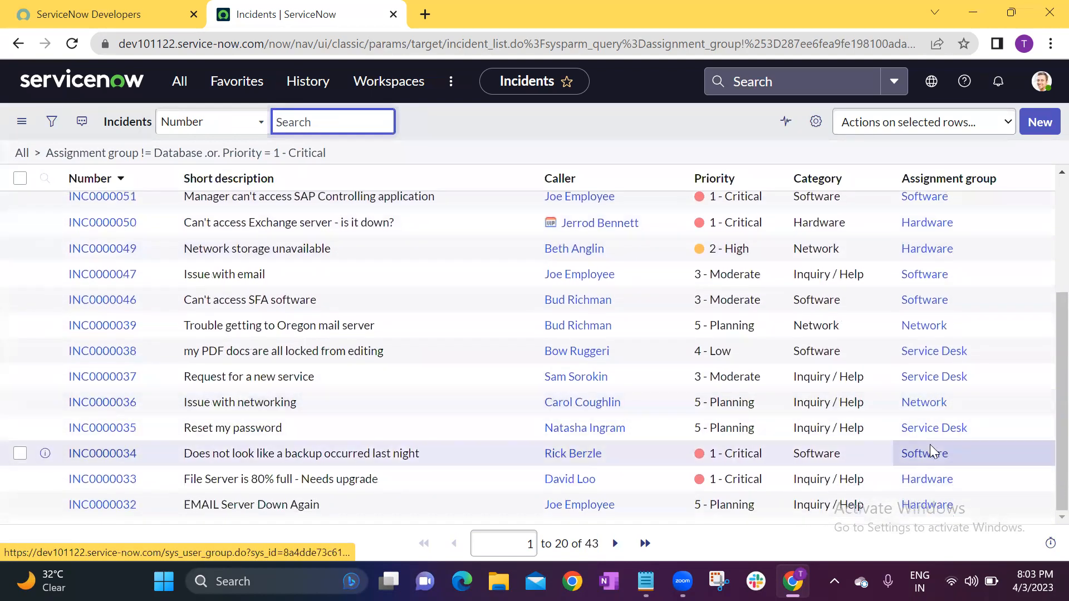
{"action": "scroll", "coordinate": [925, 437], "scroll_direction": "up", "scroll_amount": 5}
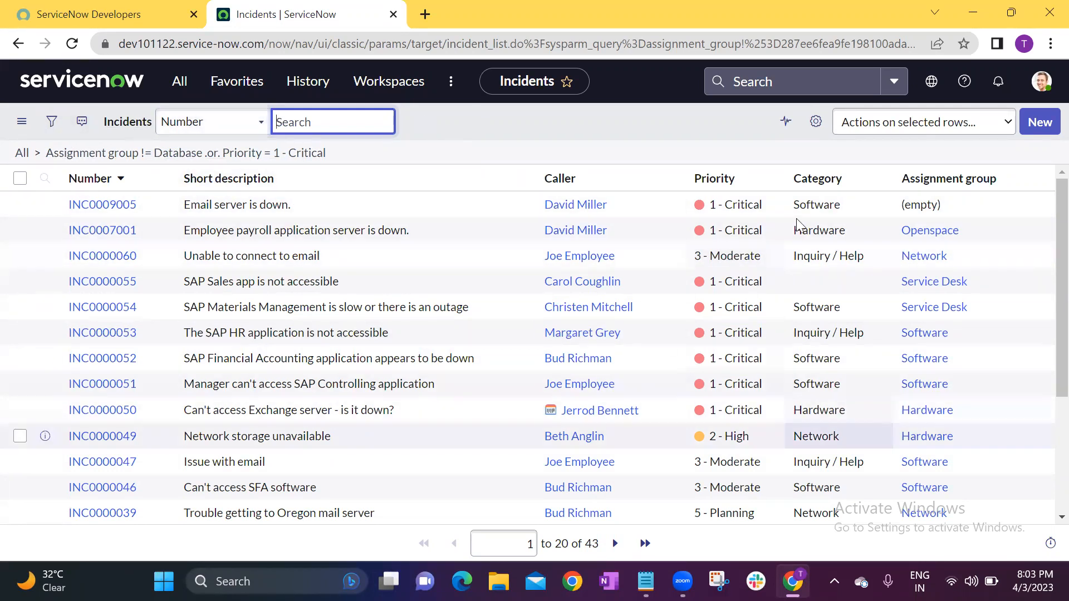
Show only incidents matching the Software category, and filter out the caller of the SAP Financial Accounting incident.
{"action": "left_click", "coordinate": [614, 132]}
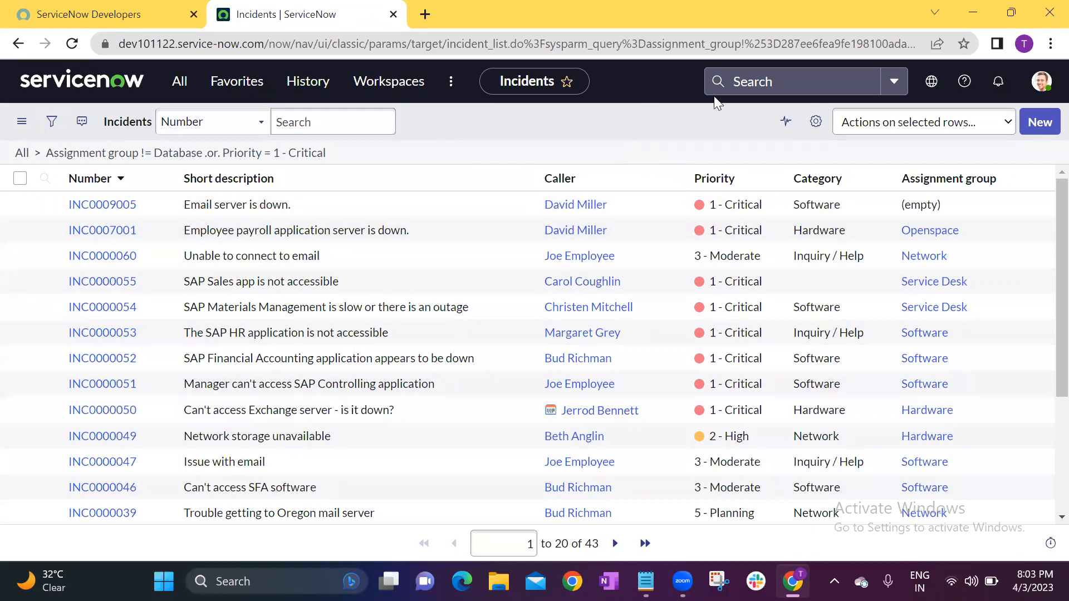
{"action": "right_click", "coordinate": [811, 204]}
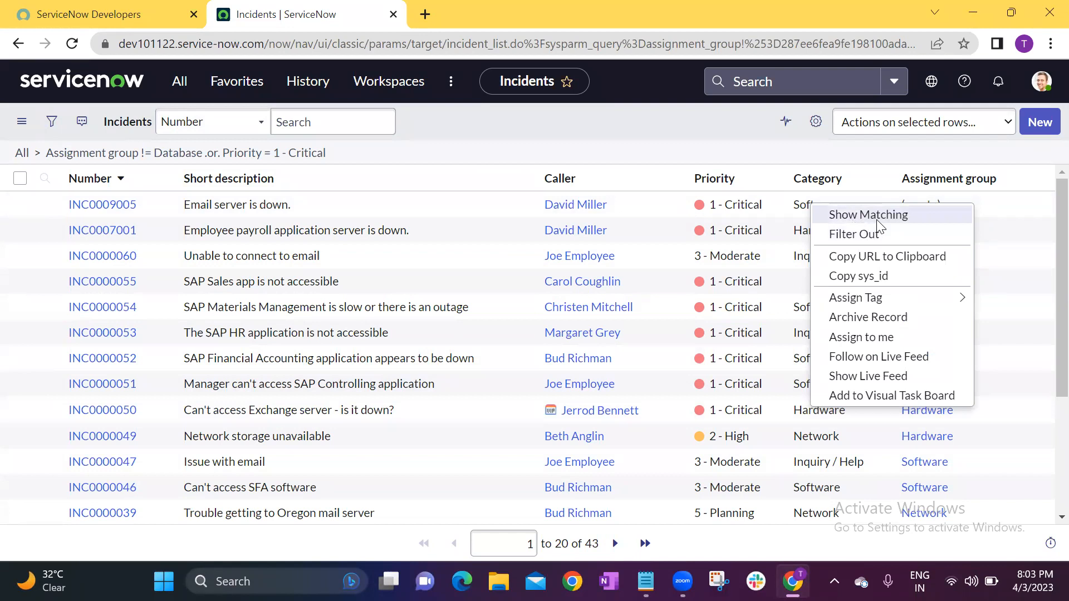
{"action": "left_click", "coordinate": [853, 219]}
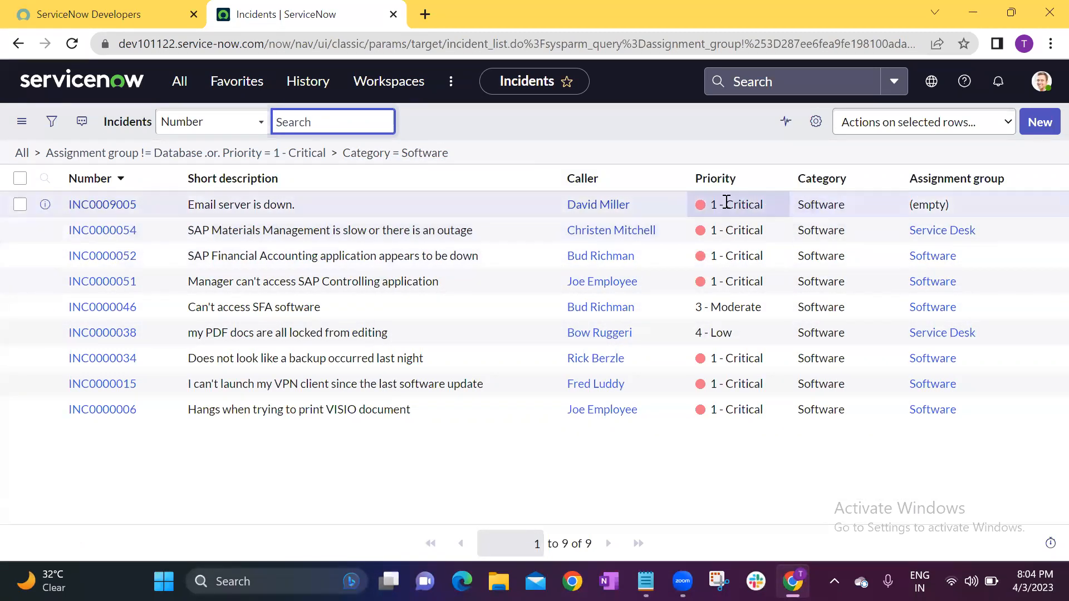
{"action": "right_click", "coordinate": [599, 256]}
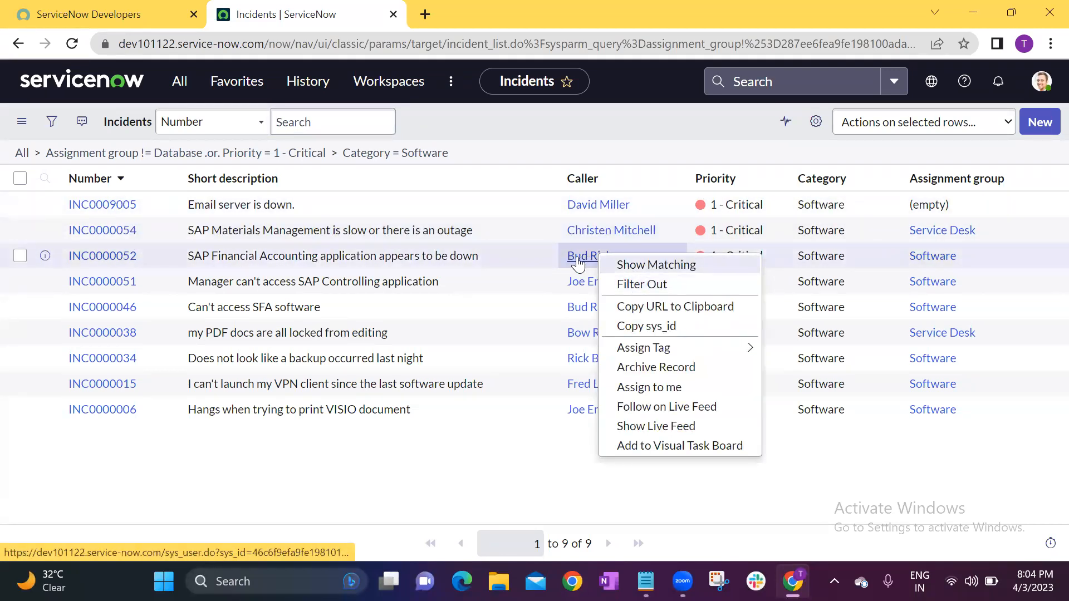
{"action": "left_click", "coordinate": [659, 285]}
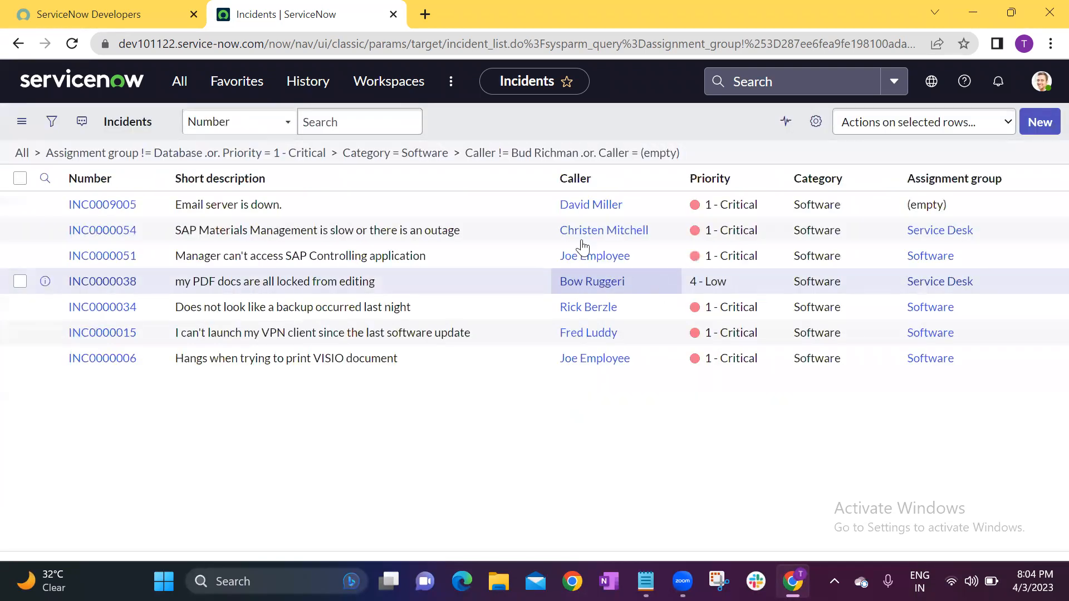
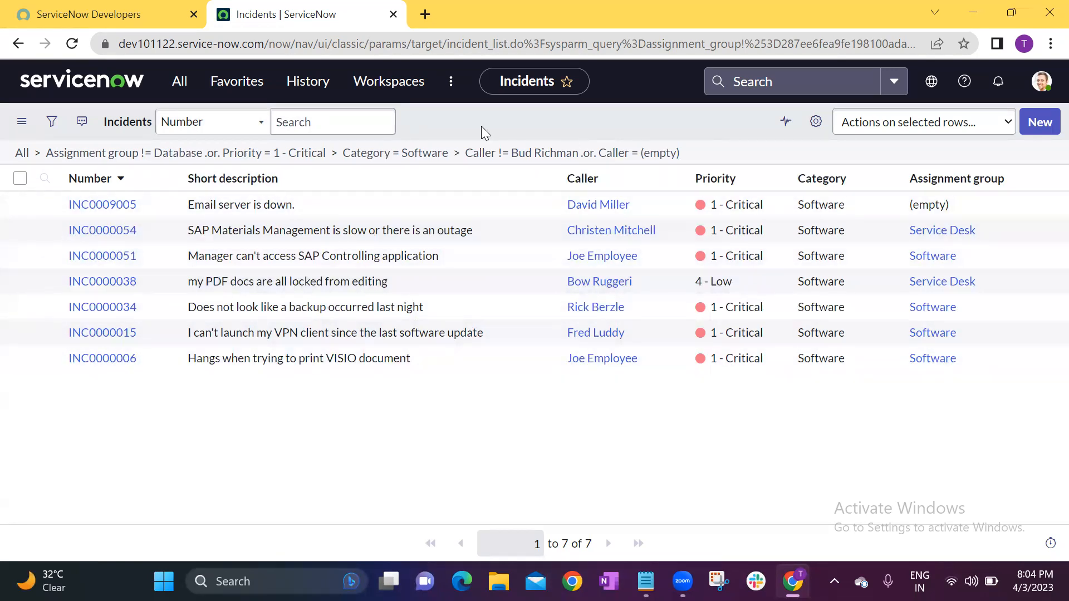
Save the current incident filter conditions as Databasep1, visible only to Me.
{"action": "left_click", "coordinate": [48, 123]}
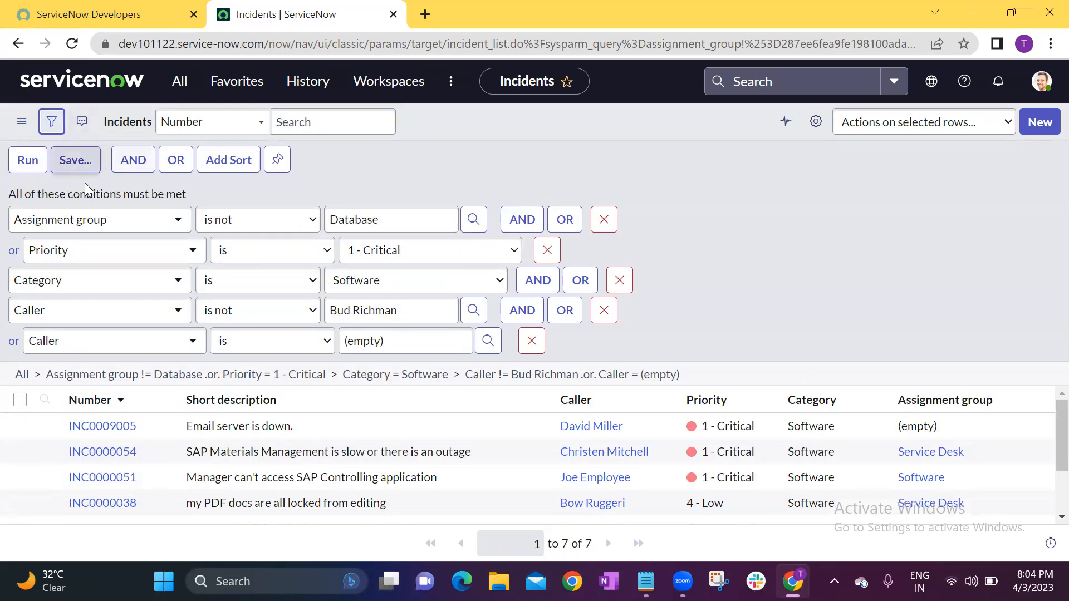
{"action": "left_click", "coordinate": [71, 163]}
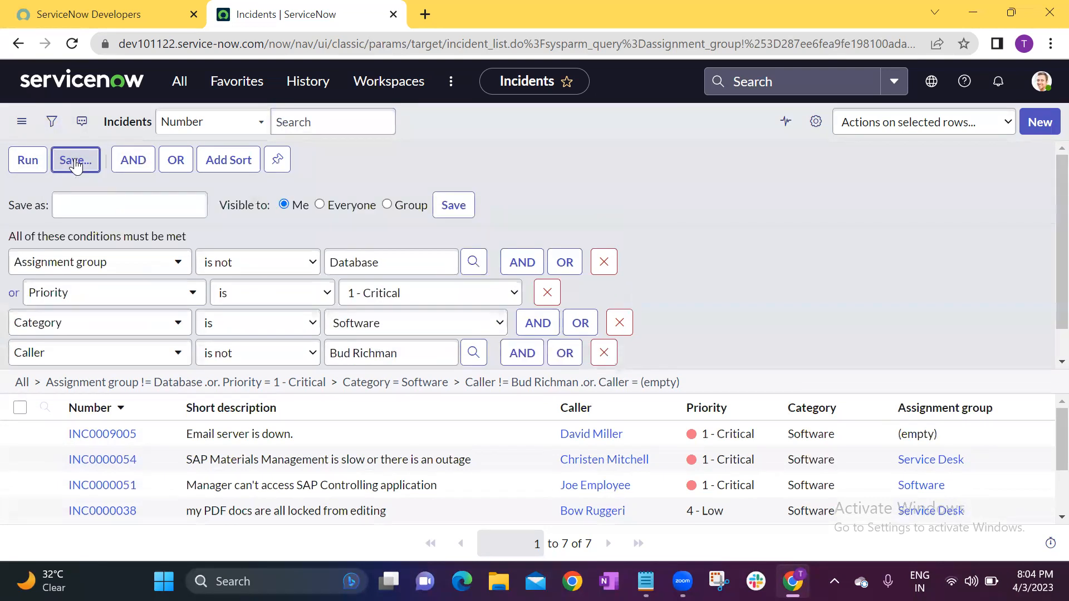
{"action": "left_click", "coordinate": [140, 201]}
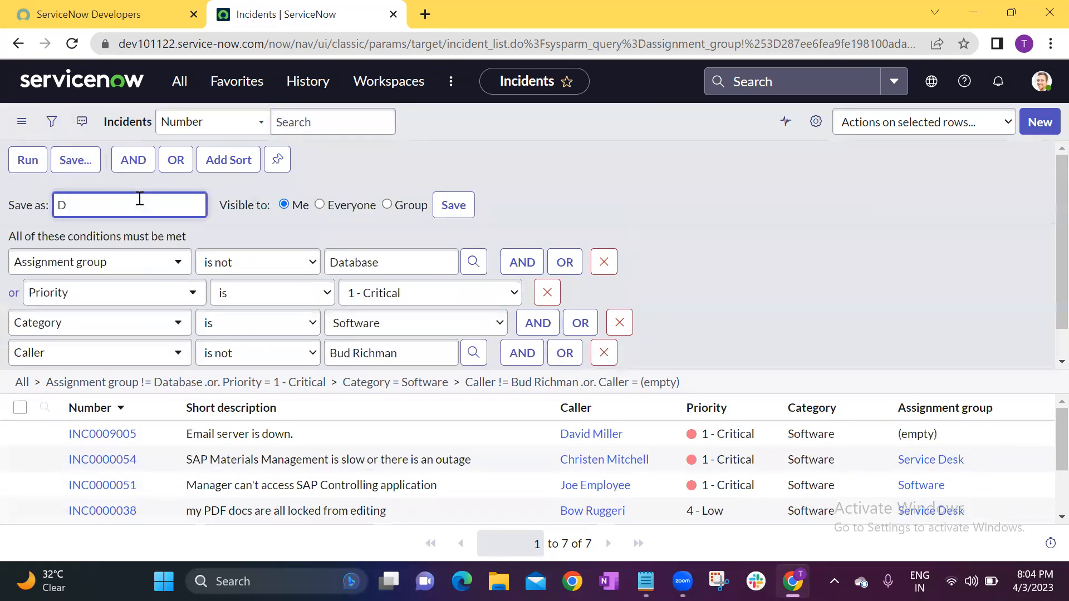
{"action": "type", "text": "Databasep1"}
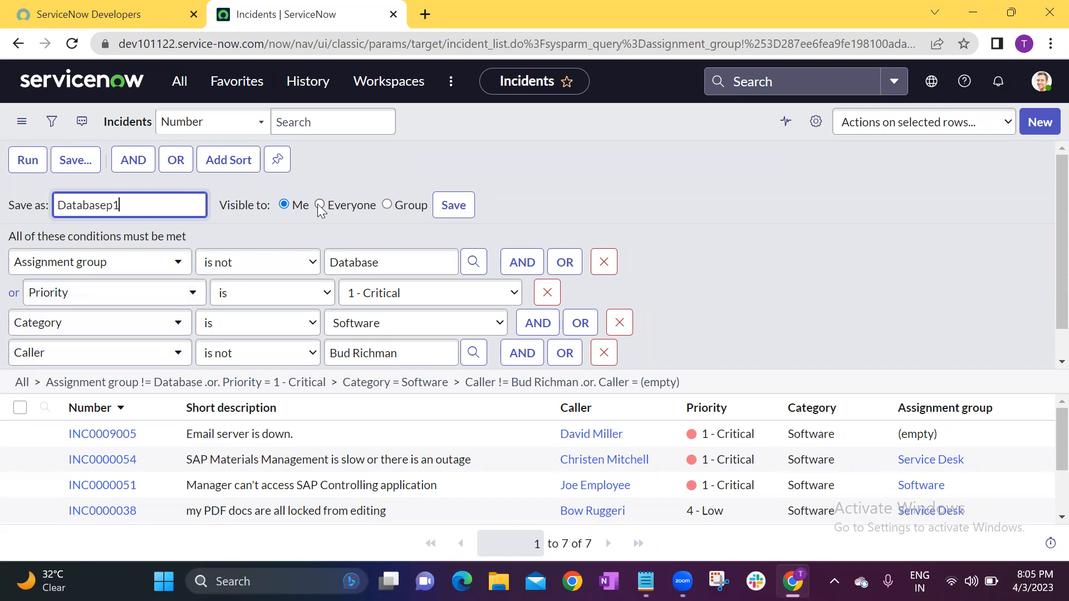
{"action": "left_click", "coordinate": [387, 205]}
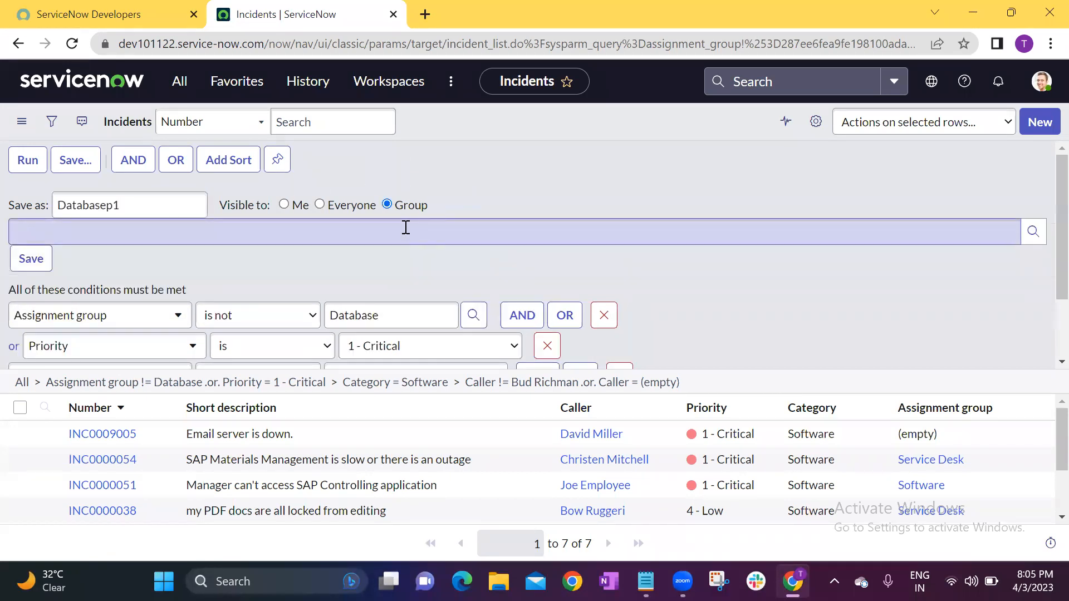
{"action": "left_click", "coordinate": [384, 229]}
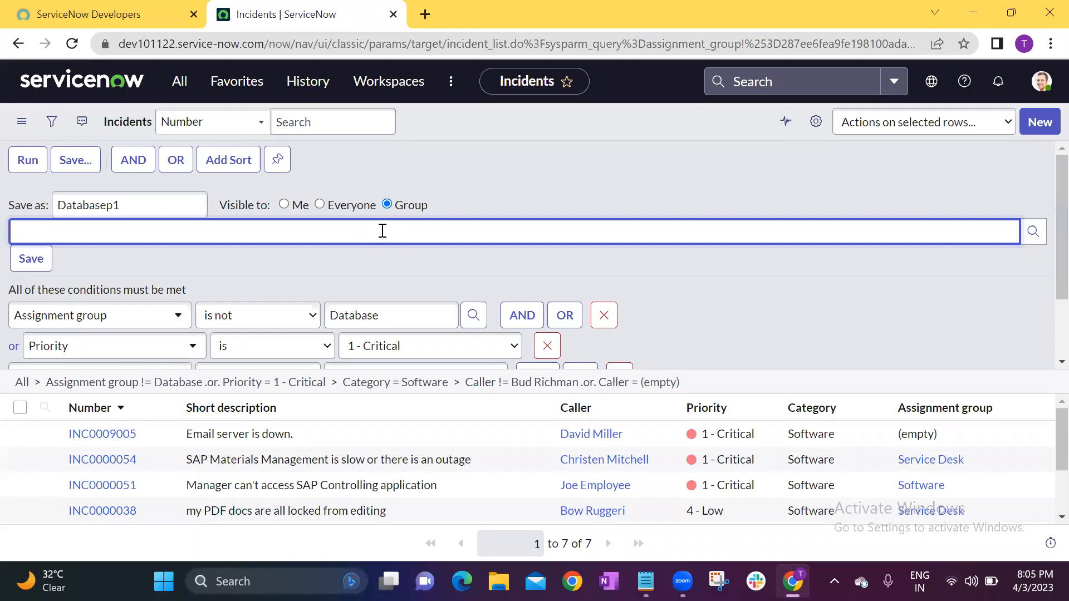
{"action": "left_click", "coordinate": [141, 204]}
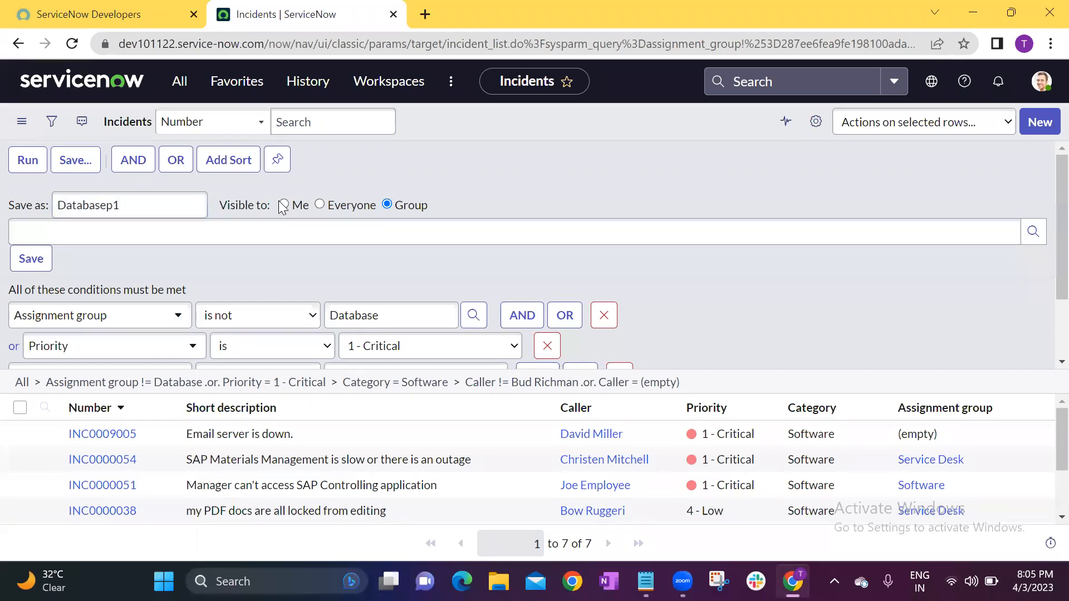
{"action": "left_click", "coordinate": [283, 205]}
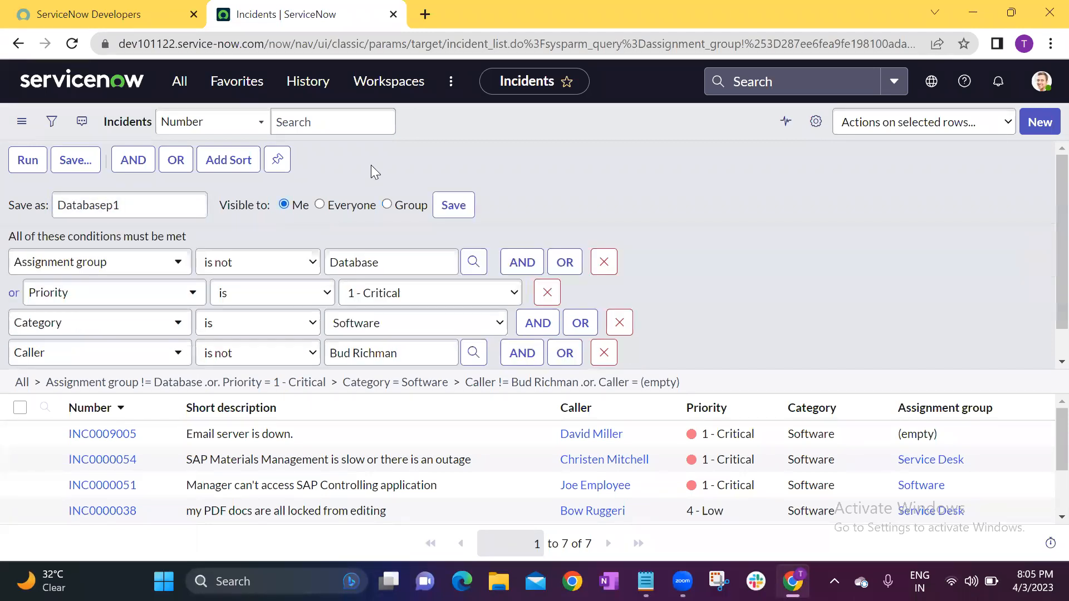
{"action": "left_click", "coordinate": [453, 210]}
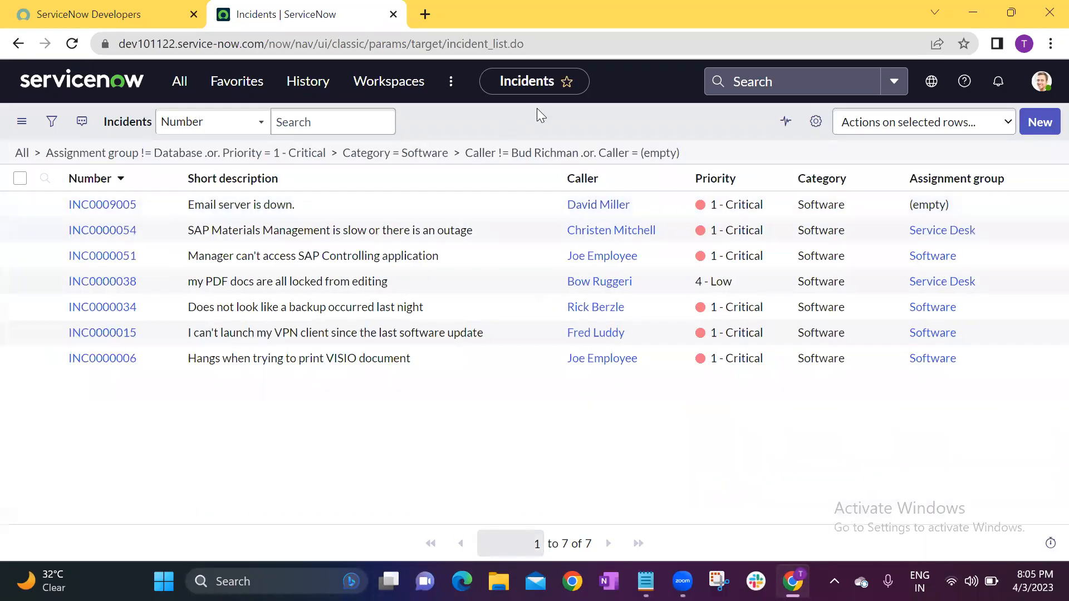
Remove all conditions from the Incidents list and apply the saved Databasep1 filter.
{"action": "left_click", "coordinate": [22, 154]}
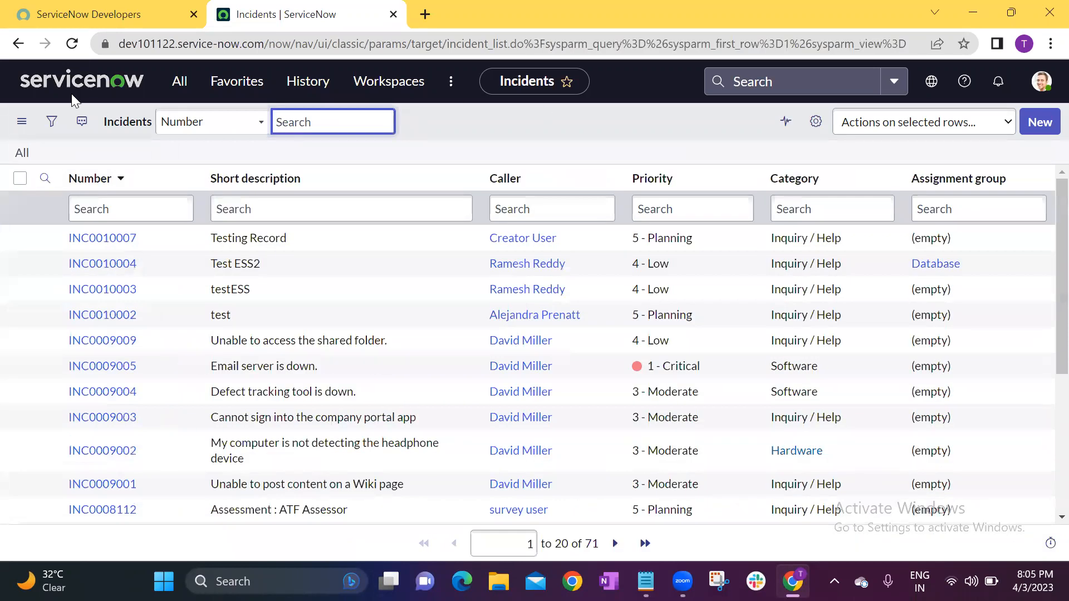
{"action": "left_click", "coordinate": [22, 124]}
{"action": "mouse_move", "coordinate": [46, 158]}
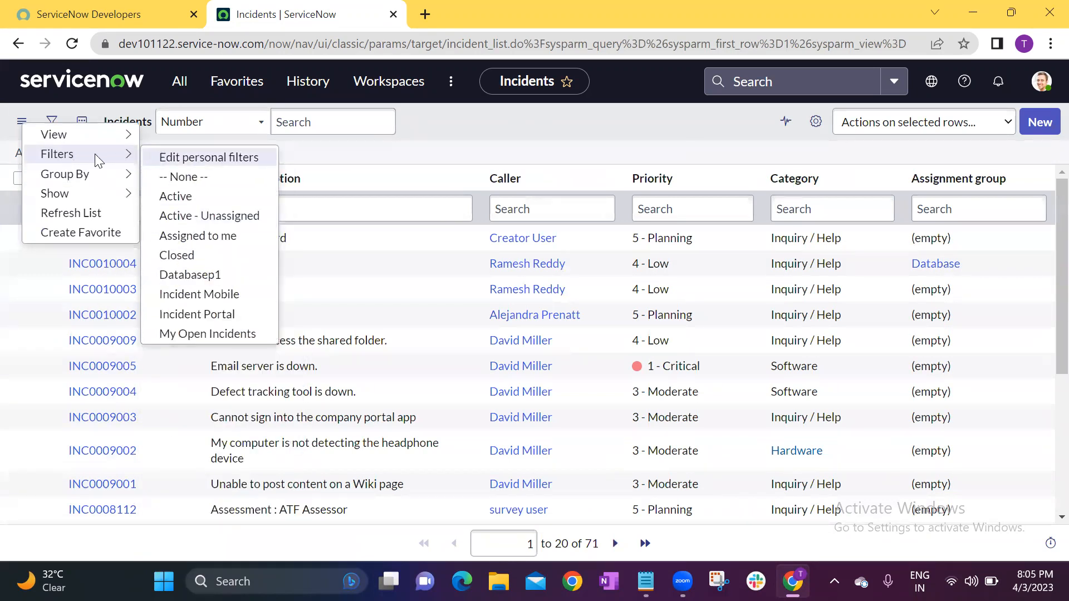
{"action": "left_click", "coordinate": [193, 273]}
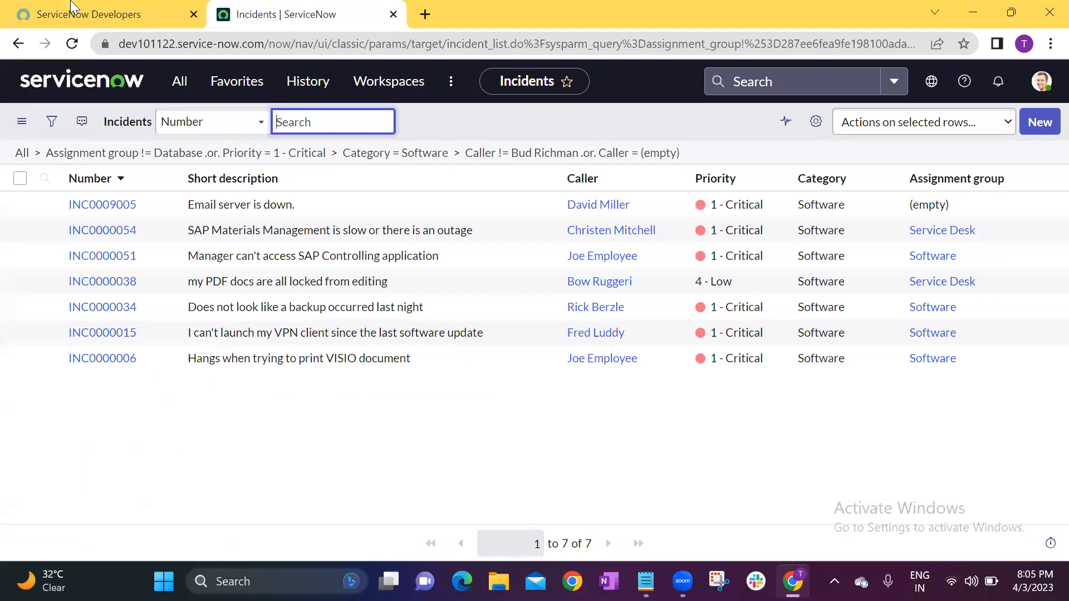
{"action": "left_click", "coordinate": [471, 106]}
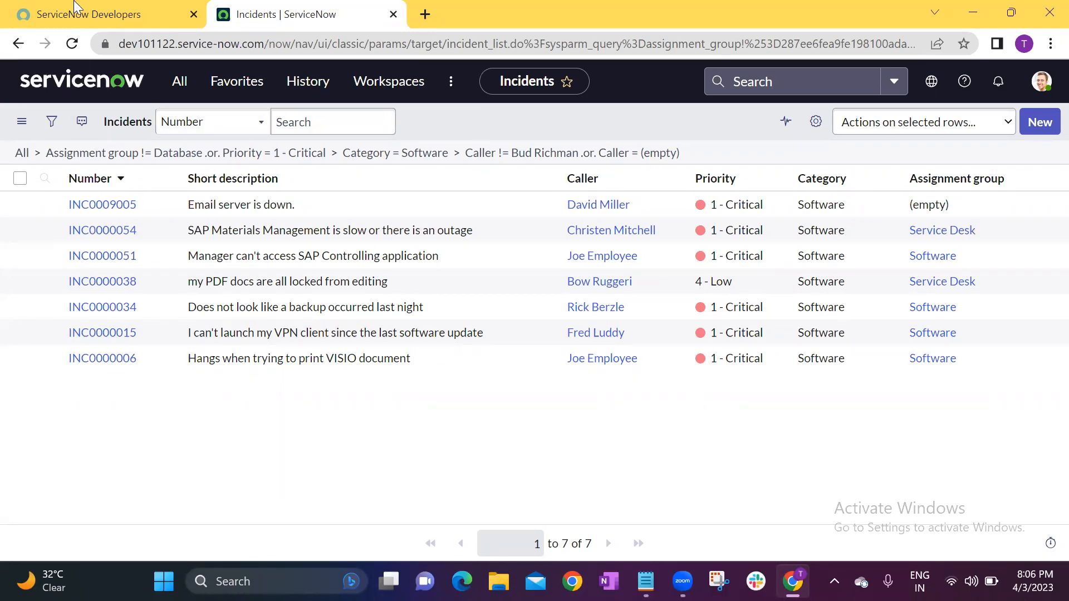
Search the Short description column of all incidents for *test and examine where the term occurs in the matching records.
{"action": "left_click", "coordinate": [22, 154]}
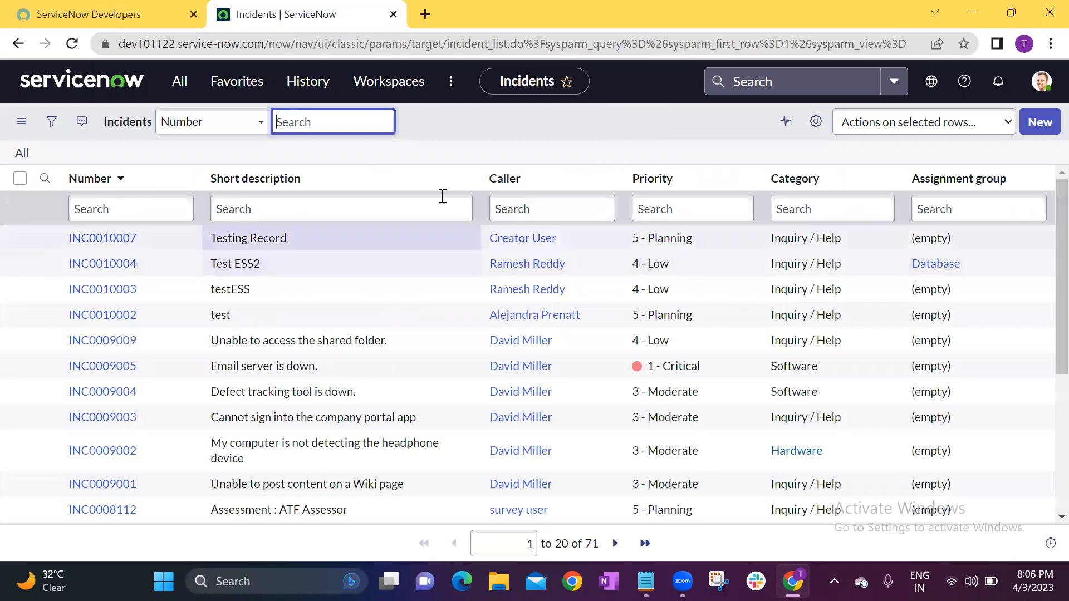
{"action": "left_click", "coordinate": [333, 243]}
{"action": "left_click", "coordinate": [119, 209]}
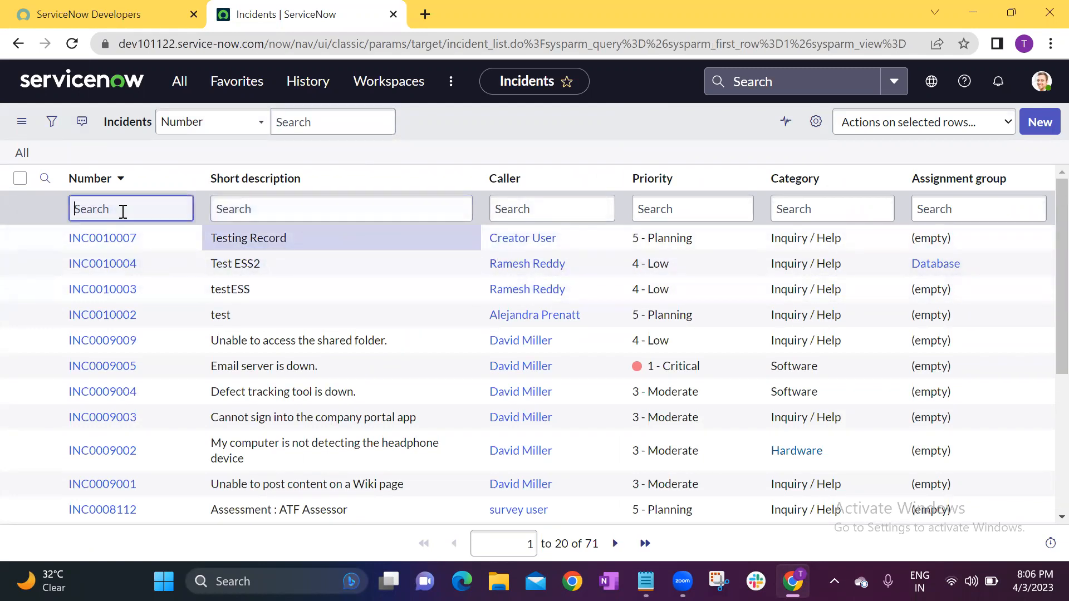
{"action": "left_click", "coordinate": [327, 210]}
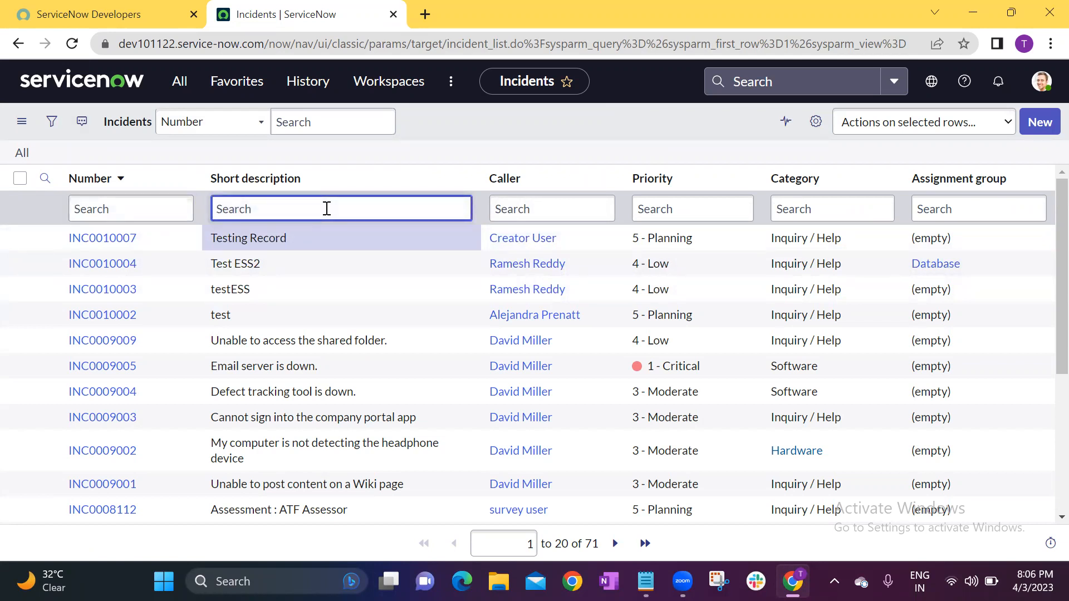
{"action": "type", "text": "*"}
{"action": "key", "text": "Return"}
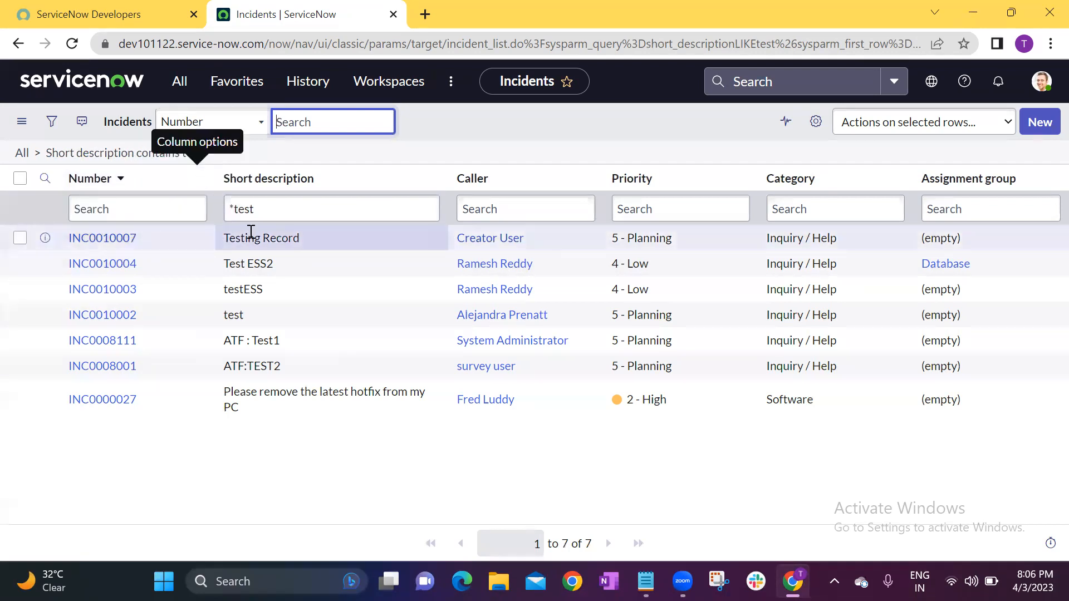
{"action": "left_click_drag", "start_coordinate": [245, 238], "coordinate": [221, 293]}
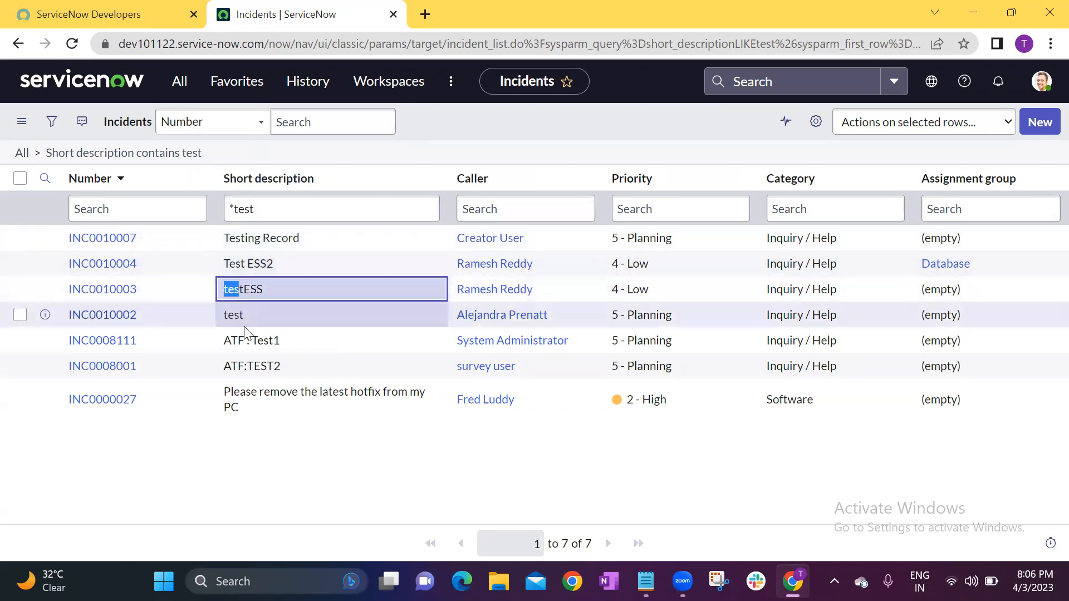
{"action": "left_click_drag", "start_coordinate": [252, 341], "coordinate": [251, 366]}
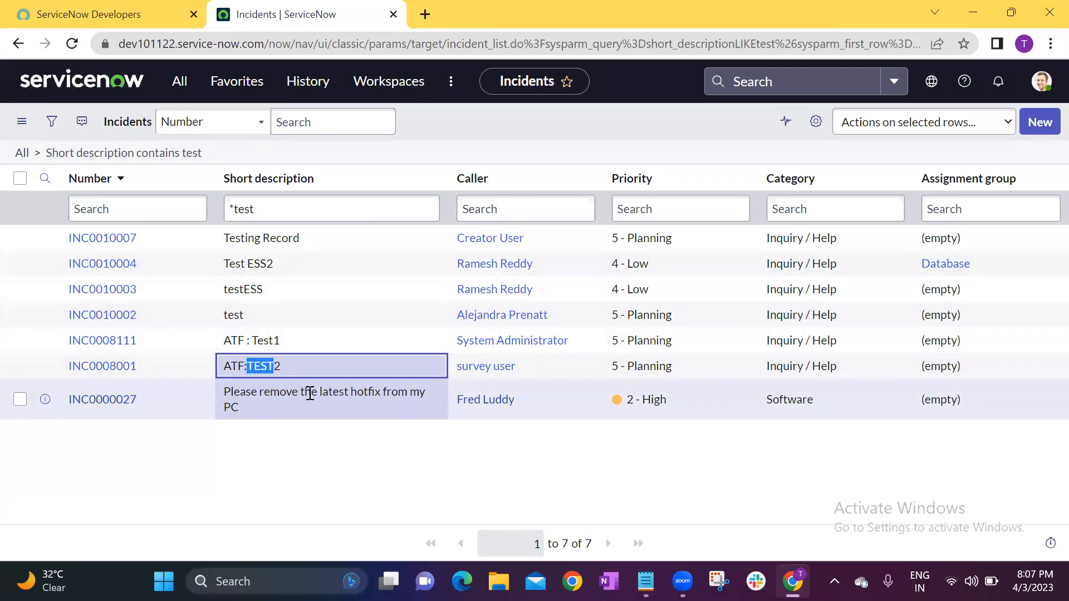
{"action": "left_click_drag", "start_coordinate": [329, 394], "coordinate": [348, 393]}
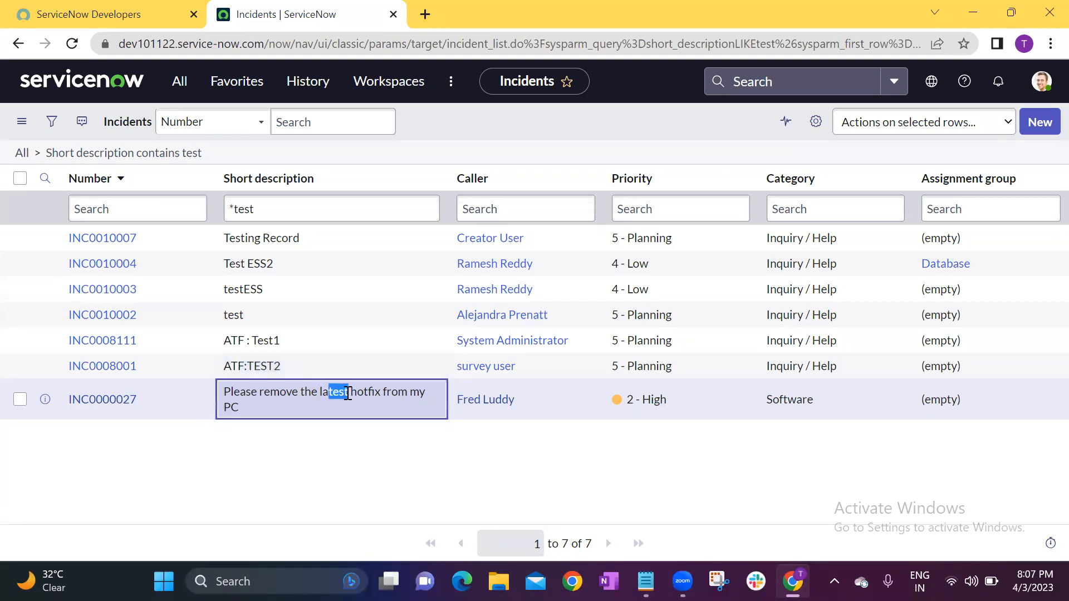
{"action": "left_click", "coordinate": [338, 341]}
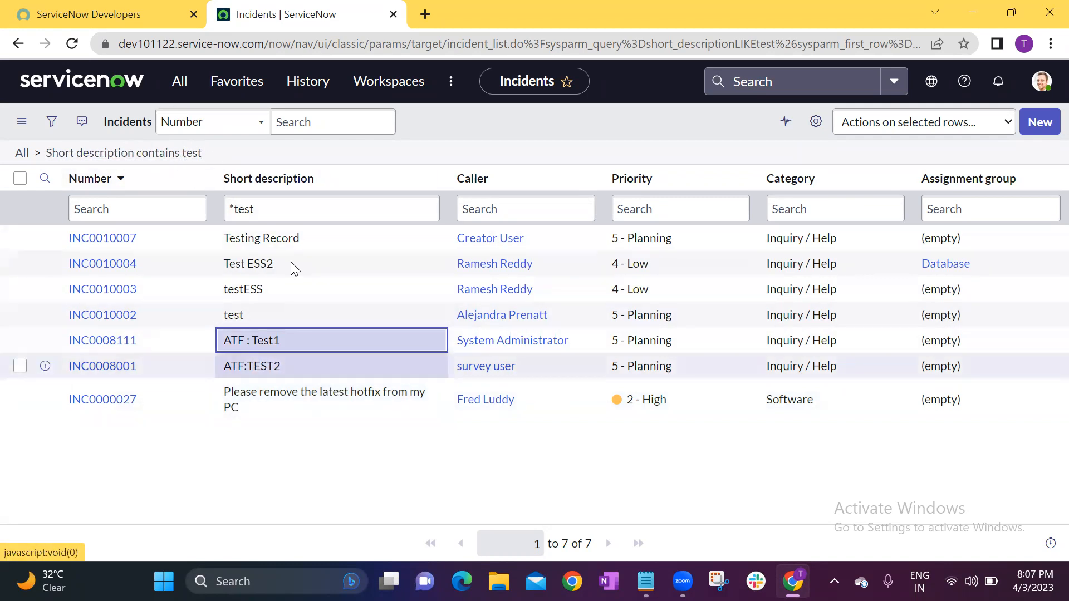
Change the Short description search to test without the wildcard and review how the matching descriptions begin.
{"action": "left_click_drag", "start_coordinate": [239, 208], "coordinate": [200, 209]}
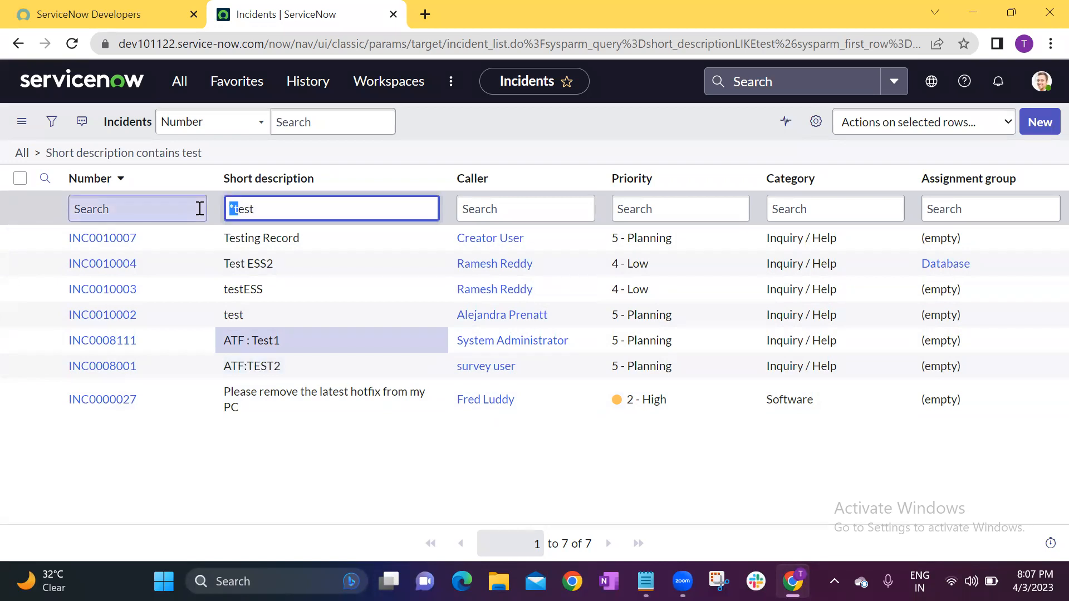
{"action": "left_click", "coordinate": [232, 210]}
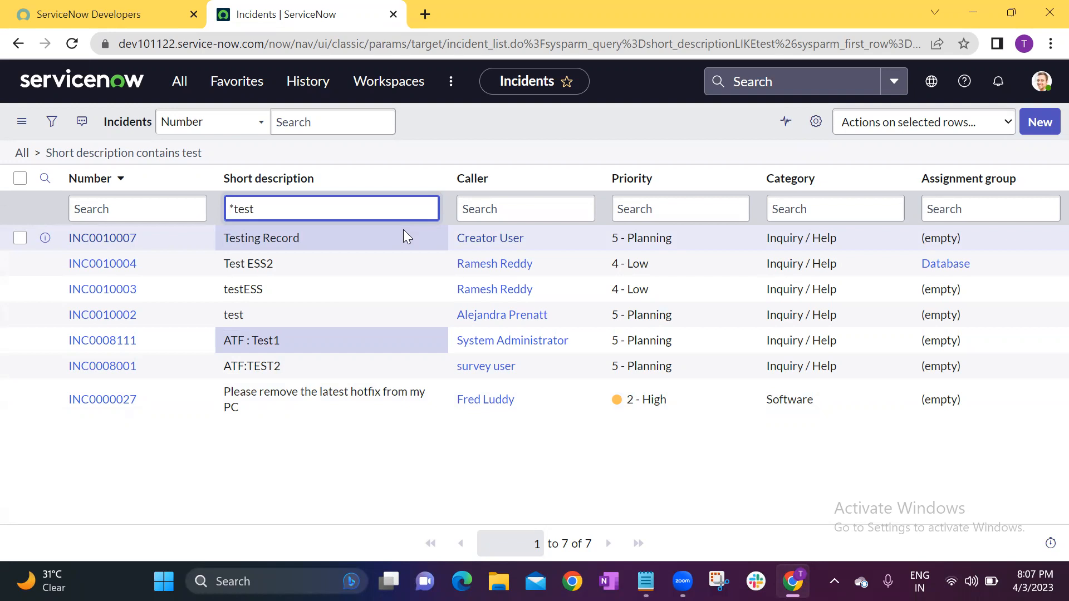
{"action": "key", "text": "BackSpace"}
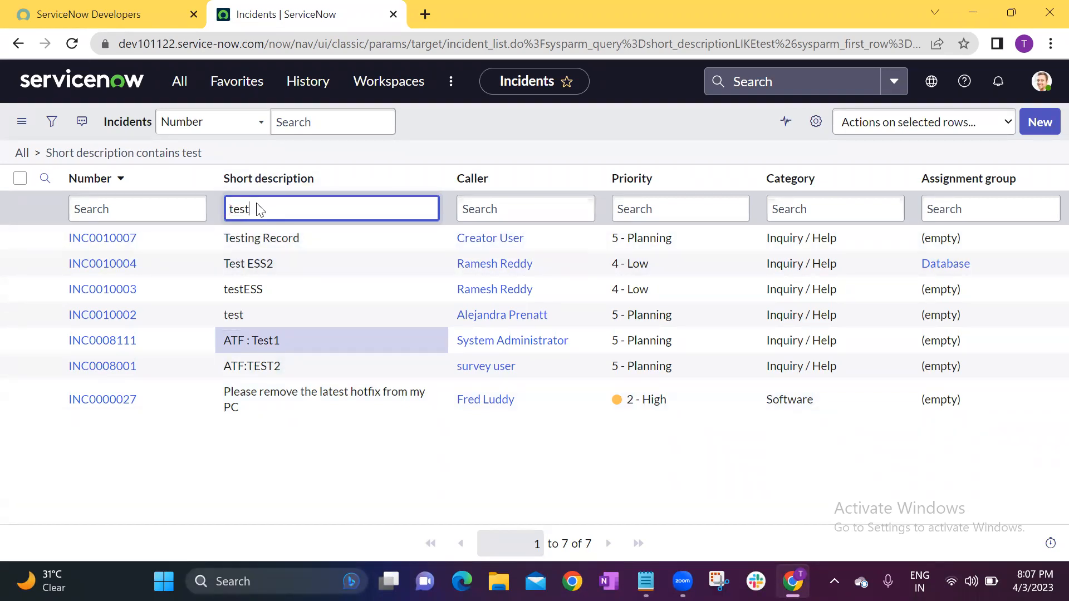
{"action": "key", "text": "Return"}
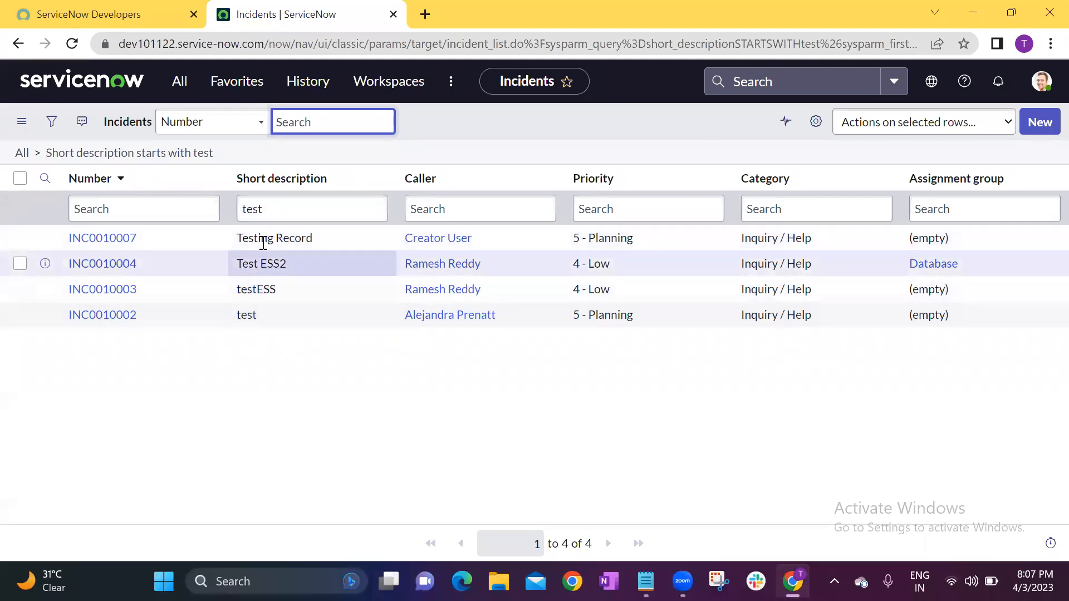
{"action": "left_click_drag", "start_coordinate": [254, 236], "coordinate": [234, 236]}
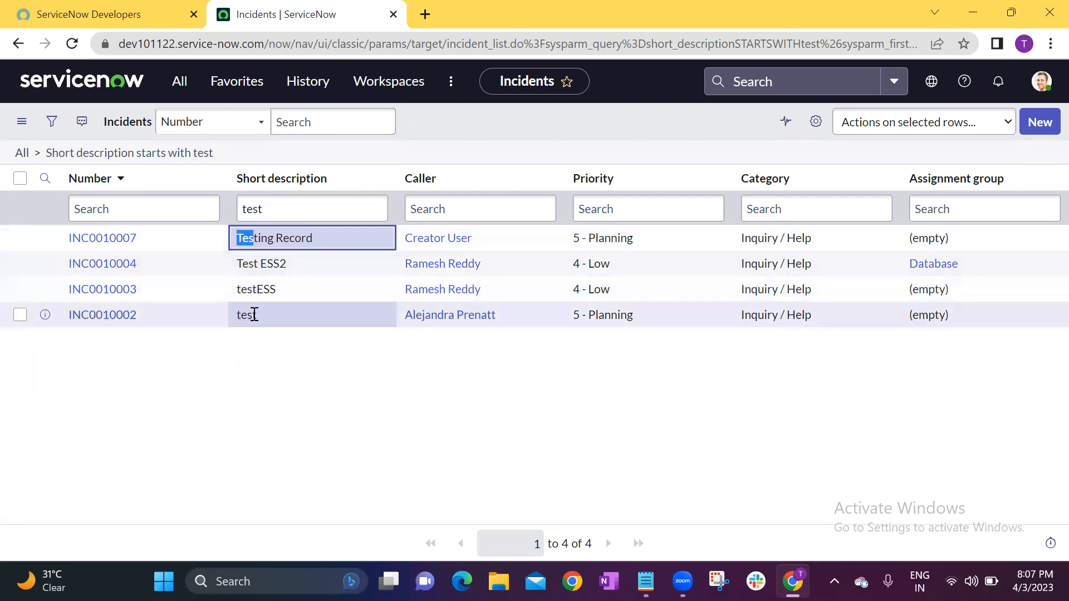
{"action": "left_click", "coordinate": [382, 147]}
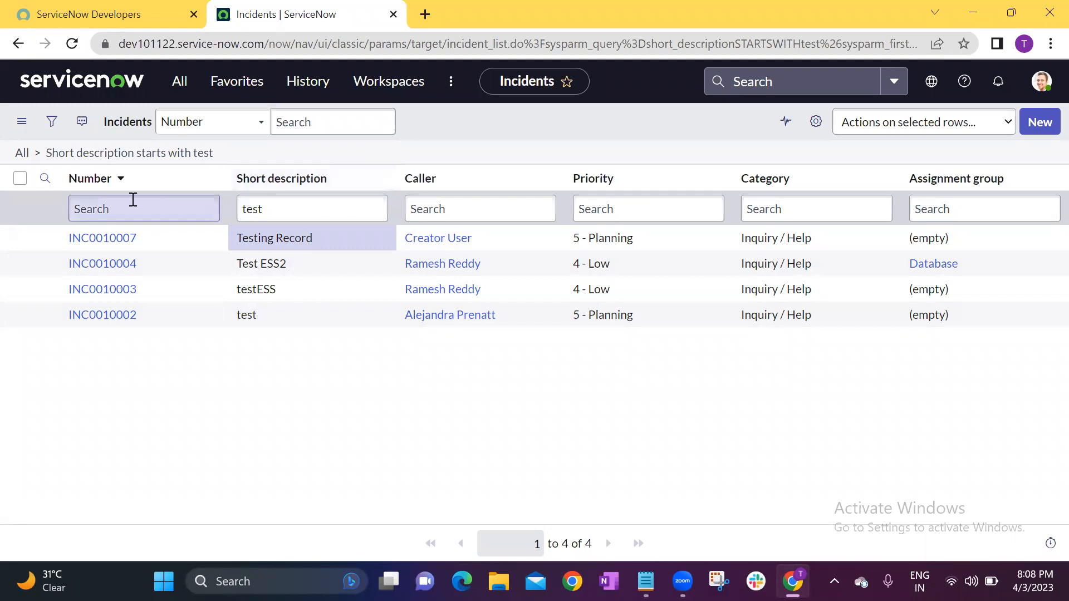
Change the Short description search to =test to look for exact matches and review the result.
{"action": "left_click", "coordinate": [243, 209]}
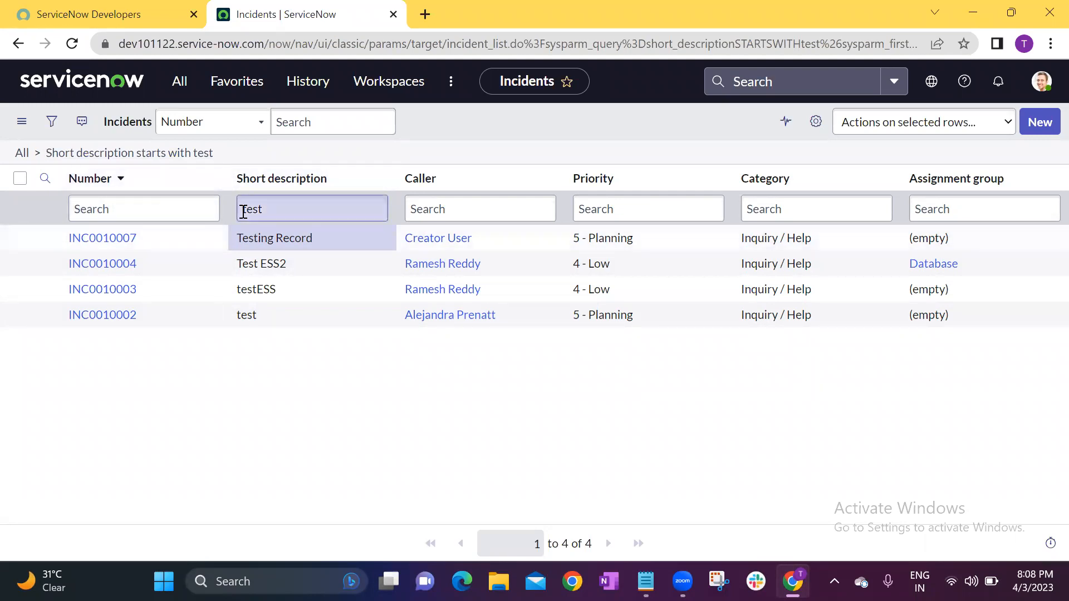
{"action": "type", "text": "="}
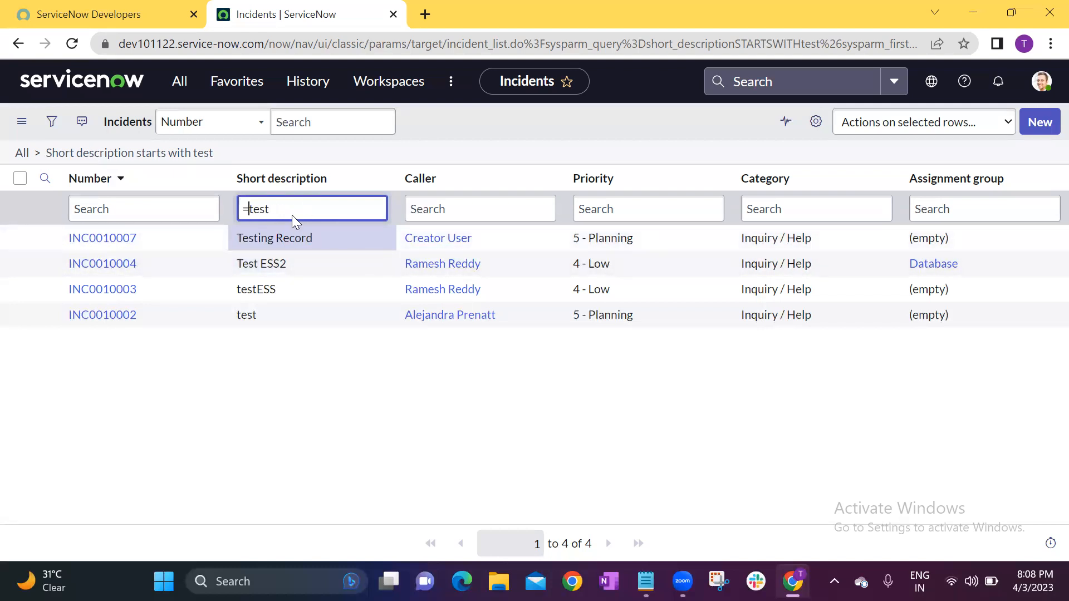
{"action": "key", "text": "Return"}
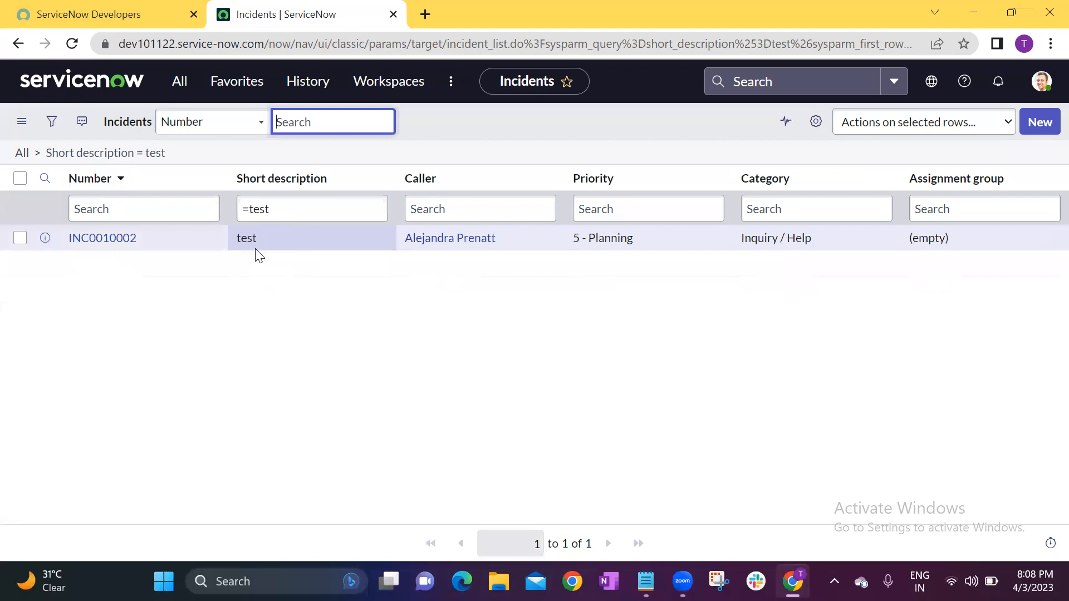
{"action": "left_click", "coordinate": [265, 248]}
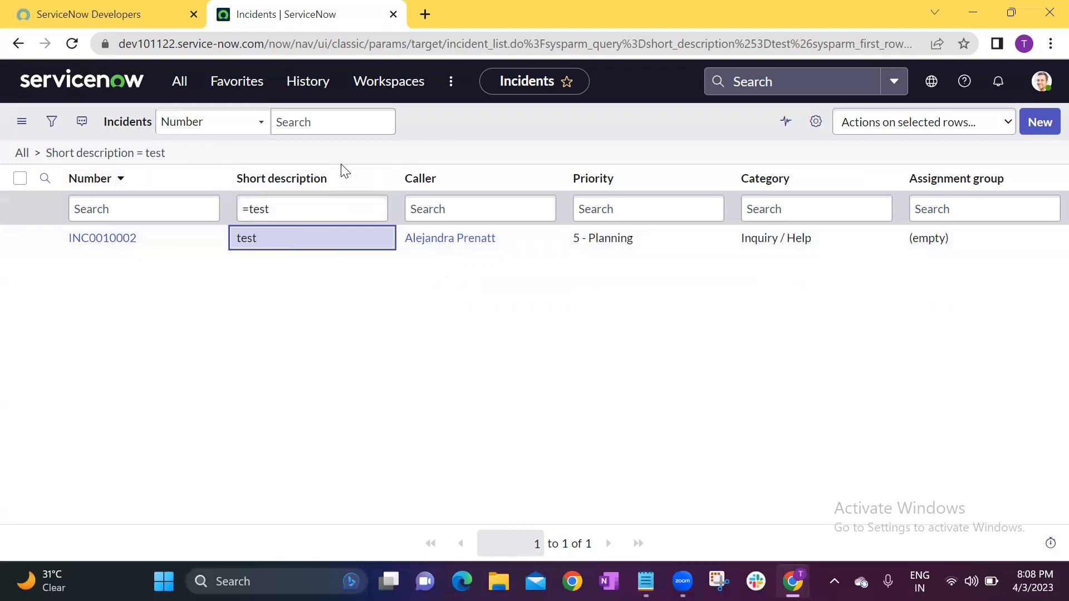
{"action": "left_click", "coordinate": [497, 119]}
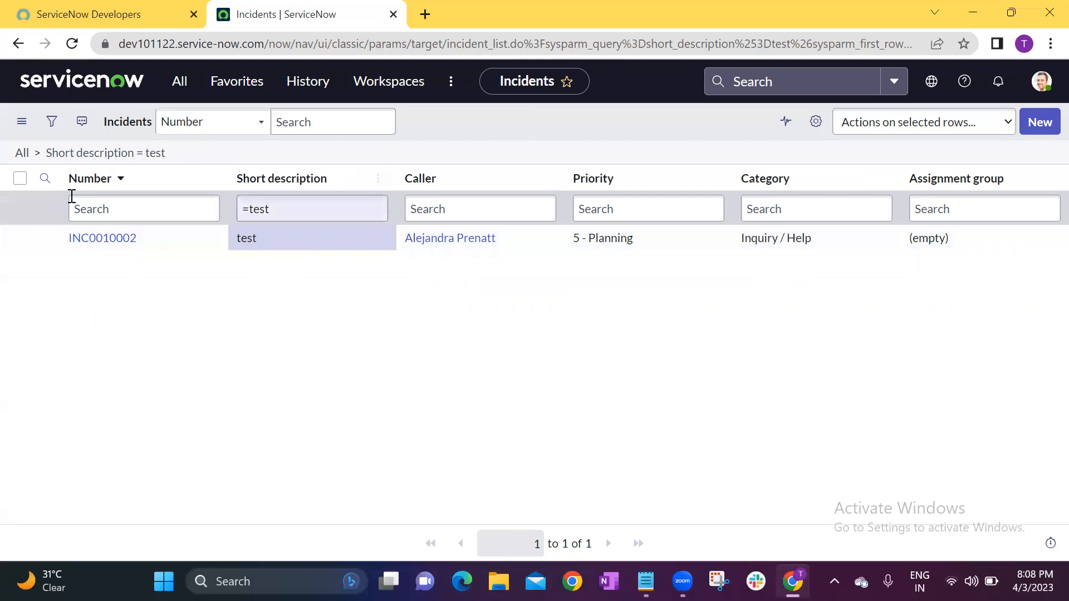
Remove the Short description condition from the Incidents list and open the empty filter condition builder.
{"action": "left_click", "coordinate": [22, 154]}
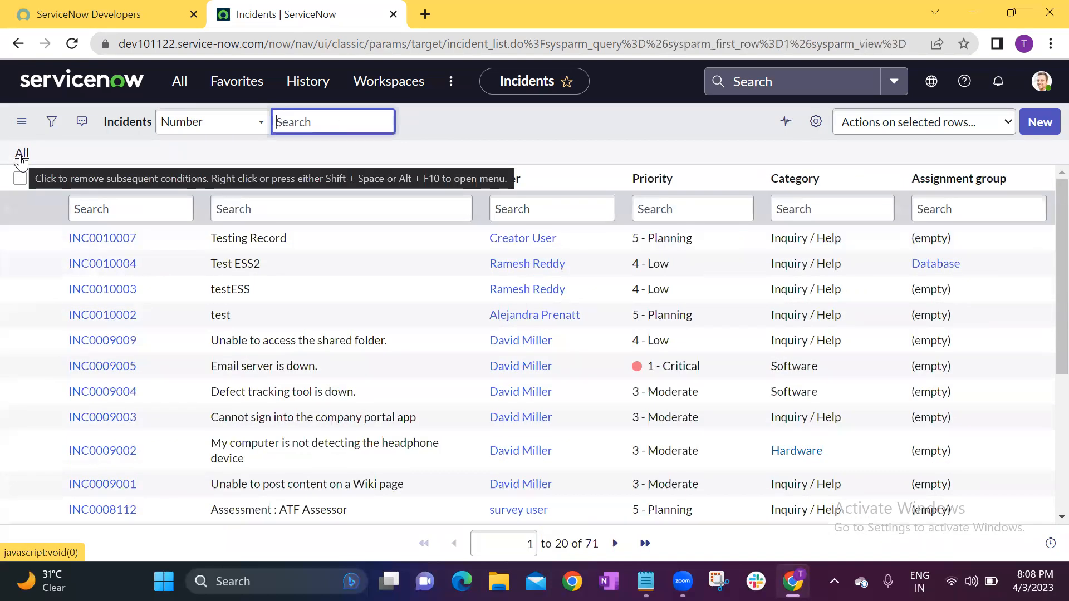
{"action": "left_click", "coordinate": [56, 122]}
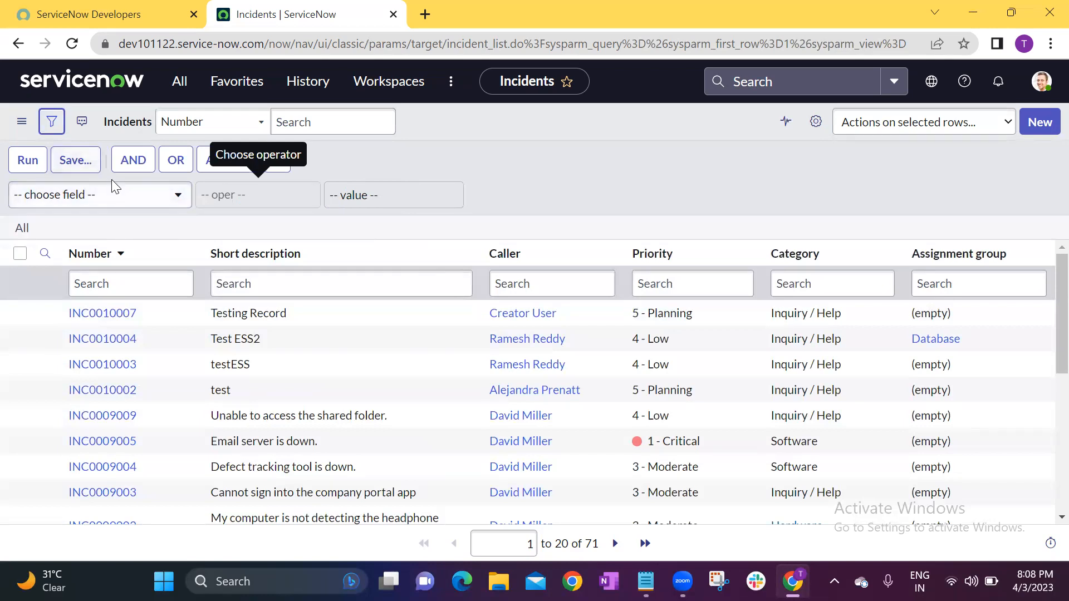
{"action": "left_click", "coordinate": [550, 171]}
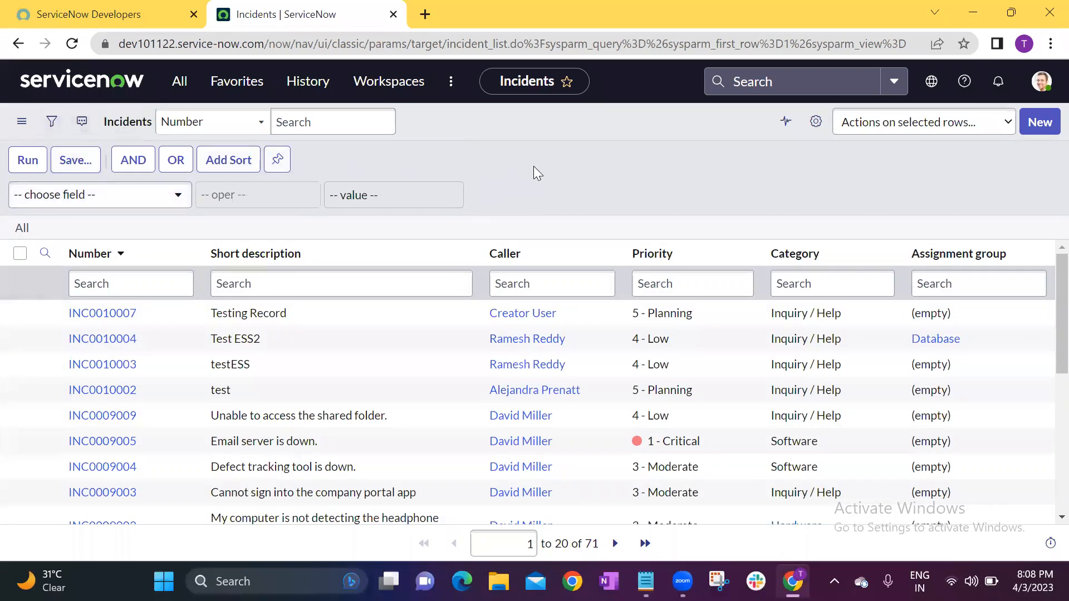
Look over the unfiltered Incidents list and return to the instance's home page.
{"action": "scroll", "coordinate": [399, 409], "scroll_direction": "down", "scroll_amount": 5}
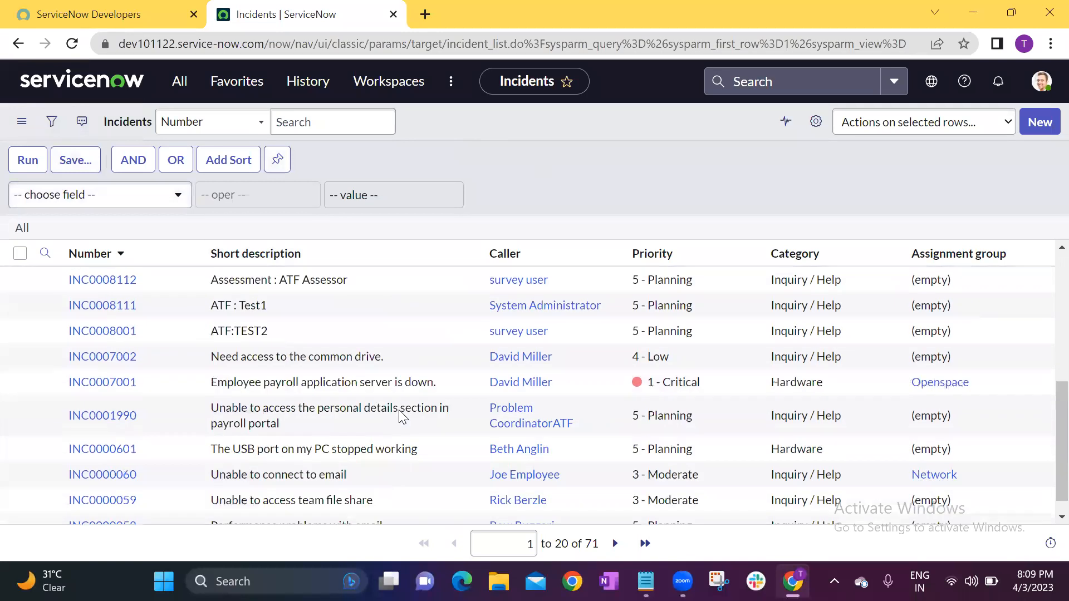
{"action": "scroll", "coordinate": [399, 409], "scroll_direction": "up", "scroll_amount": 5}
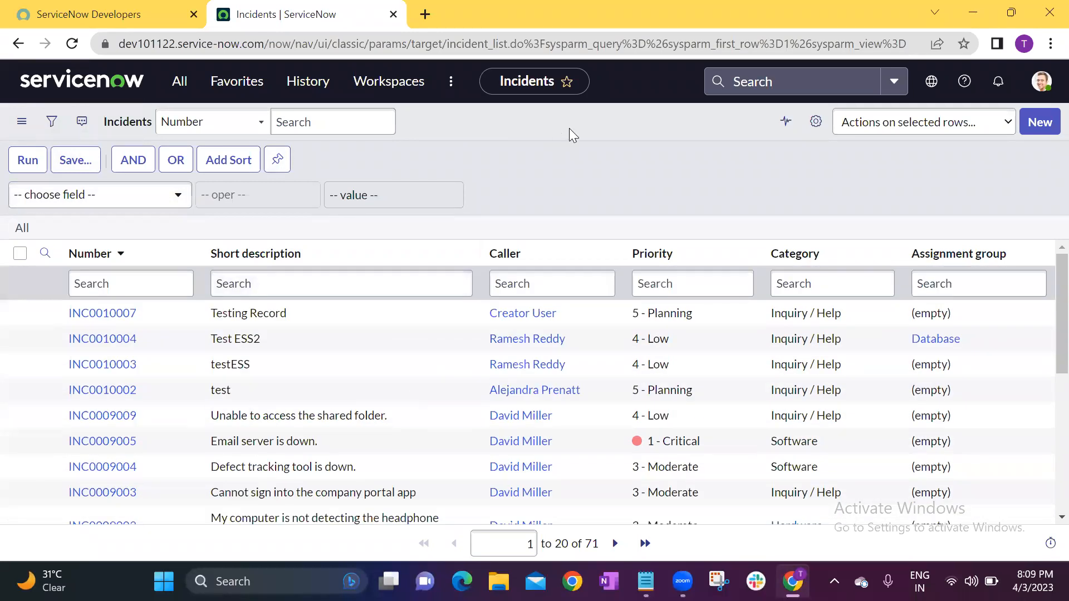
{"action": "left_click", "coordinate": [52, 84]}
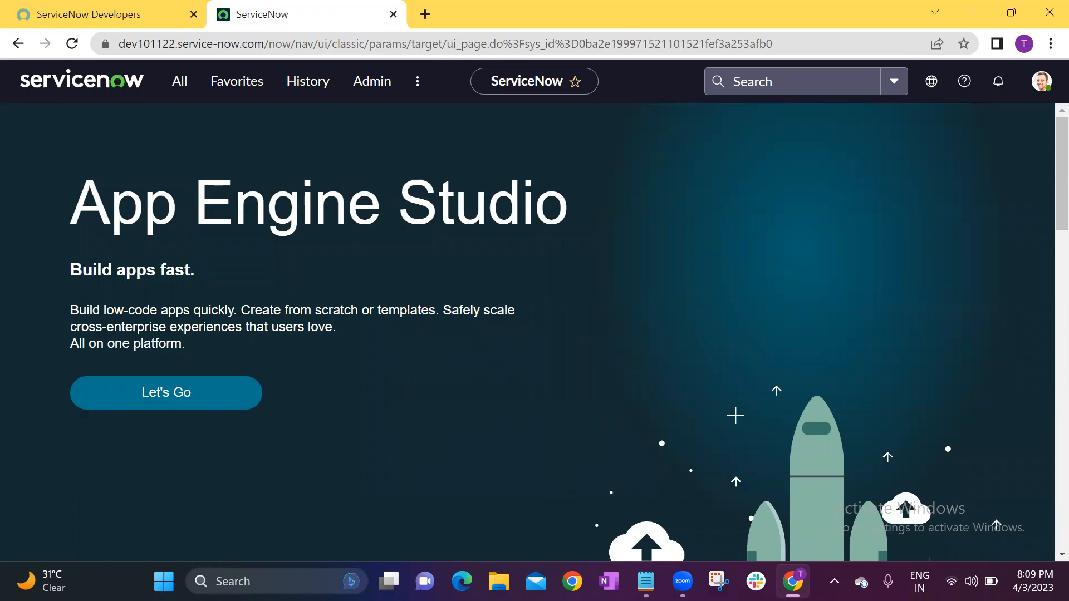
Switch to Notepad to check the Dictionary entry in the topic list, and return to the browser.
{"action": "left_click", "coordinate": [646, 581]}
{"action": "left_click", "coordinate": [132, 171]}
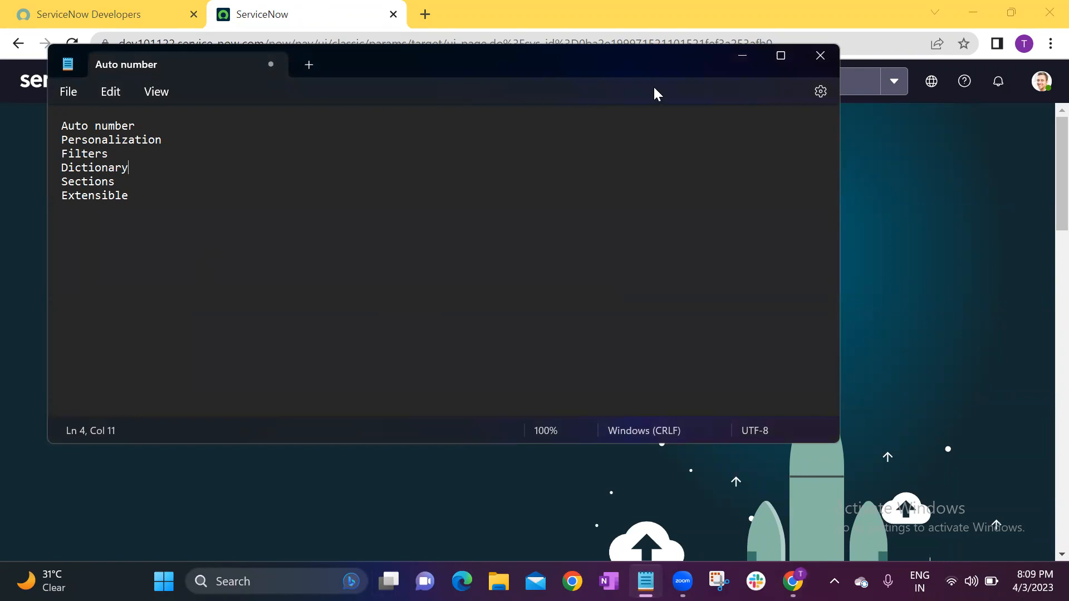
{"action": "left_click", "coordinate": [744, 56]}
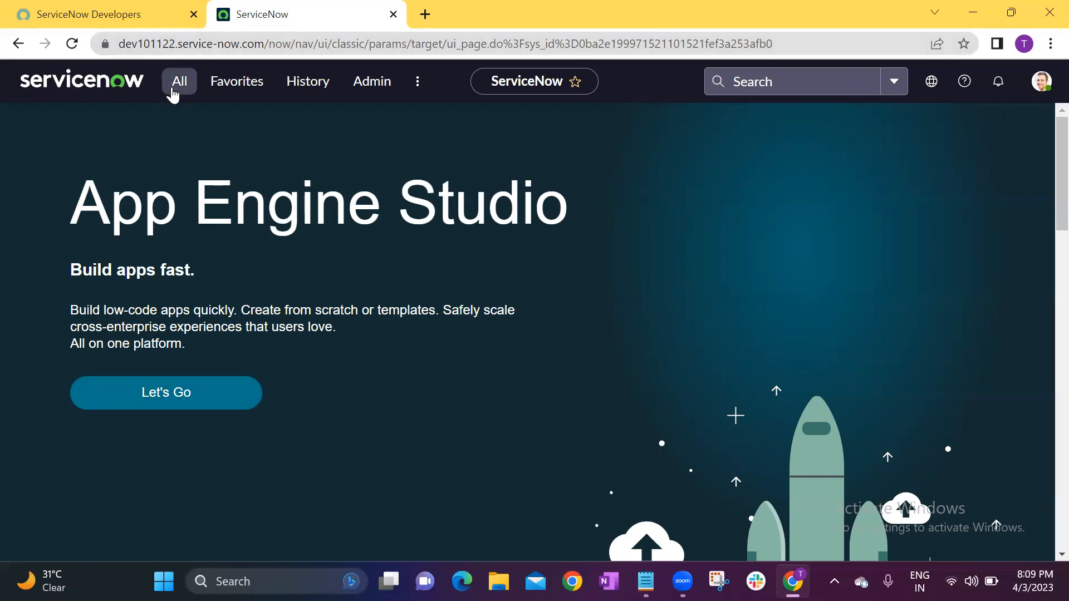
Find the Tables module under System Definition by filtering the navigator for tables, and look through the list of tables.
{"action": "left_click", "coordinate": [174, 92]}
{"action": "key", "text": "BackSpace"}
{"action": "key", "text": "BackSpace"}
{"action": "key", "text": "BackSpace"}
{"action": "key", "text": "BackSpace"}
{"action": "key", "text": "BackSpace"}
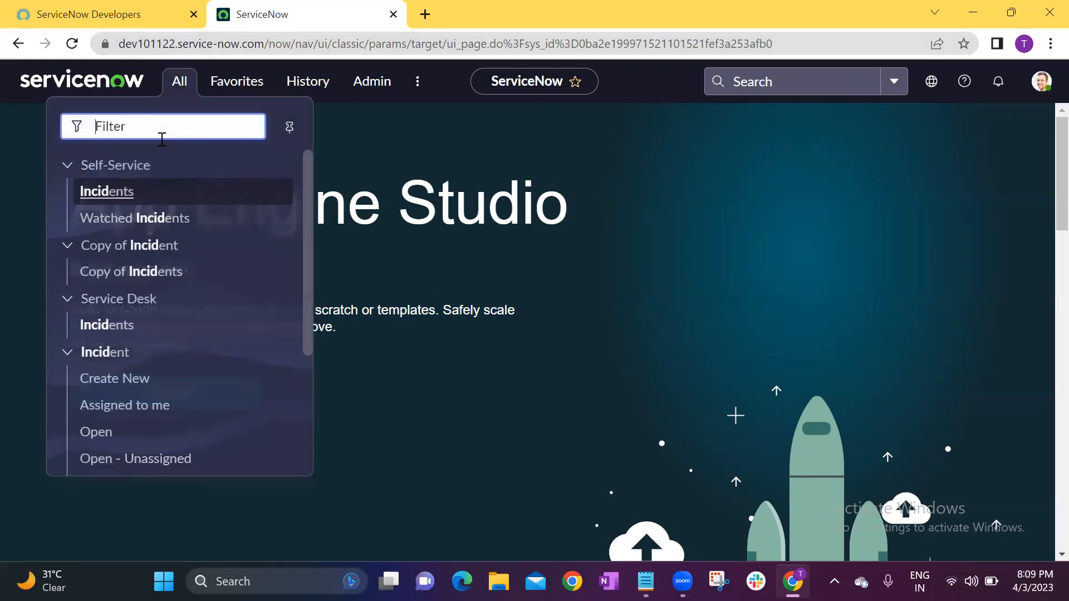
{"action": "type", "text": "tables"}
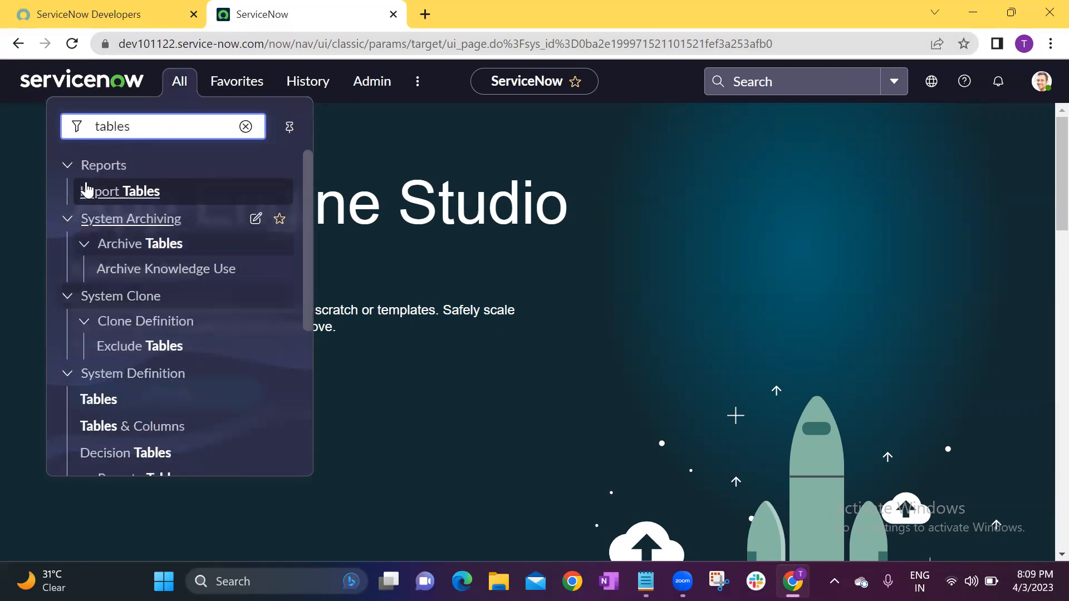
{"action": "left_click", "coordinate": [93, 400]}
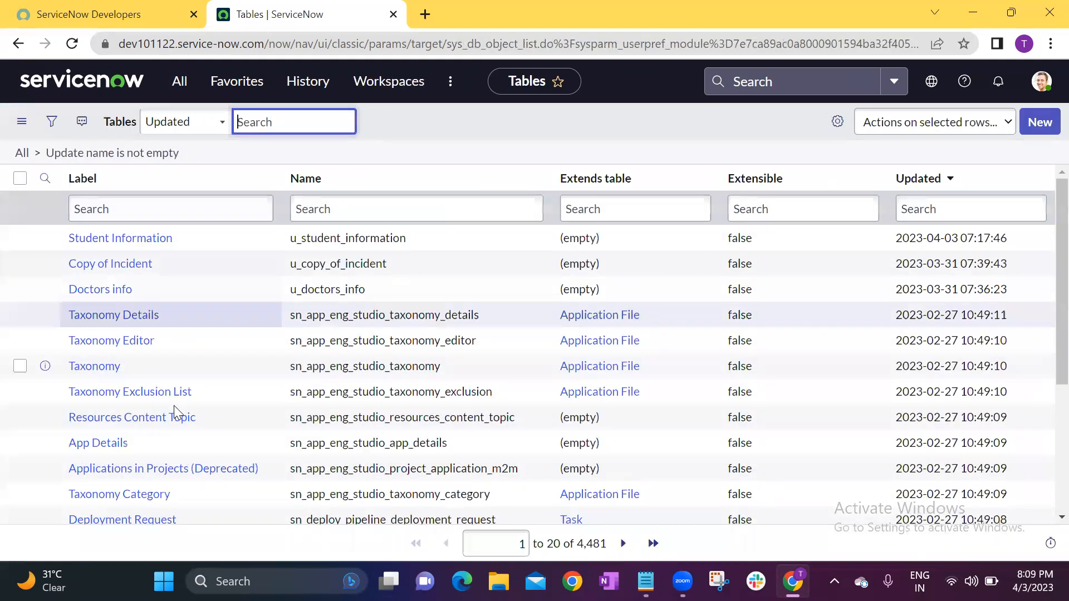
{"action": "scroll", "coordinate": [208, 325], "scroll_direction": "down", "scroll_amount": 3}
{"action": "scroll", "coordinate": [207, 324], "scroll_direction": "up", "scroll_amount": 3}
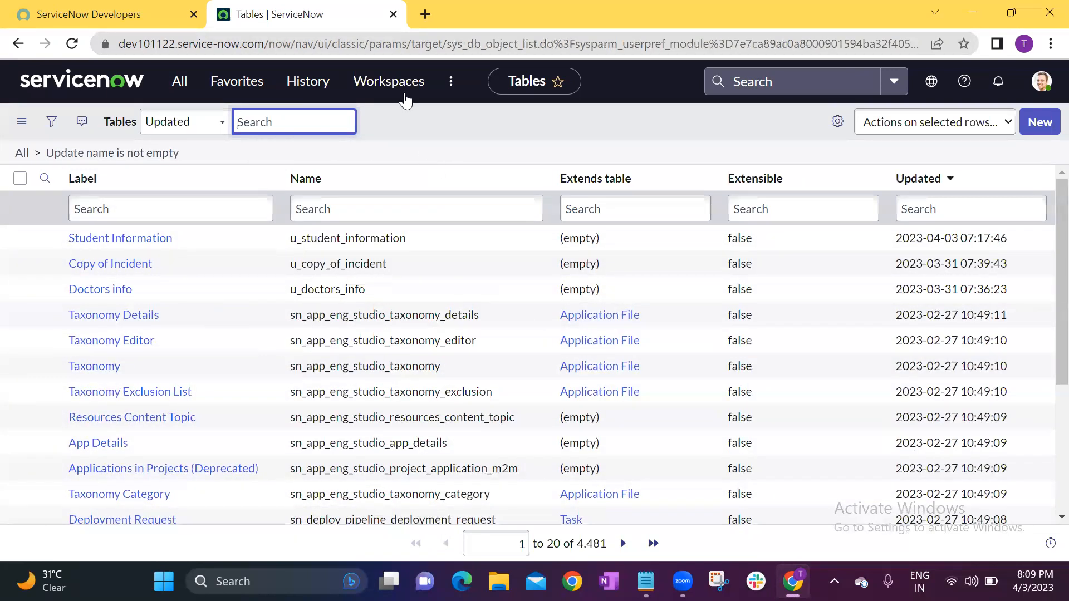
{"action": "left_click", "coordinate": [458, 125]}
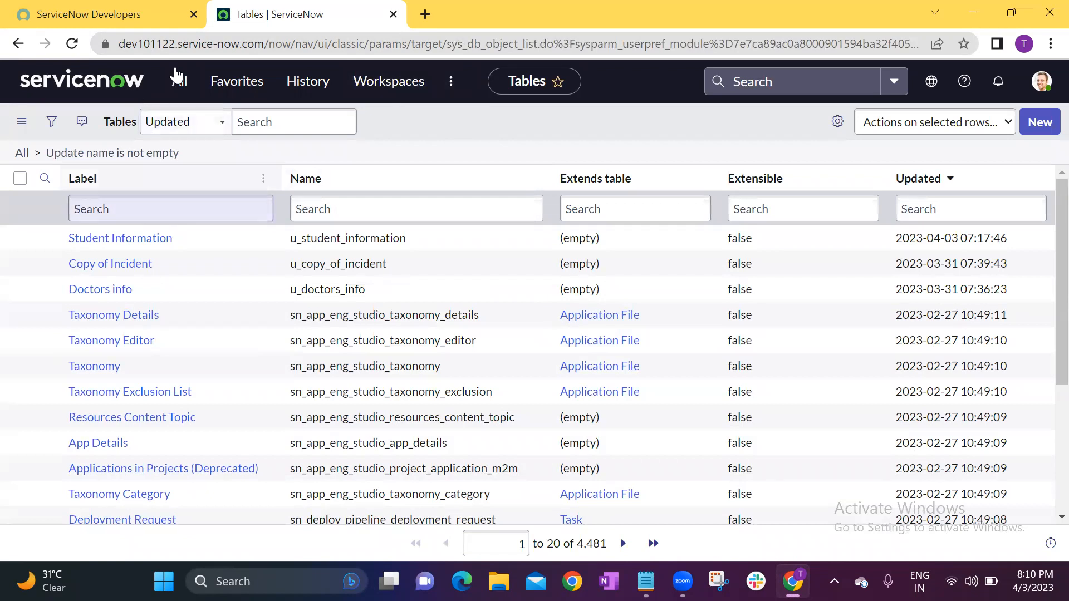
Find the Student Informations module by filtering the navigator for student, and open a blank form for a new record.
{"action": "left_click", "coordinate": [179, 90]}
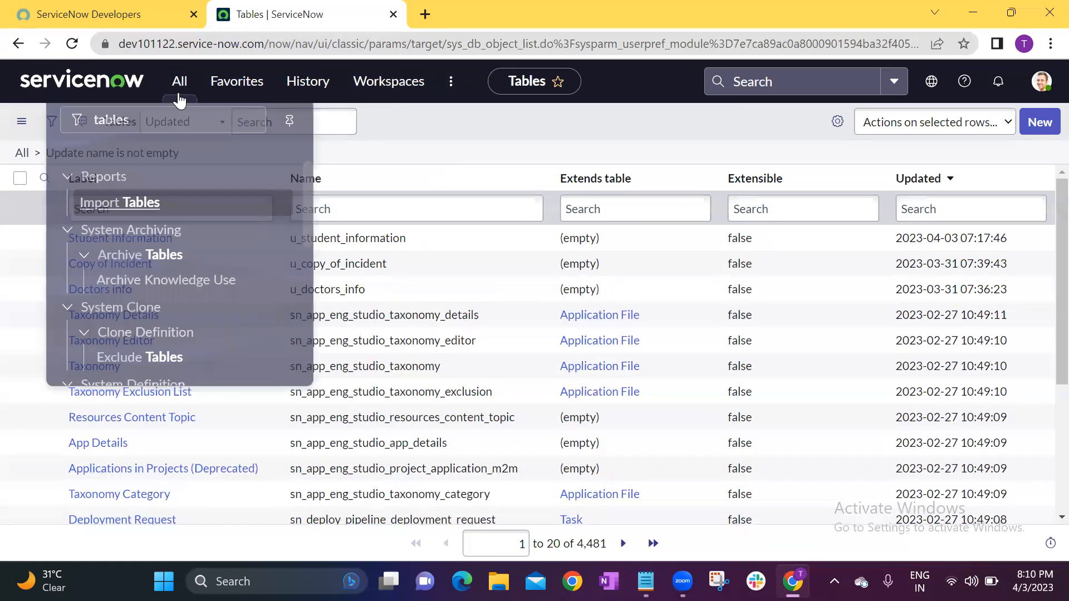
{"action": "double_click", "coordinate": [158, 127]}
{"action": "type", "text": "student"}
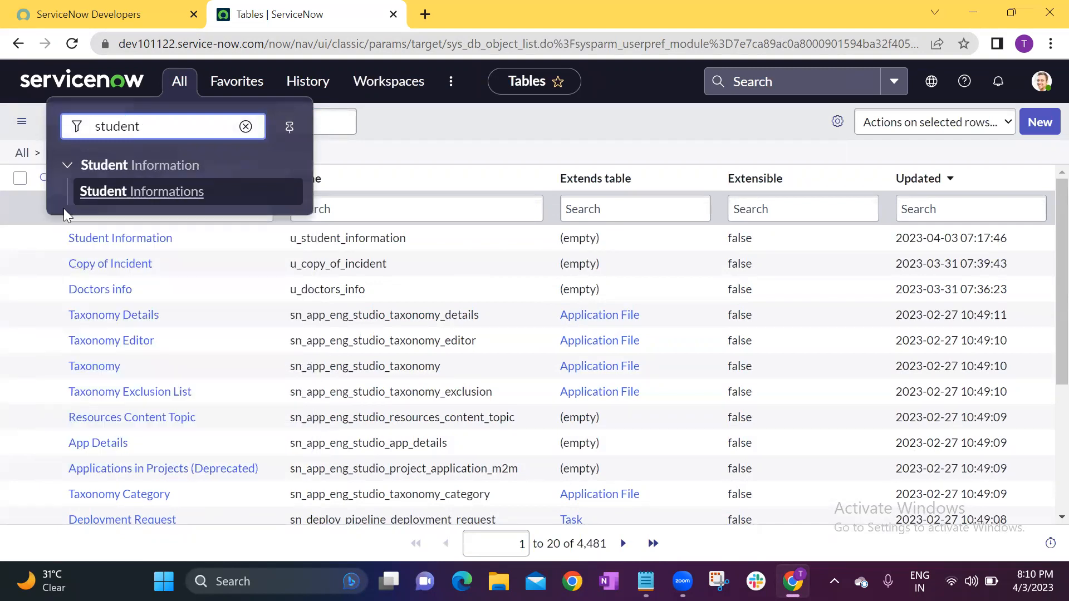
{"action": "left_click", "coordinate": [153, 196]}
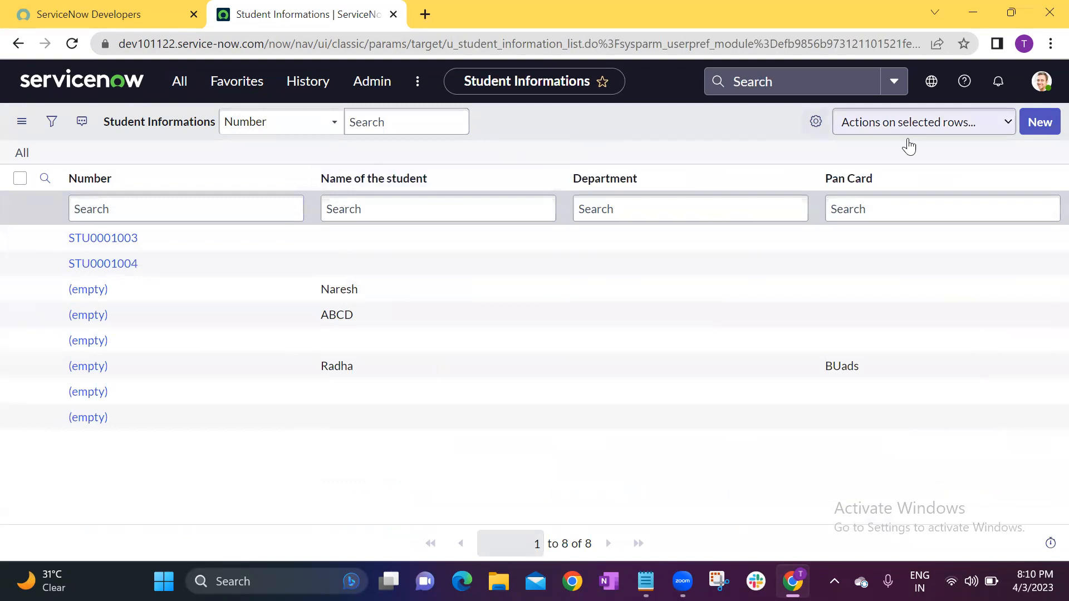
{"action": "left_click", "coordinate": [1039, 124]}
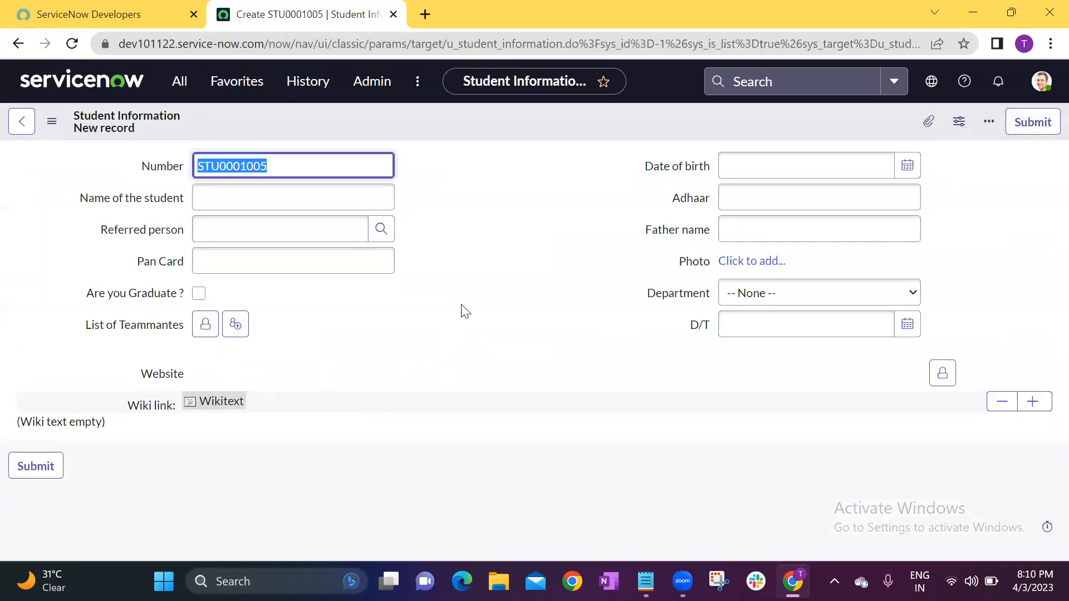
{"action": "left_click", "coordinate": [461, 310]}
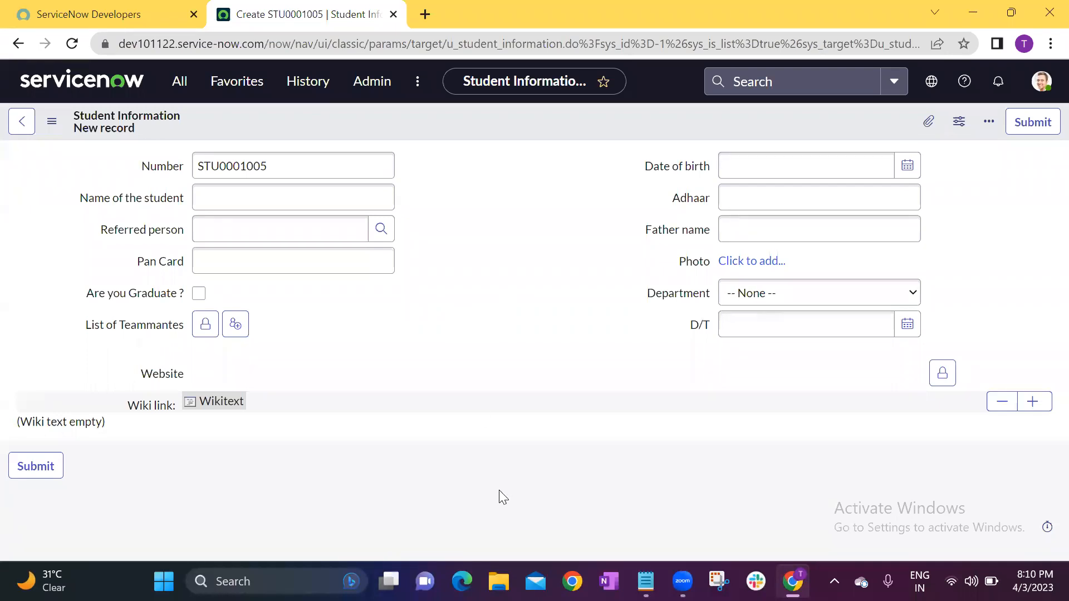
Switch to the Notepad topic list, highlight the Dictionary entry, and return to the new student record form.
{"action": "left_click", "coordinate": [646, 581]}
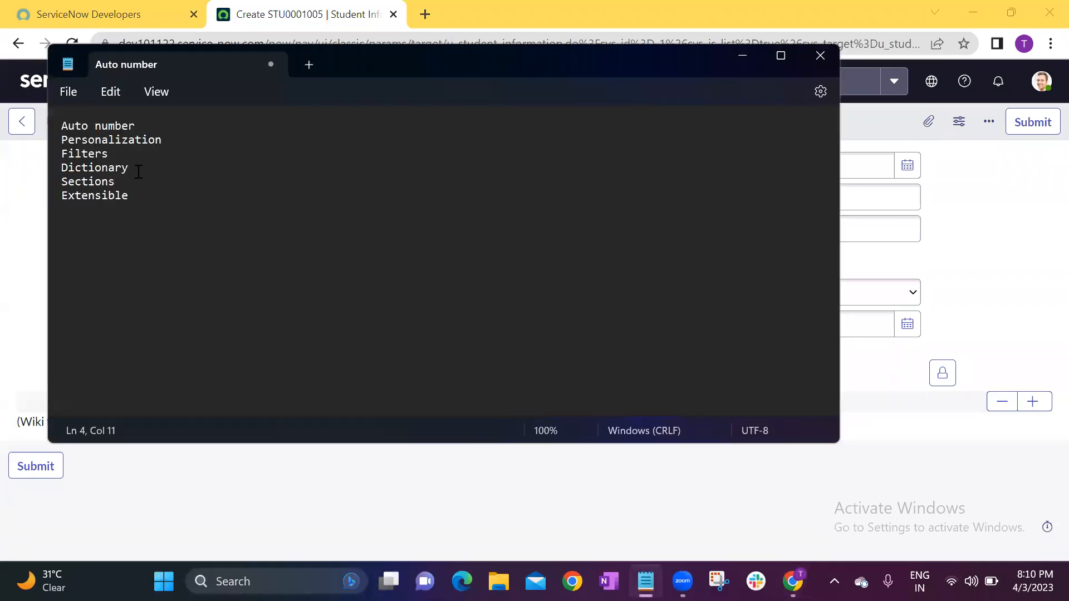
{"action": "left_click_drag", "start_coordinate": [133, 171], "coordinate": [30, 171]}
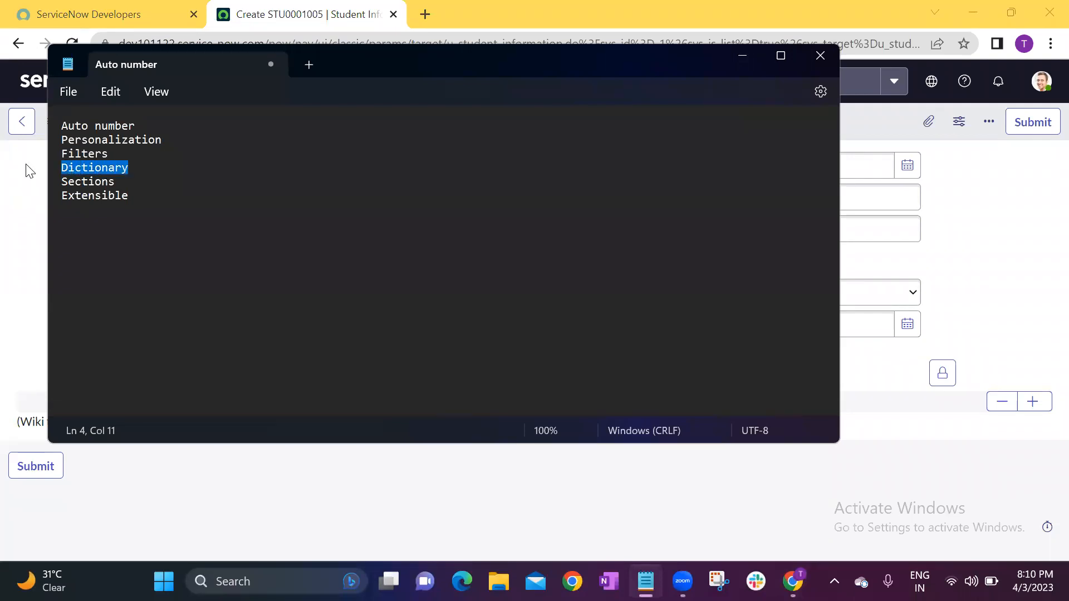
{"action": "left_click", "coordinate": [209, 161]}
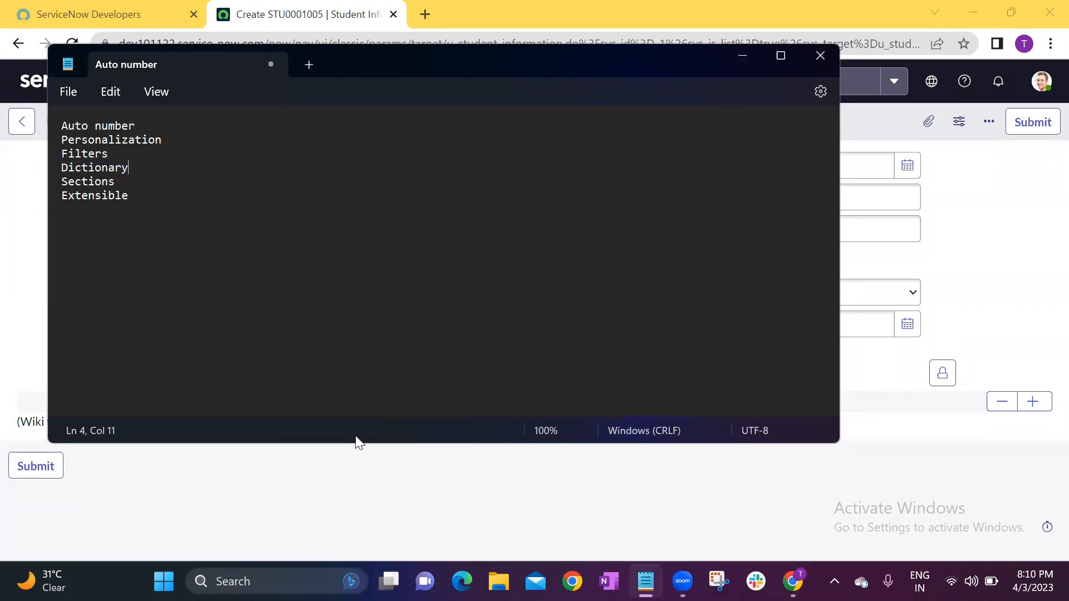
{"action": "key", "text": "alt+Tab"}
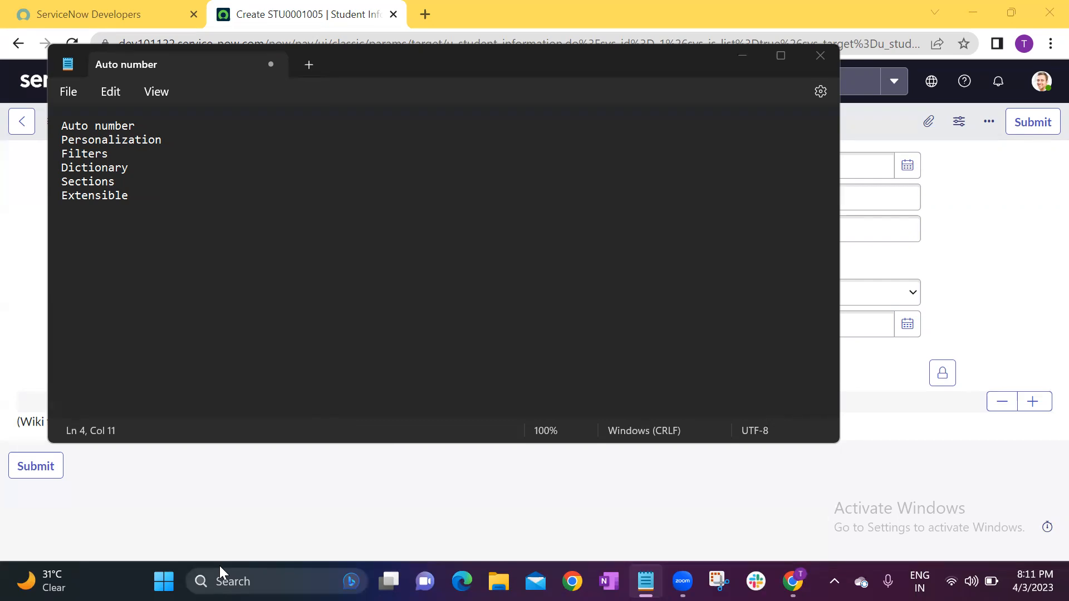
{"action": "left_click", "coordinate": [225, 200]}
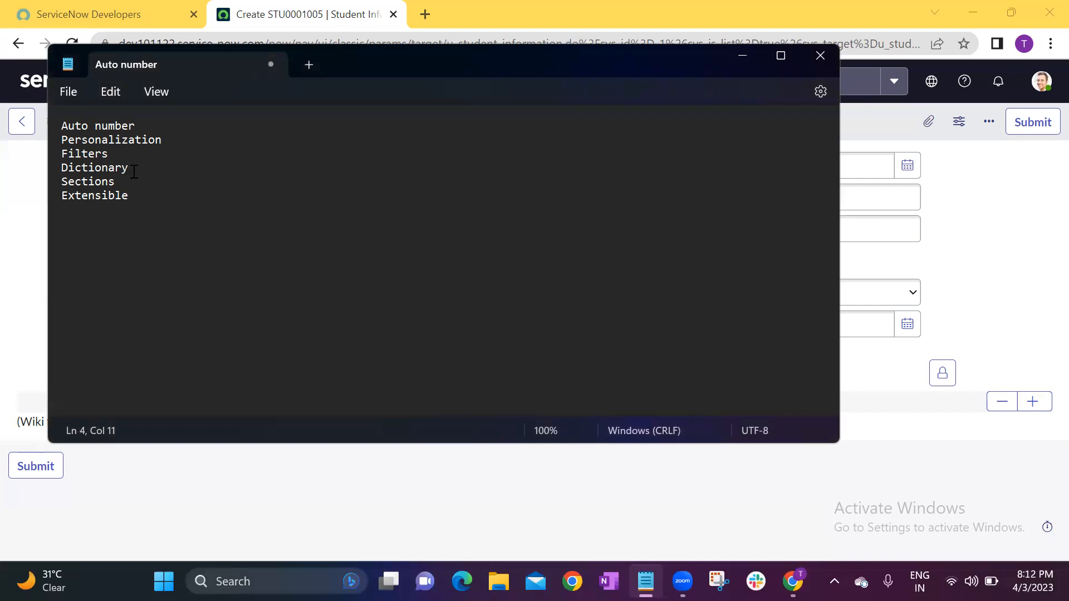
{"action": "left_click", "coordinate": [31, 203]}
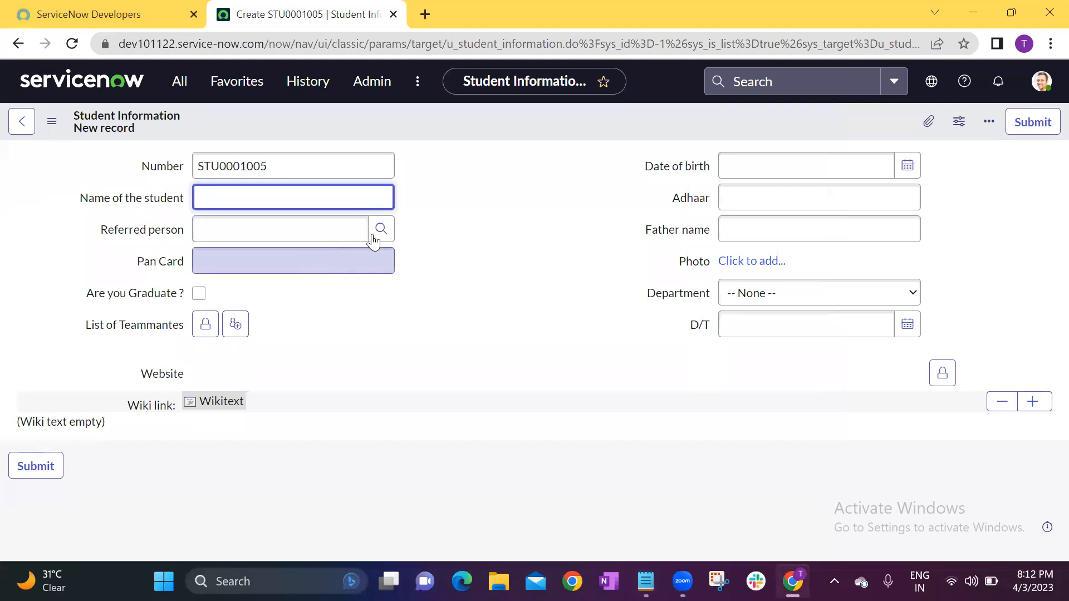
Open the Dictionary module under System Definition by filtering the navigator for dictionary, and look over the entries and their total count.
{"action": "left_click", "coordinate": [174, 89]}
{"action": "type", "text": "d"}
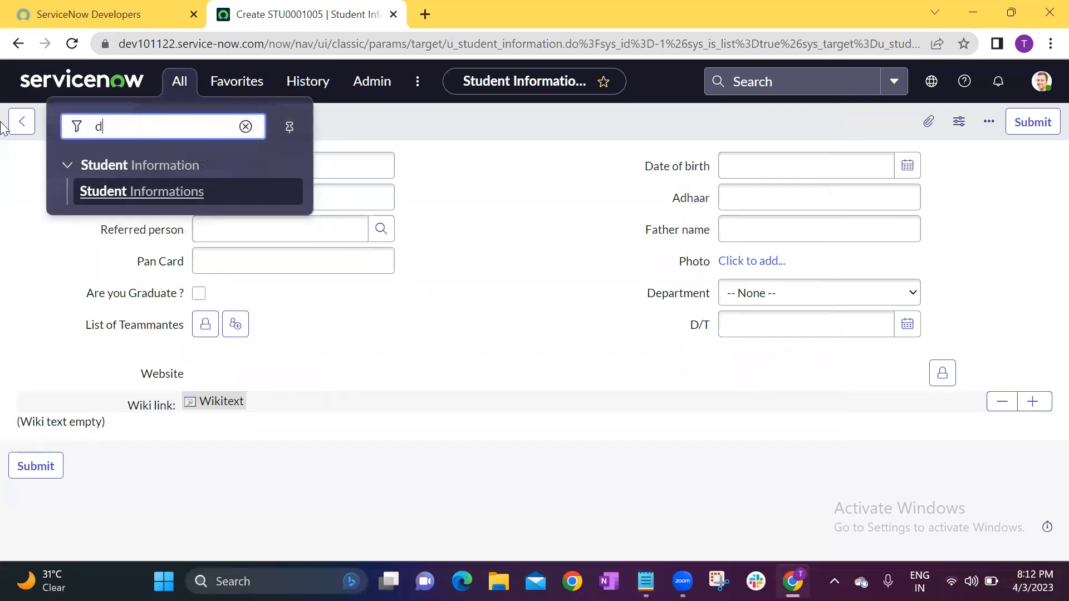
{"action": "type", "text": "ictionary"}
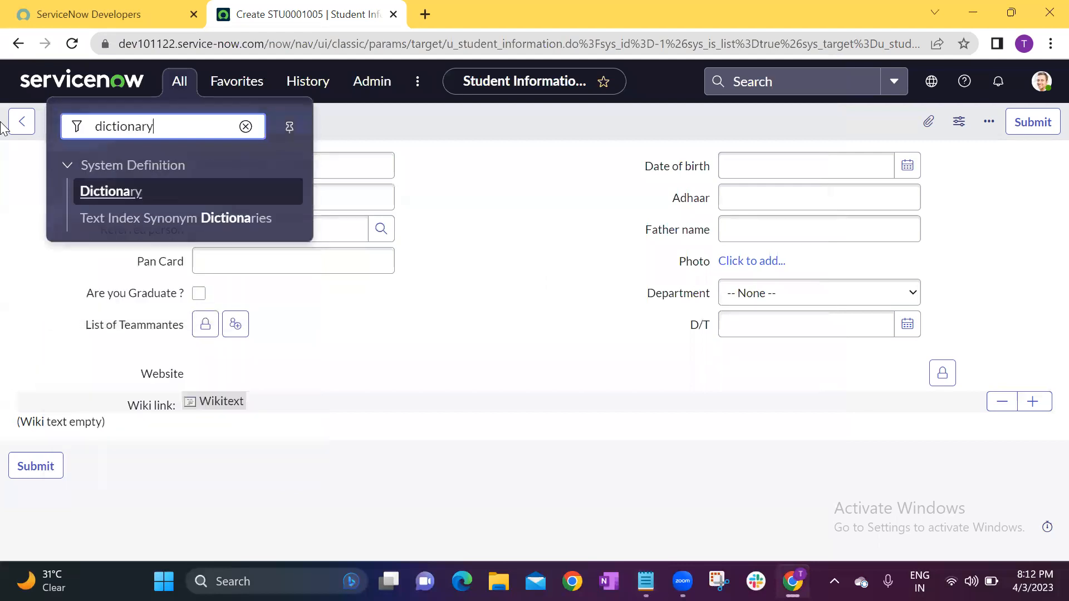
{"action": "left_click", "coordinate": [117, 192]}
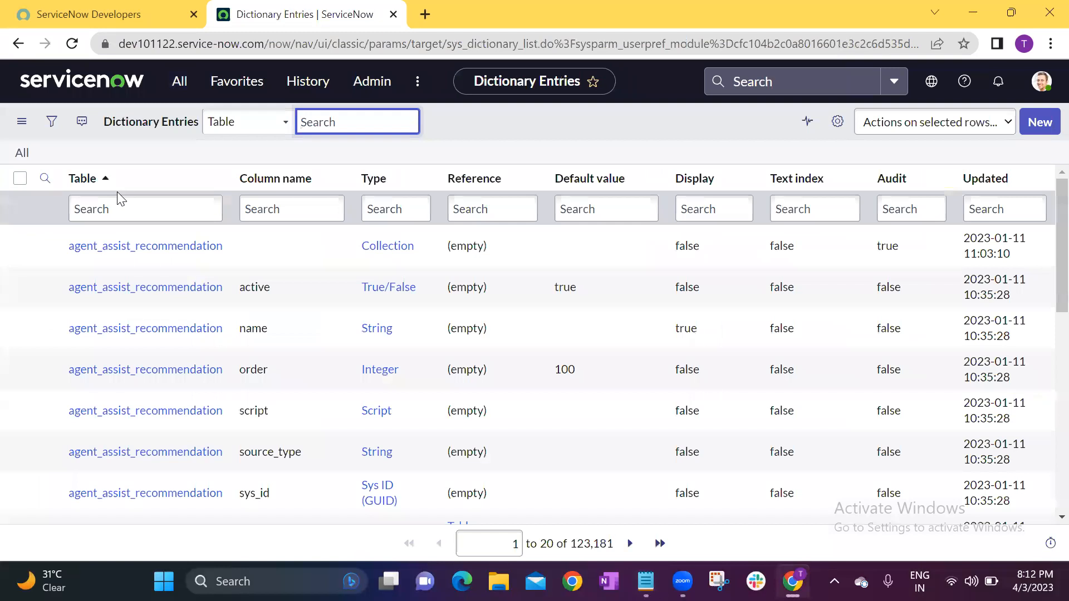
{"action": "scroll", "coordinate": [192, 384], "scroll_direction": "down", "scroll_amount": 4}
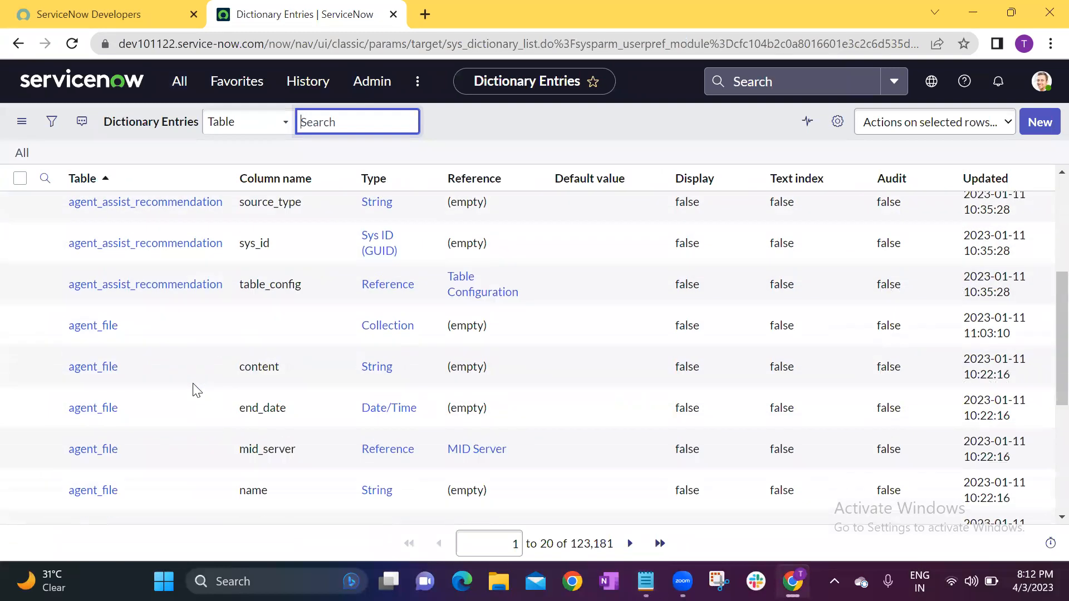
{"action": "scroll", "coordinate": [193, 384], "scroll_direction": "up", "scroll_amount": 4}
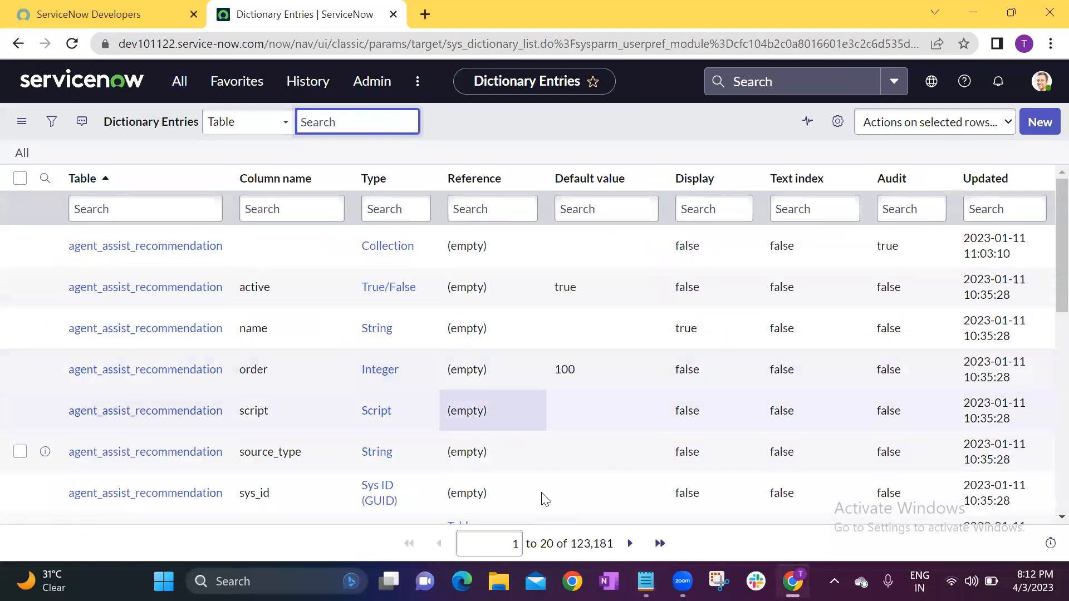
{"action": "left_click", "coordinate": [517, 122]}
{"action": "left_click_drag", "start_coordinate": [572, 543], "coordinate": [614, 548]}
{"action": "left_click", "coordinate": [614, 550]}
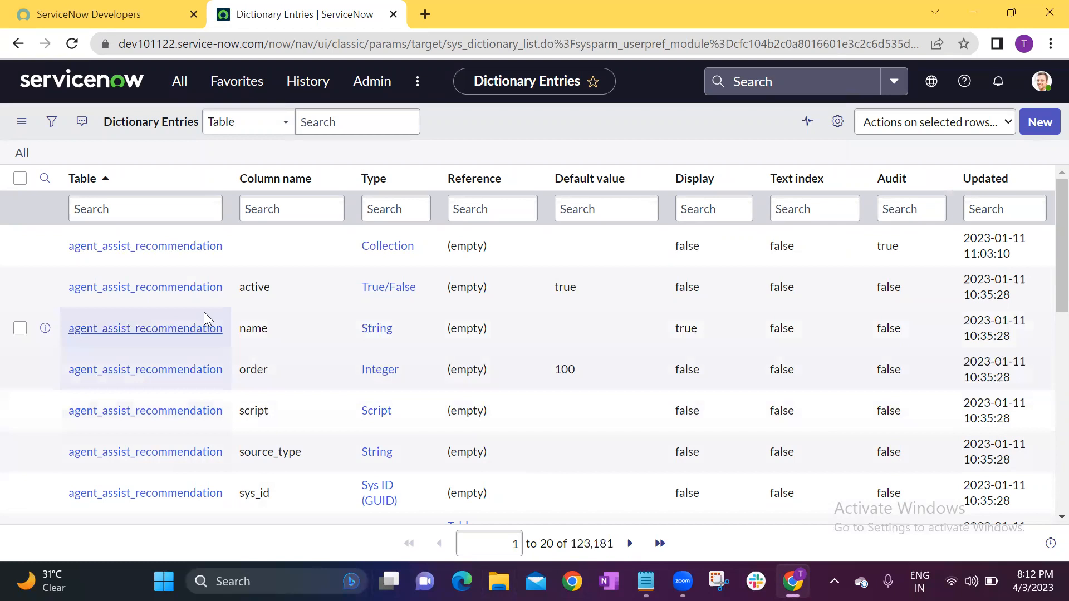
{"action": "scroll", "coordinate": [218, 490], "scroll_direction": "down", "scroll_amount": 8}
{"action": "scroll", "coordinate": [218, 496], "scroll_direction": "up", "scroll_amount": 10}
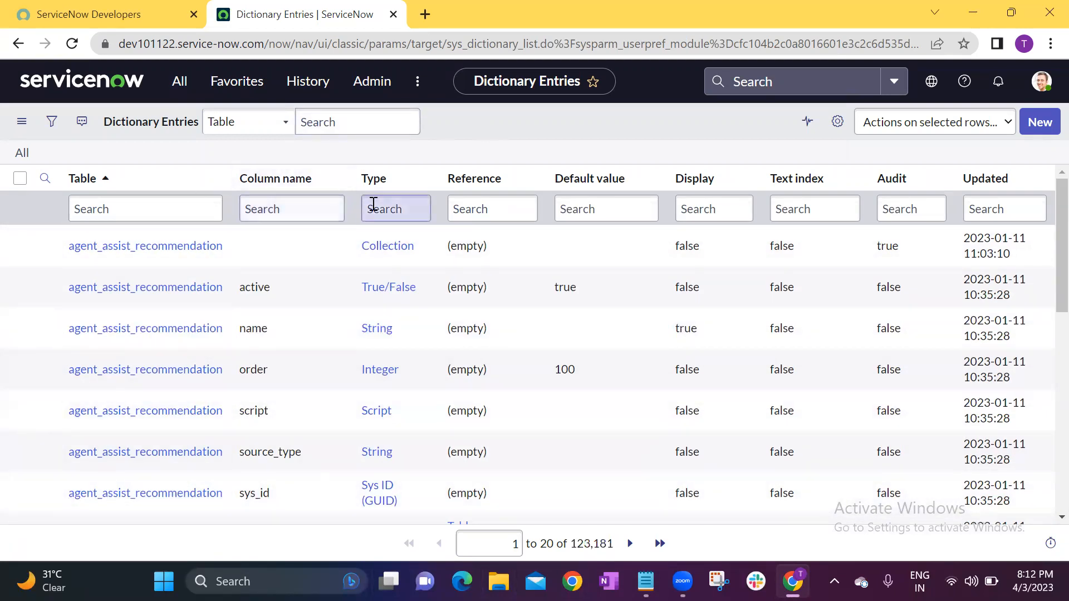
Search the Table column of the dictionary entries for *student.
{"action": "left_click", "coordinate": [142, 212]}
{"action": "type", "text": "*student"}
{"action": "key", "text": "Return"}
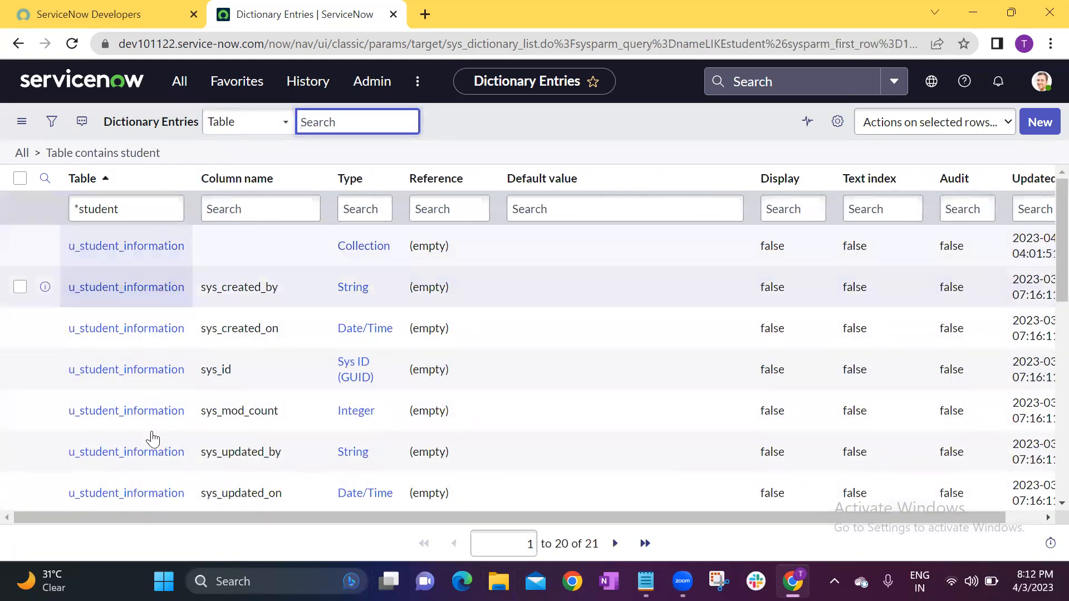
Examine the column names and types of the u_student_information table, from u_adhaar through u_pan_card.
{"action": "scroll", "coordinate": [251, 413], "scroll_direction": "down", "scroll_amount": 4}
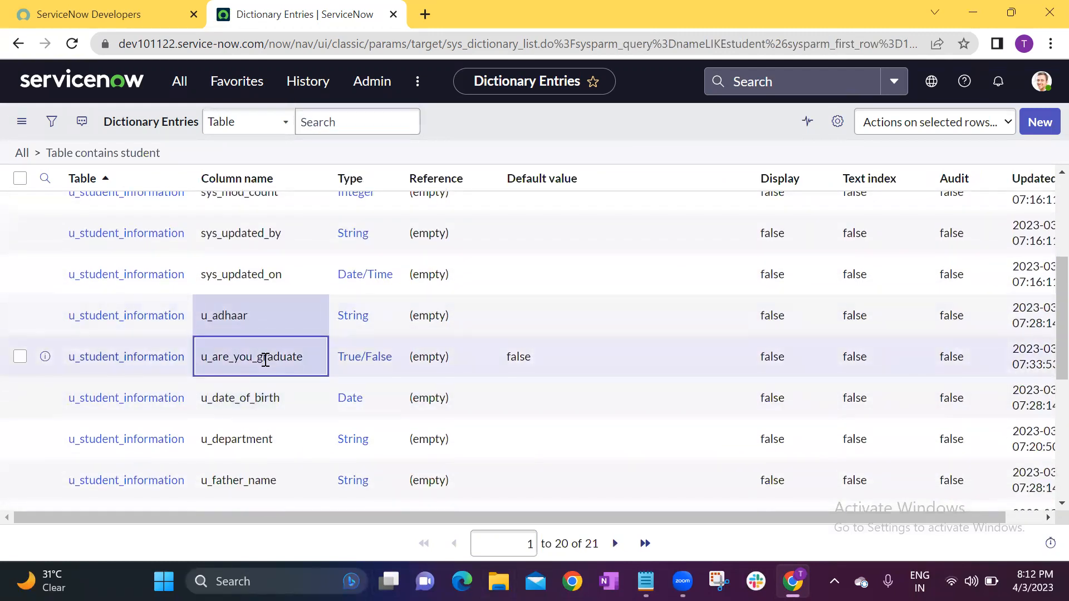
{"action": "left_click", "coordinate": [264, 400]}
{"action": "left_click_drag", "start_coordinate": [265, 439], "coordinate": [270, 480]}
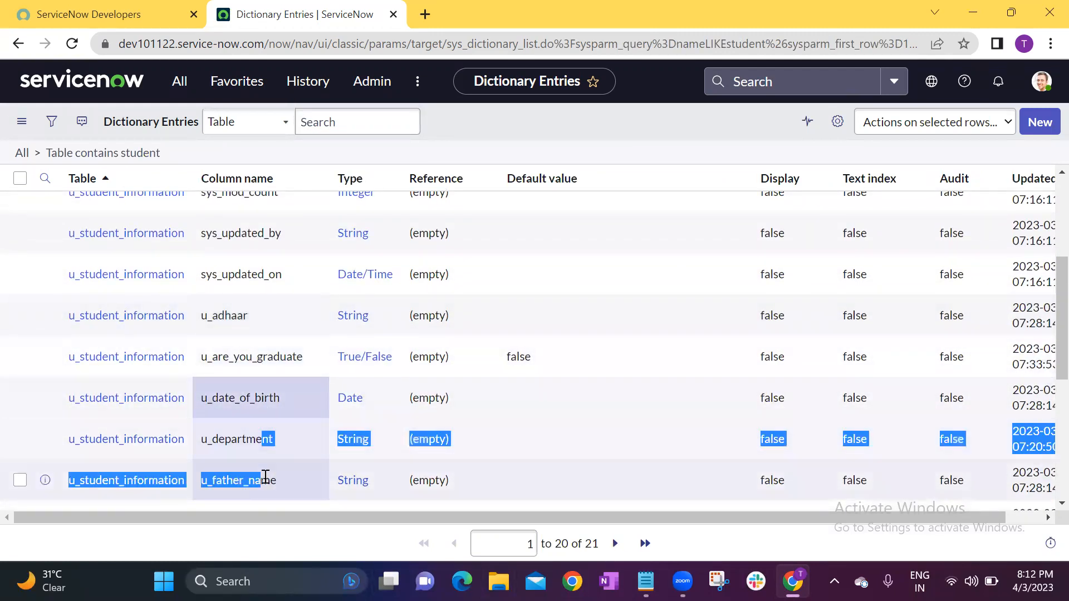
{"action": "left_click", "coordinate": [265, 481]}
{"action": "scroll", "coordinate": [278, 486], "scroll_direction": "down", "scroll_amount": 2}
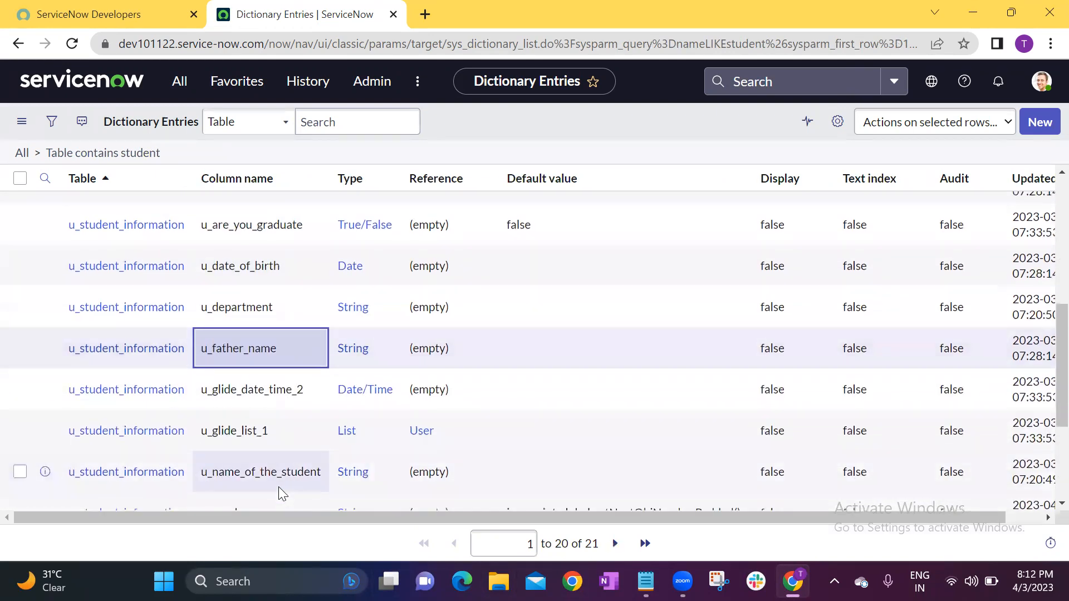
{"action": "left_click", "coordinate": [302, 397]}
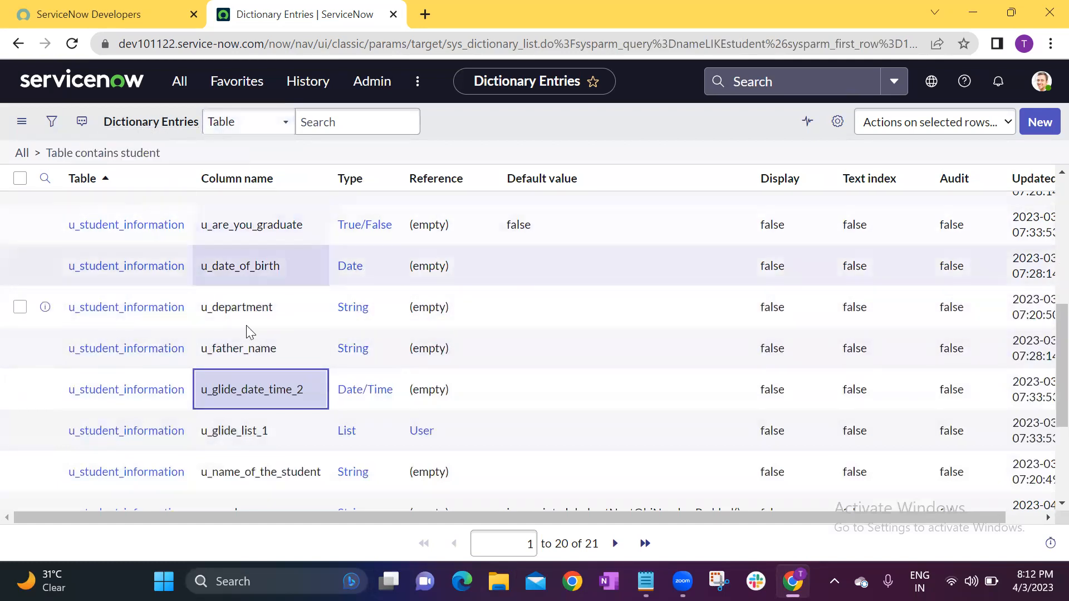
{"action": "scroll", "coordinate": [245, 429], "scroll_direction": "down", "scroll_amount": 2}
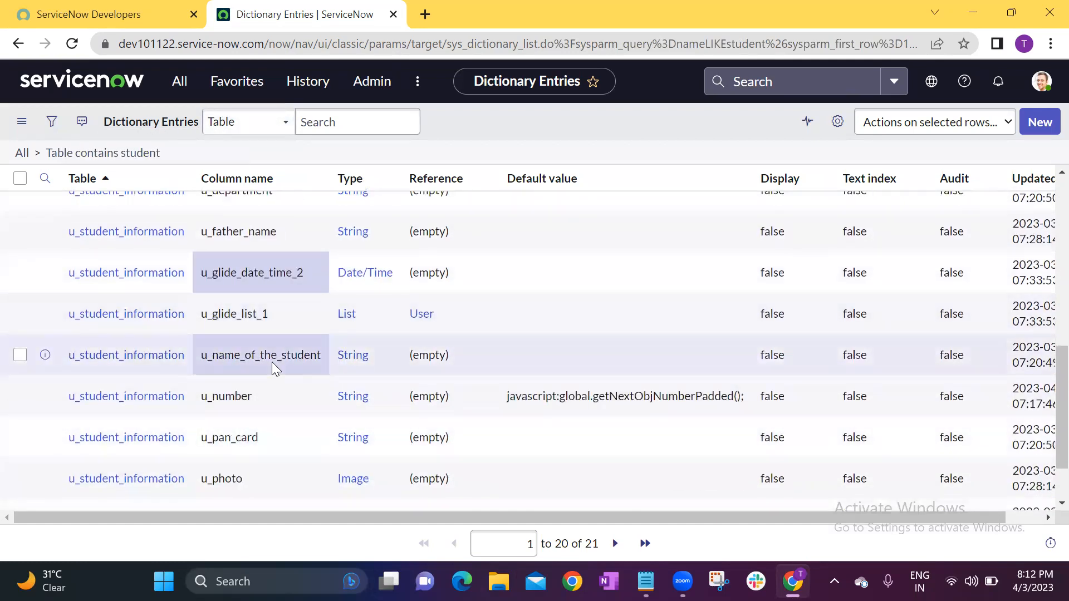
{"action": "left_click", "coordinate": [271, 361]}
{"action": "left_click", "coordinate": [258, 395]}
{"action": "left_click", "coordinate": [259, 448]}
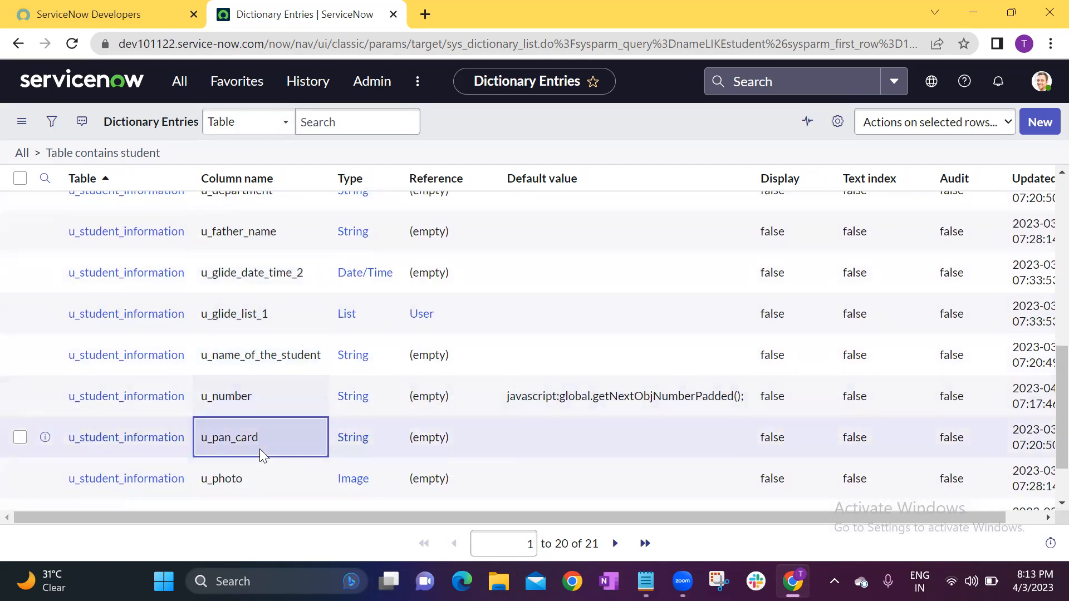
Filter the navigator for student, open the Student Informations list in a separate browser tab, and start a new record.
{"action": "scroll", "coordinate": [259, 448], "scroll_direction": "down", "scroll_amount": 2}
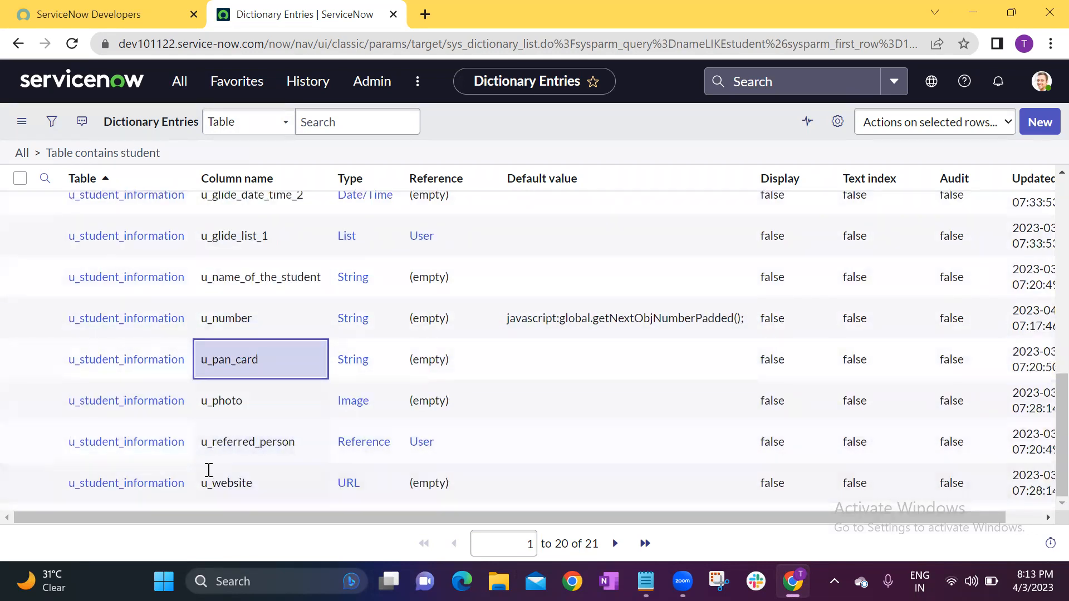
{"action": "scroll", "coordinate": [142, 361], "scroll_direction": "up", "scroll_amount": 5}
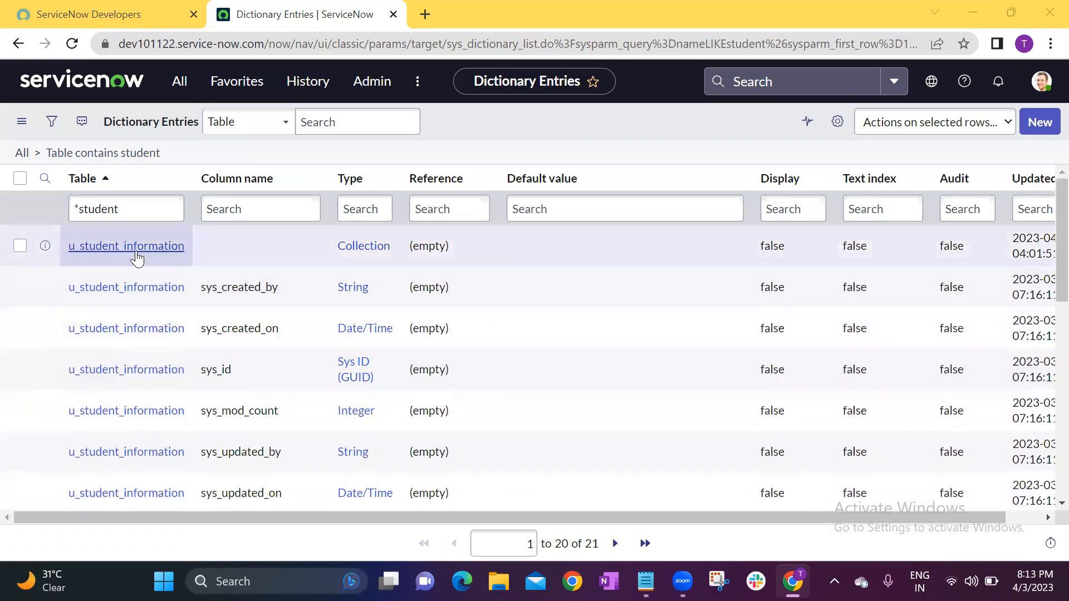
{"action": "left_click", "coordinate": [177, 81]}
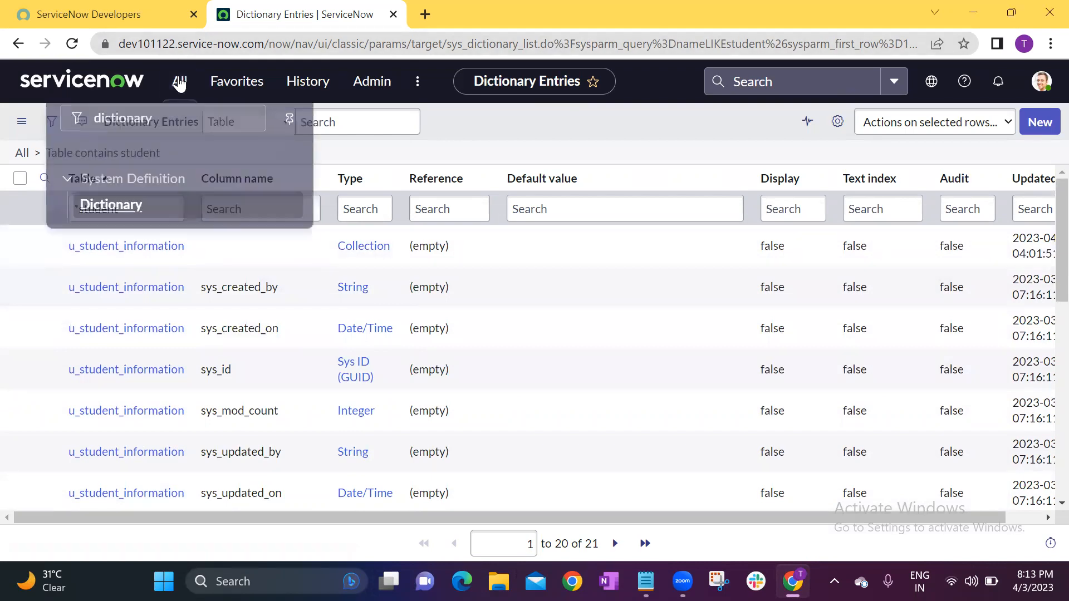
{"action": "type", "text": "d"}
{"action": "key", "text": "BackSpace"}
{"action": "key", "text": "BackSpace"}
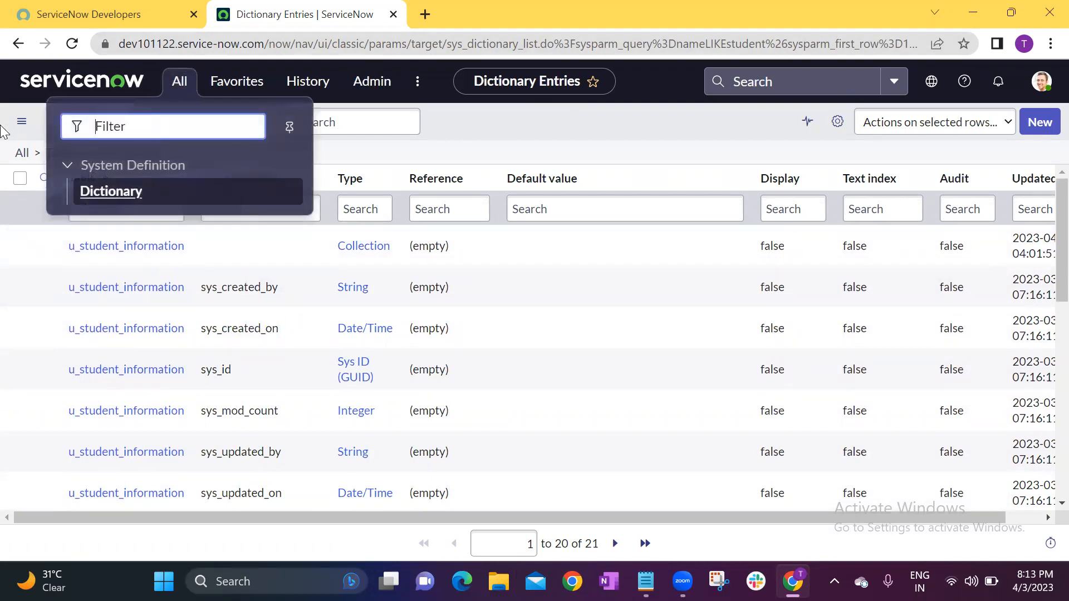
{"action": "type", "text": "student"}
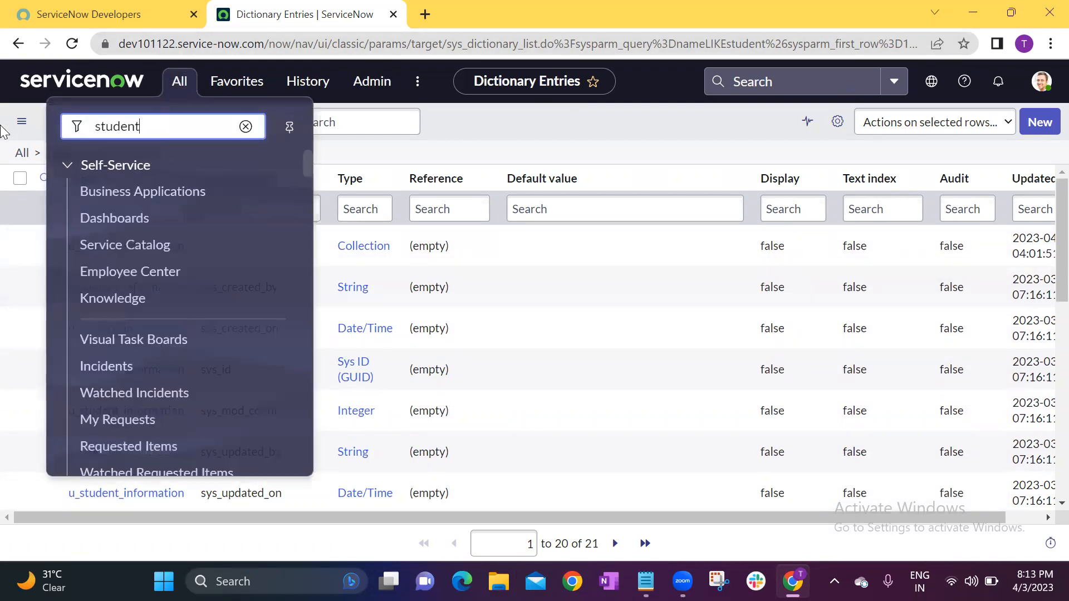
{"action": "left_click", "coordinate": [137, 199]}
{"action": "middle_click", "coordinate": [137, 204]}
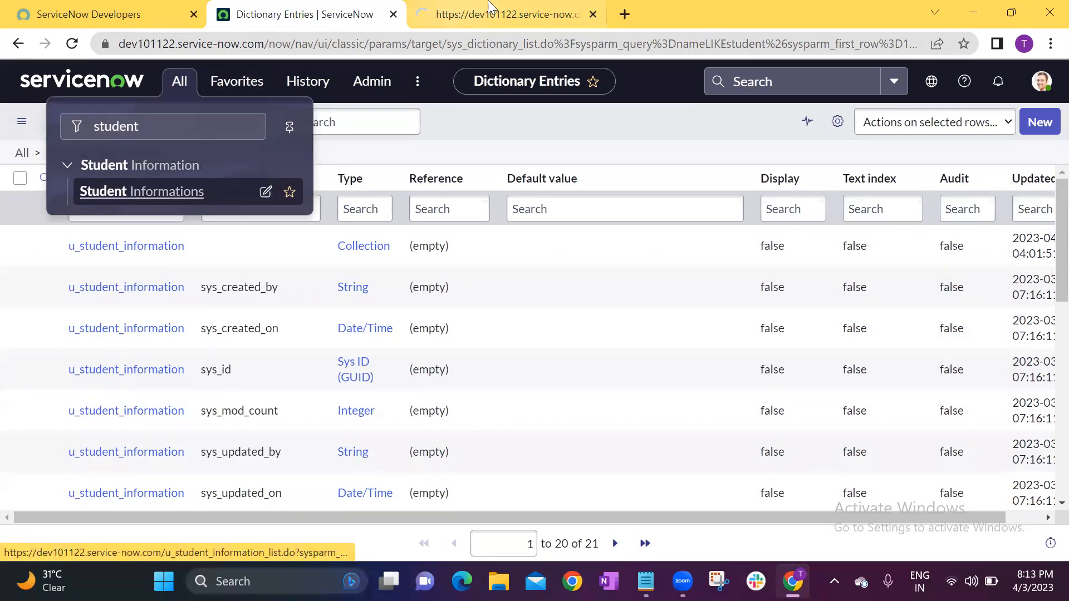
{"action": "left_click", "coordinate": [508, 11]}
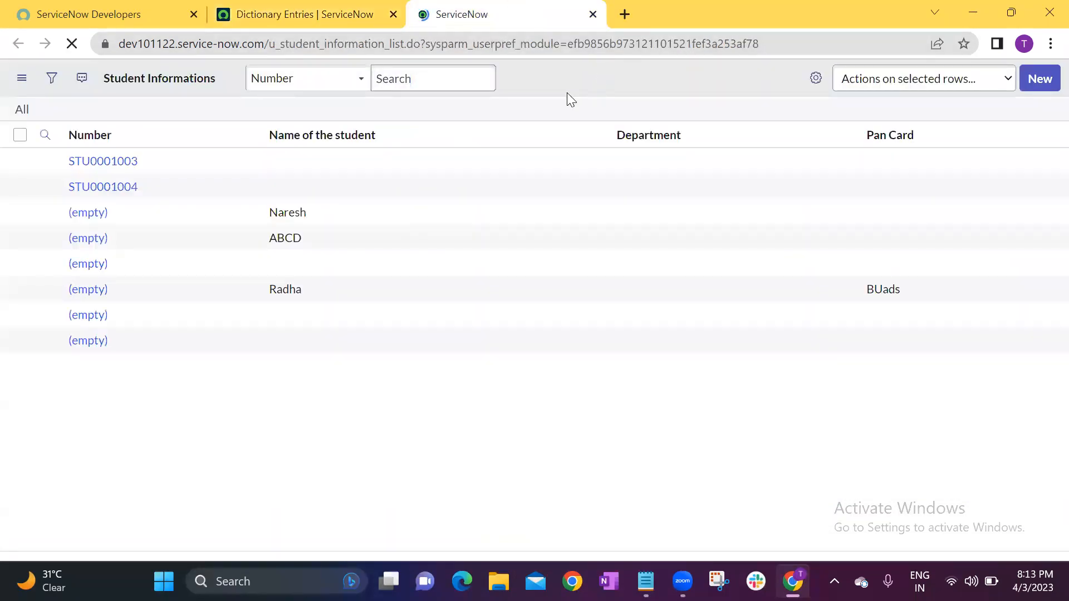
{"action": "left_click", "coordinate": [1046, 84]}
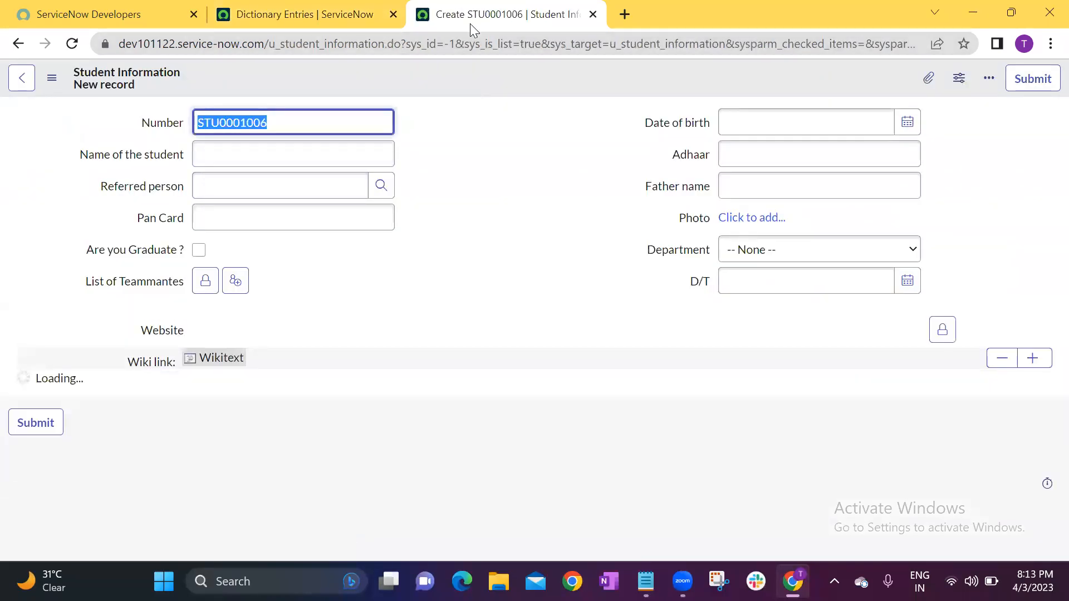
Open the Student Information form's layout configuration and add a new String field named ABCDEF with length Small (40).
{"action": "right_click", "coordinate": [476, 78]}
{"action": "mouse_move", "coordinate": [509, 112]}
{"action": "left_click", "coordinate": [618, 135]}
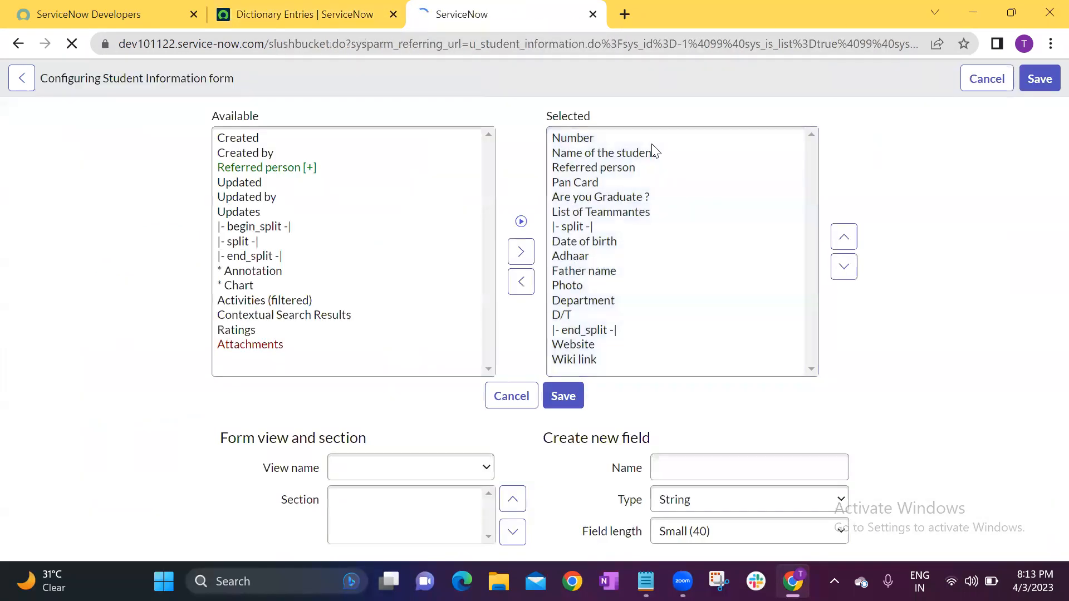
{"action": "left_click", "coordinate": [694, 467]}
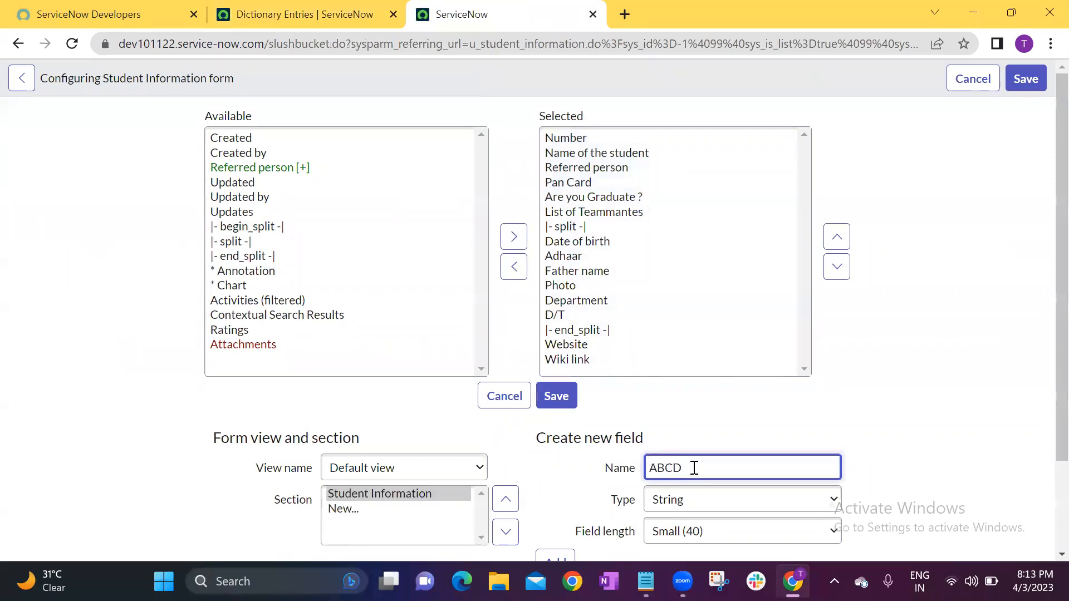
{"action": "type", "text": "ABCDEF"}
{"action": "scroll", "coordinate": [839, 341], "scroll_direction": "down", "scroll_amount": 2}
{"action": "left_click", "coordinate": [566, 464]}
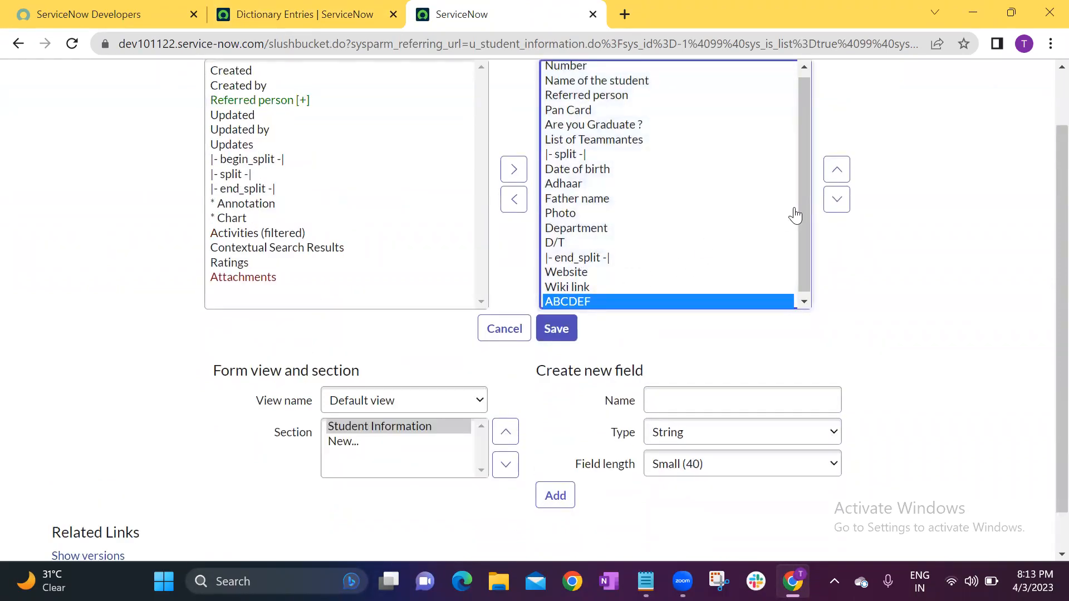
Place the ABCDEF field just above Website in the selected fields and save the form layout.
{"action": "left_click", "coordinate": [837, 169]}
{"action": "left_click", "coordinate": [836, 170]}
{"action": "left_click", "coordinate": [548, 328]}
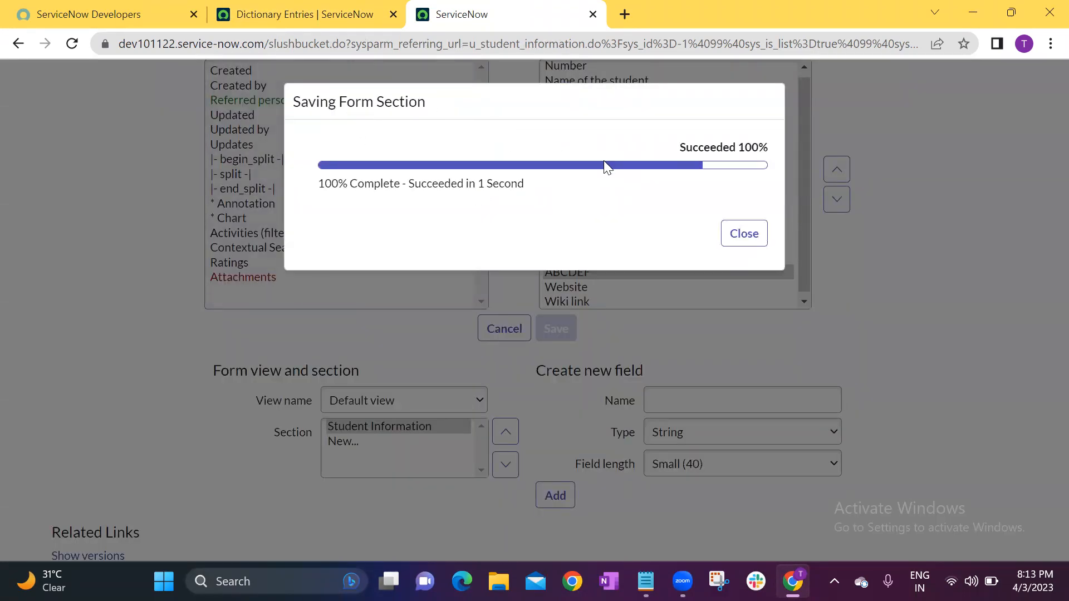
{"action": "left_click", "coordinate": [752, 237]}
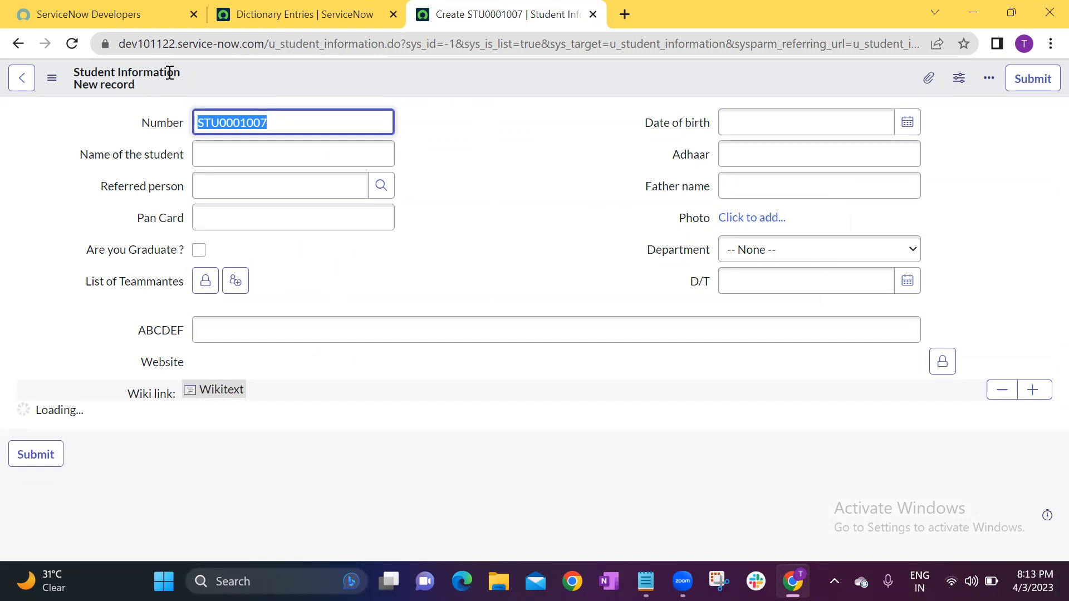
Return to the Dictionary Entries list and look through both pages of the student table's entries.
{"action": "left_click", "coordinate": [312, 11]}
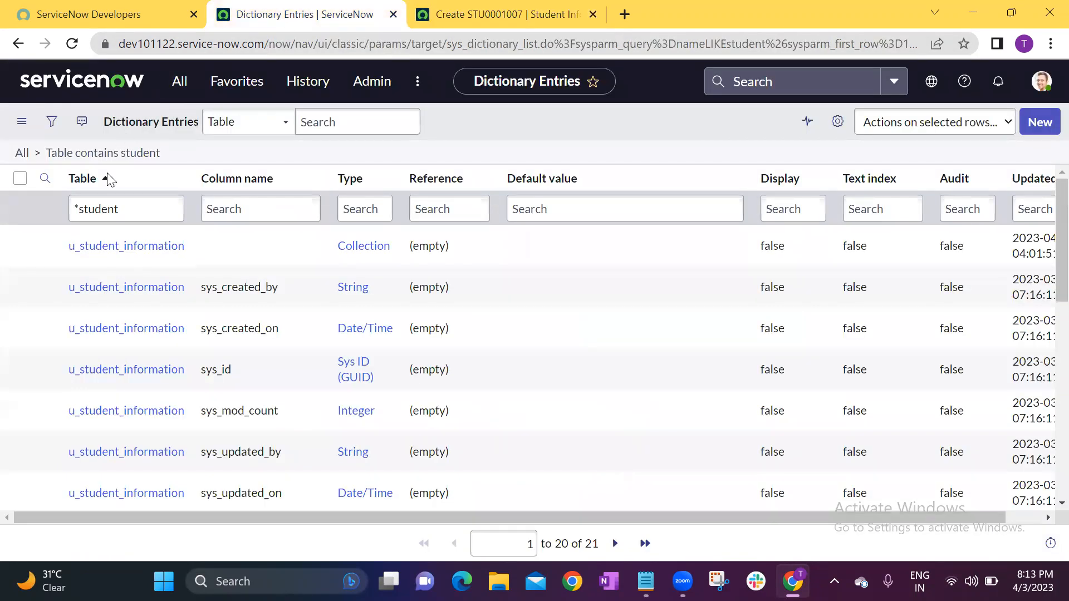
{"action": "scroll", "coordinate": [227, 315], "scroll_direction": "down", "scroll_amount": 6}
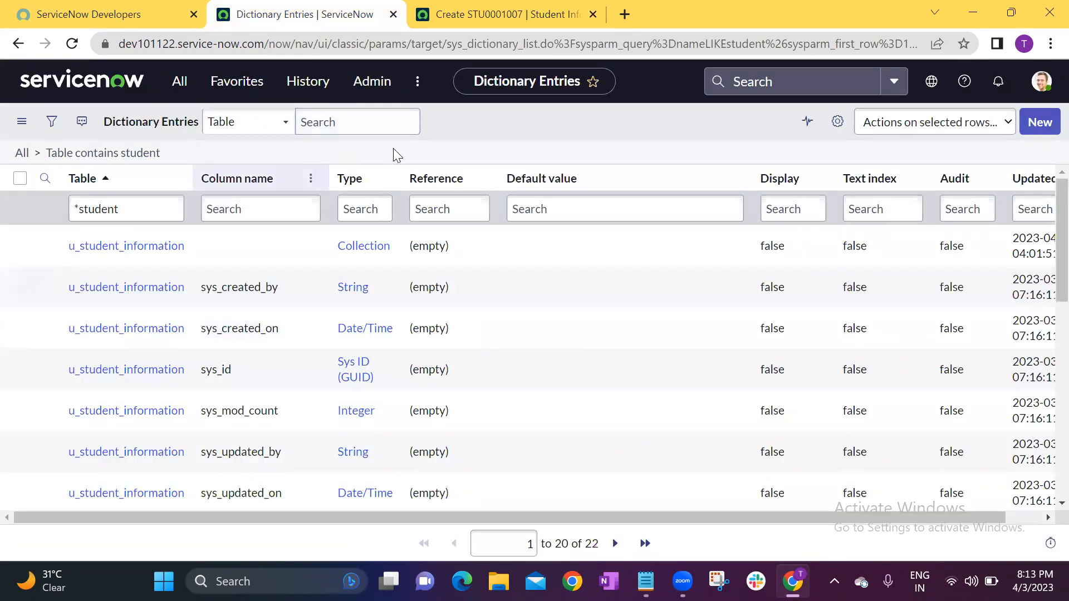
{"action": "scroll", "coordinate": [281, 301], "scroll_direction": "down", "scroll_amount": 8}
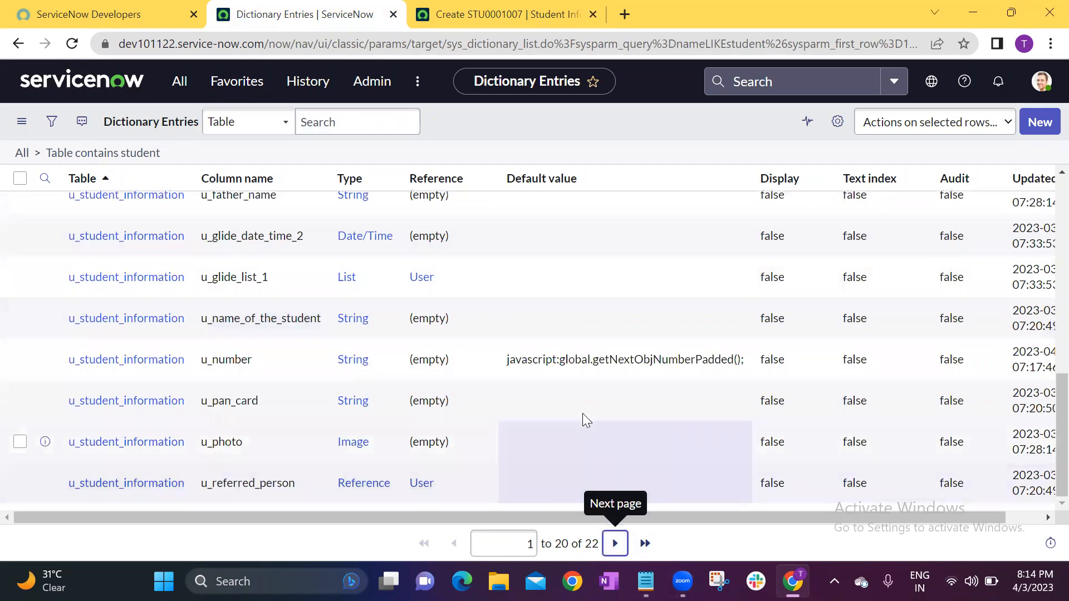
{"action": "left_click", "coordinate": [614, 543]}
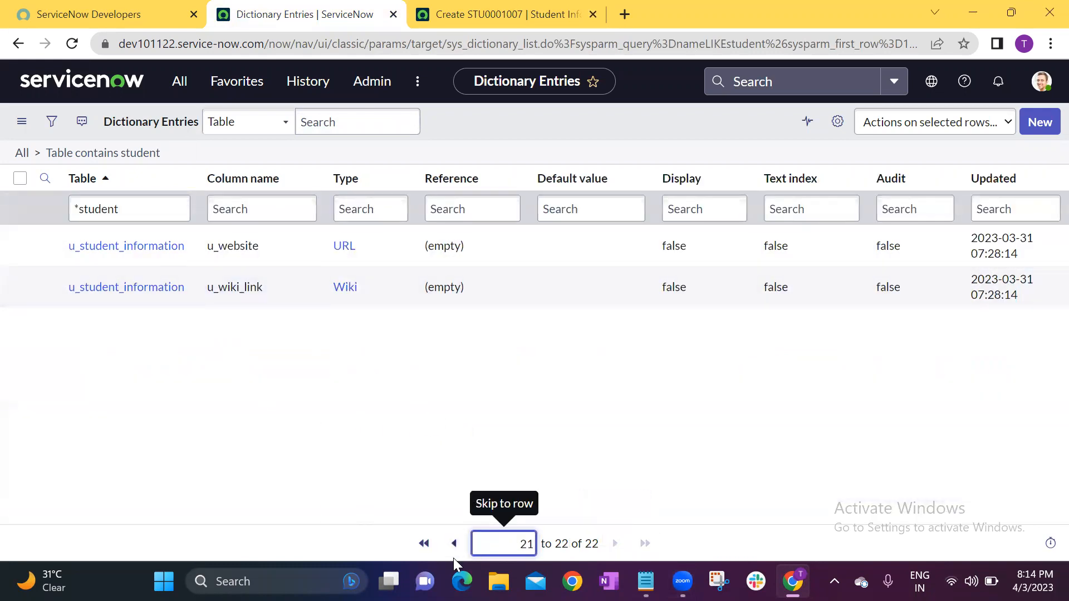
{"action": "left_click", "coordinate": [454, 543]}
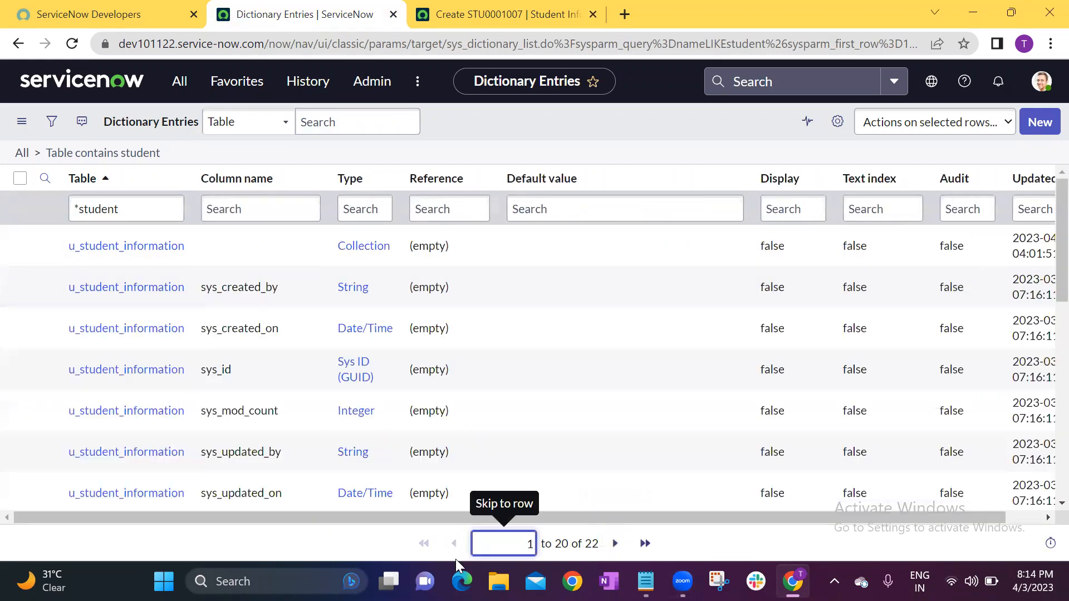
Search the Column name column of the student dictionary entries for *u_.
{"action": "left_click", "coordinate": [284, 202]}
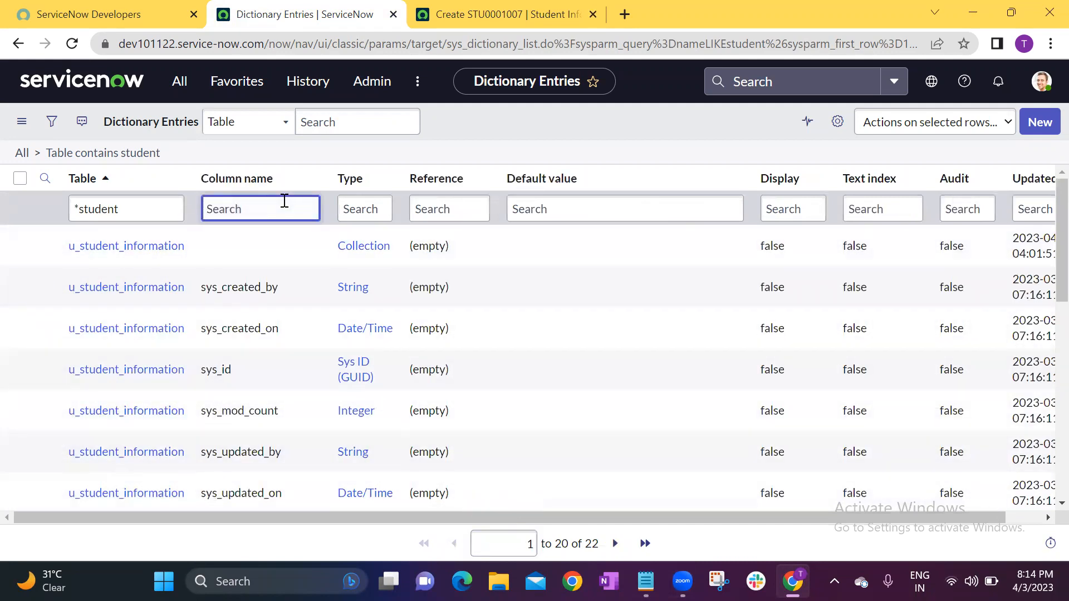
{"action": "type", "text": "*u_"}
{"action": "key", "text": "Return"}
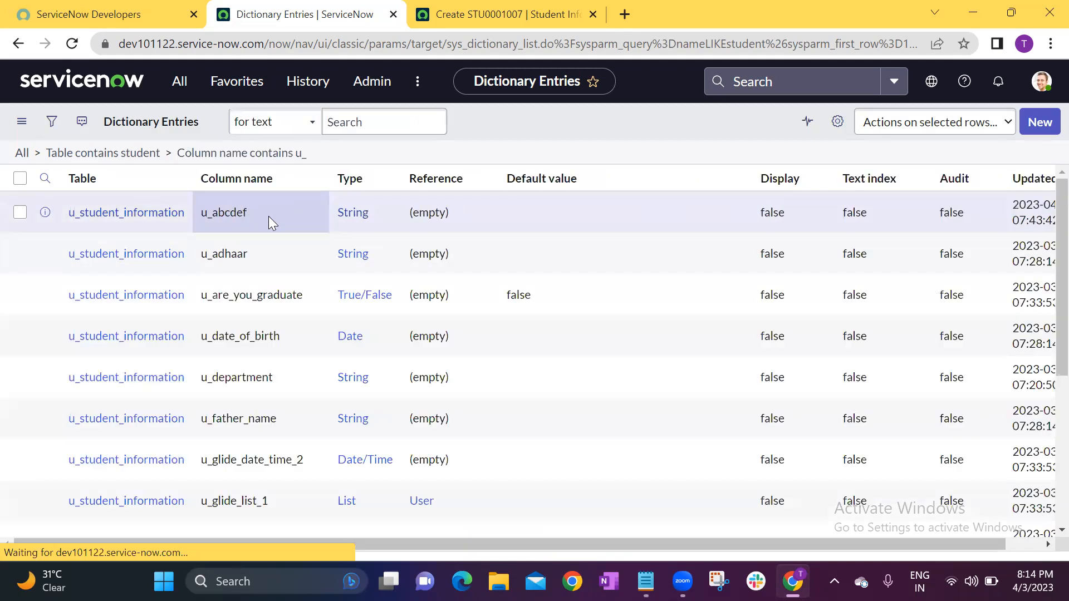
Examine the u_abcdef column name in the dictionary list and compare it with the student record form.
{"action": "left_click", "coordinate": [228, 250]}
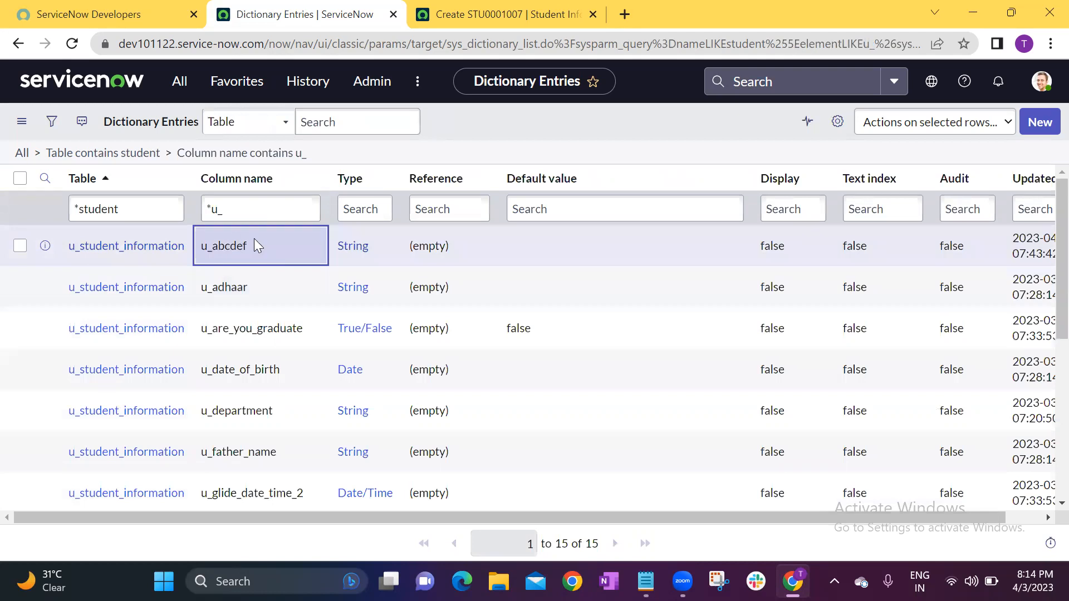
{"action": "left_click_drag", "start_coordinate": [213, 246], "coordinate": [244, 245]}
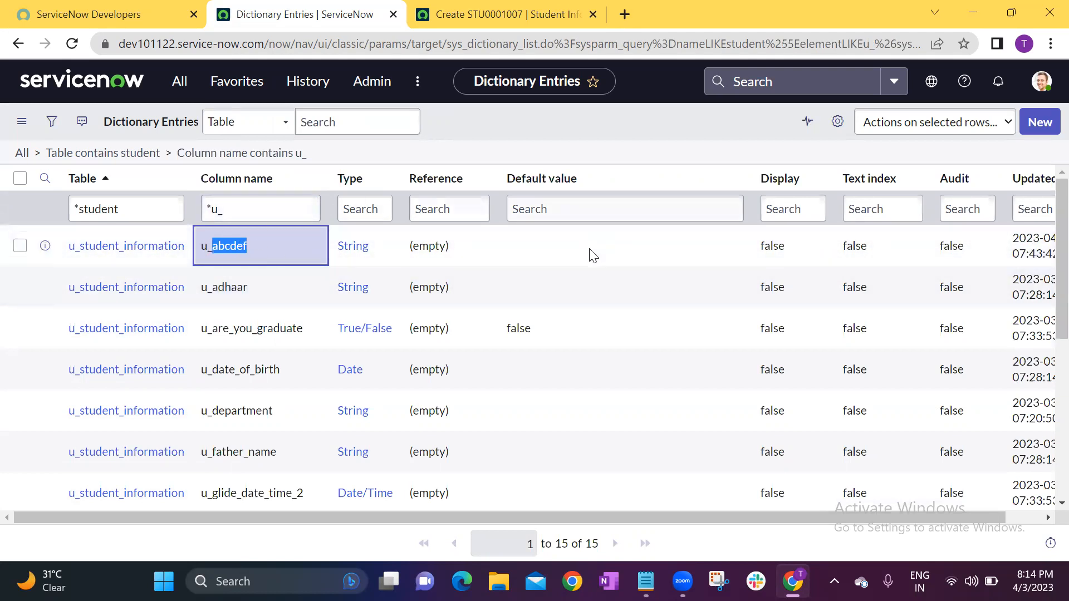
{"action": "left_click", "coordinate": [291, 248]}
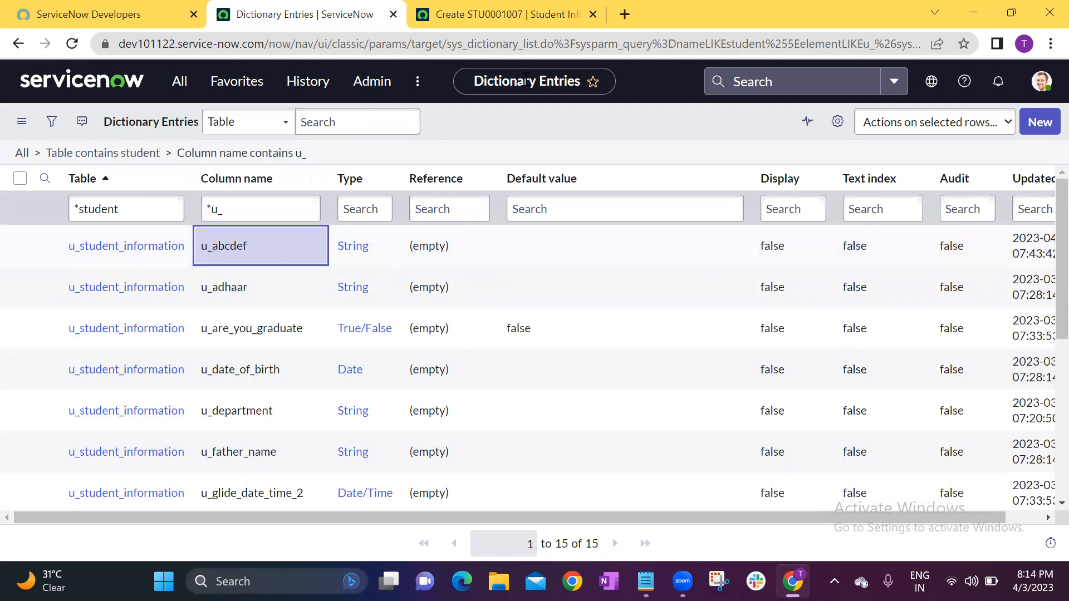
{"action": "left_click", "coordinate": [378, 257]}
{"action": "left_click", "coordinate": [281, 253]}
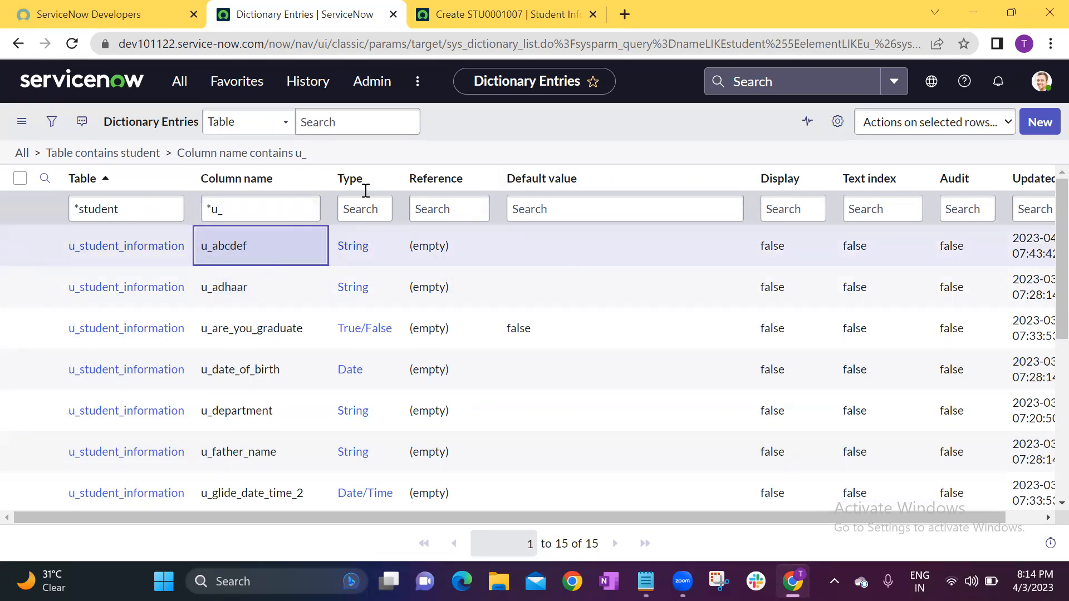
{"action": "left_click", "coordinate": [493, 7]}
{"action": "left_click", "coordinate": [343, 17]}
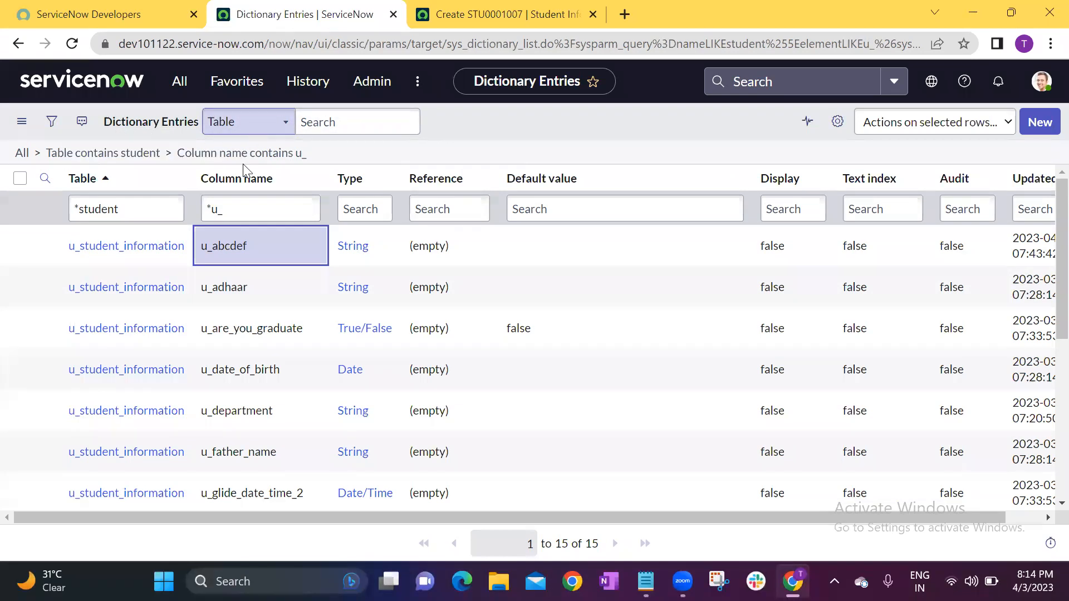
Open the u_abcdef dictionary record in a separate browser tab and bring it into view.
{"action": "left_click", "coordinate": [47, 250]}
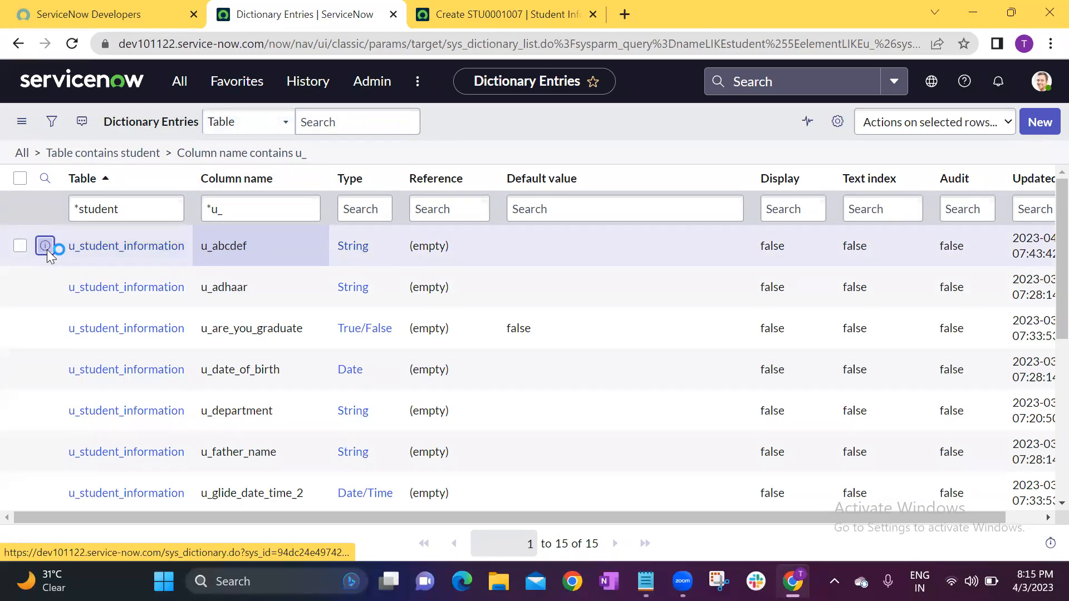
{"action": "left_click", "coordinate": [464, 288], "text": "ctrl"}
{"action": "left_click_drag", "start_coordinate": [691, 7], "coordinate": [499, 11]}
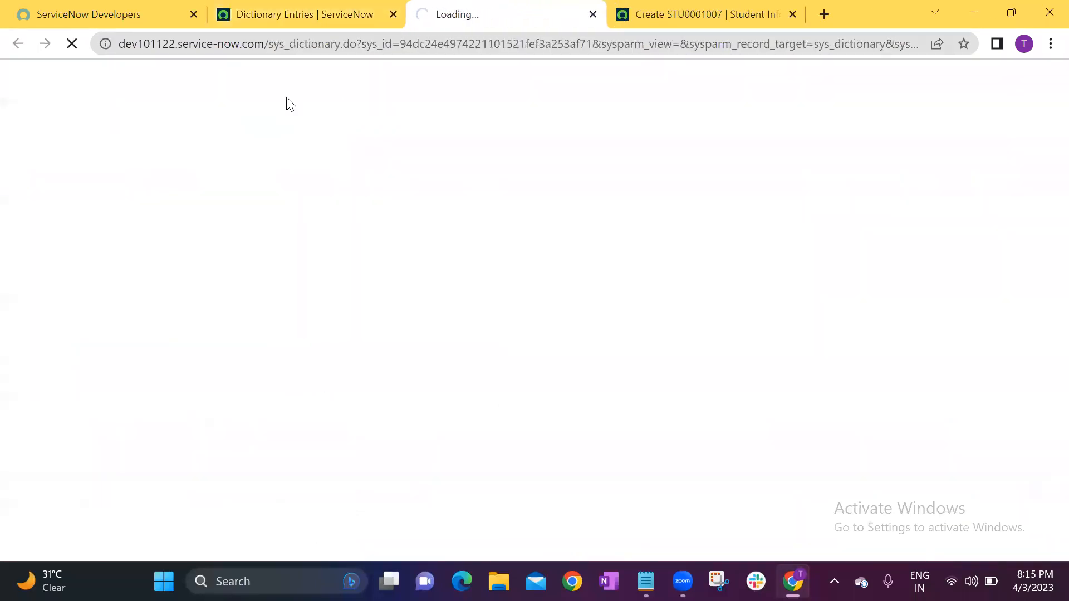
Examine the Table, Type, Column label and Column name fields of the ABCDEF dictionary entry.
{"action": "left_click", "coordinate": [251, 192]}
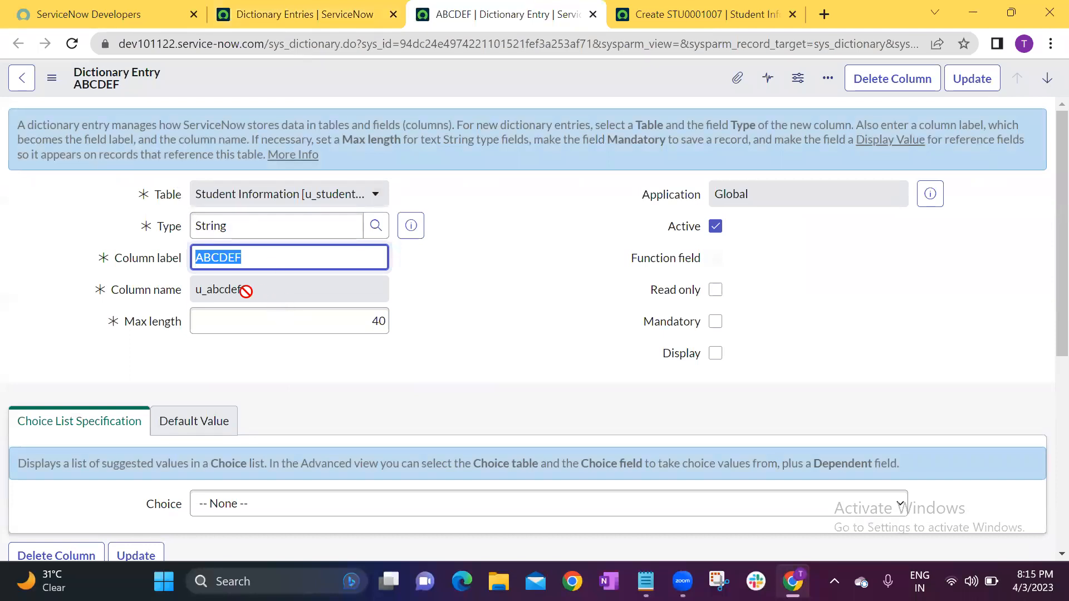
{"action": "left_click_drag", "start_coordinate": [245, 291], "coordinate": [195, 289]}
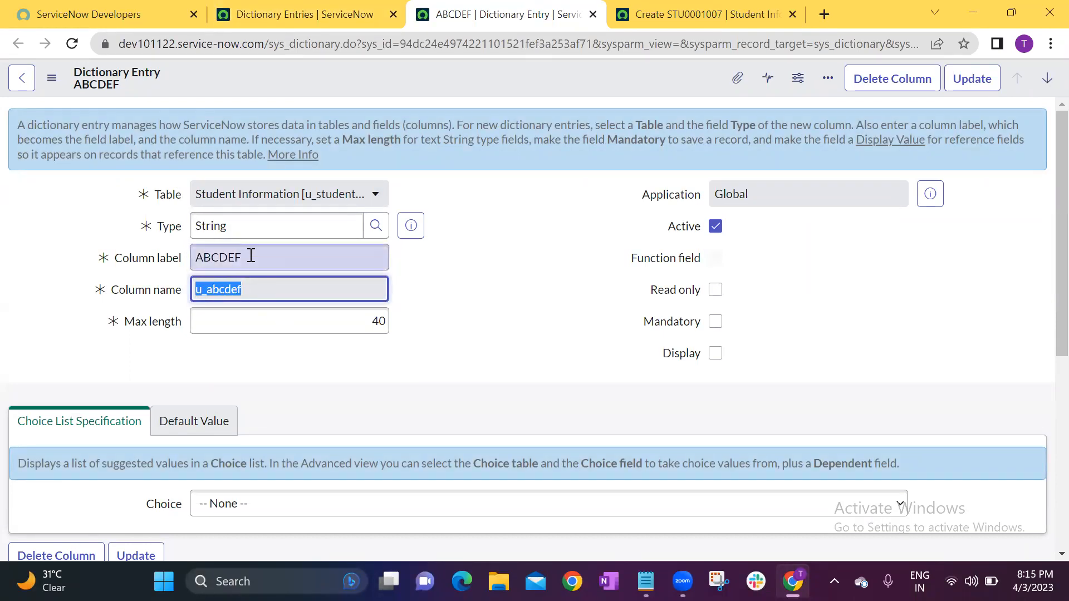
{"action": "left_click_drag", "start_coordinate": [251, 256], "coordinate": [182, 260]}
{"action": "left_click_drag", "start_coordinate": [250, 292], "coordinate": [198, 288]}
{"action": "left_click", "coordinate": [410, 292]}
{"action": "left_click_drag", "start_coordinate": [227, 224], "coordinate": [174, 227]}
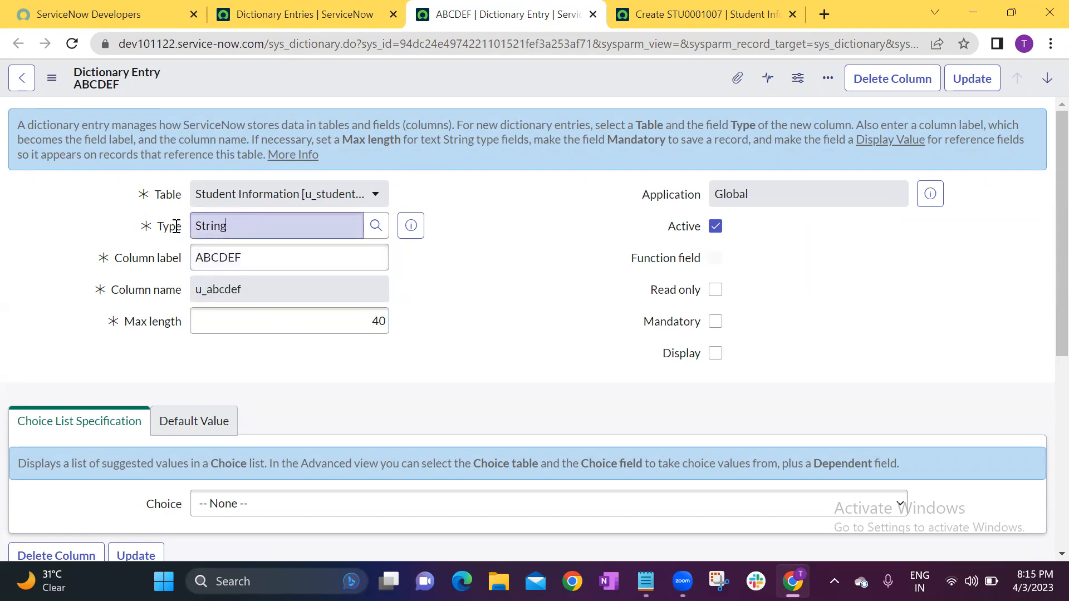
{"action": "left_click", "coordinate": [476, 316]}
{"action": "left_click", "coordinate": [249, 257]}
{"action": "double_click", "coordinate": [248, 257]}
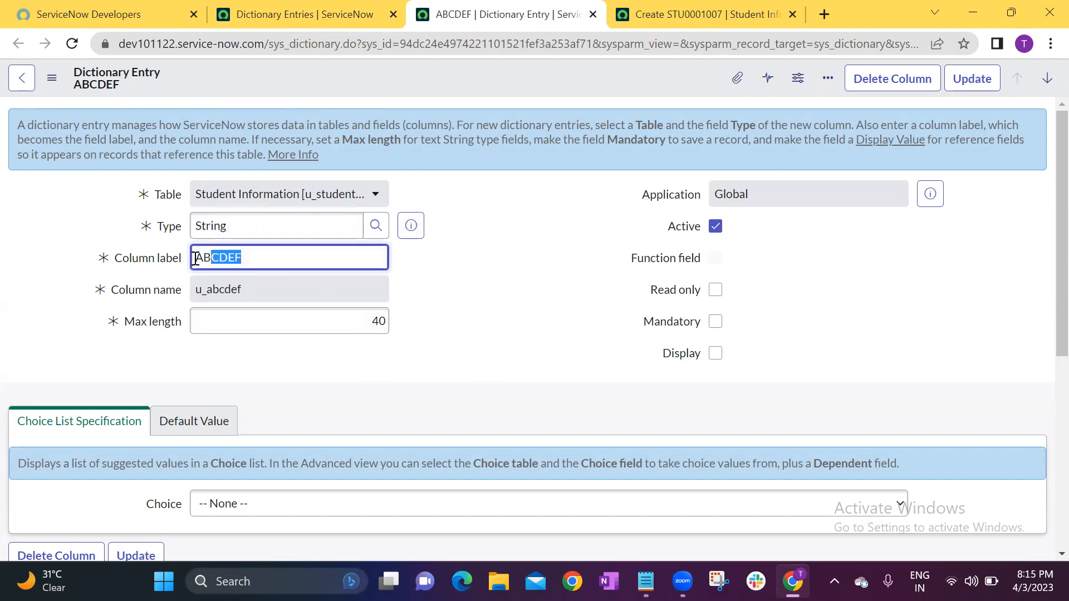
{"action": "left_click", "coordinate": [506, 290]}
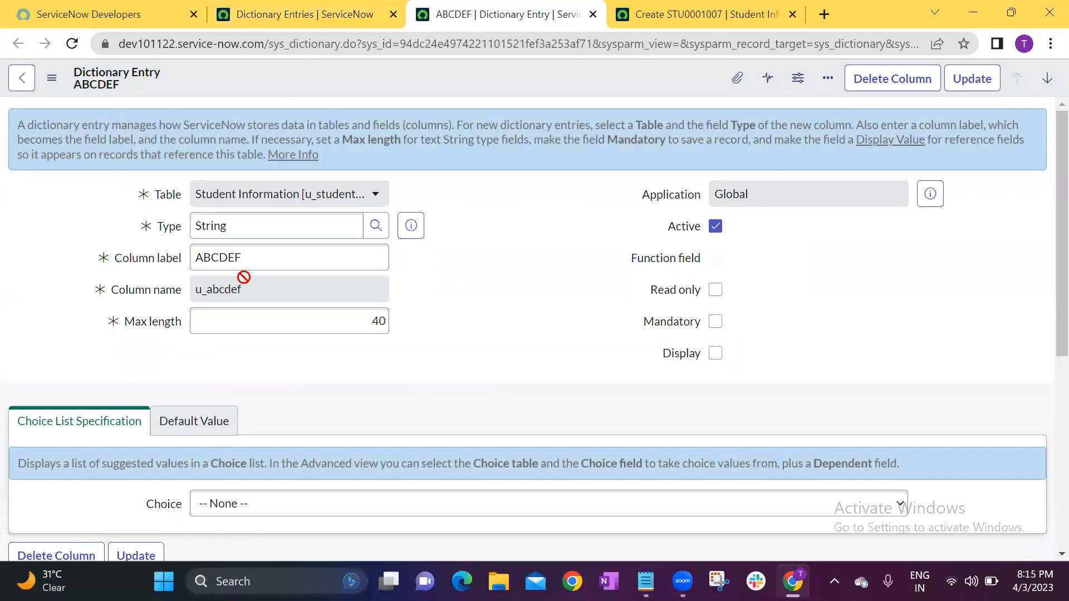
Close the dictionary entry's tab and open the ABCDEF field's dictionary configuration from the new student record form.
{"action": "left_click", "coordinate": [593, 14]}
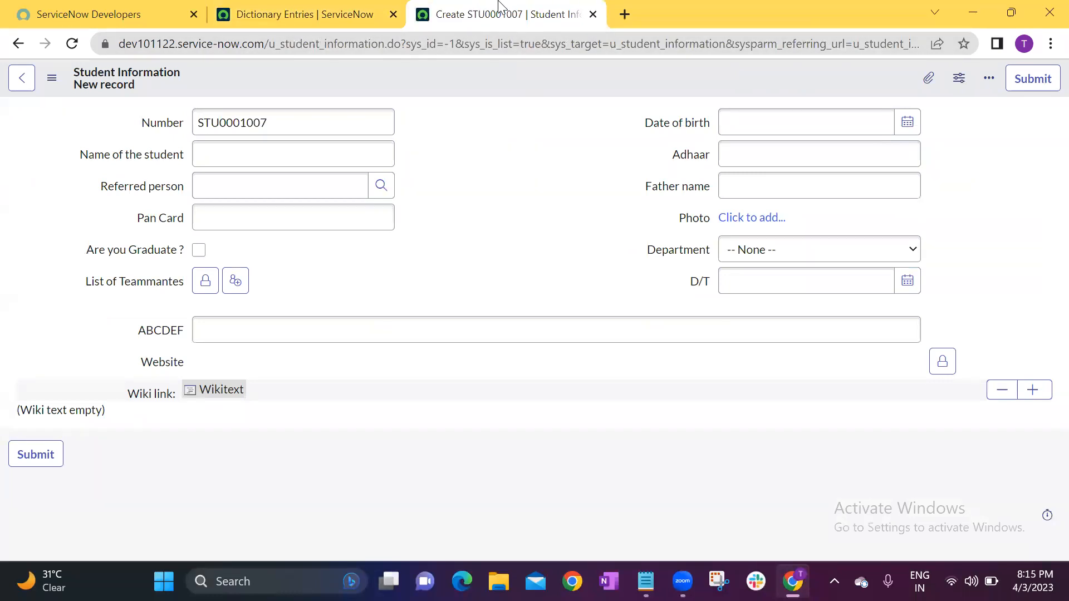
{"action": "right_click", "coordinate": [165, 334]}
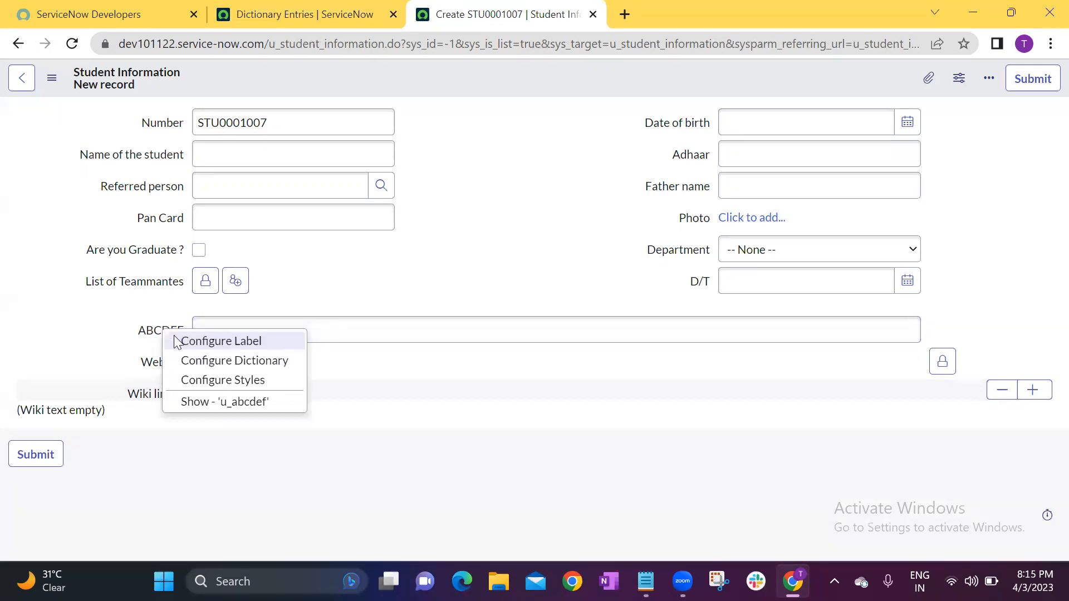
{"action": "left_click", "coordinate": [202, 368]}
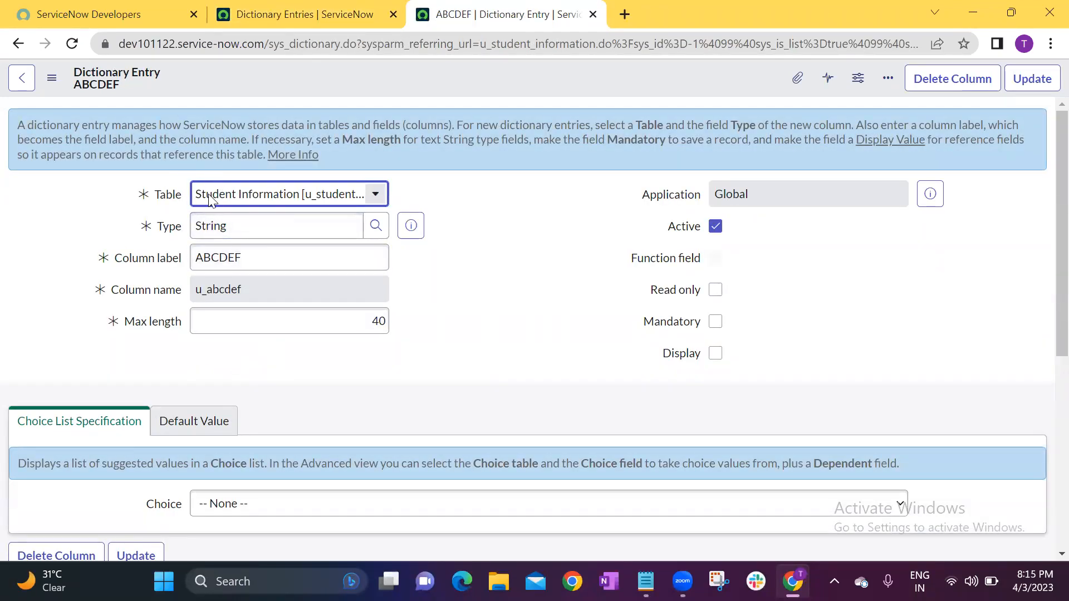
Examine the Column label of the ABCDEF dictionary entry and return to the new student record form.
{"action": "left_click_drag", "start_coordinate": [257, 258], "coordinate": [198, 258]}
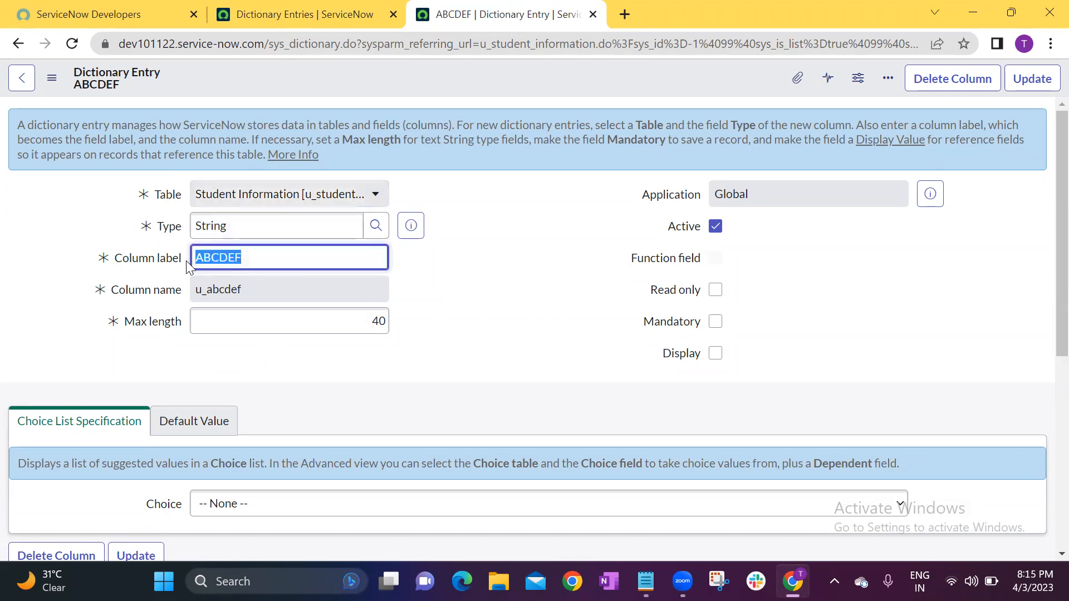
{"action": "left_click", "coordinate": [440, 290]}
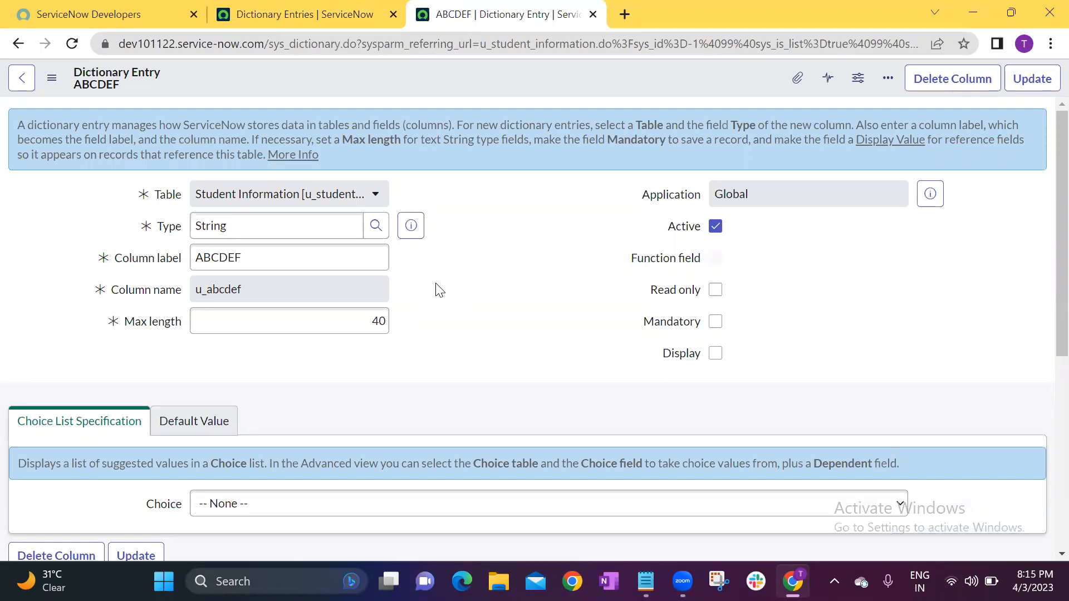
{"action": "left_click", "coordinate": [18, 43]}
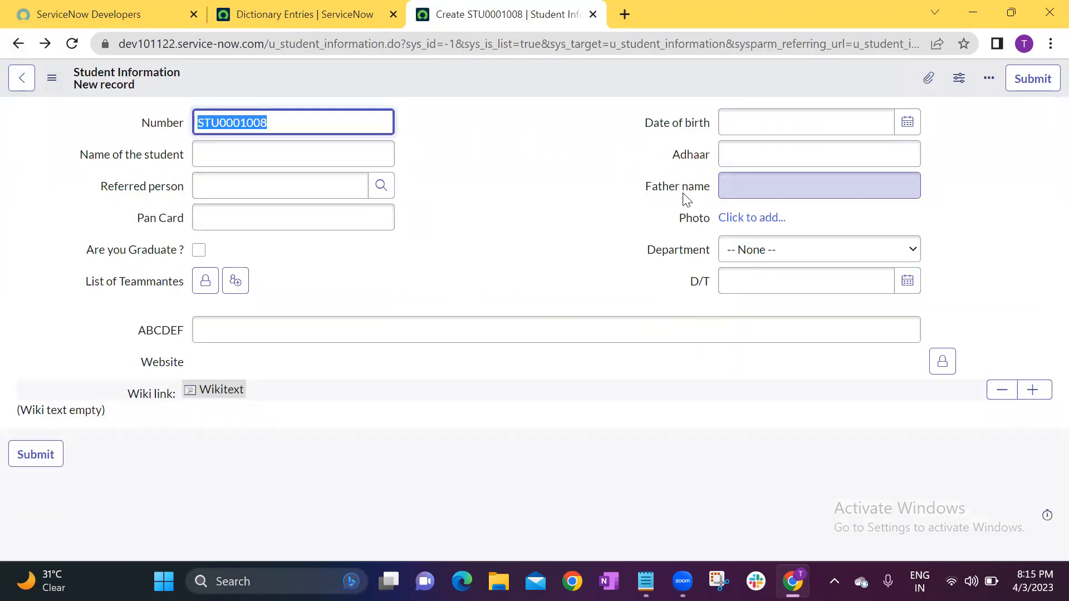
Reopen the ABCDEF field's dictionary entry from the form, review its options, and go back to the student record.
{"action": "right_click", "coordinate": [162, 333]}
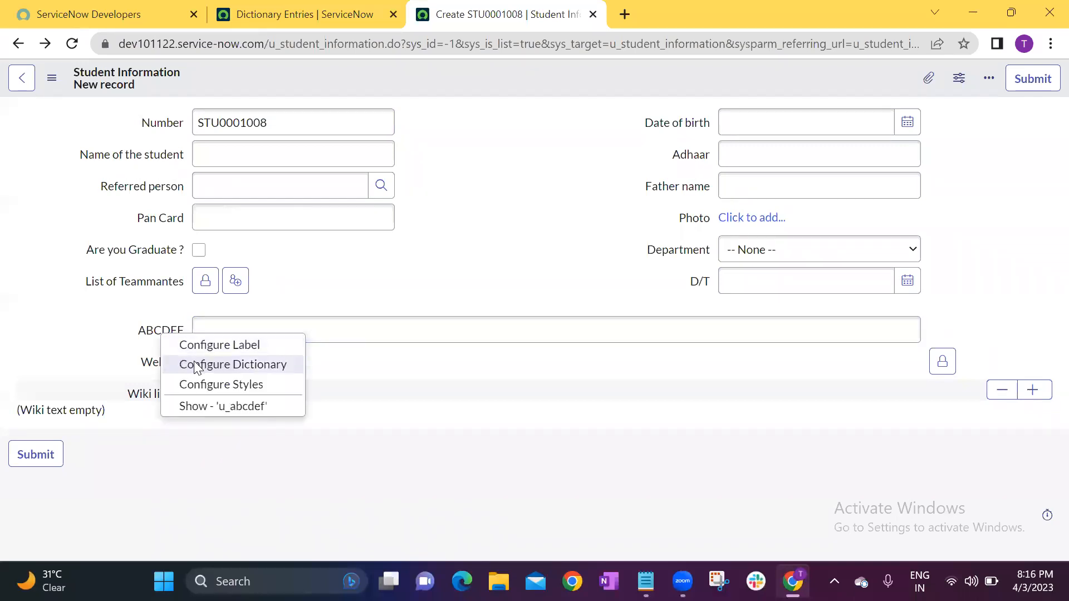
{"action": "left_click", "coordinate": [195, 365]}
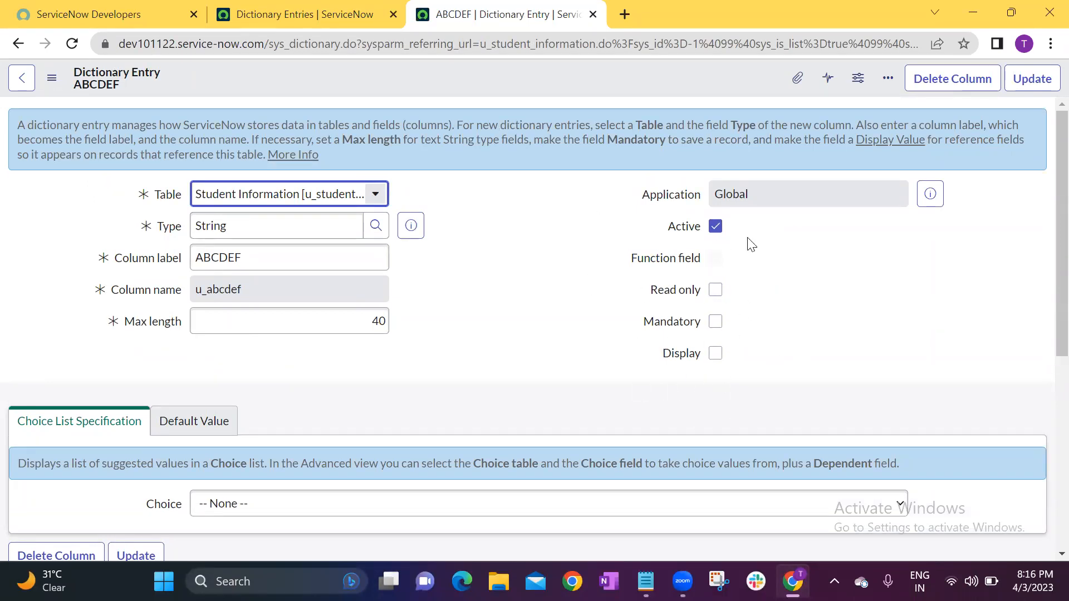
{"action": "left_click", "coordinate": [18, 44]}
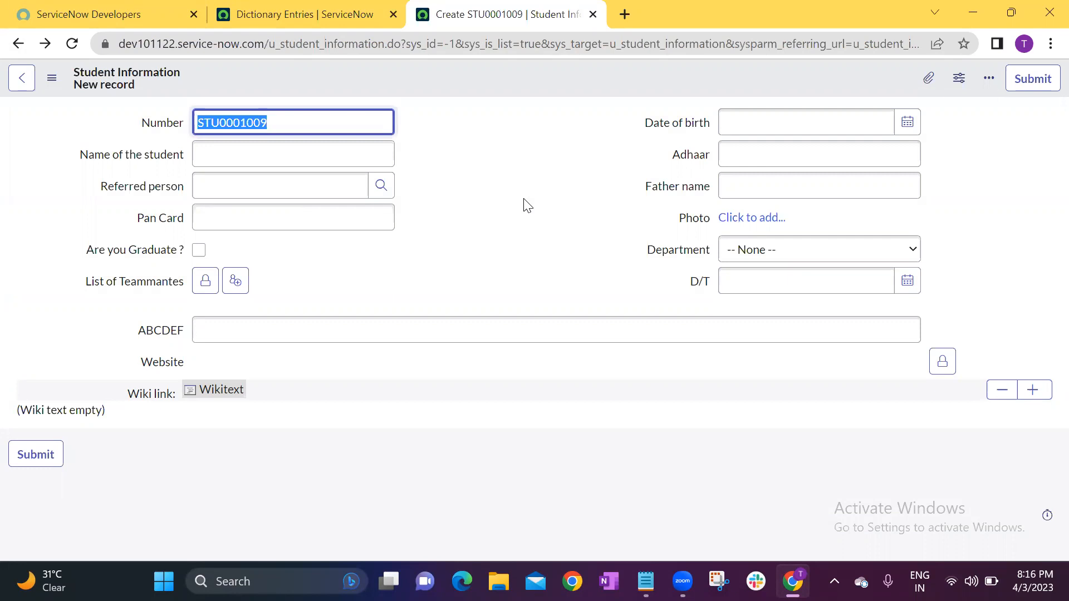
{"action": "left_click", "coordinate": [552, 227]}
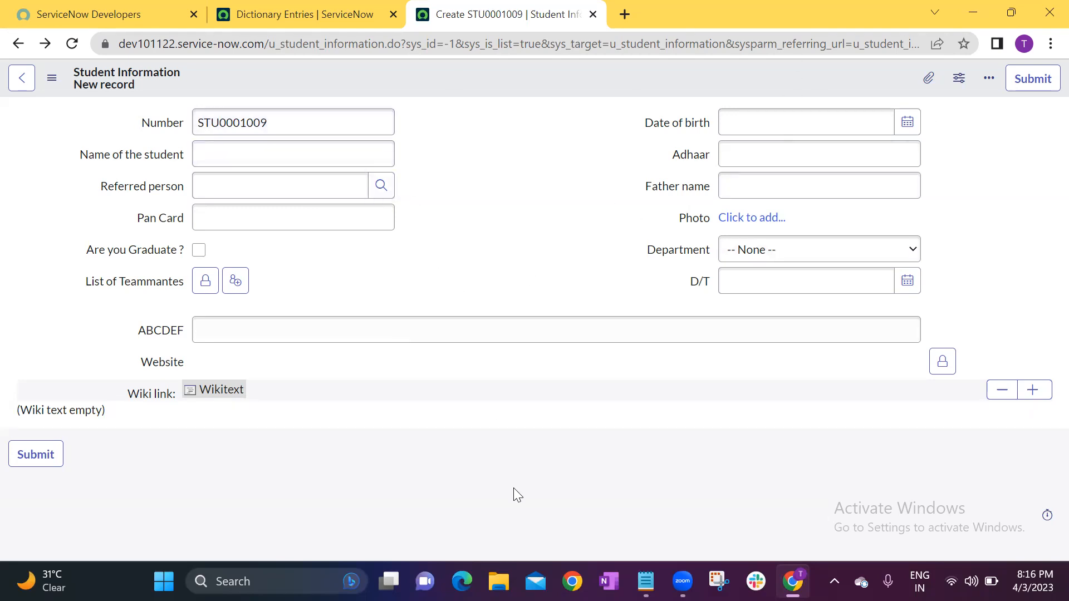
Switch to Notepad, complete the Dictionary line with "Readonly, mandatory, Display", and return to the student form in the browser.
{"action": "left_click", "coordinate": [646, 581]}
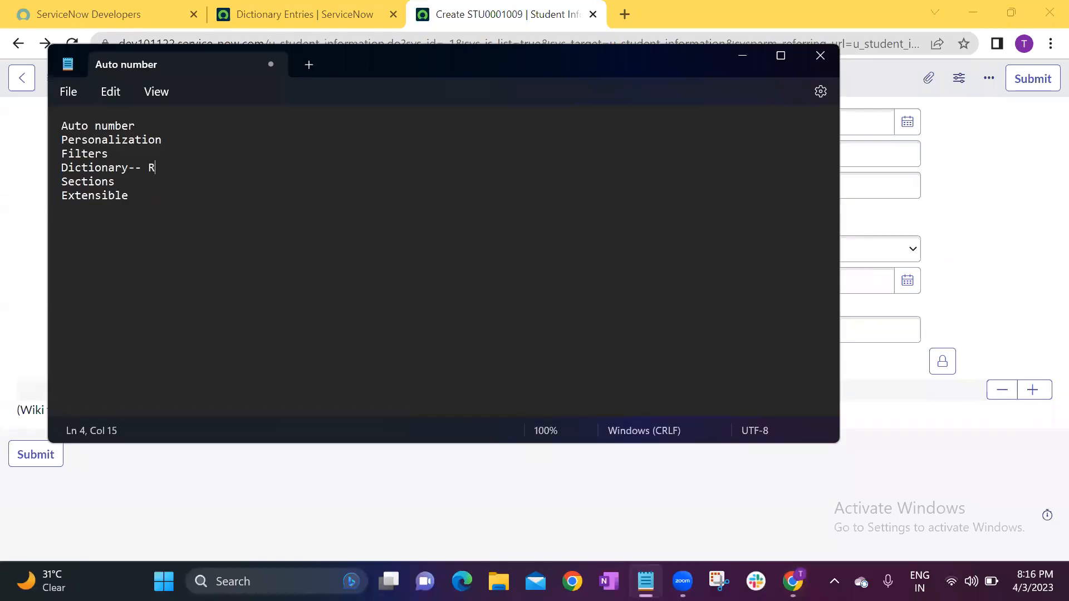
{"action": "type", "text": "nly, mandatory"}
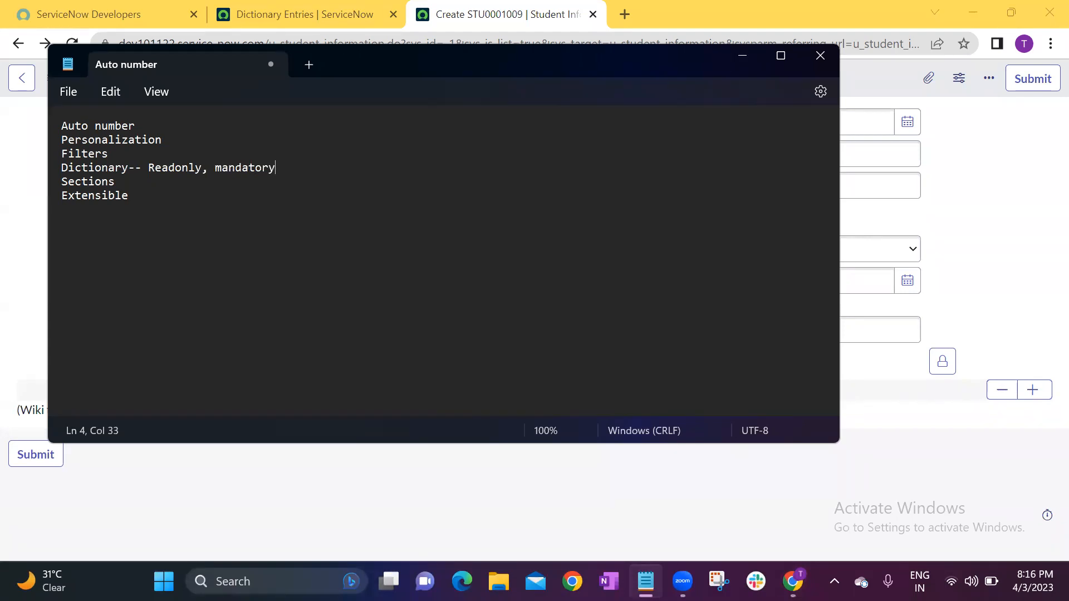
{"action": "type", "text": ", Display"}
{"action": "left_click", "coordinate": [18, 179]}
{"action": "left_click", "coordinate": [483, 212]}
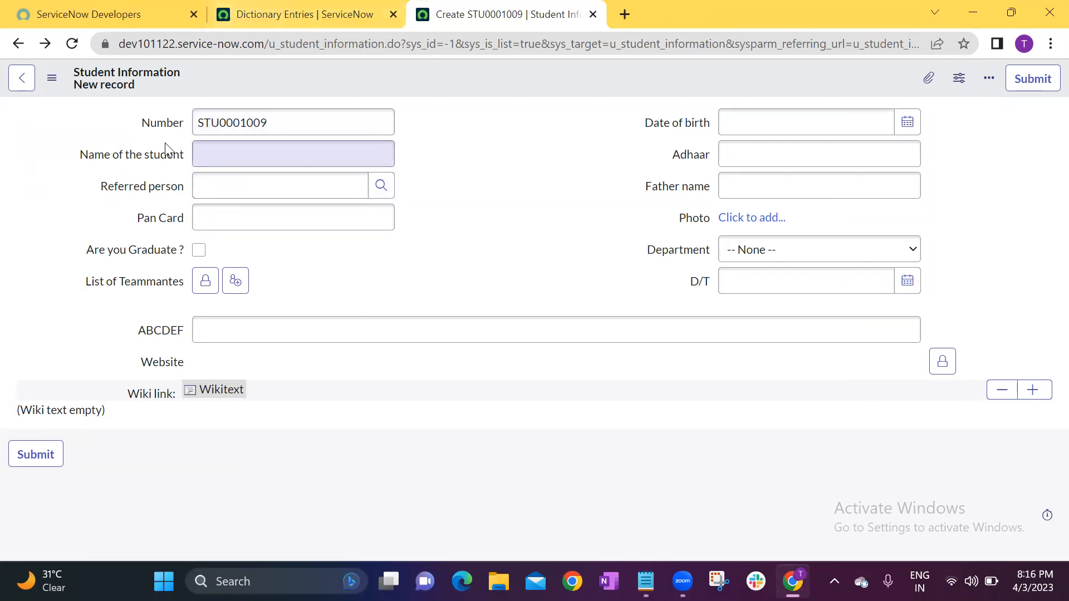
Make the Name of the student field read only in its dictionary entry and save the update.
{"action": "right_click", "coordinate": [155, 158]}
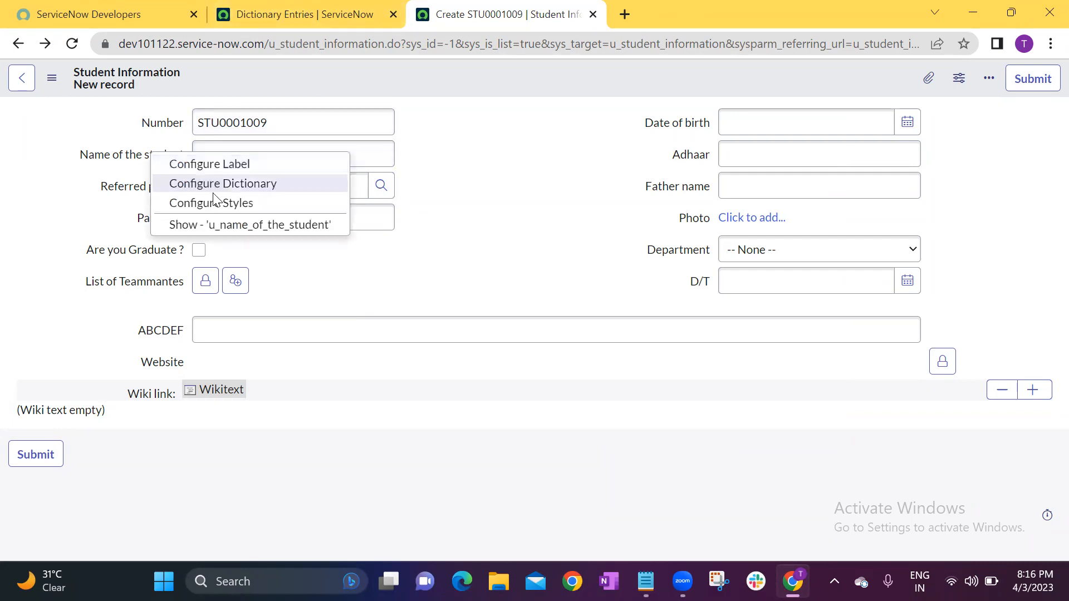
{"action": "left_click", "coordinate": [232, 184]}
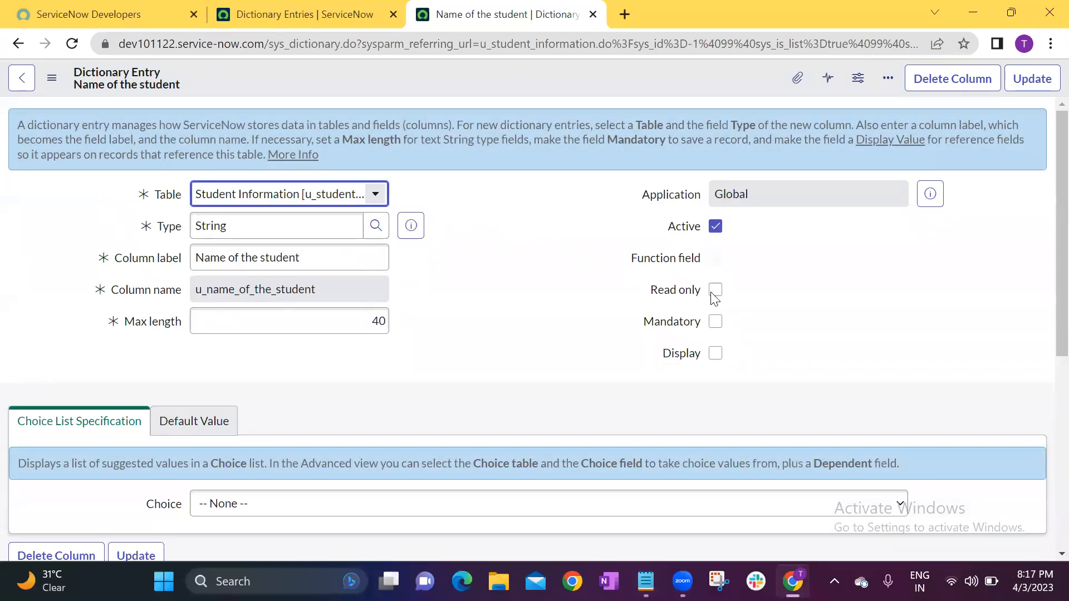
{"action": "left_click", "coordinate": [715, 292]}
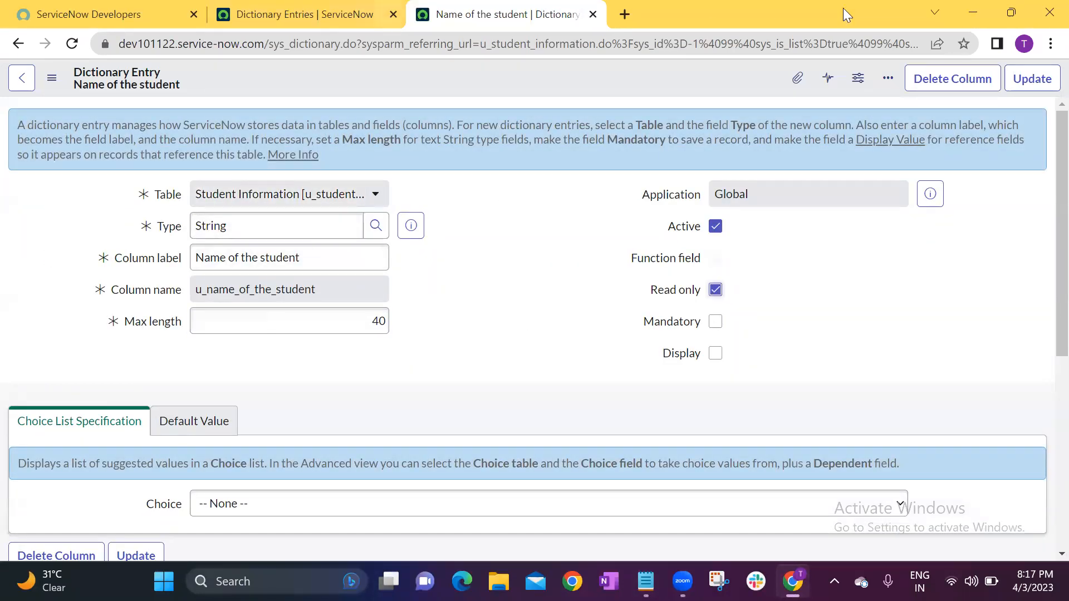
{"action": "left_click", "coordinate": [1032, 79]}
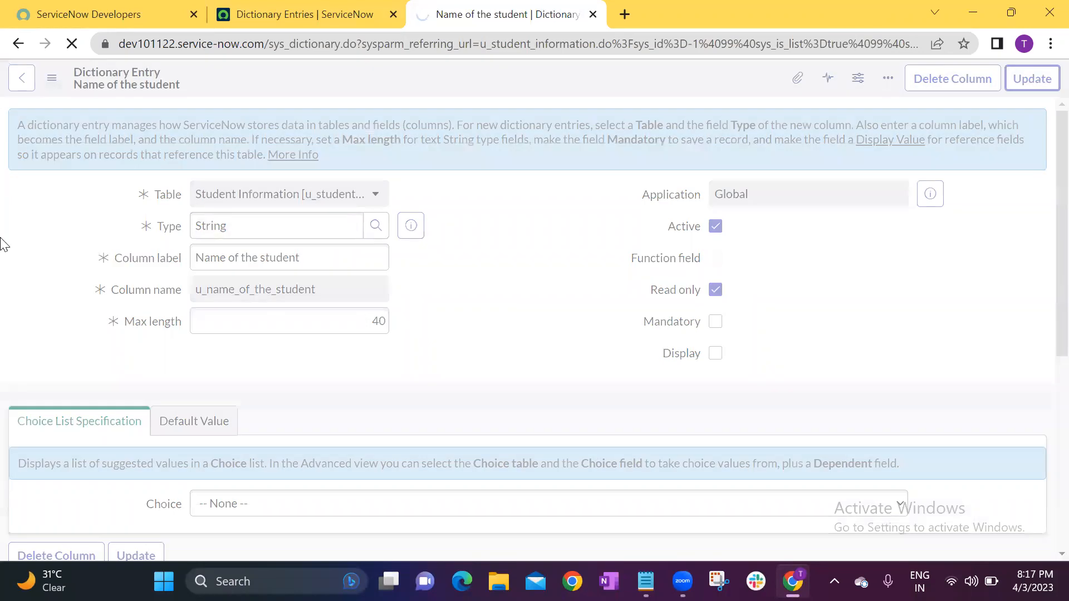
Test whether the Name of the student field on the new record form accepts input.
{"action": "left_click", "coordinate": [429, 184]}
{"action": "left_click", "coordinate": [240, 146]}
{"action": "left_click", "coordinate": [494, 162]}
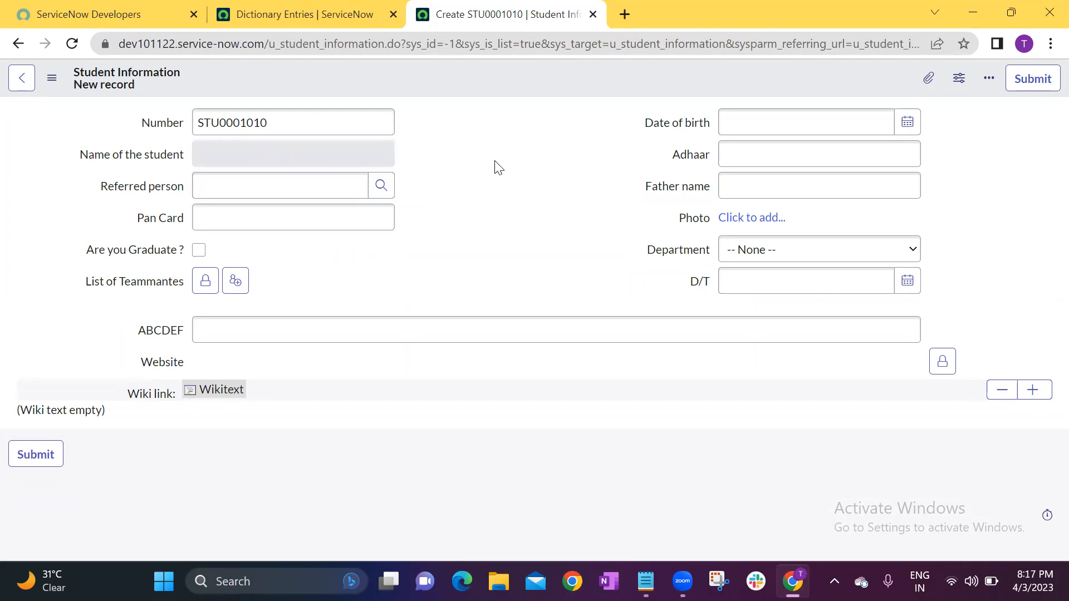
{"action": "left_click", "coordinate": [275, 147]}
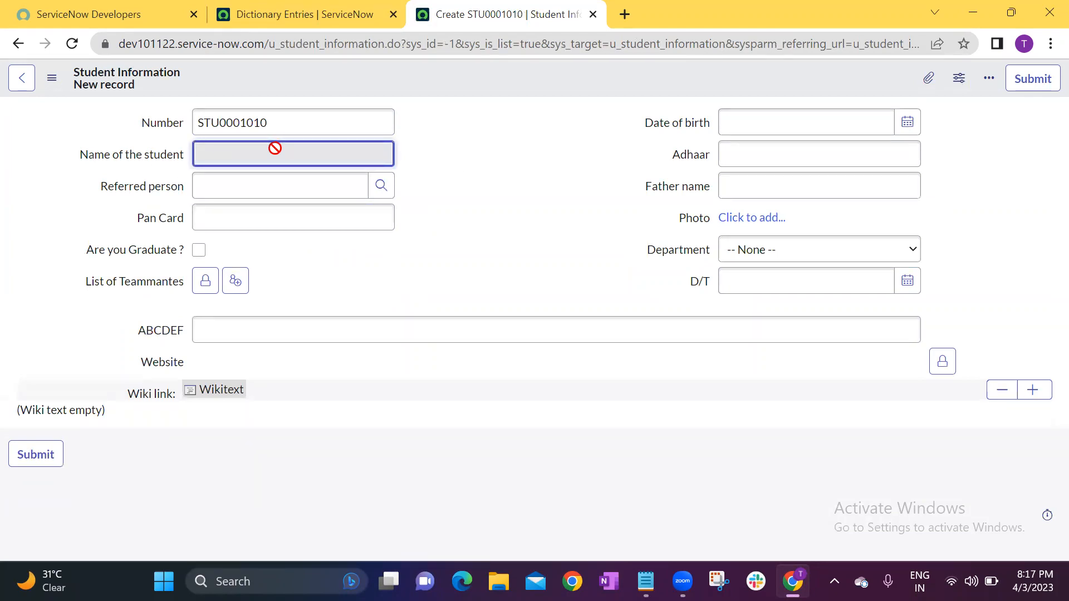
{"action": "left_click", "coordinate": [302, 175]}
{"action": "left_click", "coordinate": [304, 159]}
Reopen the Name of the student dictionary entry, check its Read only option, and update the entry.
{"action": "right_click", "coordinate": [137, 161]}
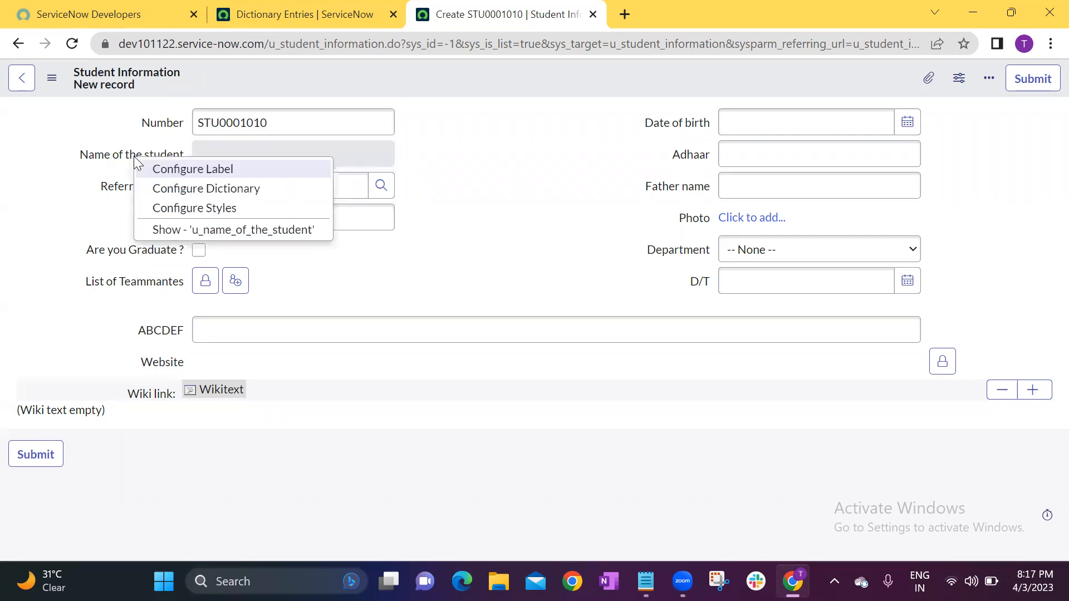
{"action": "left_click", "coordinate": [204, 191]}
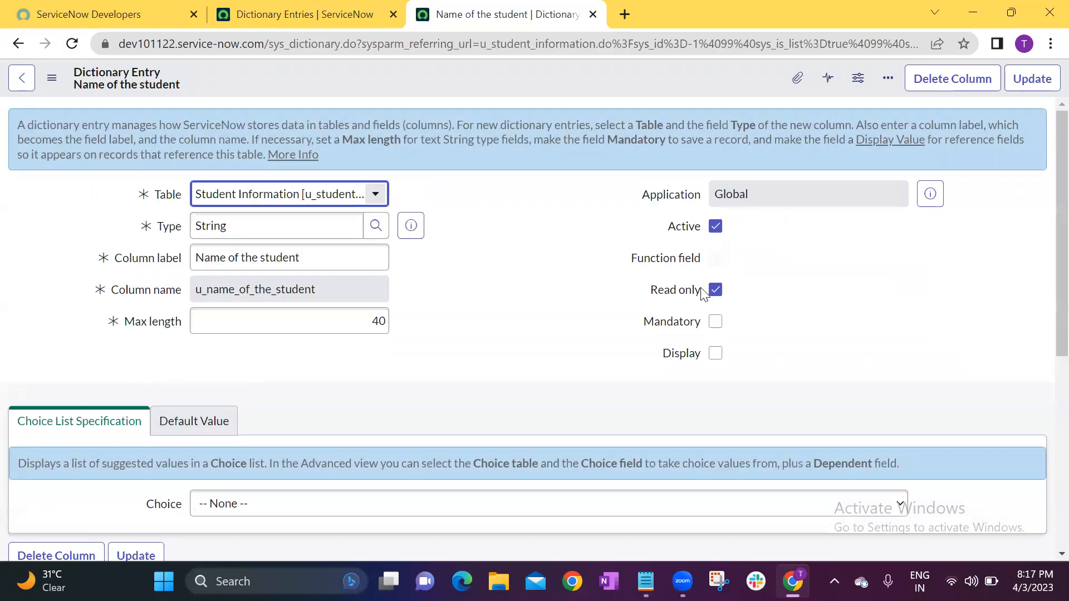
{"action": "left_click", "coordinate": [1037, 79]}
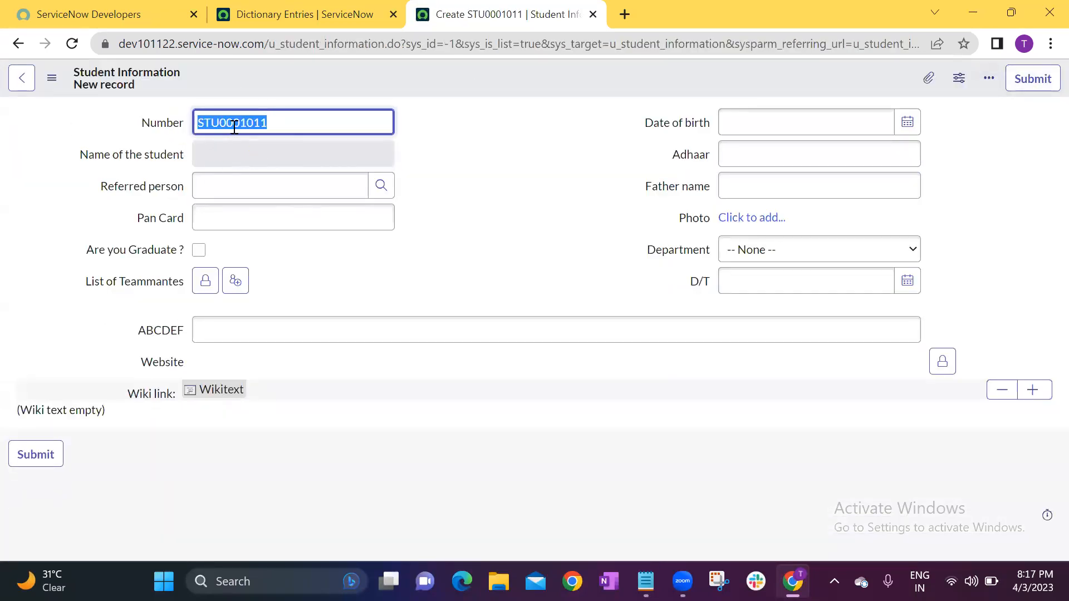
Make the Date of birth field mandatory in its dictionary entry and save the update.
{"action": "left_click", "coordinate": [561, 220]}
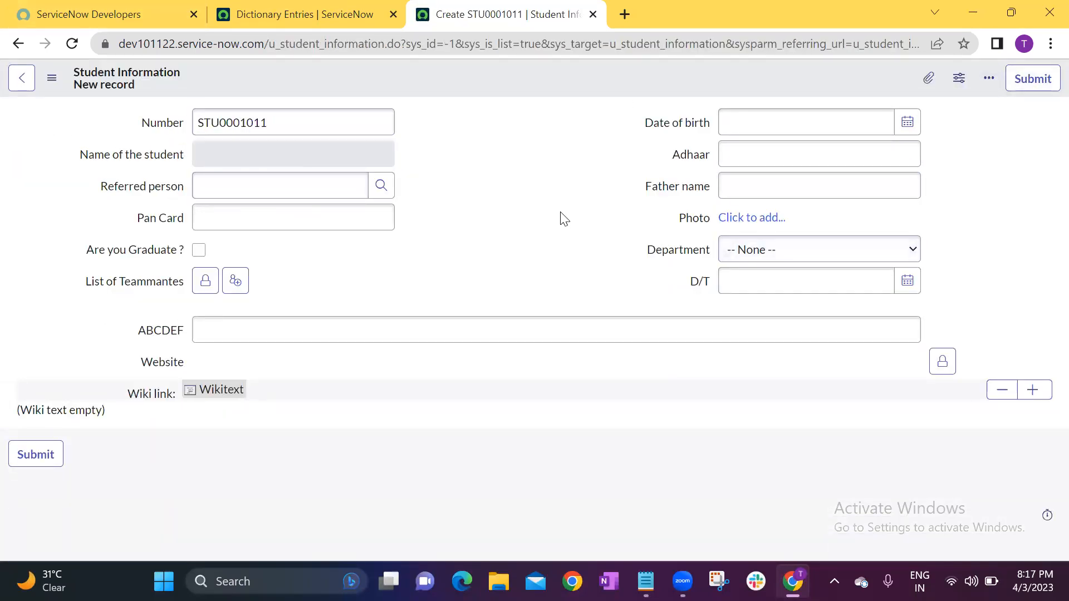
{"action": "right_click", "coordinate": [684, 127]}
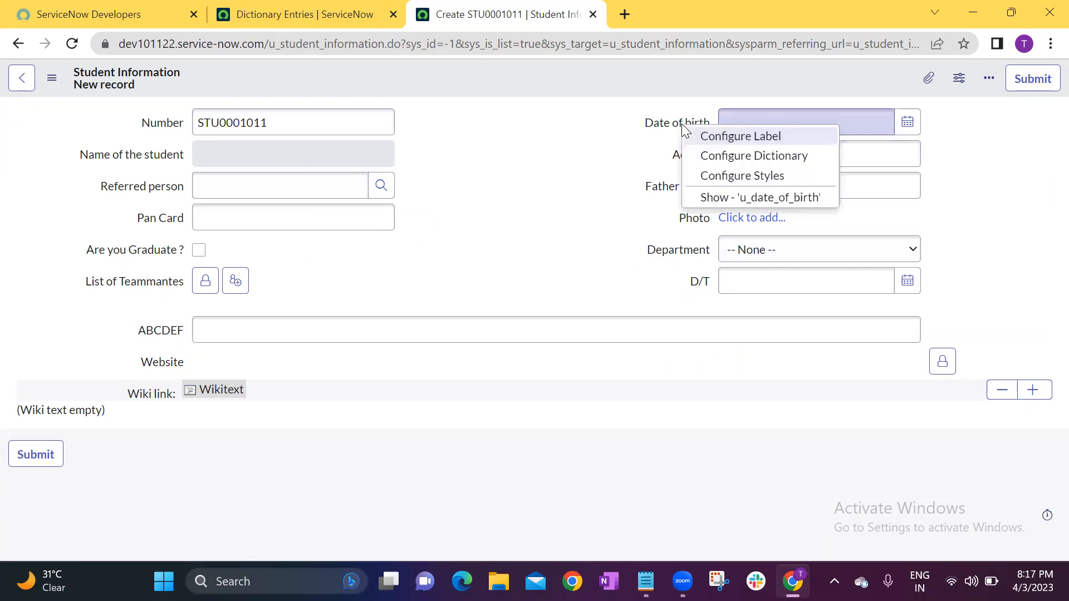
{"action": "left_click", "coordinate": [733, 156]}
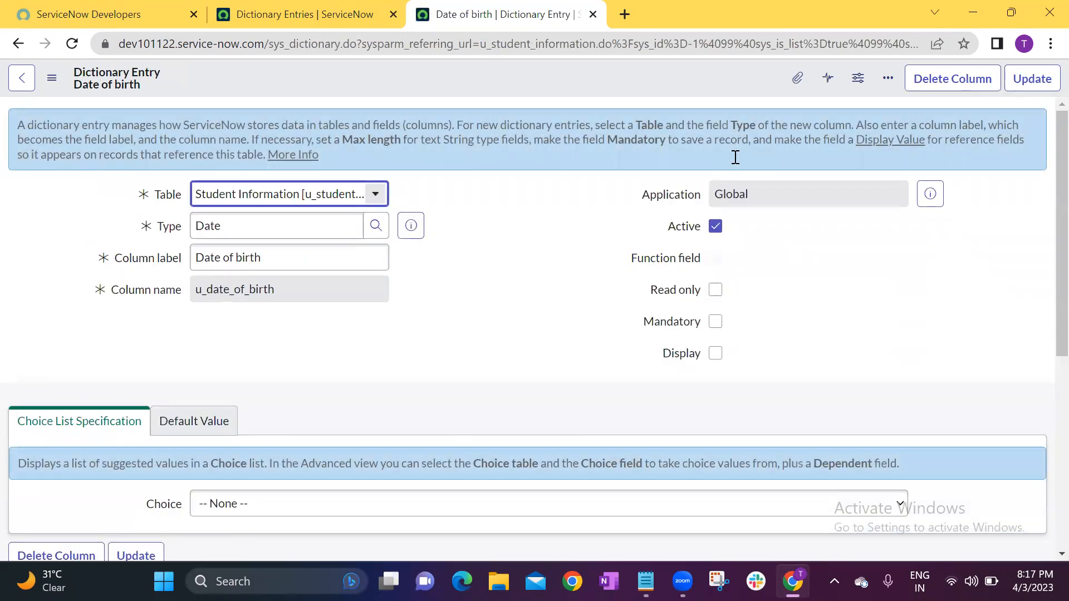
{"action": "left_click", "coordinate": [718, 322]}
{"action": "left_click", "coordinate": [717, 322]}
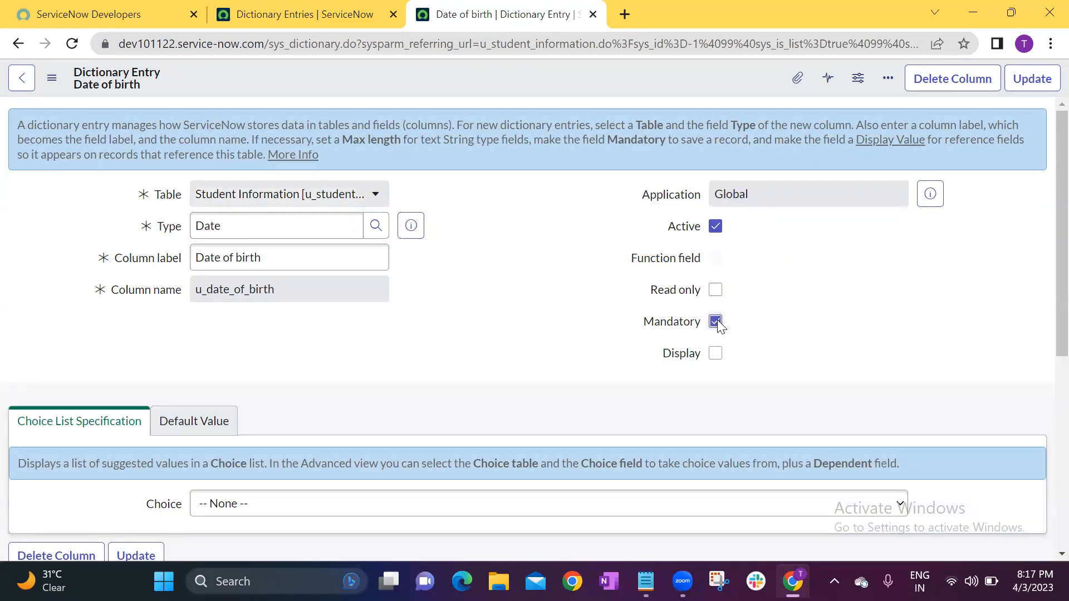
{"action": "left_click", "coordinate": [1032, 79]}
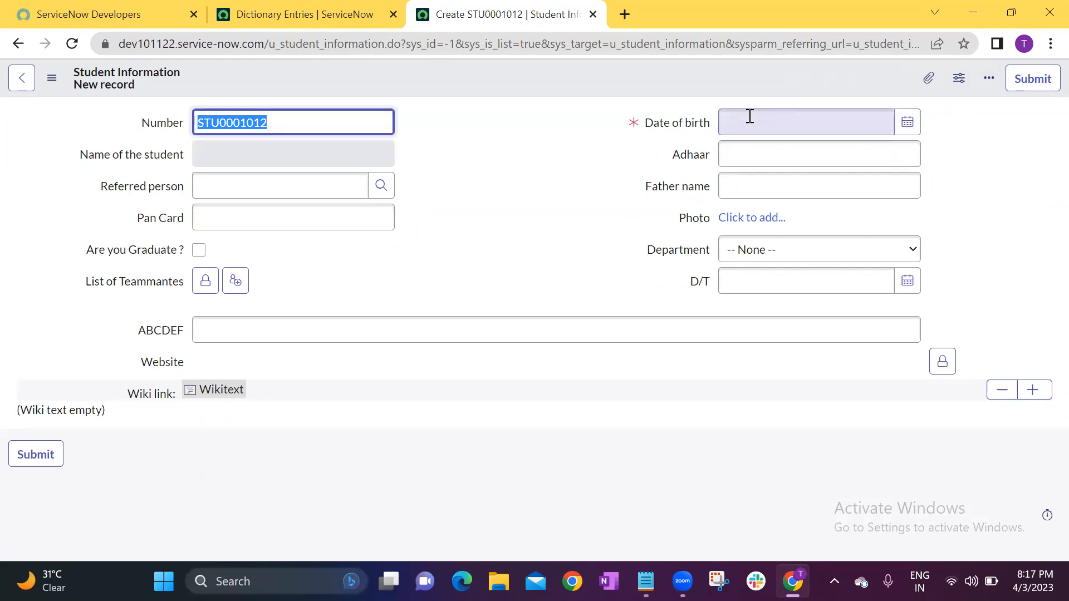
Try to submit the new student record with Date of birth empty, examine the field named in the error message, and dismiss it.
{"action": "left_click", "coordinate": [1025, 79]}
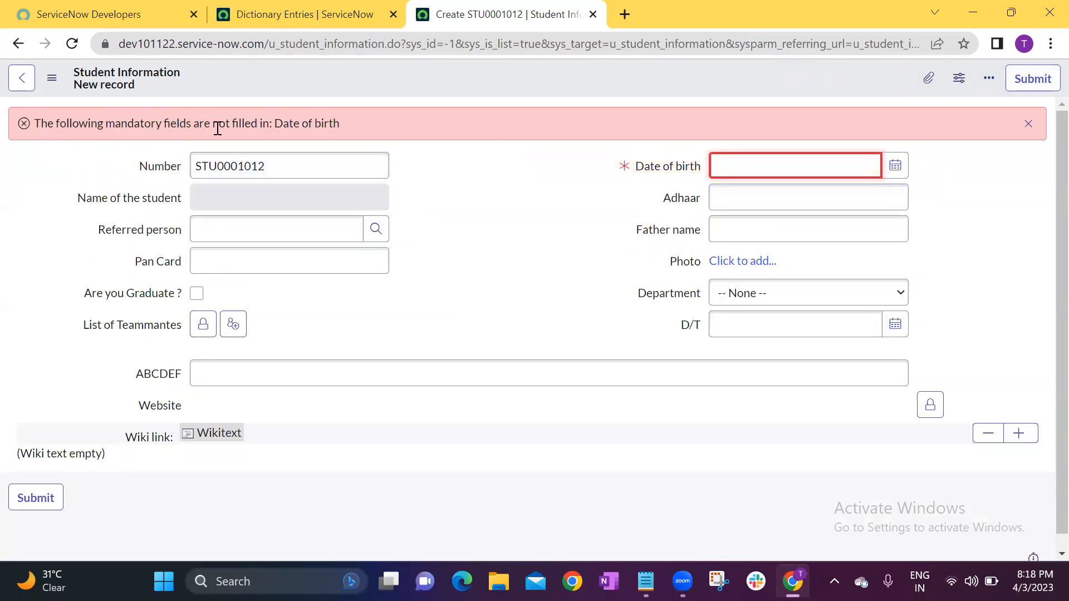
{"action": "left_click_drag", "start_coordinate": [274, 123], "coordinate": [340, 123]}
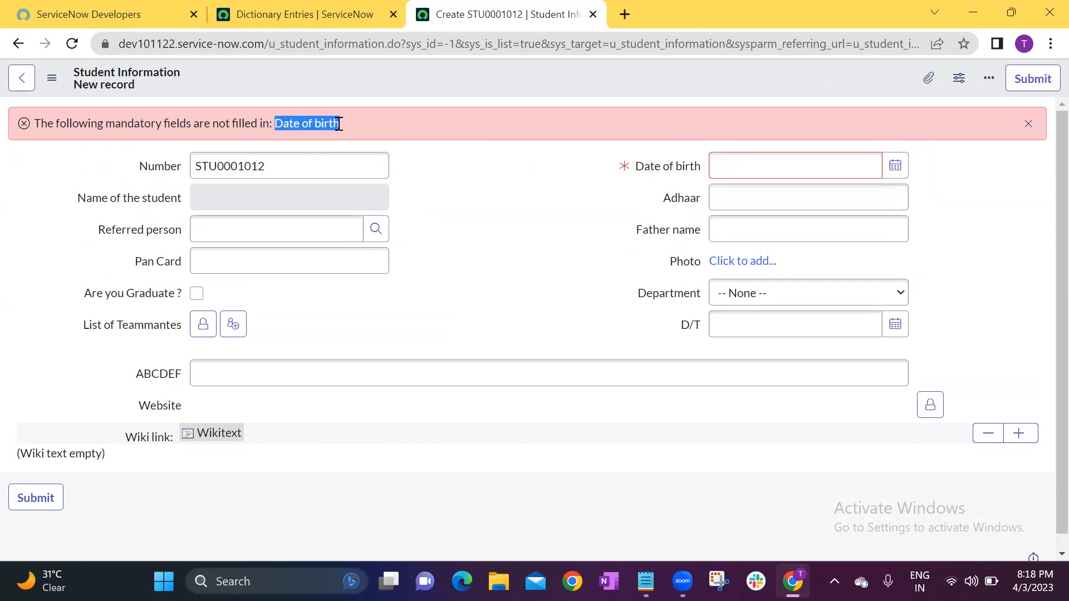
{"action": "left_click", "coordinate": [724, 197]}
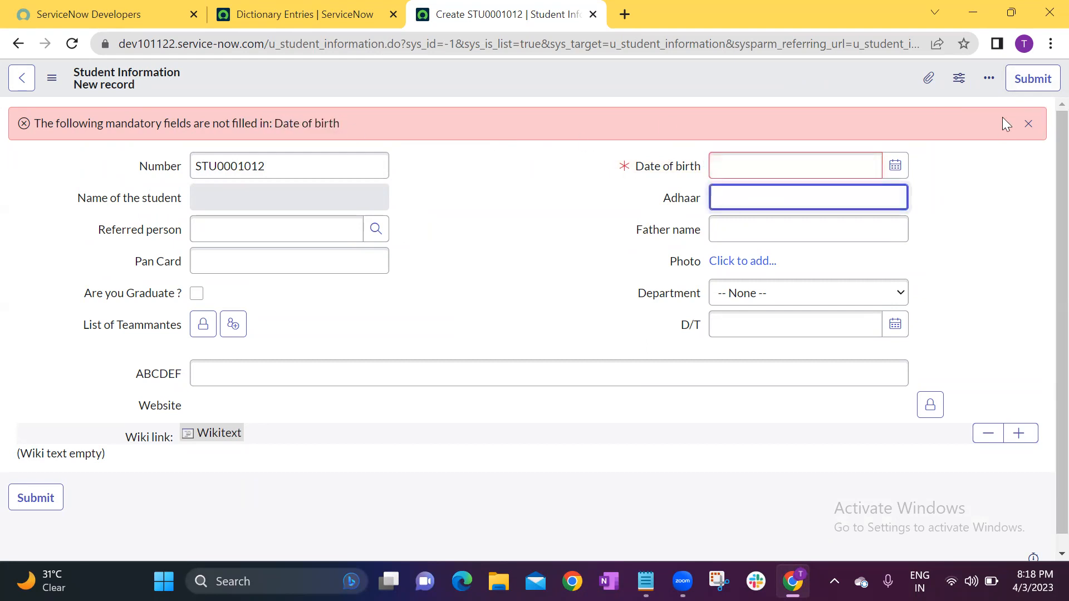
{"action": "left_click", "coordinate": [1022, 128]}
{"action": "key", "text": "Tab"}
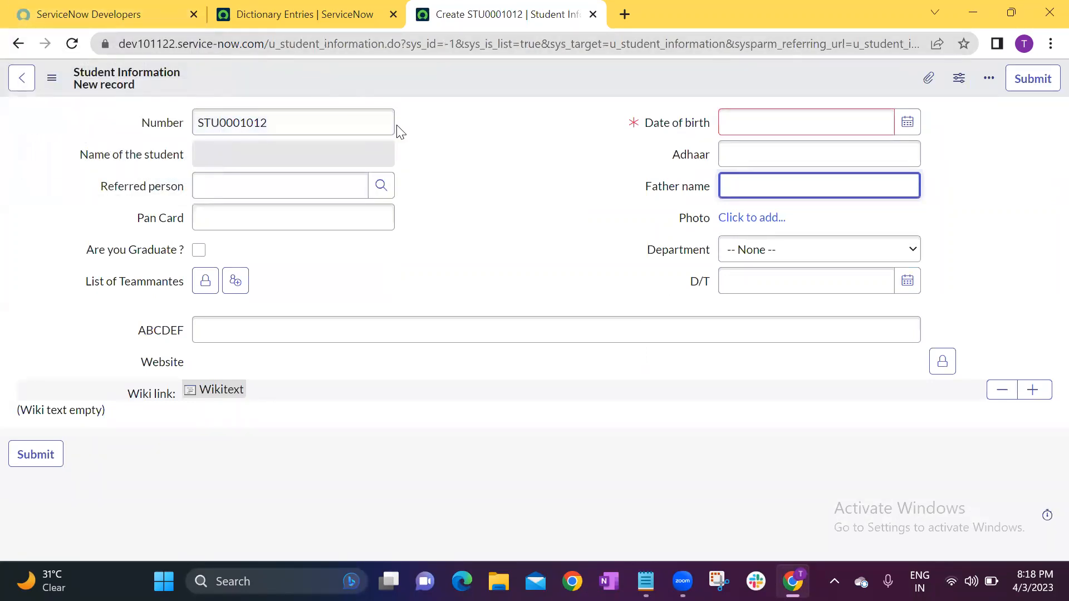
{"action": "left_click", "coordinate": [523, 193]}
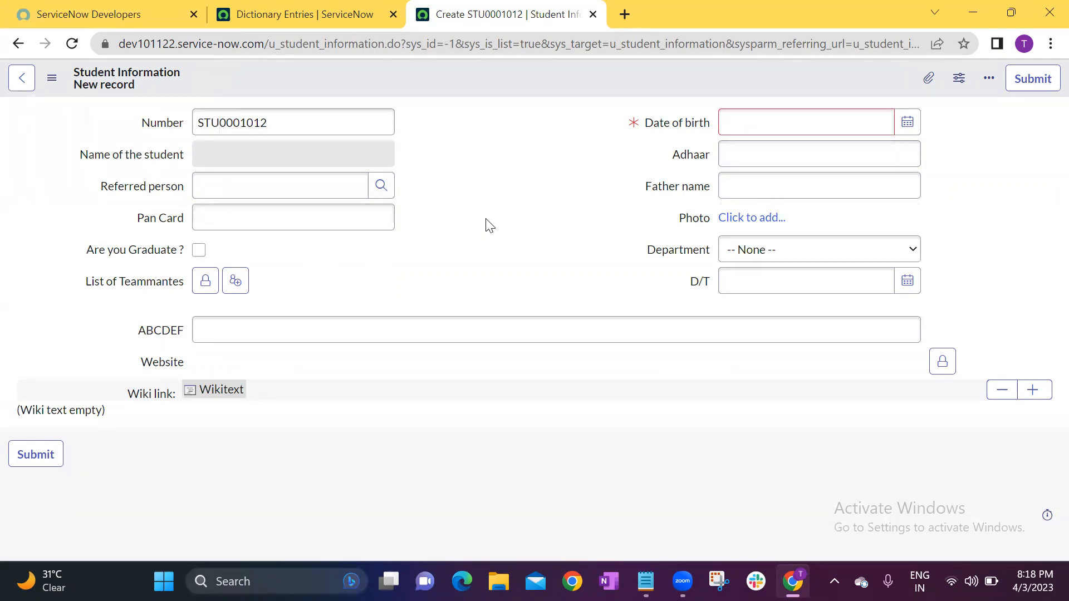
Switch to Notepad to review the Dictionary line's options, and return to the student record form.
{"action": "mouse_move", "coordinate": [646, 581]}
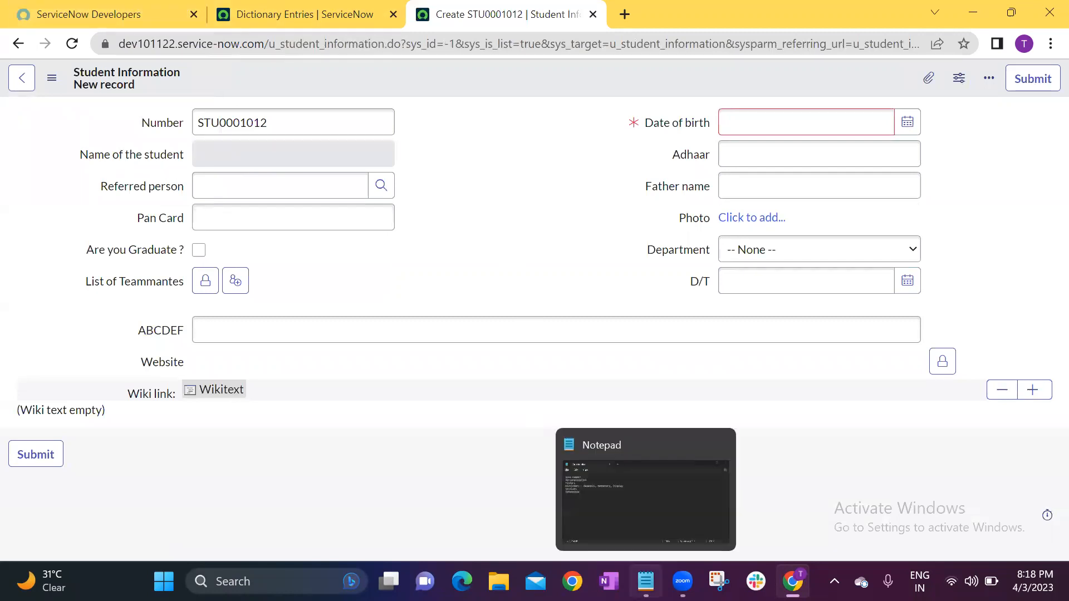
{"action": "left_click", "coordinate": [646, 490]}
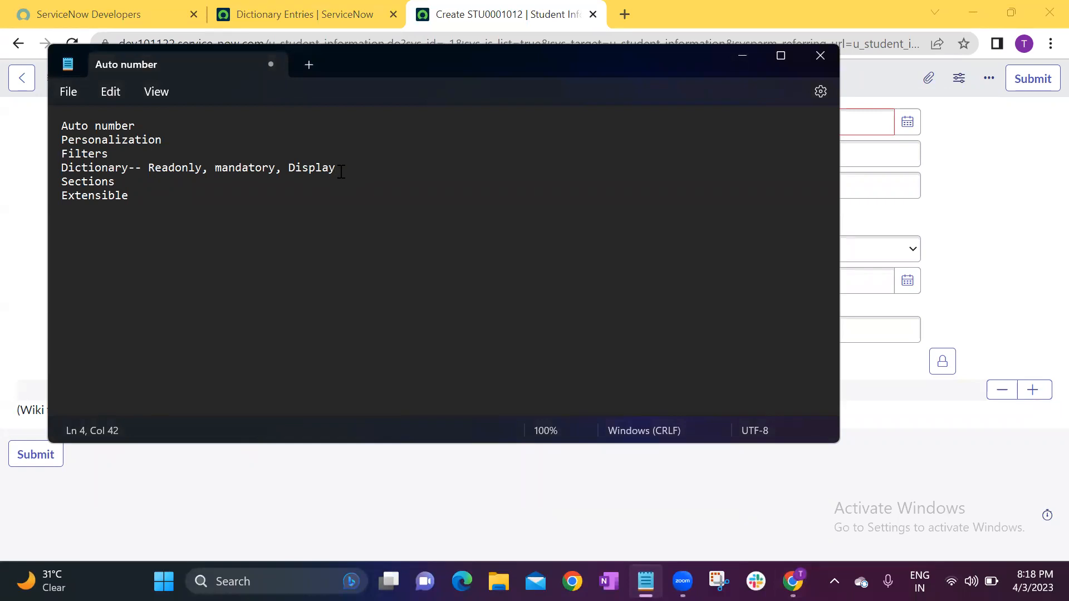
{"action": "left_click", "coordinate": [744, 55]}
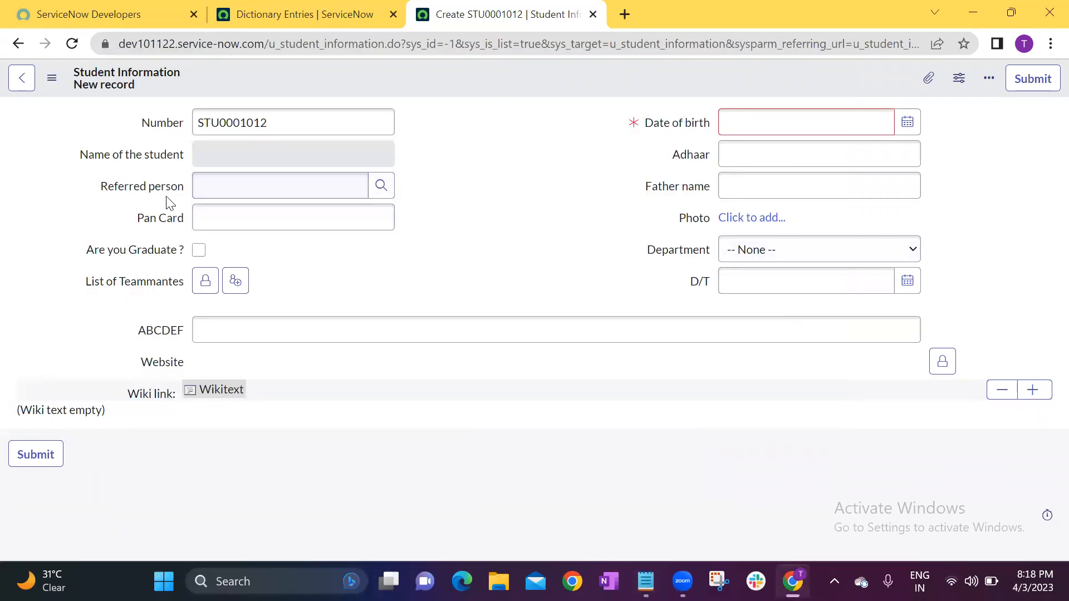
Fill Referred person with a user from the lookup list and check how the selected name is displayed.
{"action": "left_click_drag", "start_coordinate": [100, 186], "coordinate": [181, 189]}
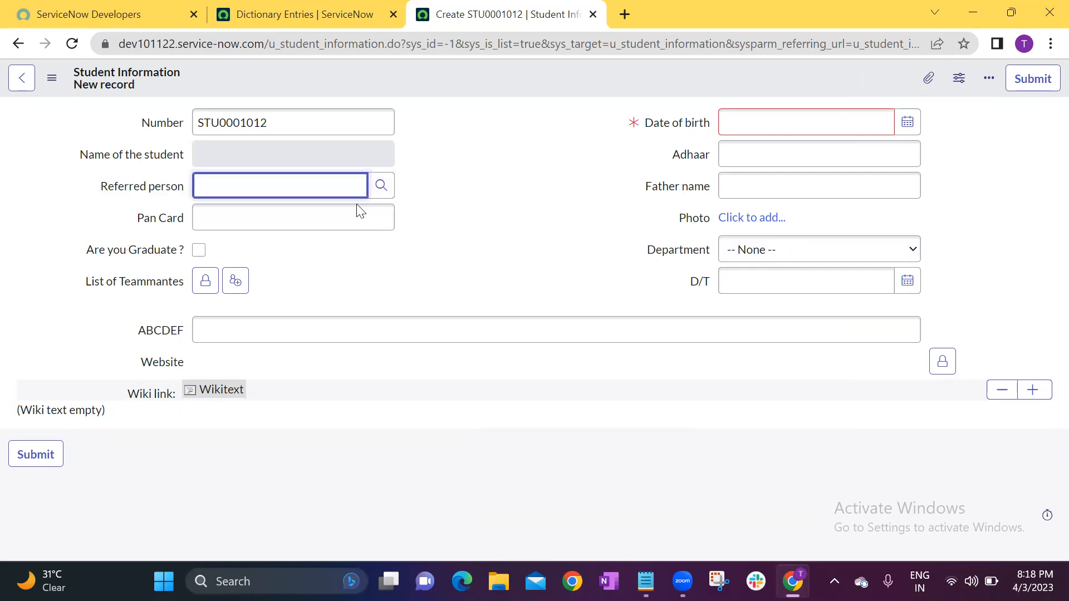
{"action": "left_click", "coordinate": [382, 185]}
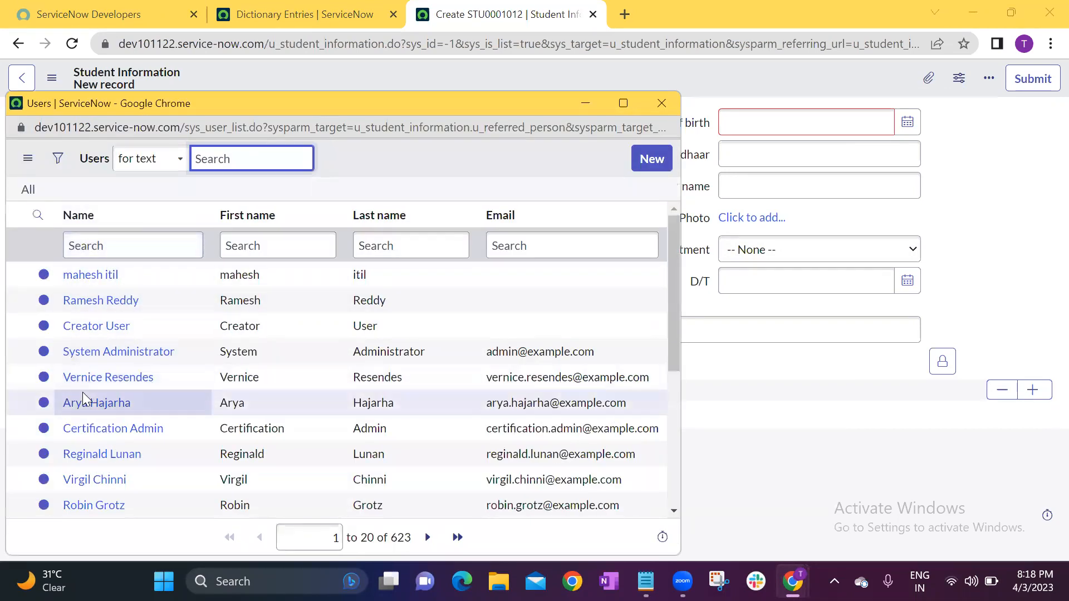
{"action": "scroll", "coordinate": [95, 374], "scroll_direction": "down", "scroll_amount": 3}
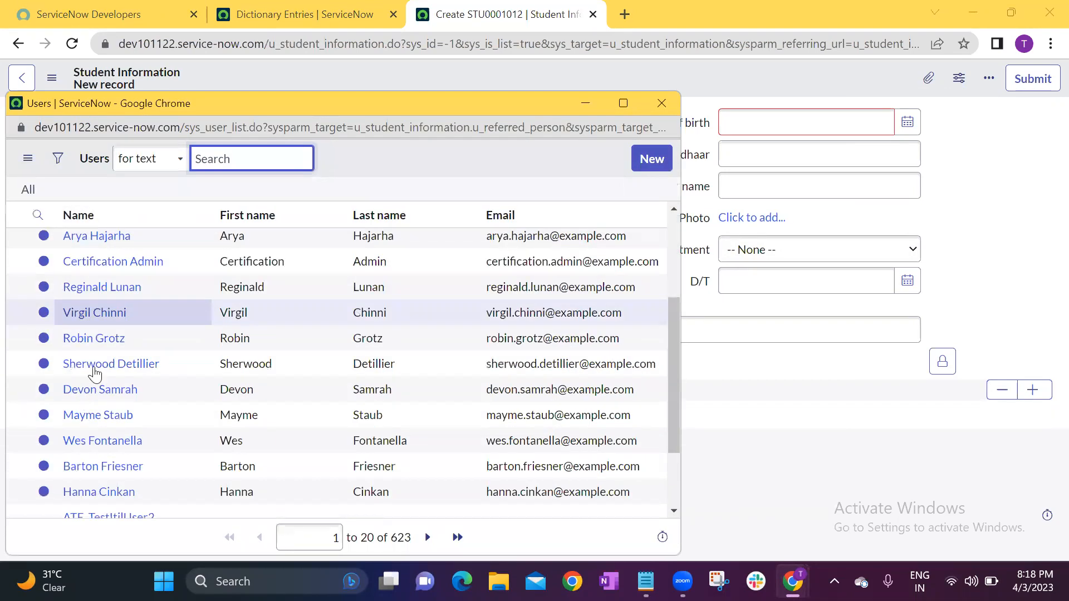
{"action": "left_click", "coordinate": [118, 337]}
{"action": "left_click", "coordinate": [259, 190]}
{"action": "left_click_drag", "start_coordinate": [259, 191], "coordinate": [196, 188]}
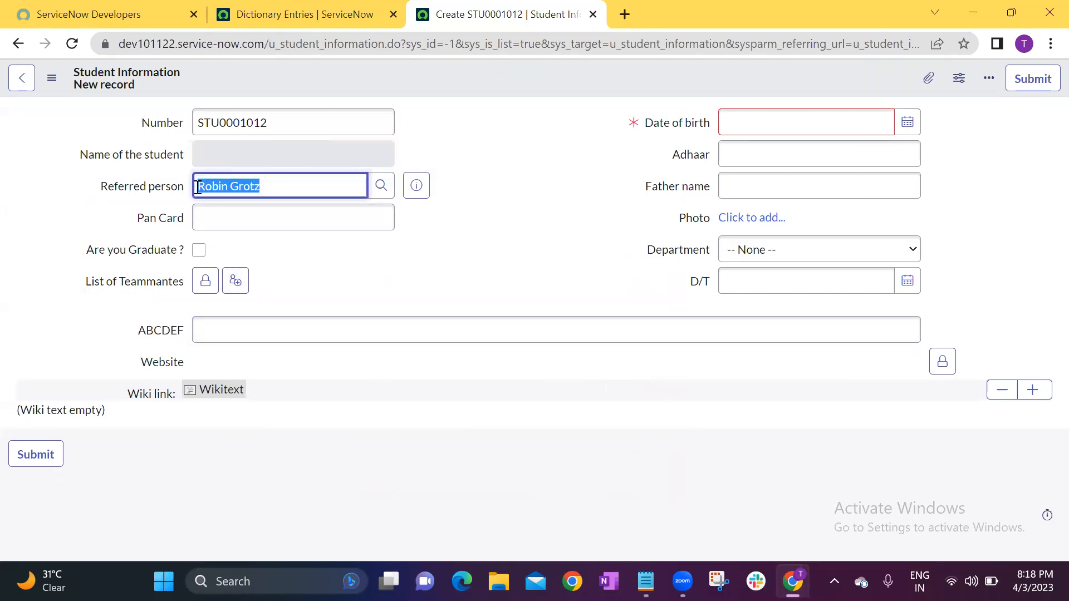
{"action": "left_click", "coordinate": [532, 206]}
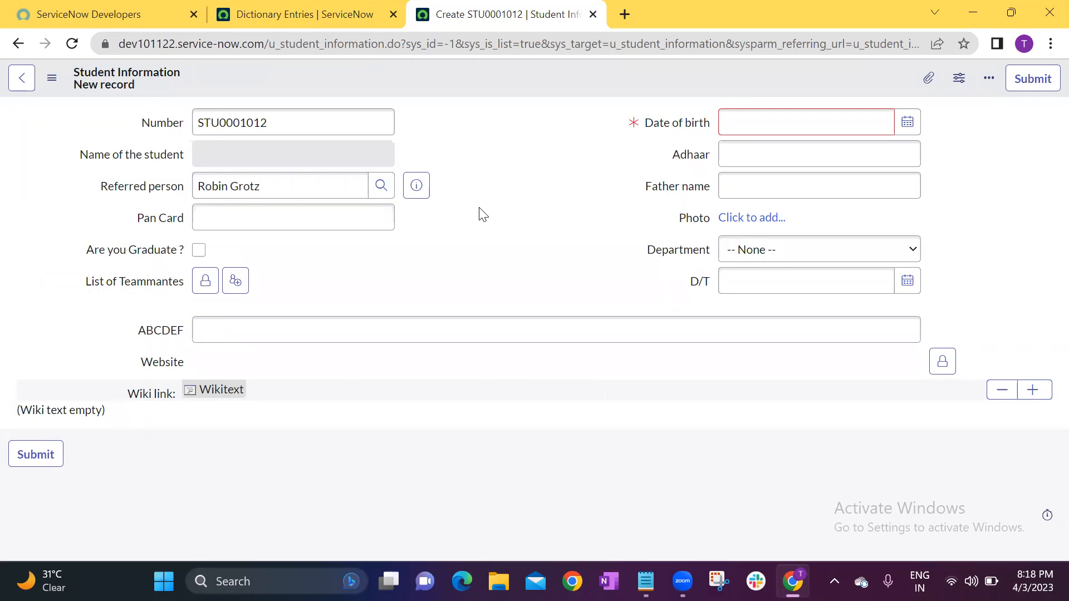
Replace the referred person with a different user from the lookup list, and briefly review the Users list again.
{"action": "left_click_drag", "start_coordinate": [276, 185], "coordinate": [189, 192]}
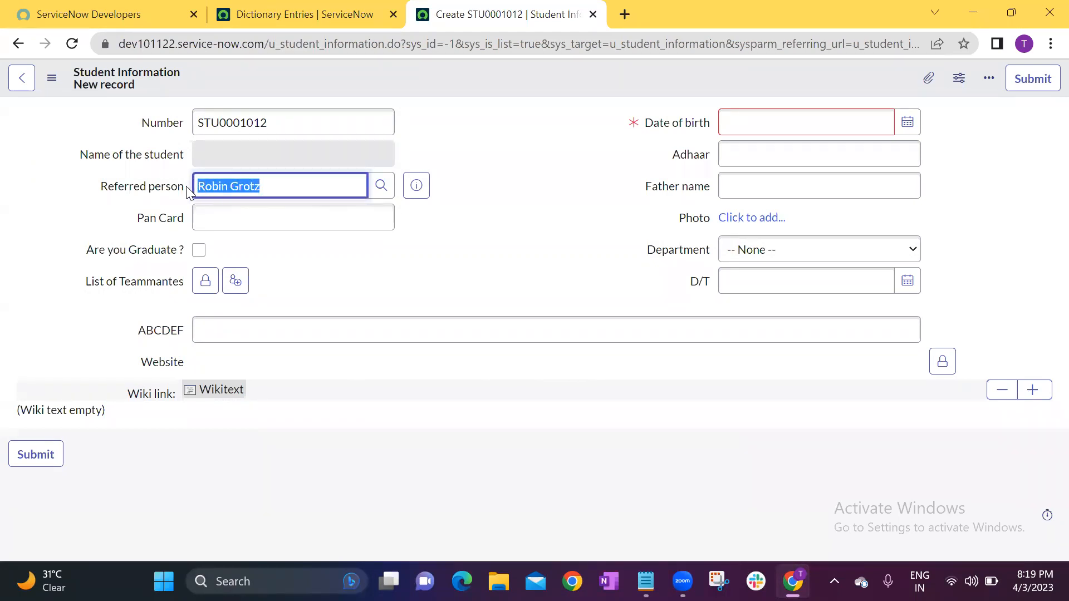
{"action": "left_click", "coordinate": [380, 185]}
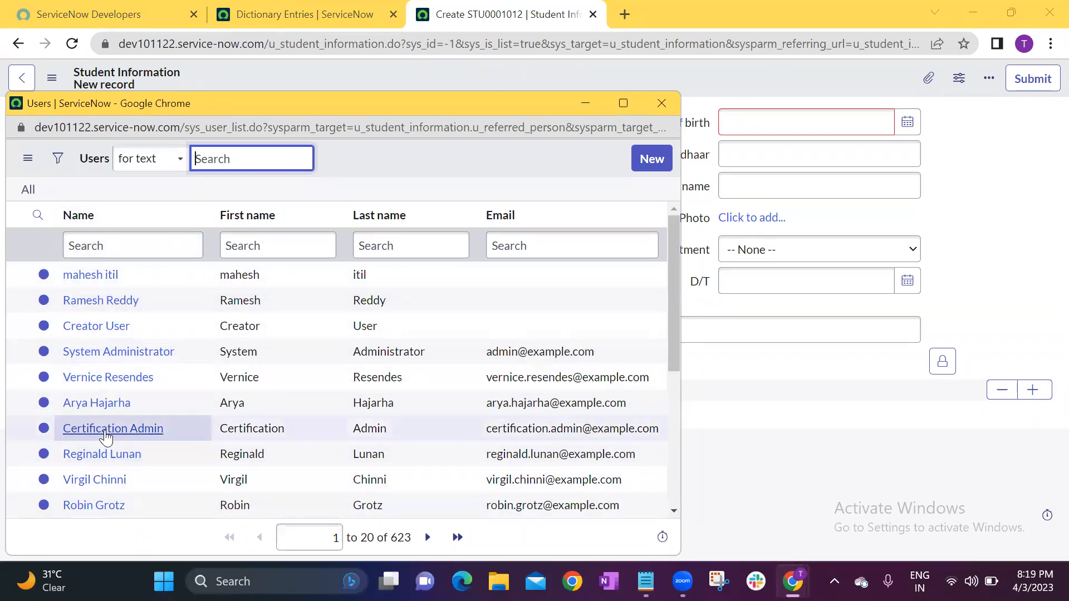
{"action": "scroll", "coordinate": [103, 430], "scroll_direction": "down", "scroll_amount": 3}
{"action": "left_click", "coordinate": [101, 421]}
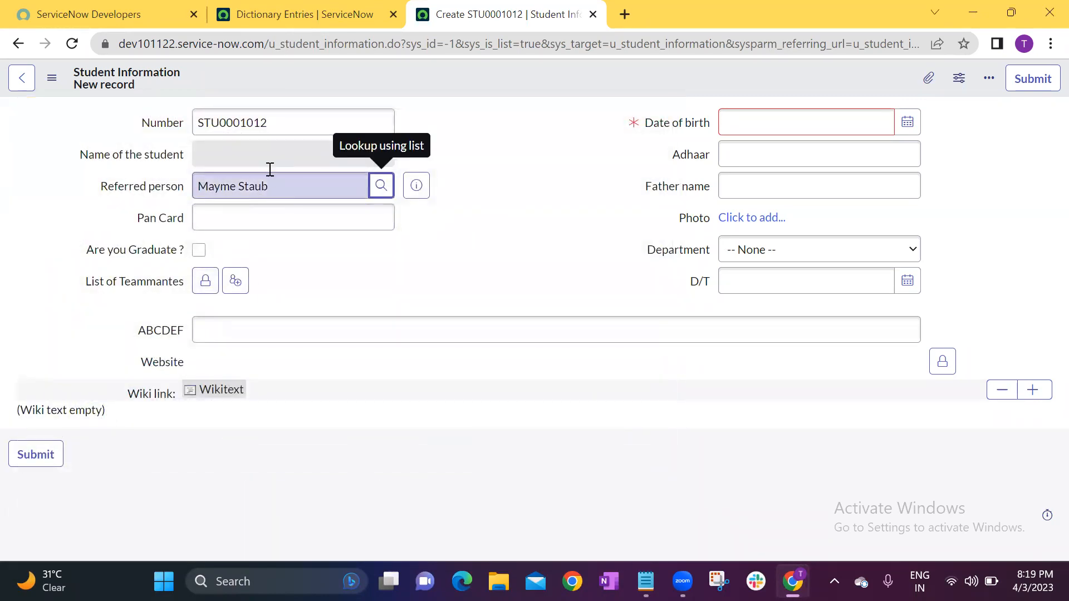
{"action": "left_click", "coordinate": [275, 190]}
{"action": "left_click_drag", "start_coordinate": [275, 190], "coordinate": [185, 185]}
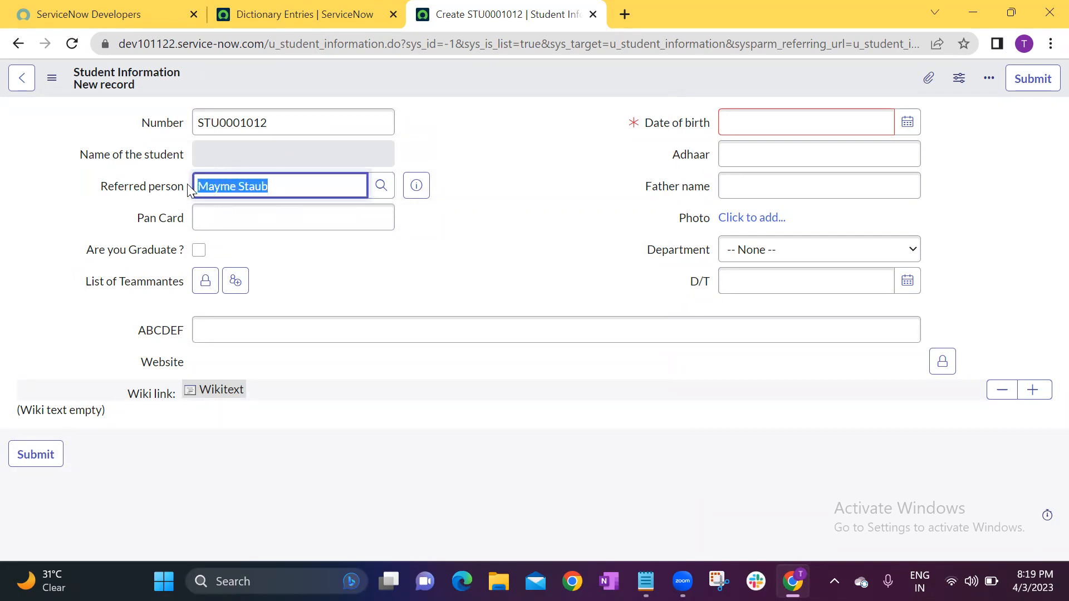
{"action": "left_click", "coordinate": [465, 248]}
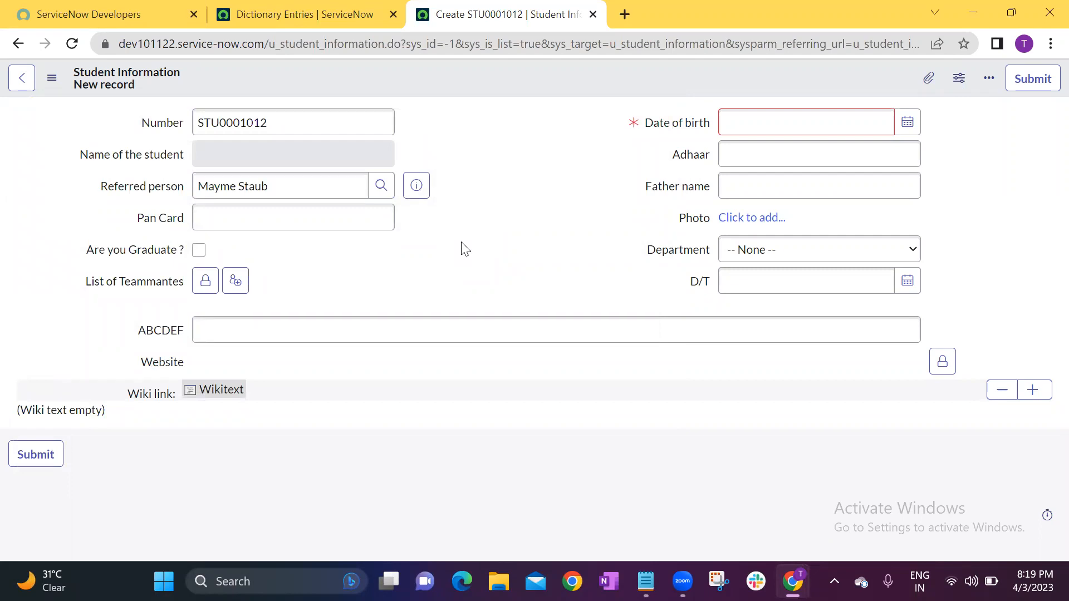
{"action": "left_click", "coordinate": [381, 185]}
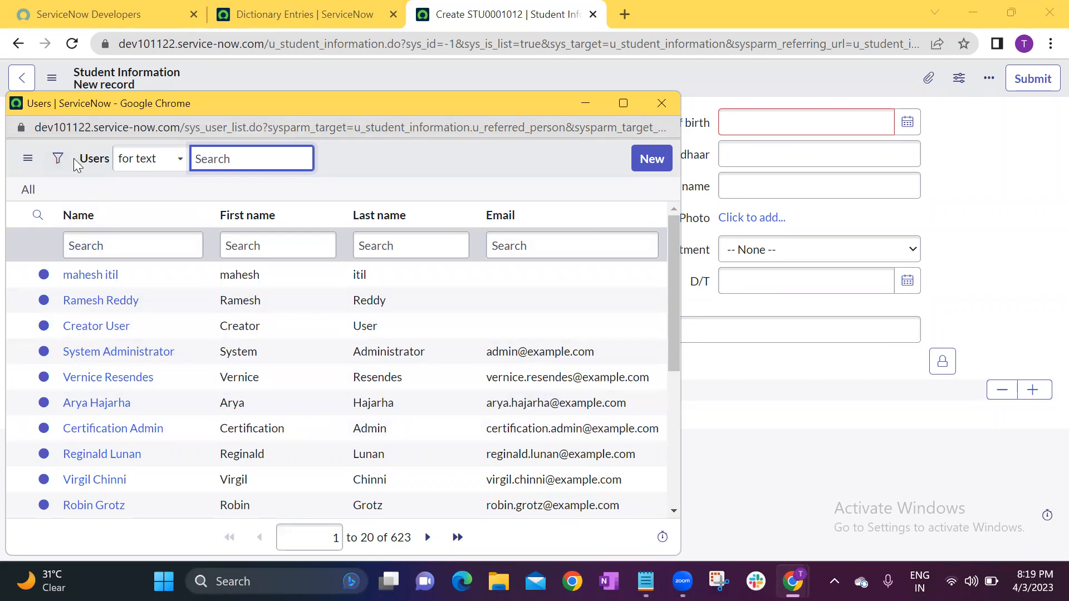
{"action": "left_click", "coordinate": [659, 104]}
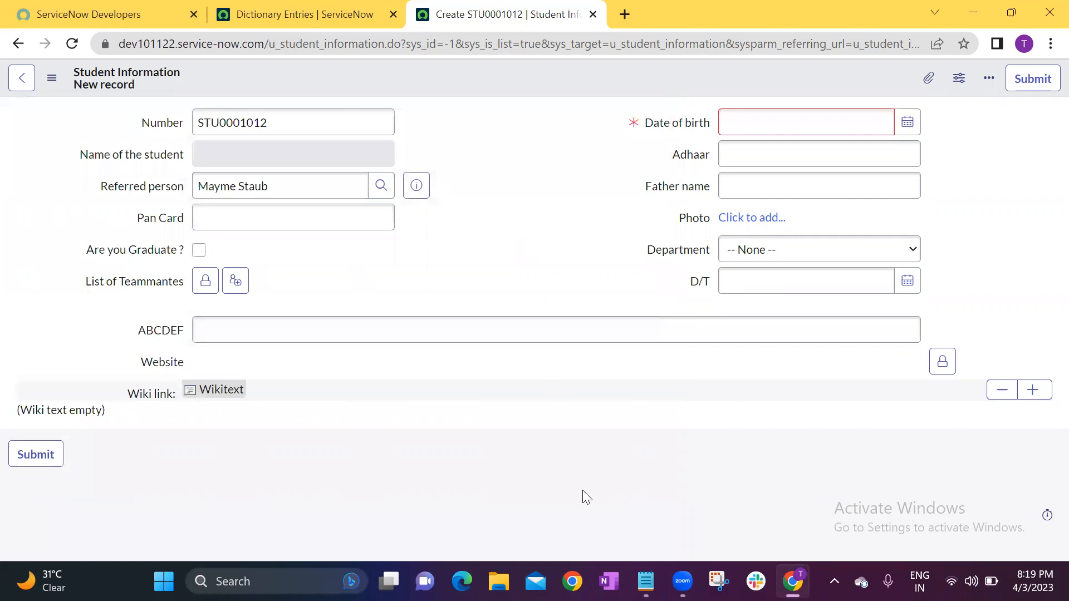
Switch to Notepad to review the Display option in the Dictionary line, and return to the student record form.
{"action": "left_click", "coordinate": [646, 581]}
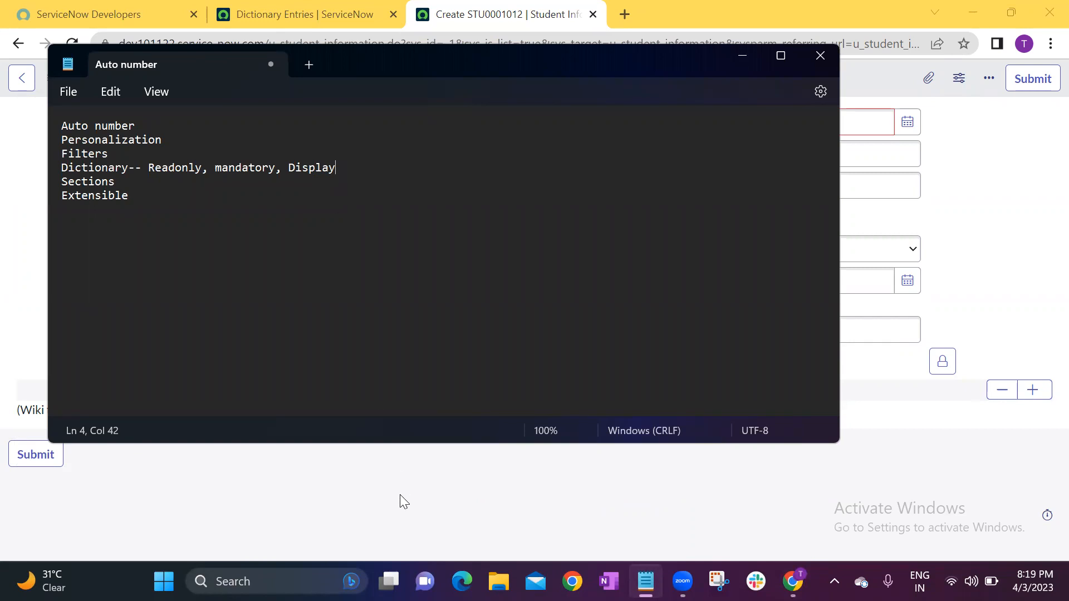
{"action": "left_click", "coordinate": [389, 479]}
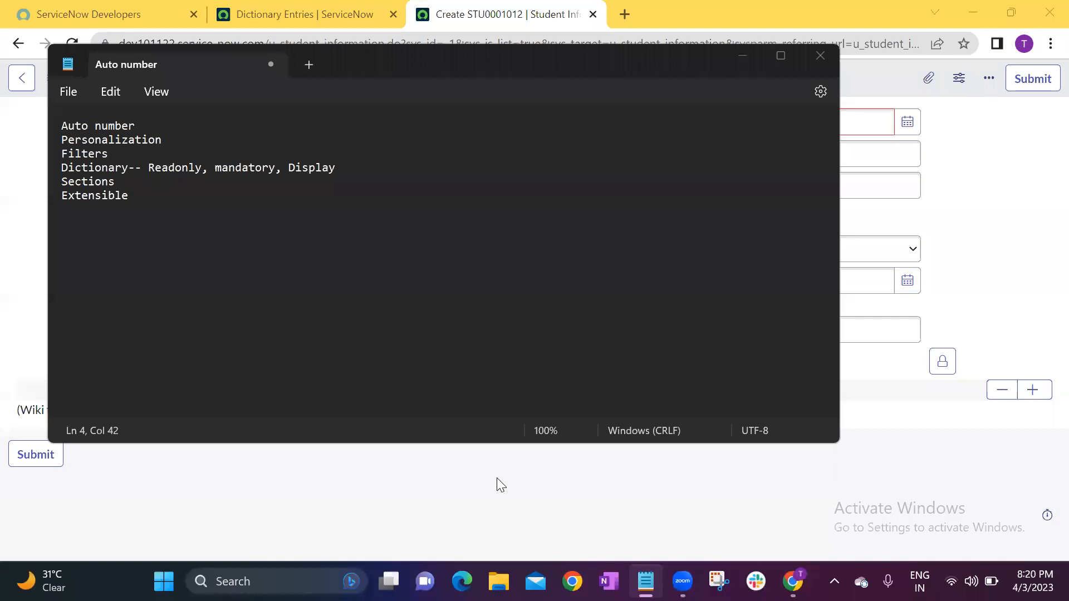
{"action": "left_click", "coordinate": [5, 236]}
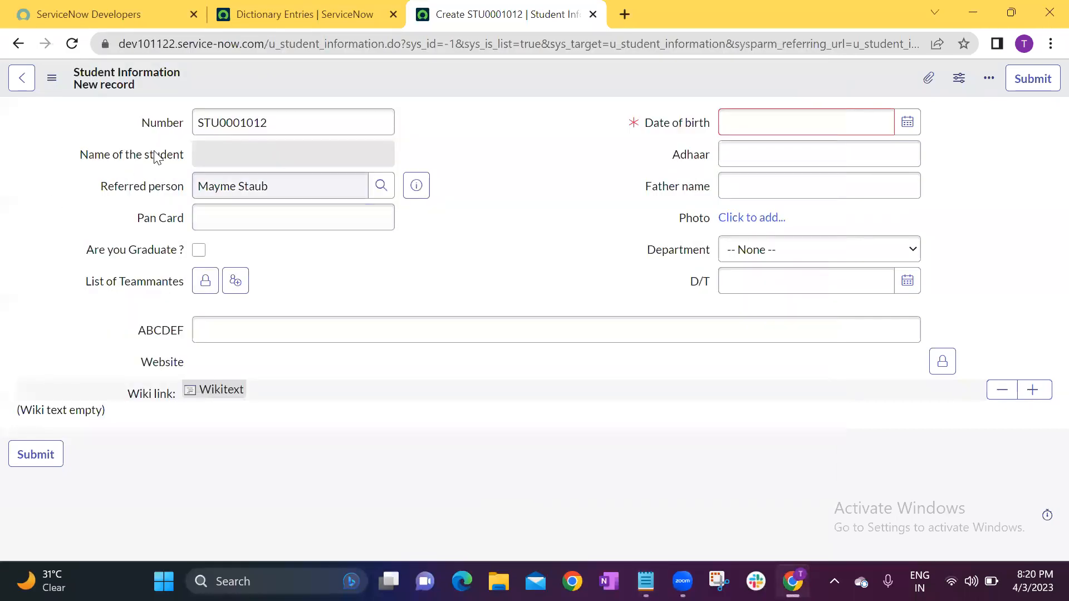
{"action": "key", "text": "alt+Tab"}
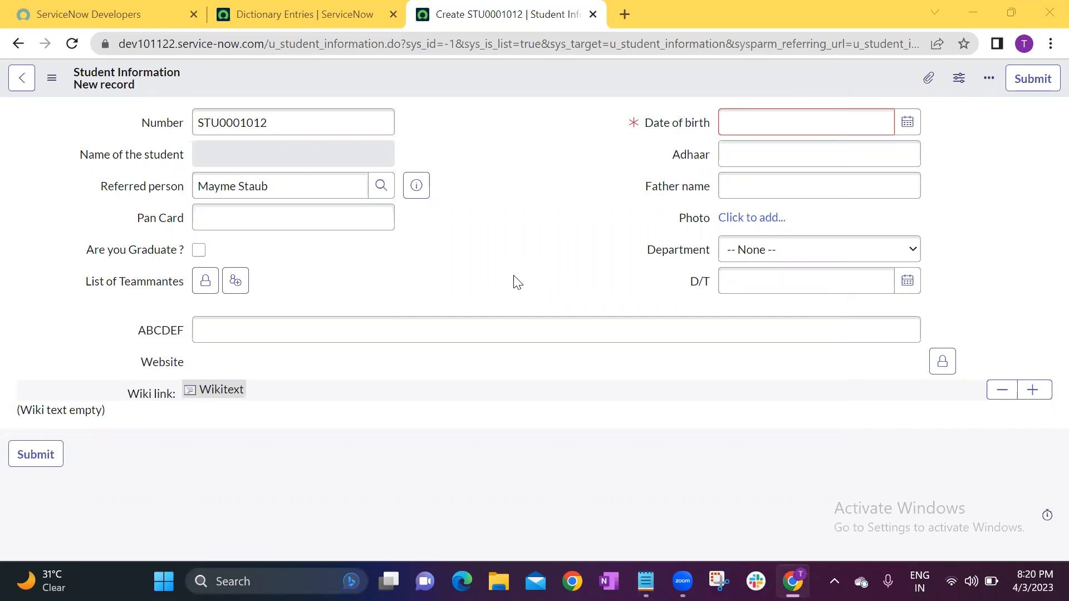
Examine the name shown in Referred person and the value in the Number field of the new student record.
{"action": "left_click_drag", "start_coordinate": [267, 186], "coordinate": [193, 187]}
{"action": "left_click", "coordinate": [270, 184]}
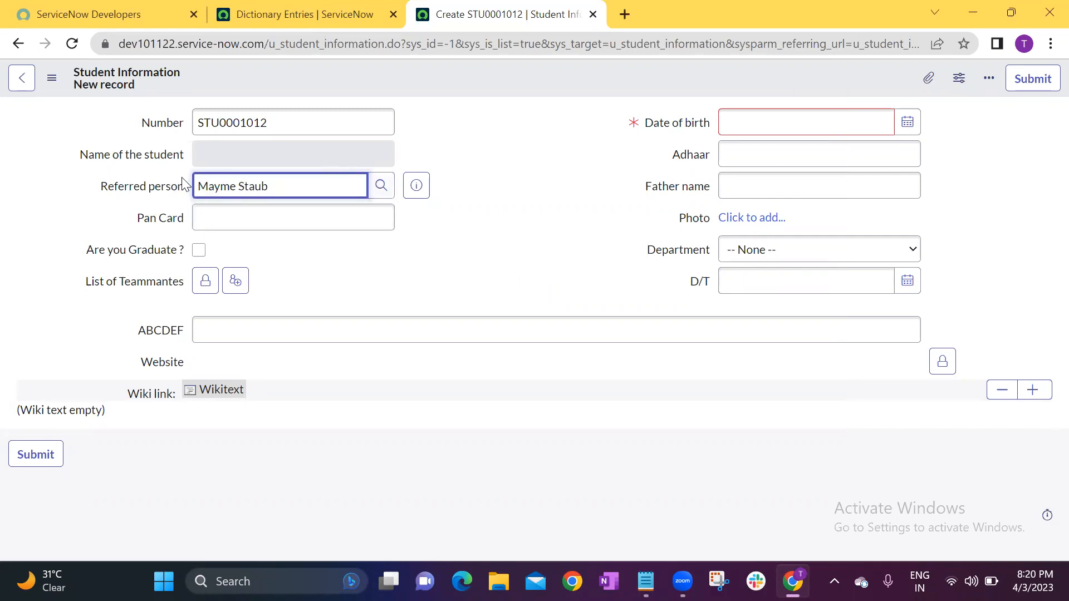
{"action": "left_click_drag", "start_coordinate": [270, 187], "coordinate": [199, 187]}
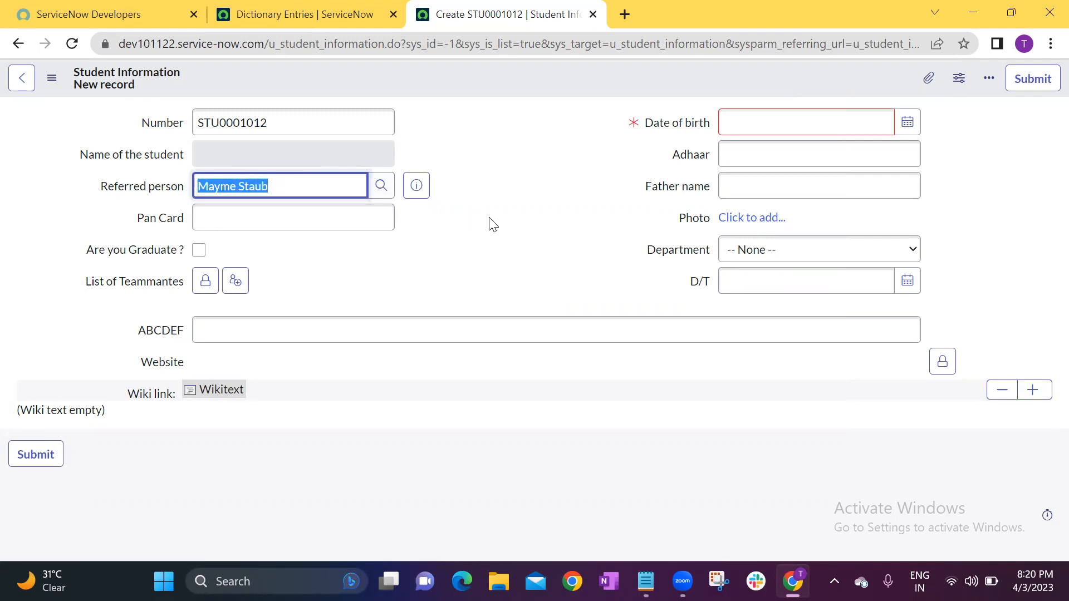
{"action": "left_click", "coordinate": [464, 212]}
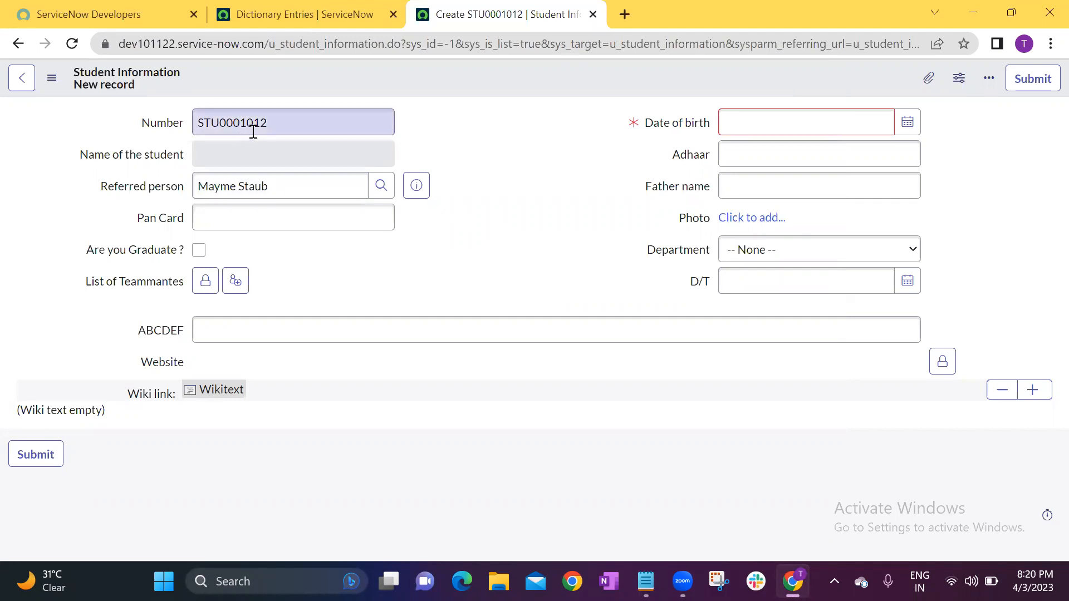
{"action": "left_click_drag", "start_coordinate": [274, 125], "coordinate": [194, 123]}
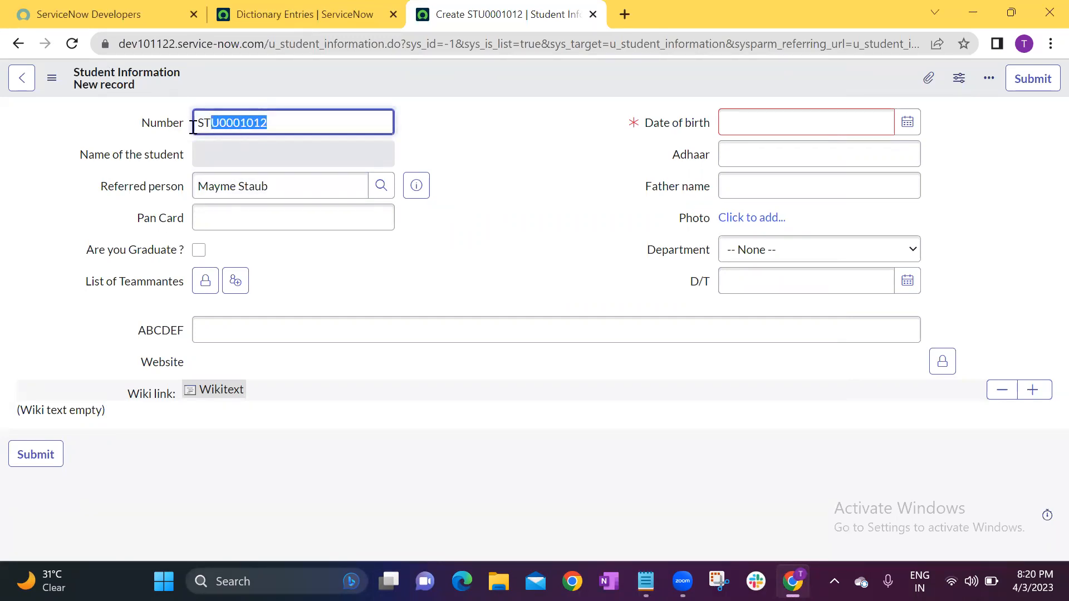
{"action": "left_click", "coordinate": [518, 181]}
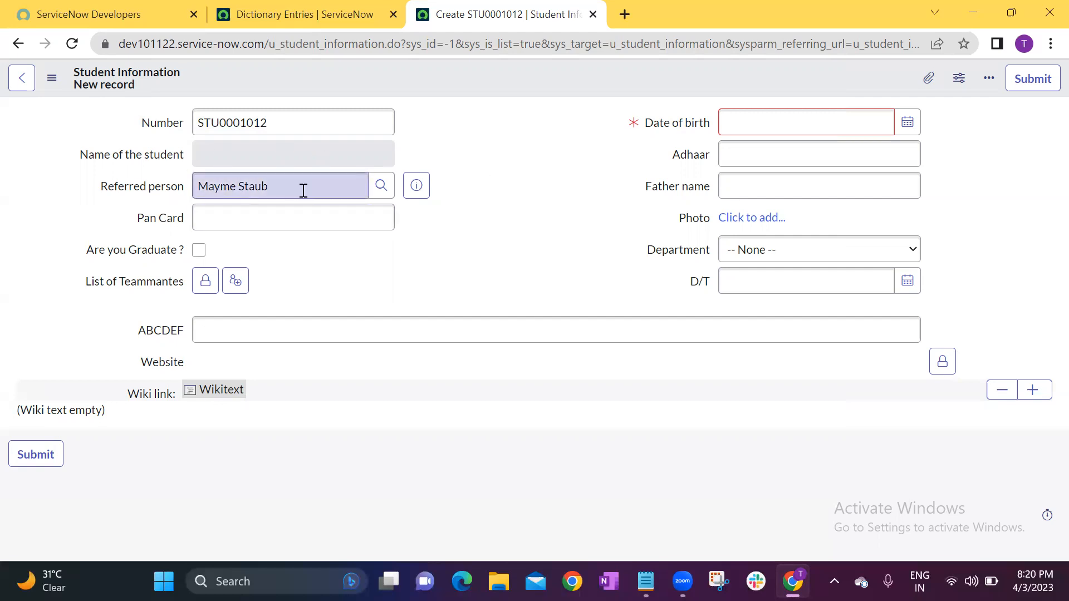
Choose another user from the Users lookup as the referred person and examine the name shown in the field.
{"action": "left_click", "coordinate": [381, 186]}
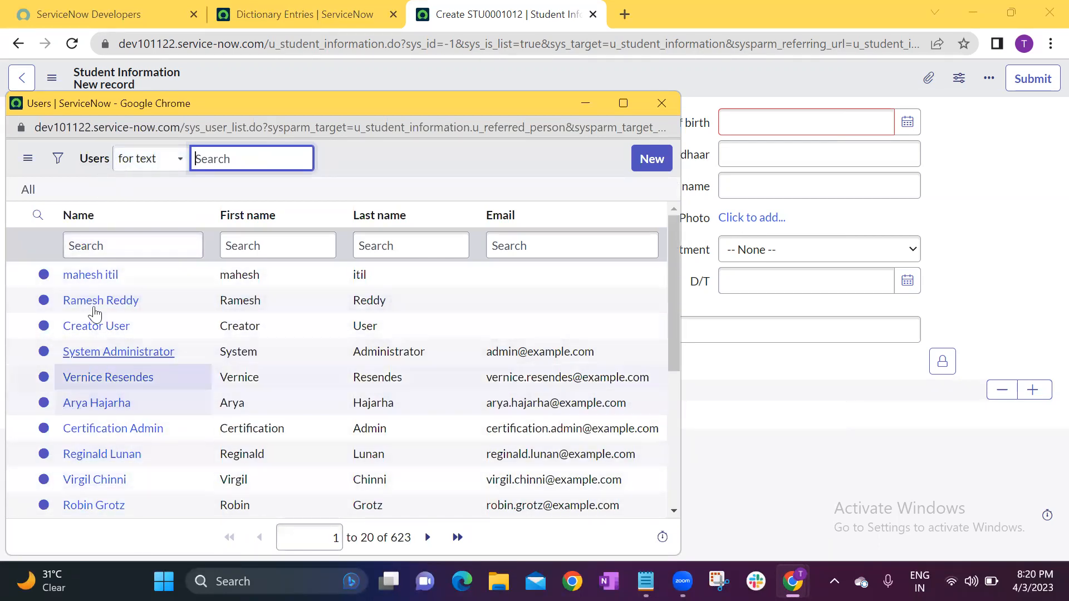
{"action": "scroll", "coordinate": [95, 412], "scroll_direction": "down", "scroll_amount": 3}
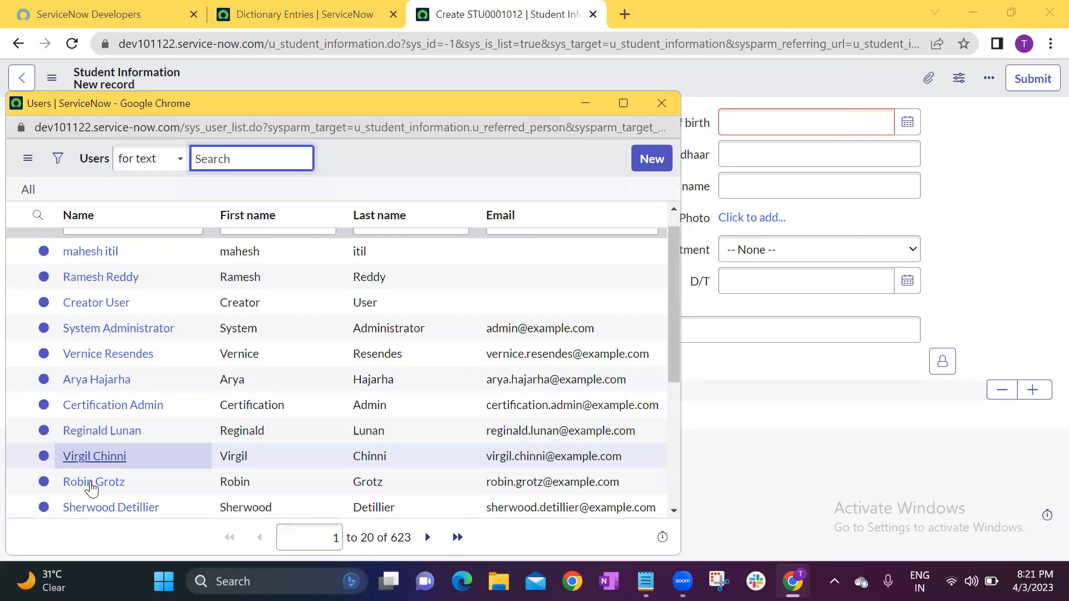
{"action": "left_click", "coordinate": [92, 389]}
{"action": "left_click_drag", "start_coordinate": [279, 189], "coordinate": [191, 185]}
{"action": "left_click", "coordinate": [466, 226]}
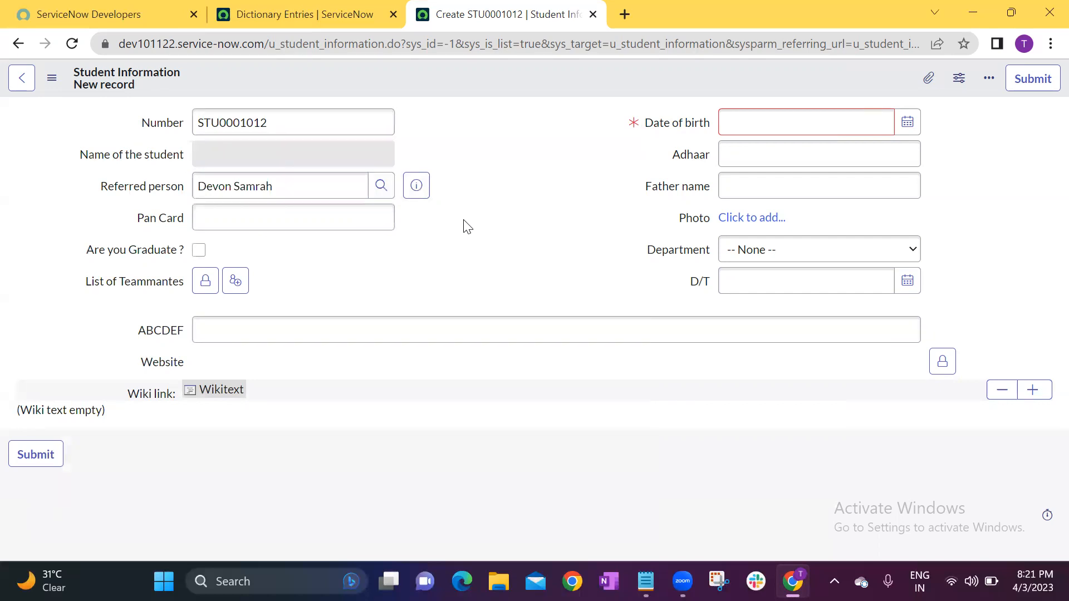
{"action": "left_click_drag", "start_coordinate": [279, 186], "coordinate": [192, 186]}
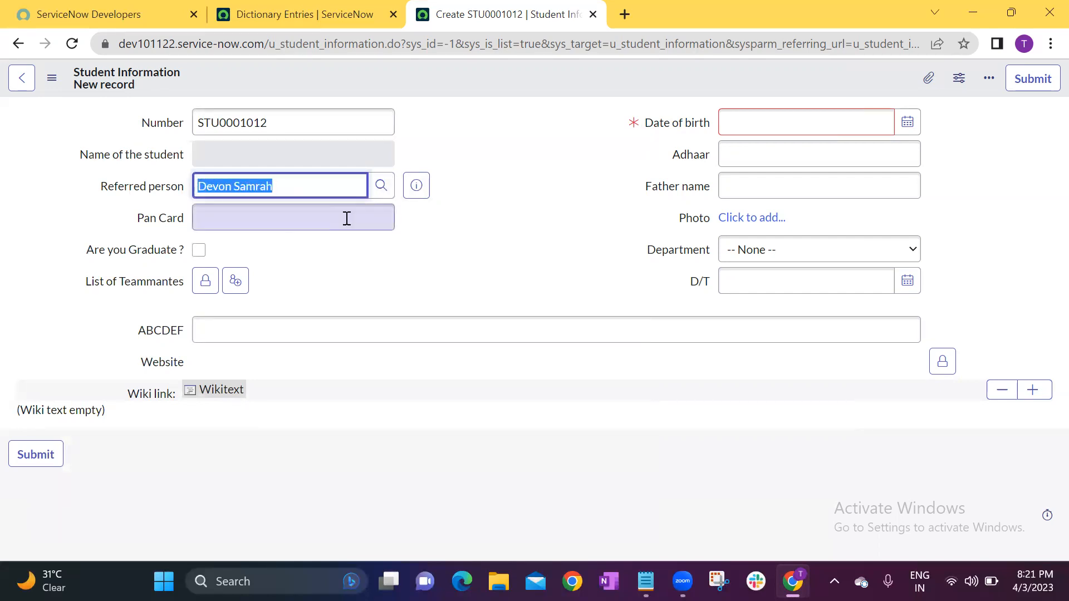
{"action": "left_click", "coordinate": [416, 221]}
Open the referred person's full user record in a new browser tab and view it.
{"action": "left_click", "coordinate": [418, 186]}
{"action": "middle_click", "coordinate": [643, 226]}
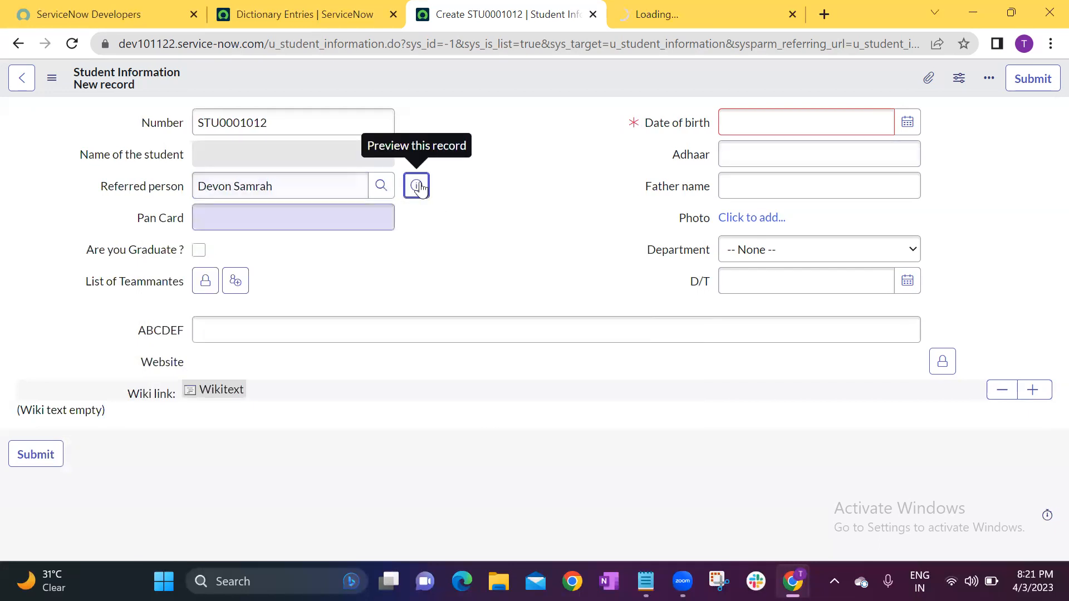
{"action": "left_click", "coordinate": [634, 22]}
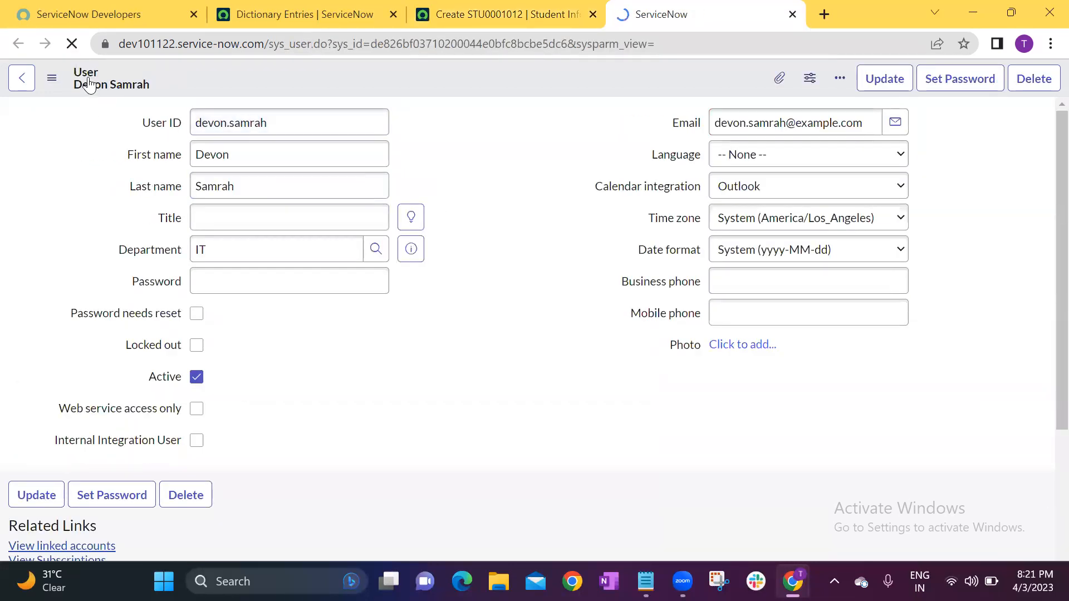
{"action": "left_click", "coordinate": [564, 219]}
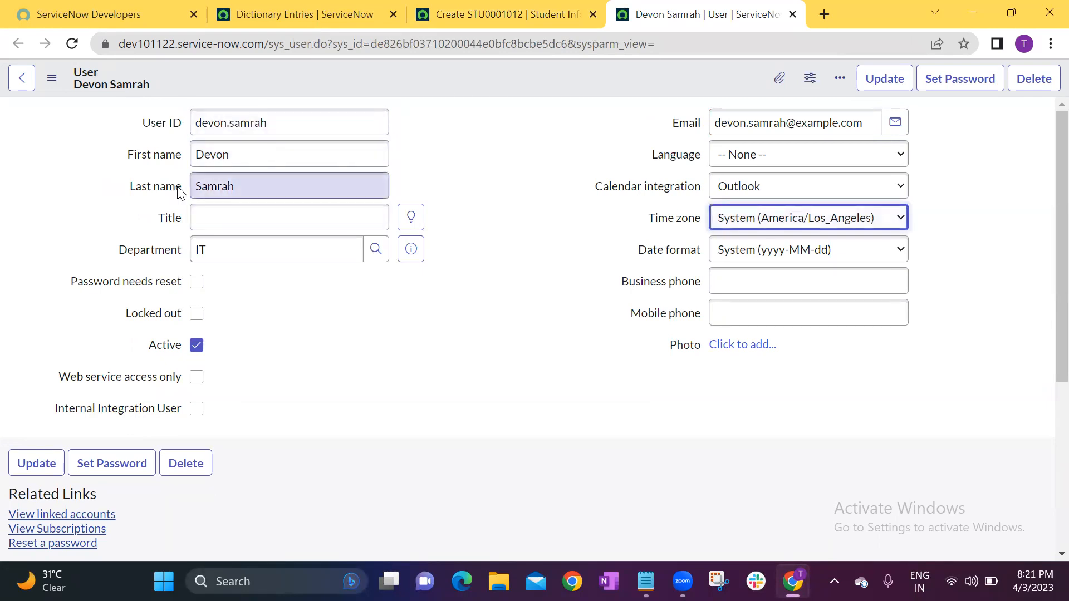
Enable the Display option in the dictionary entry of the user record's First name field and save the entry.
{"action": "right_click", "coordinate": [157, 155]}
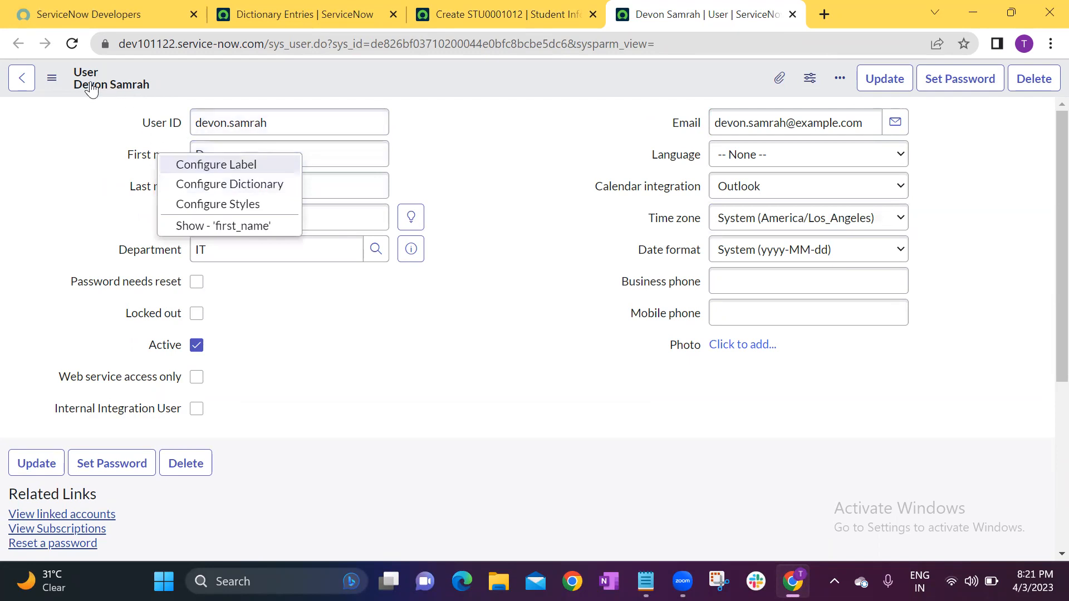
{"action": "left_click", "coordinate": [203, 187]}
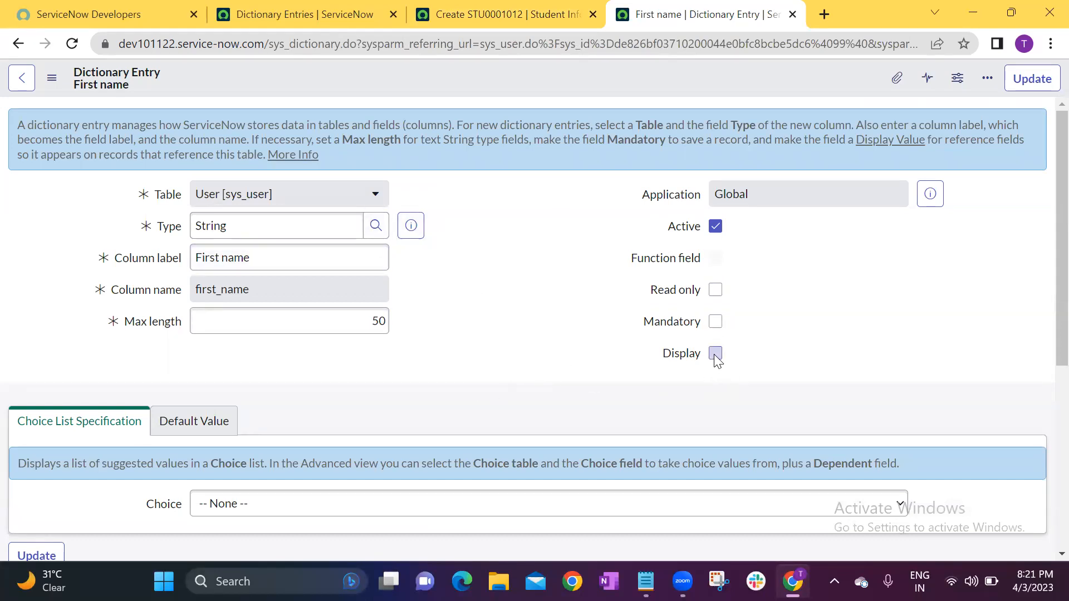
{"action": "left_click_drag", "start_coordinate": [269, 261], "coordinate": [191, 263]}
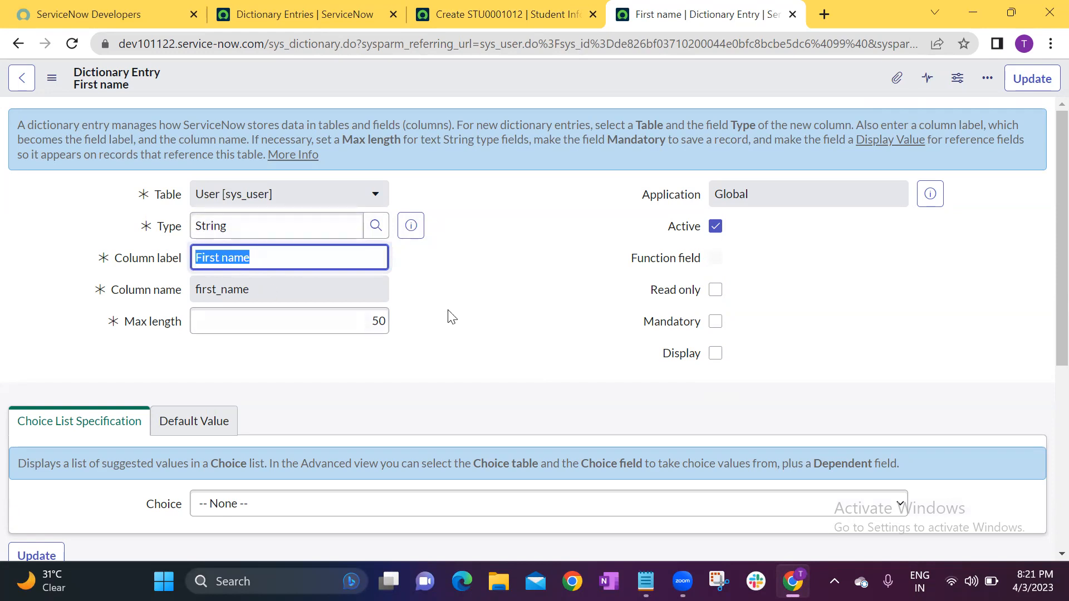
{"action": "left_click", "coordinate": [458, 294]}
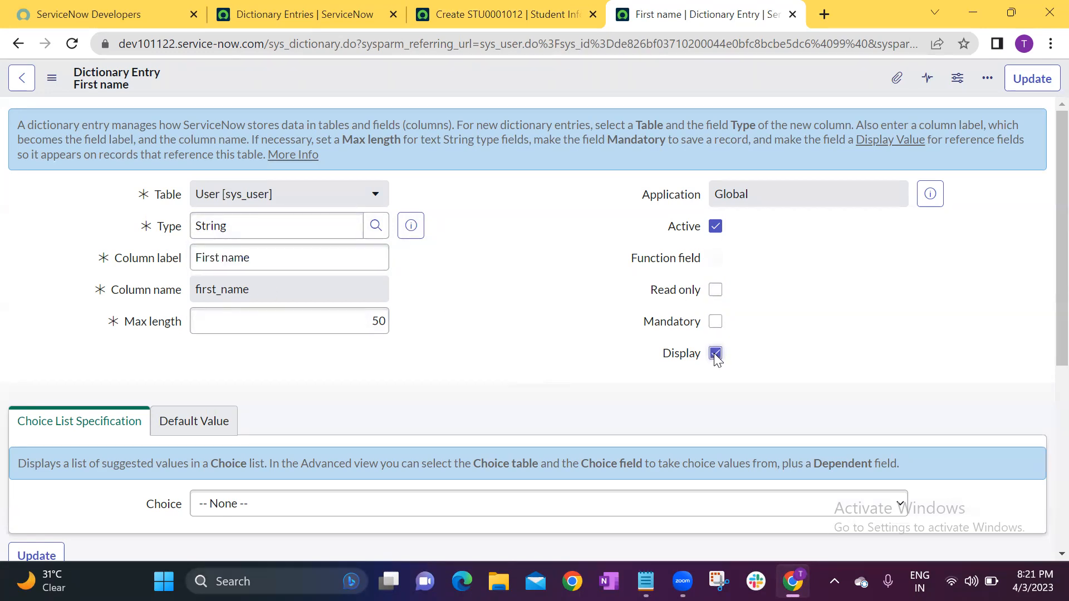
{"action": "right_click", "coordinate": [629, 74]}
{"action": "left_click", "coordinate": [643, 82]}
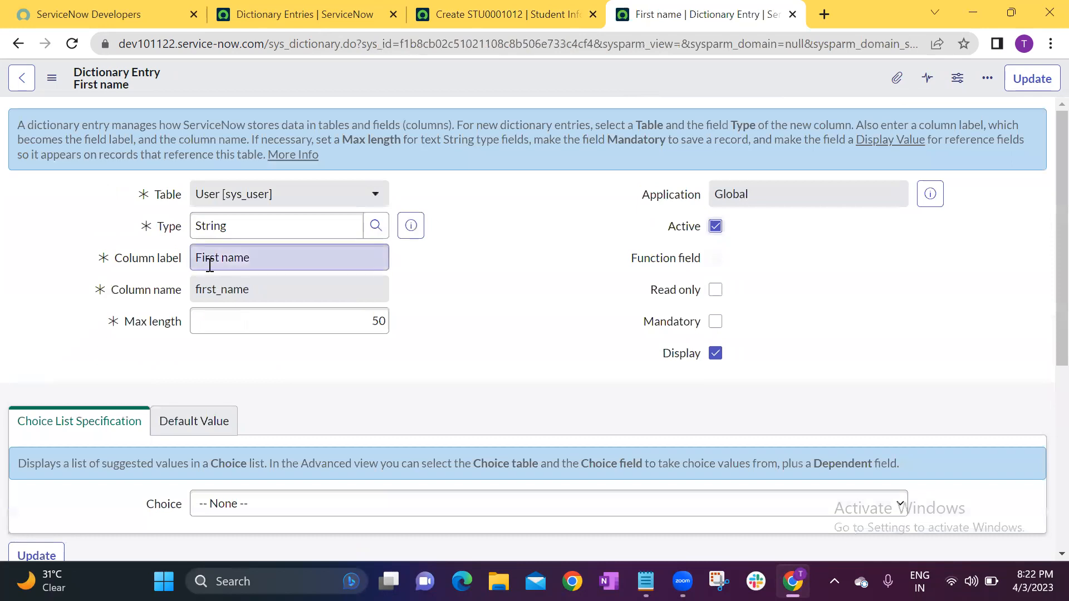
Check the Table choices of the First name dictionary entry and leave the selection as User [sys_user].
{"action": "left_click", "coordinate": [275, 195]}
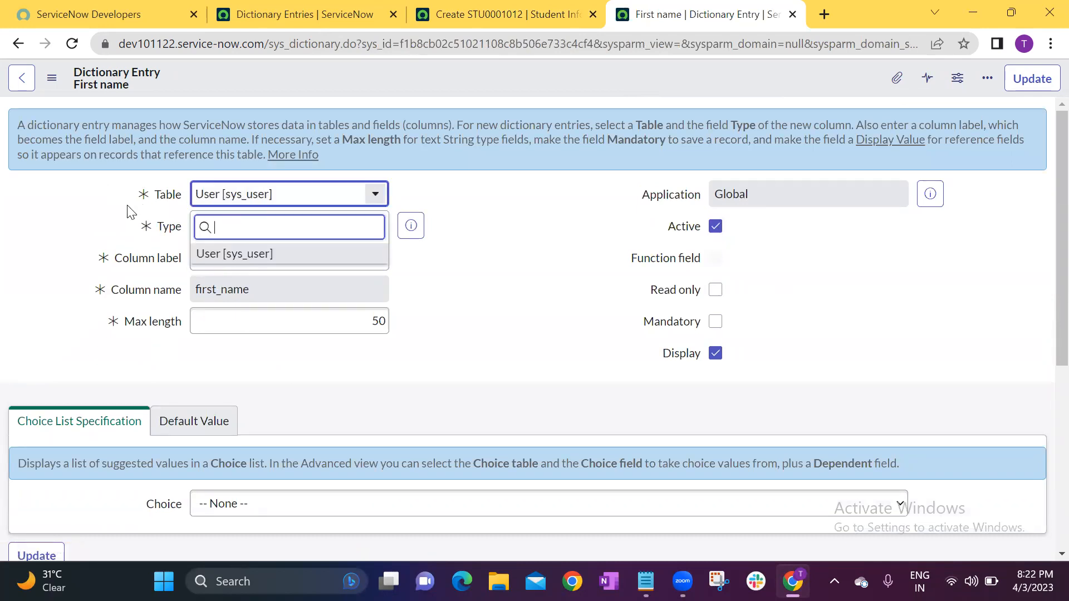
{"action": "left_click", "coordinate": [155, 226]}
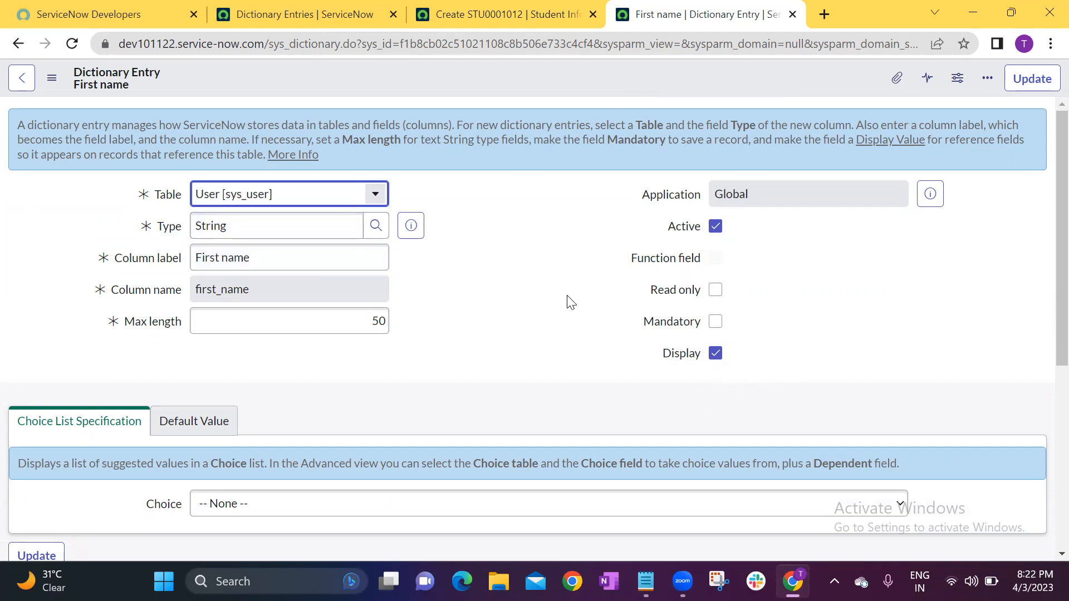
Reload the new Student Information form, pick a user from the Users lookup as the referred person and examine the displayed name.
{"action": "left_click", "coordinate": [470, 22]}
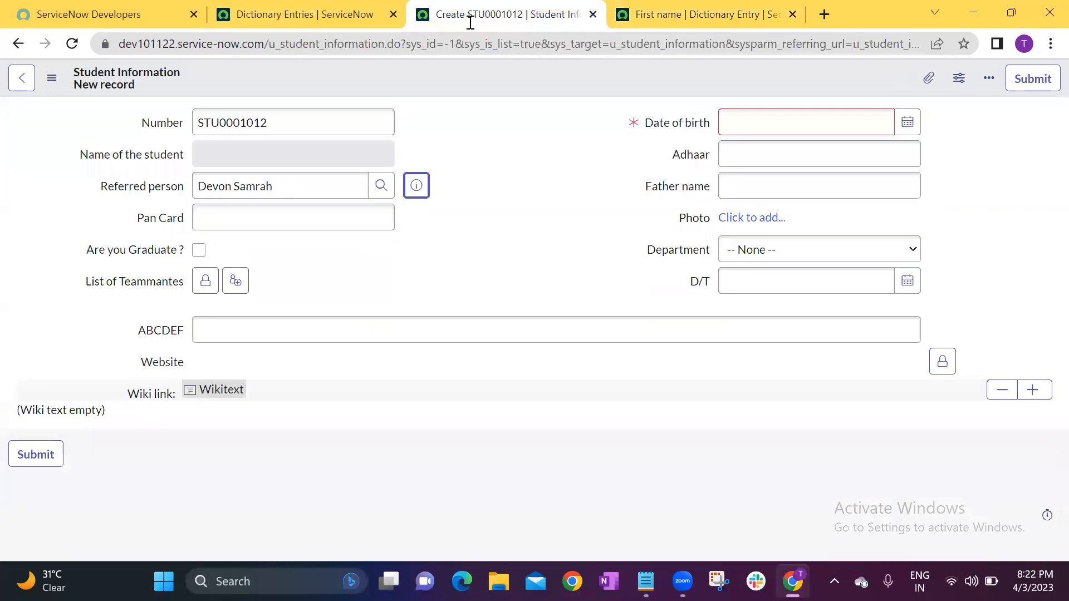
{"action": "left_click", "coordinate": [534, 185]}
{"action": "left_click", "coordinate": [72, 43]}
{"action": "left_click", "coordinate": [627, 146]}
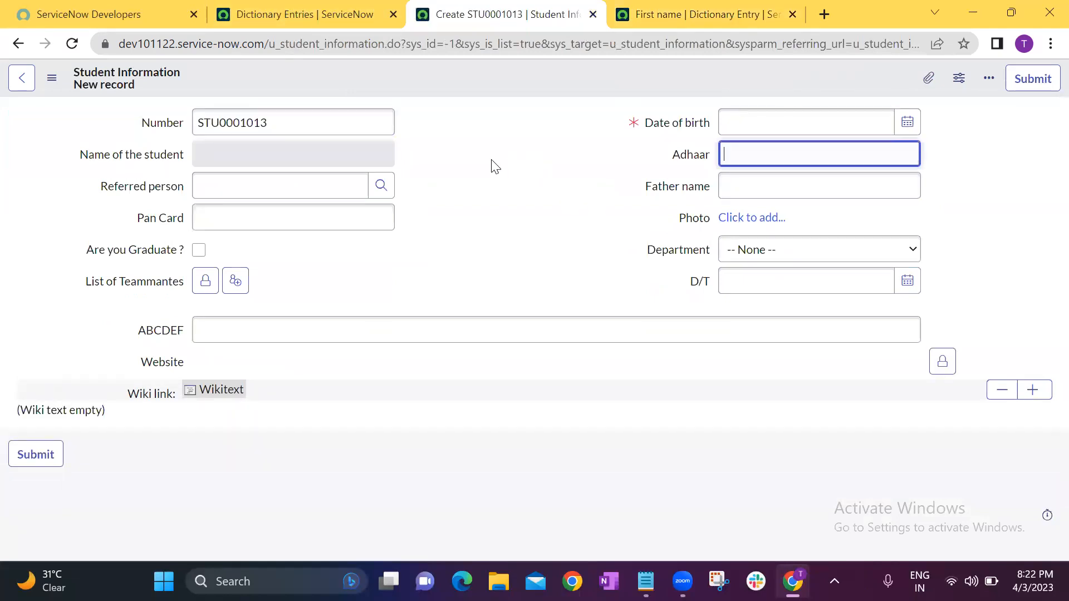
{"action": "left_click", "coordinate": [380, 185]}
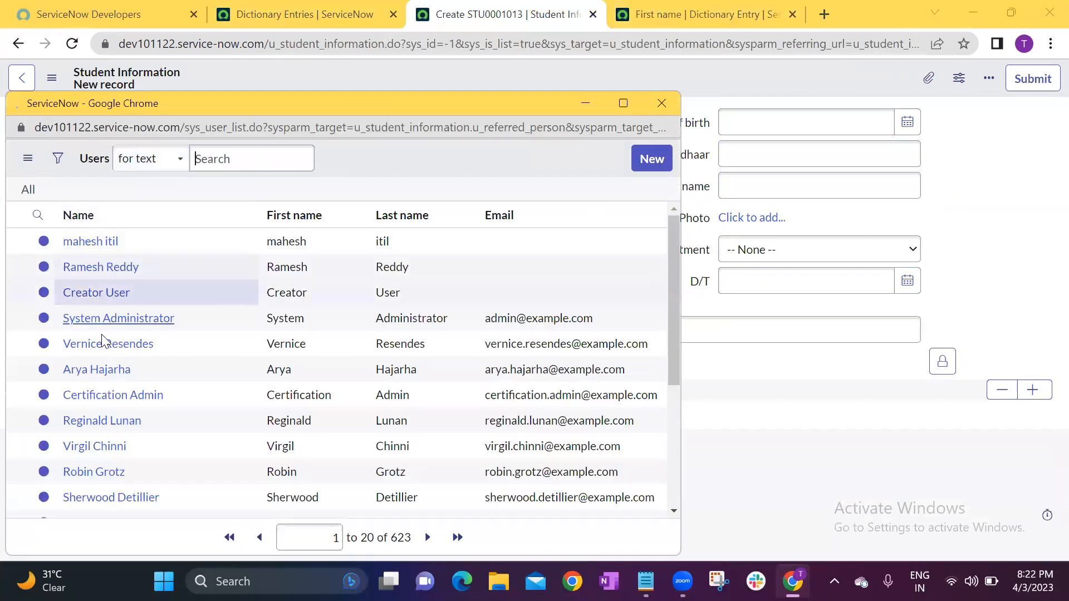
{"action": "left_click", "coordinate": [95, 403]}
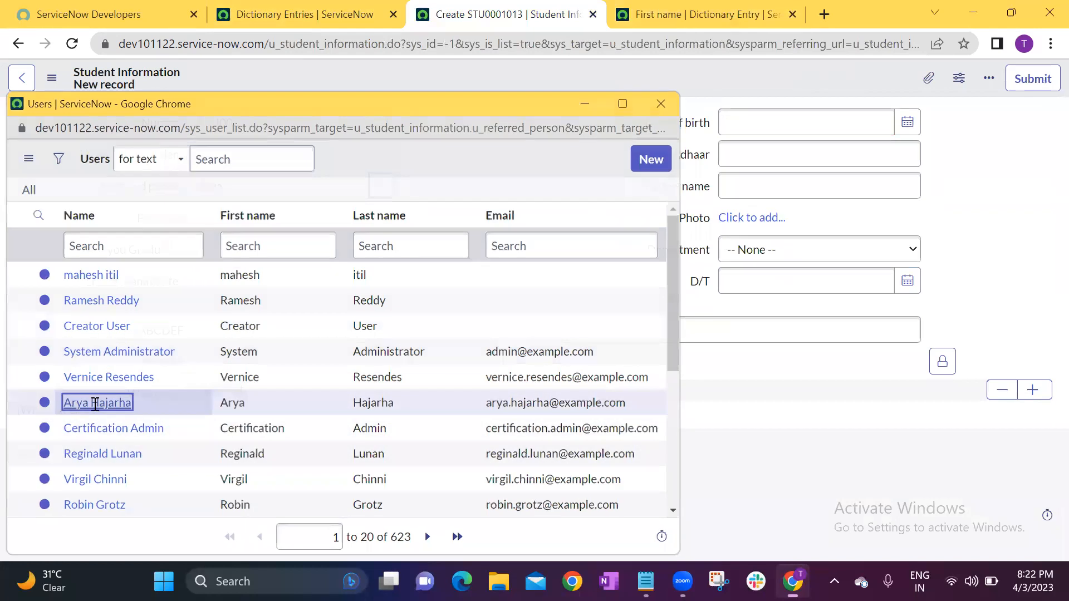
{"action": "left_click", "coordinate": [240, 187]}
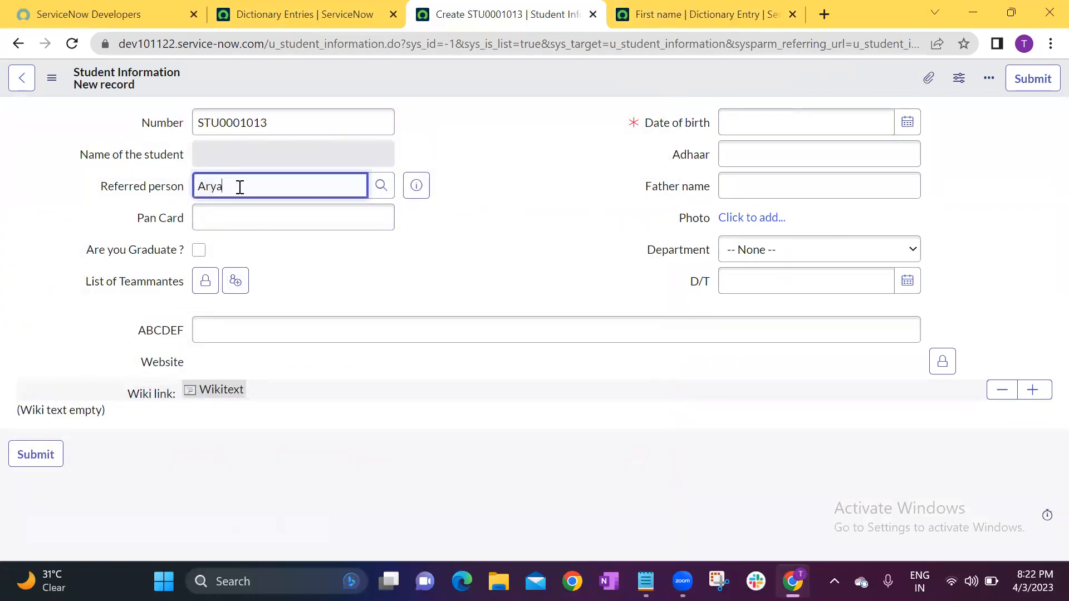
{"action": "left_click", "coordinate": [504, 223]}
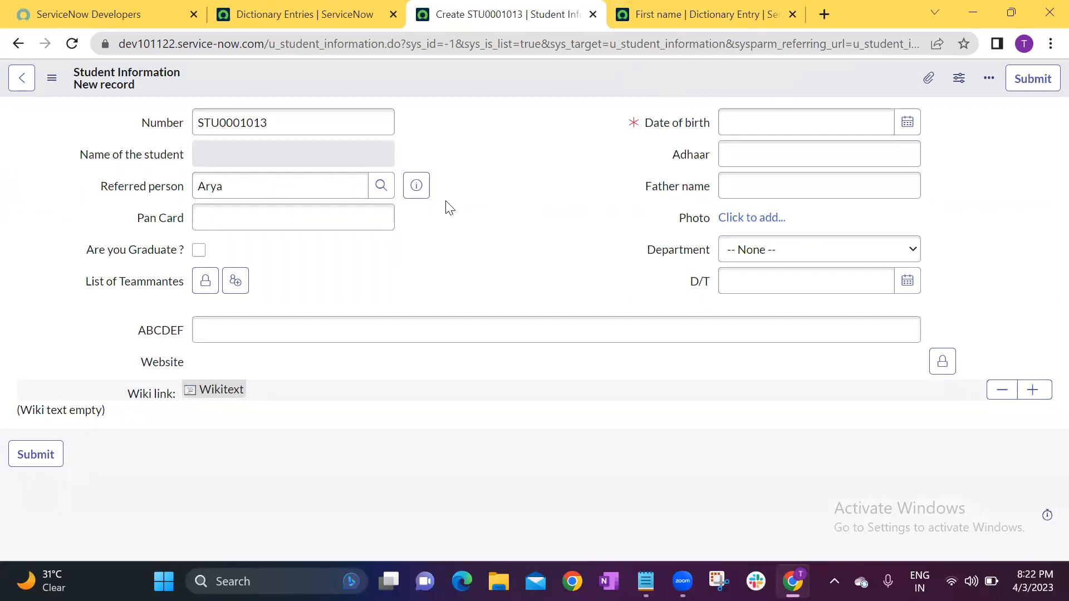
Replace the referred person with a different user from the Users lookup and examine the displayed value.
{"action": "left_click", "coordinate": [381, 187]}
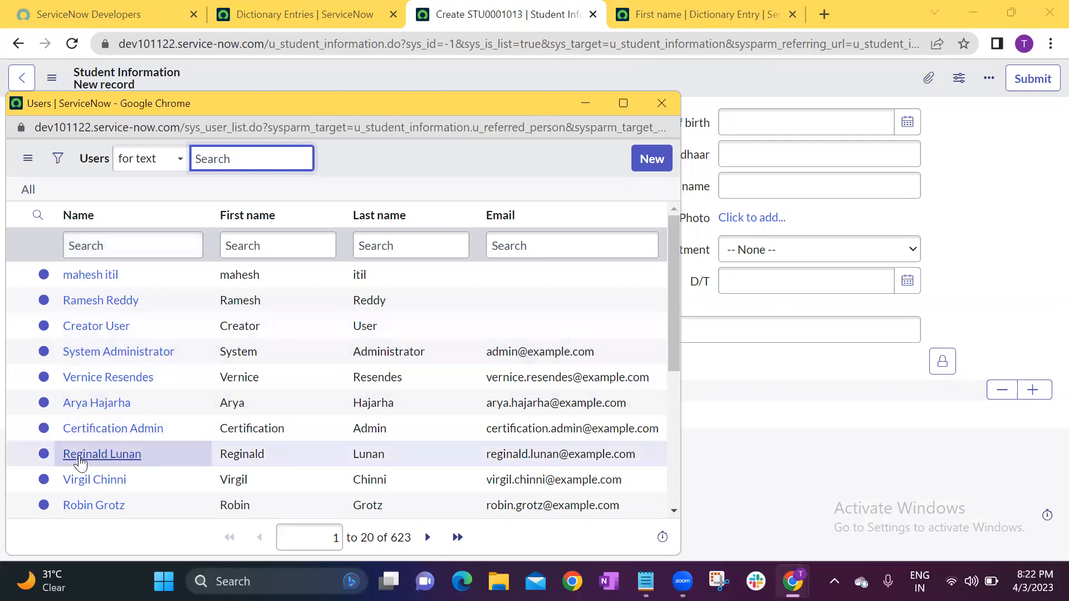
{"action": "left_click", "coordinate": [102, 454]}
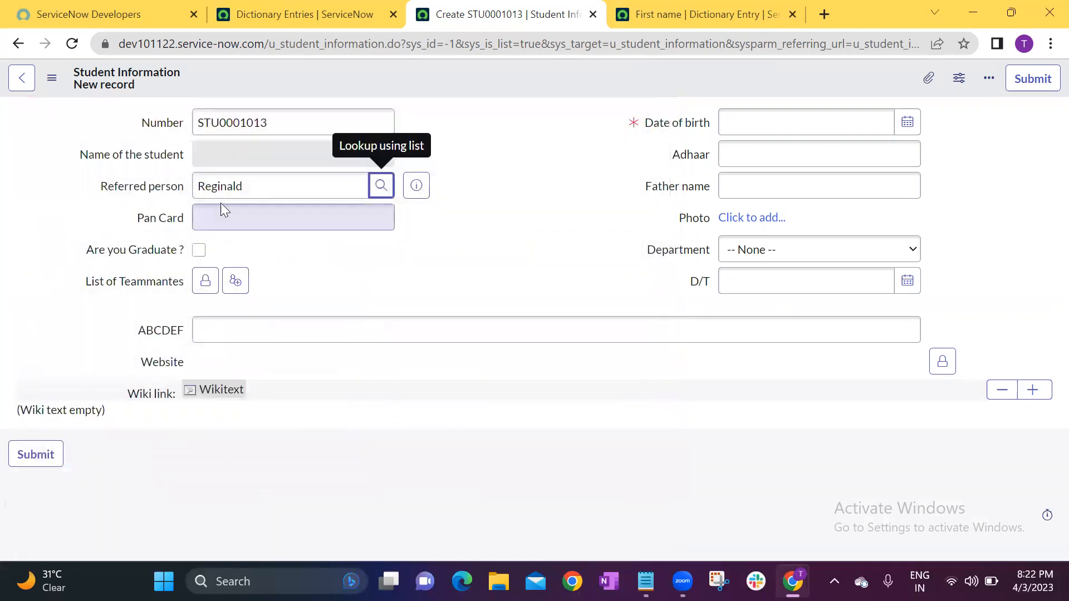
{"action": "left_click_drag", "start_coordinate": [248, 184], "coordinate": [173, 193]}
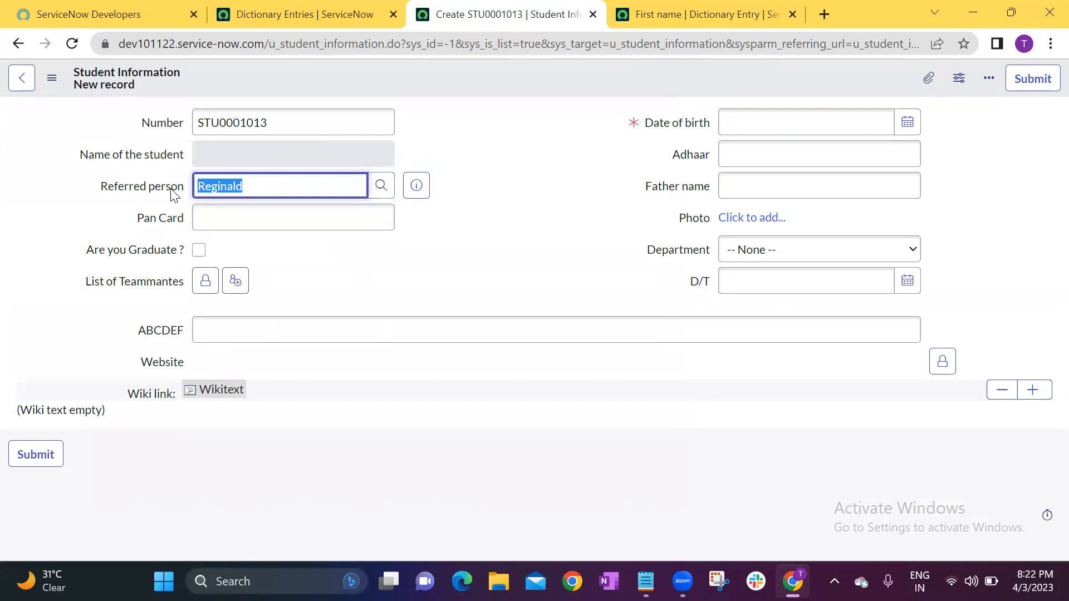
{"action": "left_click", "coordinate": [458, 262]}
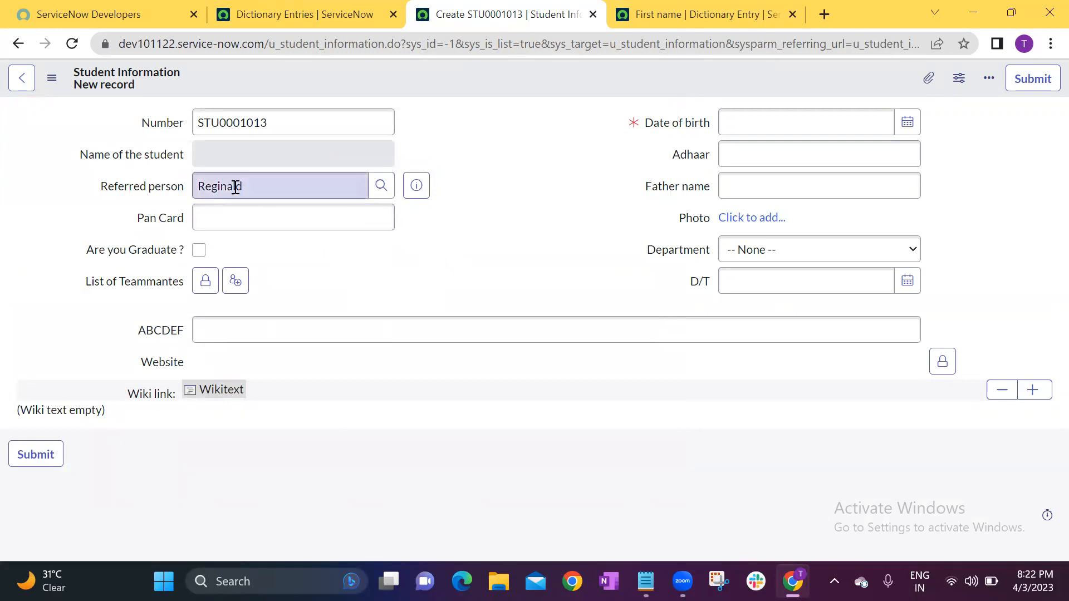
Open the newly chosen referred person's full user record in a new browser tab.
{"action": "left_click", "coordinate": [415, 187]}
{"action": "left_click", "coordinate": [640, 224]}
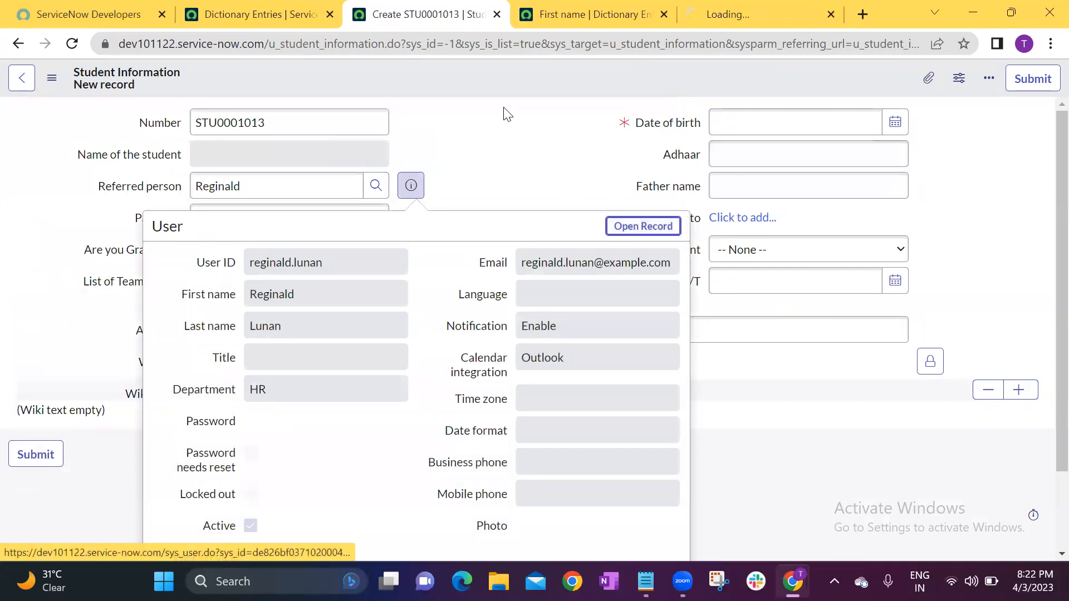
{"action": "left_click", "coordinate": [755, 8]}
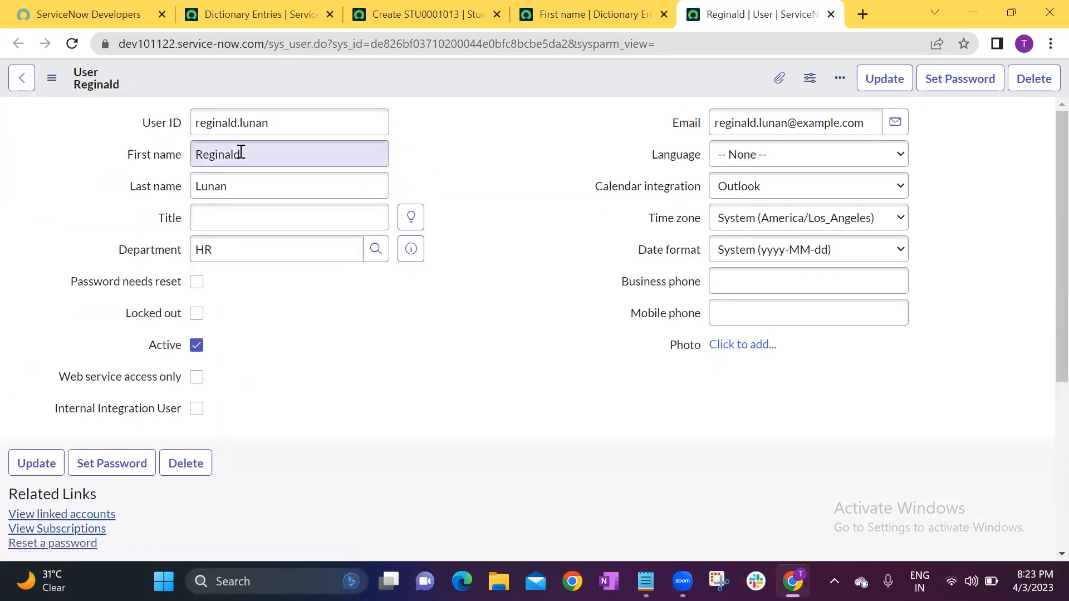
Enable Display in the user record's Last name dictionary entry, save it, and check the Display option of the First name entry.
{"action": "right_click", "coordinate": [163, 188]}
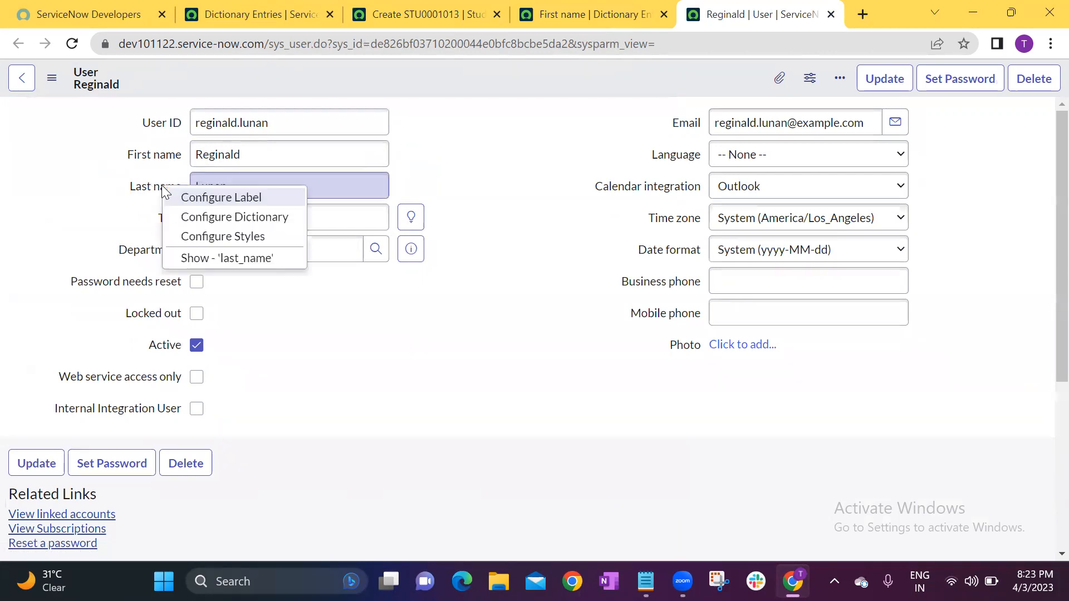
{"action": "left_click", "coordinate": [237, 217]}
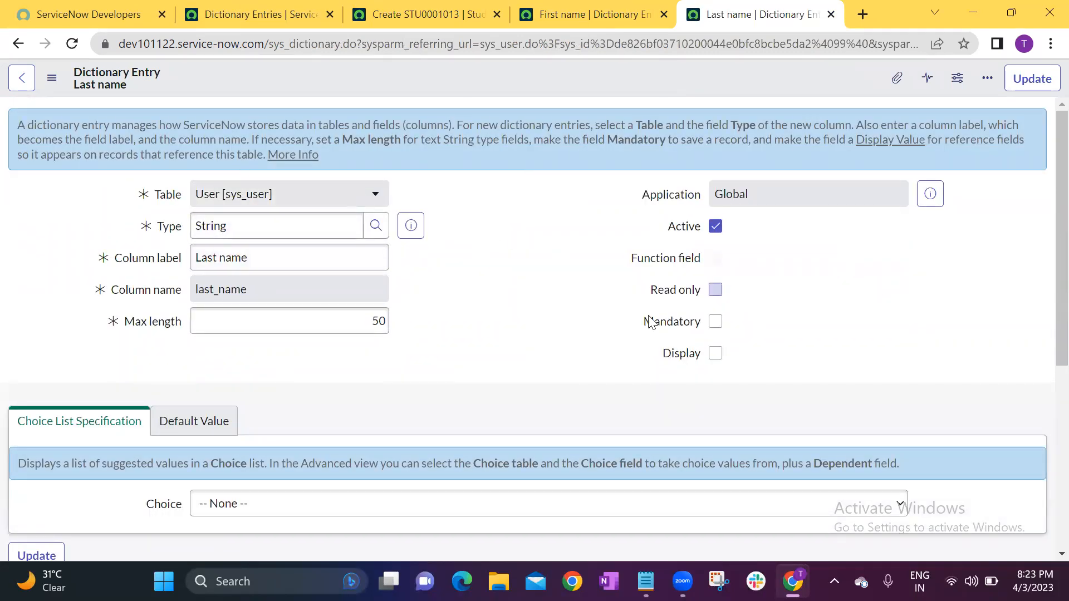
{"action": "left_click", "coordinate": [715, 354]}
{"action": "right_click", "coordinate": [541, 75]}
{"action": "left_click", "coordinate": [565, 84]}
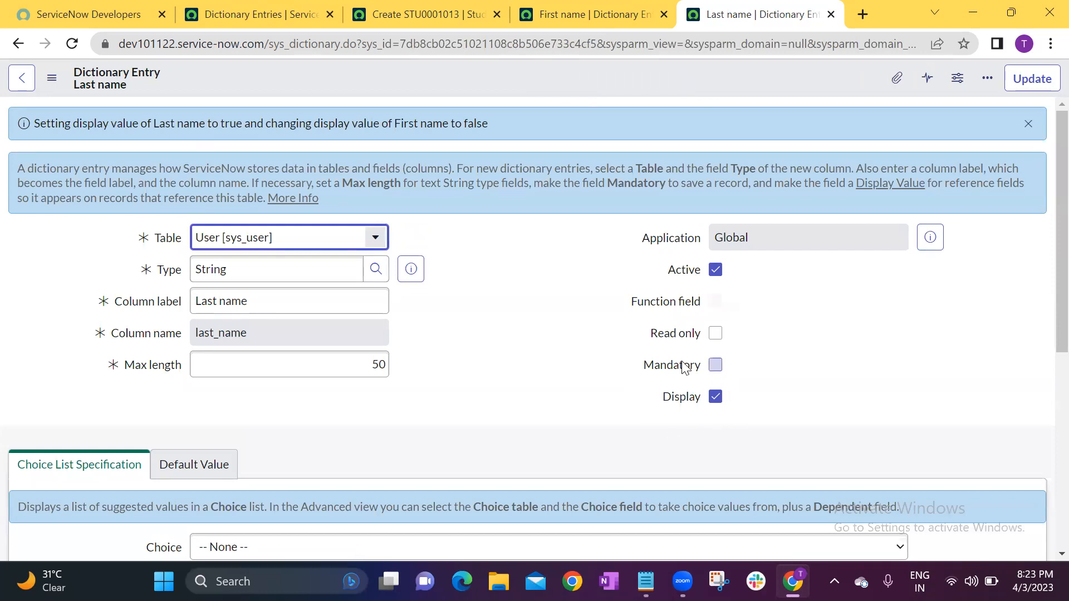
{"action": "left_click", "coordinate": [602, 10]}
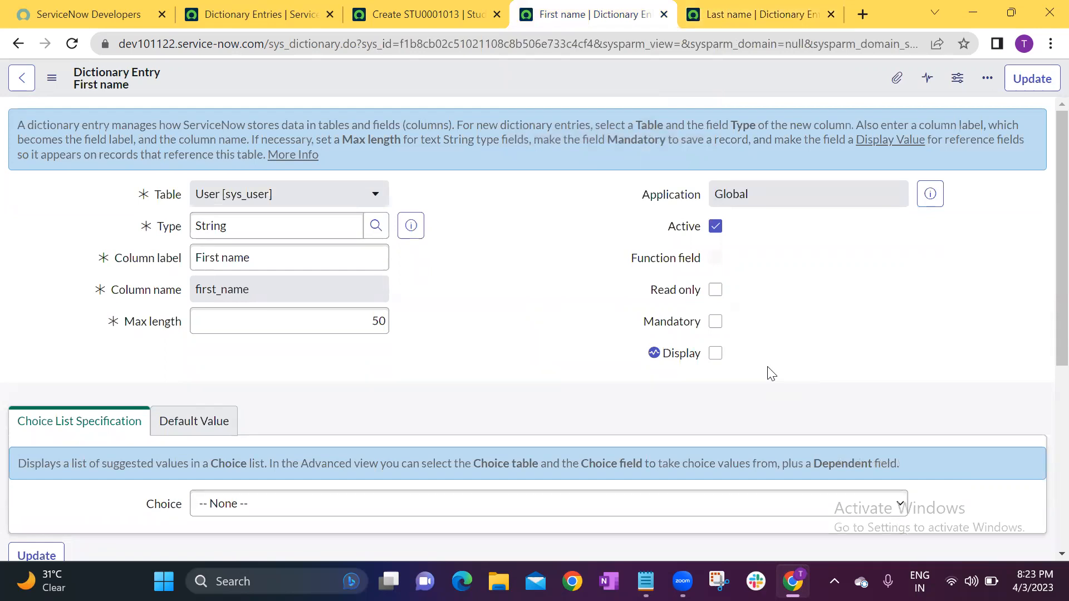
Return to the new Student Information form and reload it, discarding the unsaved changes.
{"action": "left_click", "coordinate": [367, 22]}
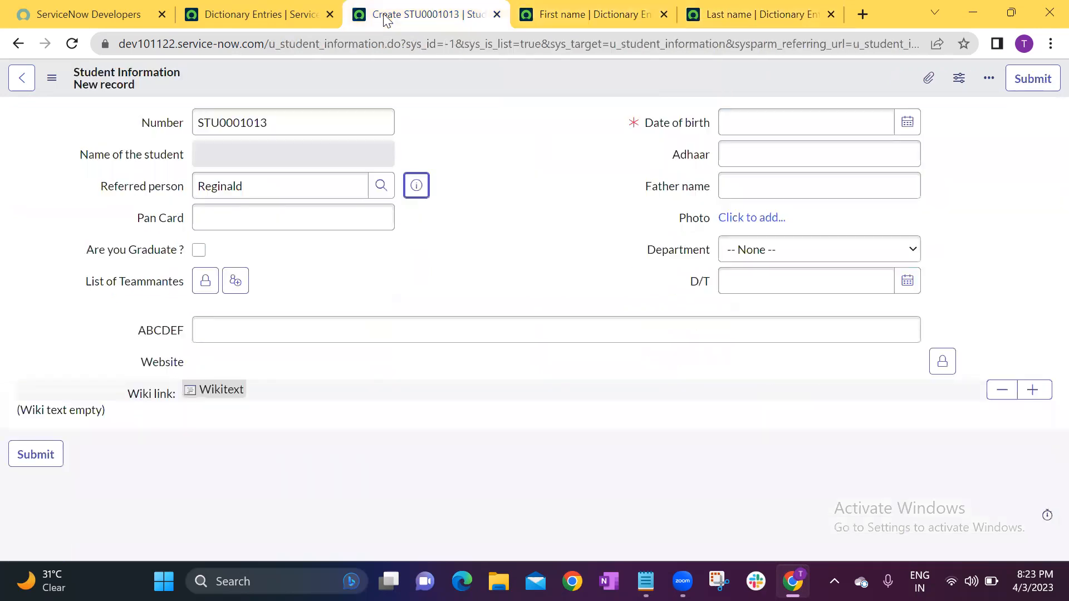
{"action": "left_click", "coordinate": [72, 43]}
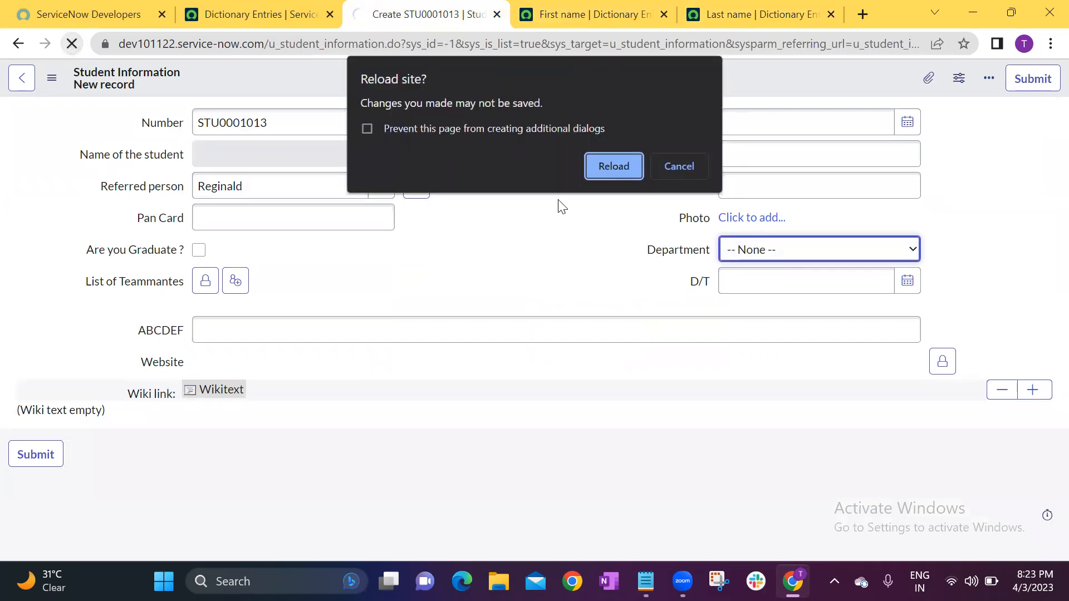
{"action": "left_click", "coordinate": [612, 168]}
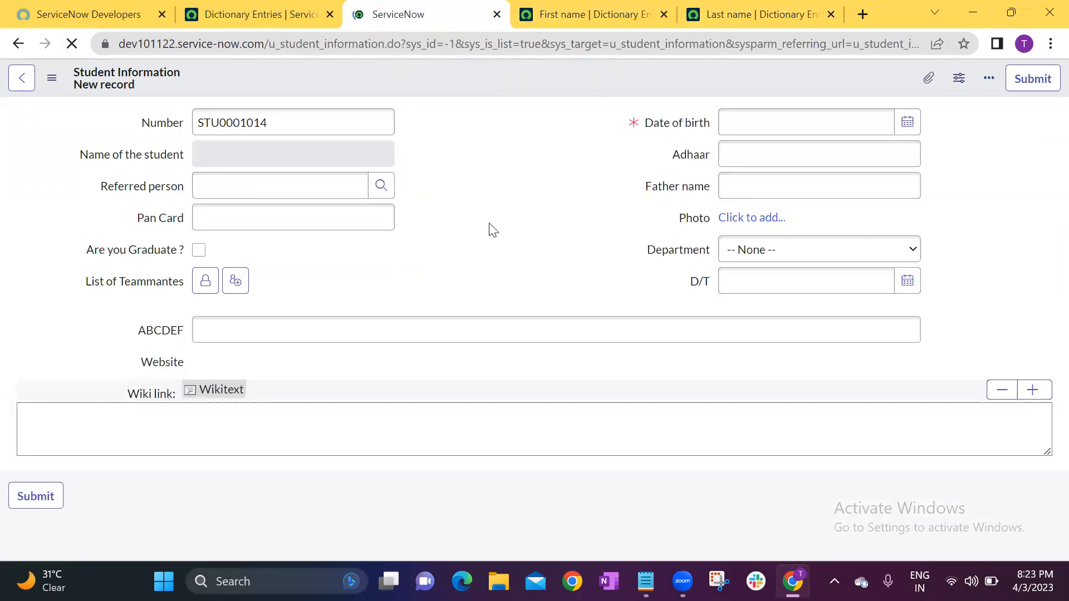
Select a user from the Users lookup as the referred person on the reloaded form and examine which name the field shows.
{"action": "left_click", "coordinate": [381, 186]}
{"action": "scroll", "coordinate": [128, 378], "scroll_direction": "down", "scroll_amount": 3}
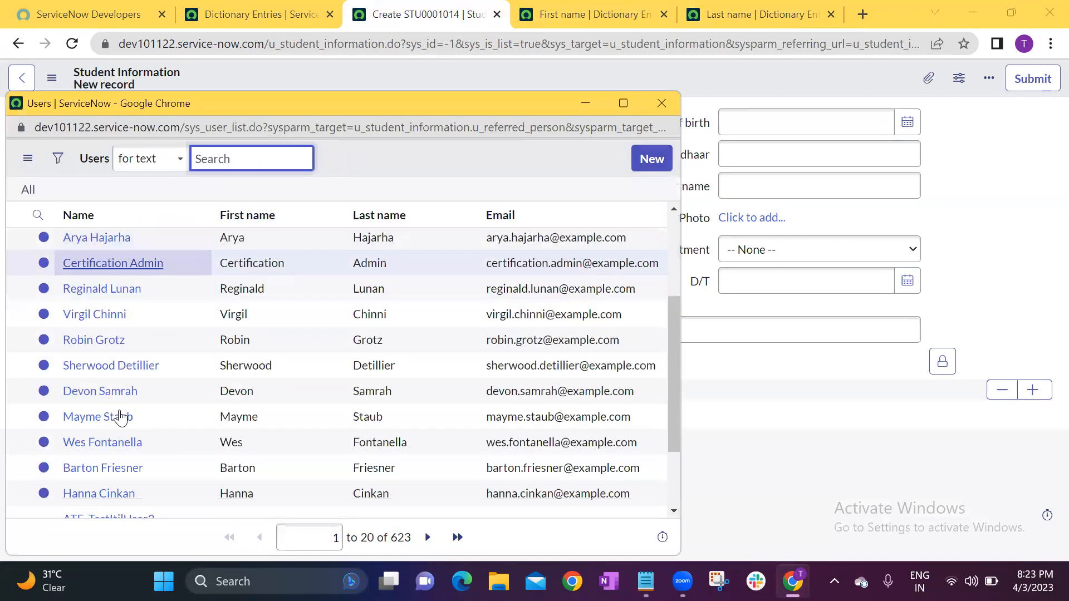
{"action": "left_click", "coordinate": [95, 237]}
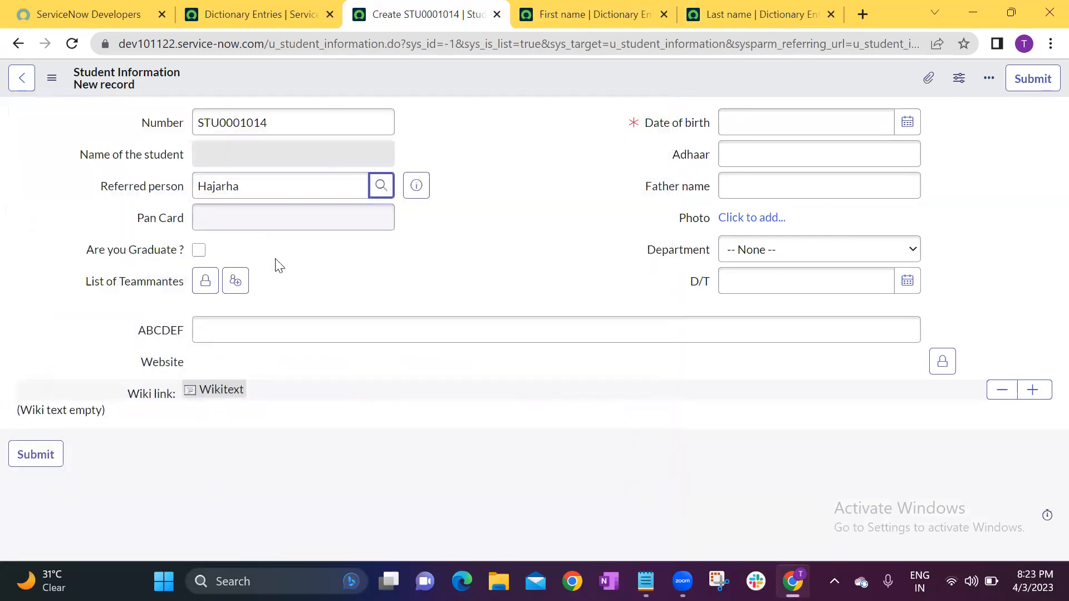
{"action": "left_click_drag", "start_coordinate": [242, 182], "coordinate": [173, 183]}
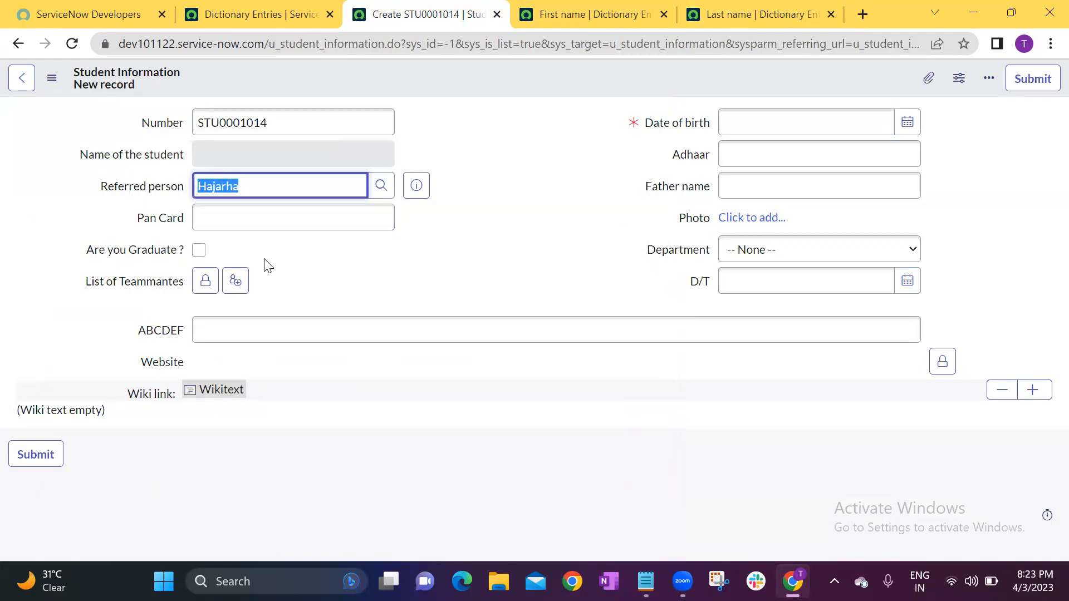
{"action": "left_click", "coordinate": [322, 286]}
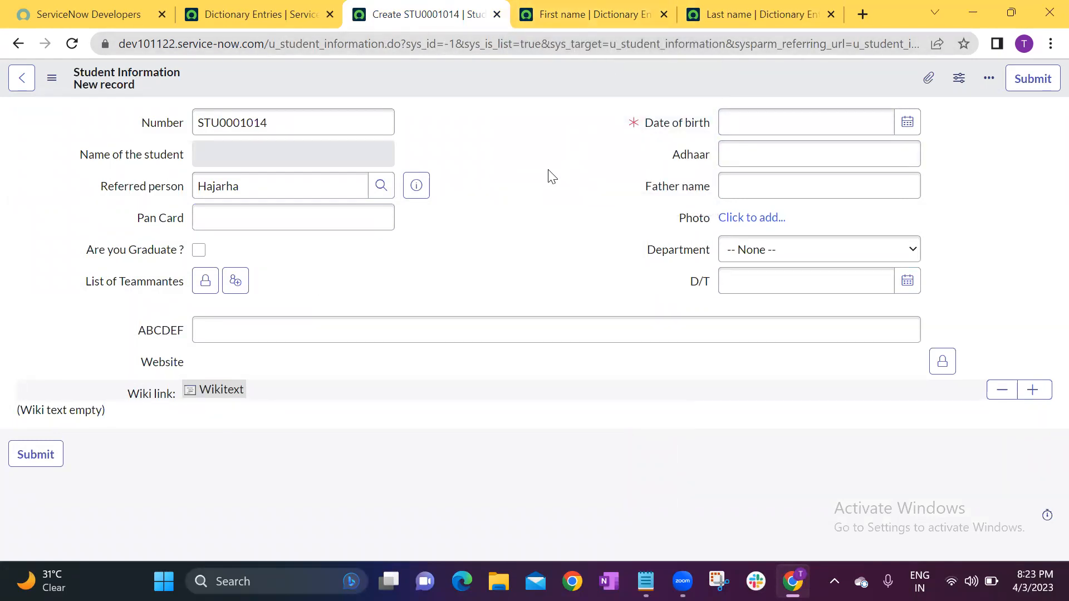
{"action": "left_click_drag", "start_coordinate": [262, 190], "coordinate": [185, 189]}
{"action": "left_click", "coordinate": [409, 282]}
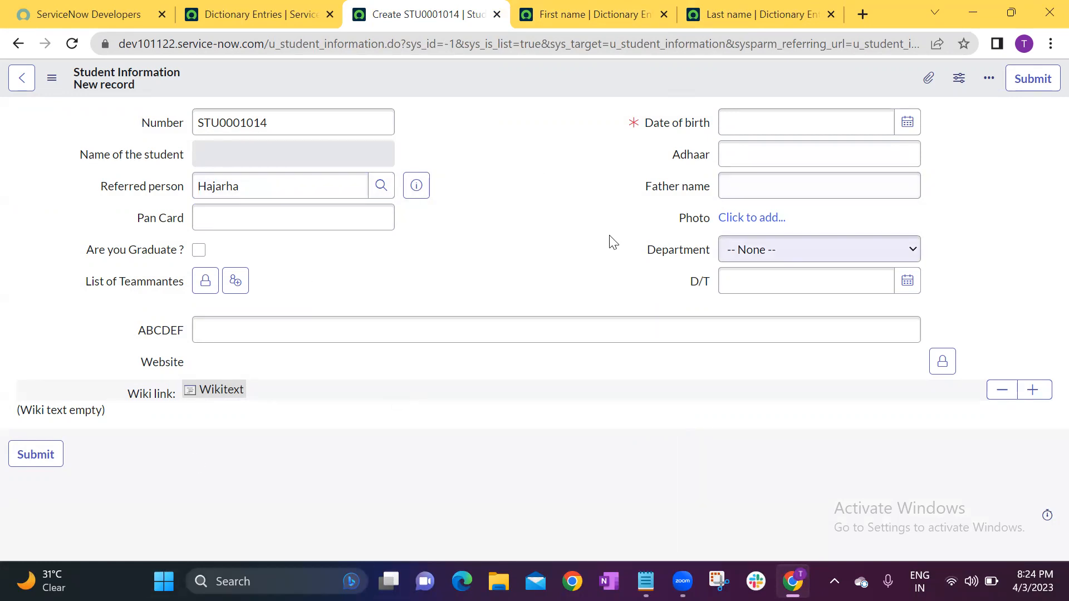
Review the Last name dictionary entry's Display setting, and inspect the Name of the student, Date of birth and Referred person fields.
{"action": "left_click", "coordinate": [741, 15]}
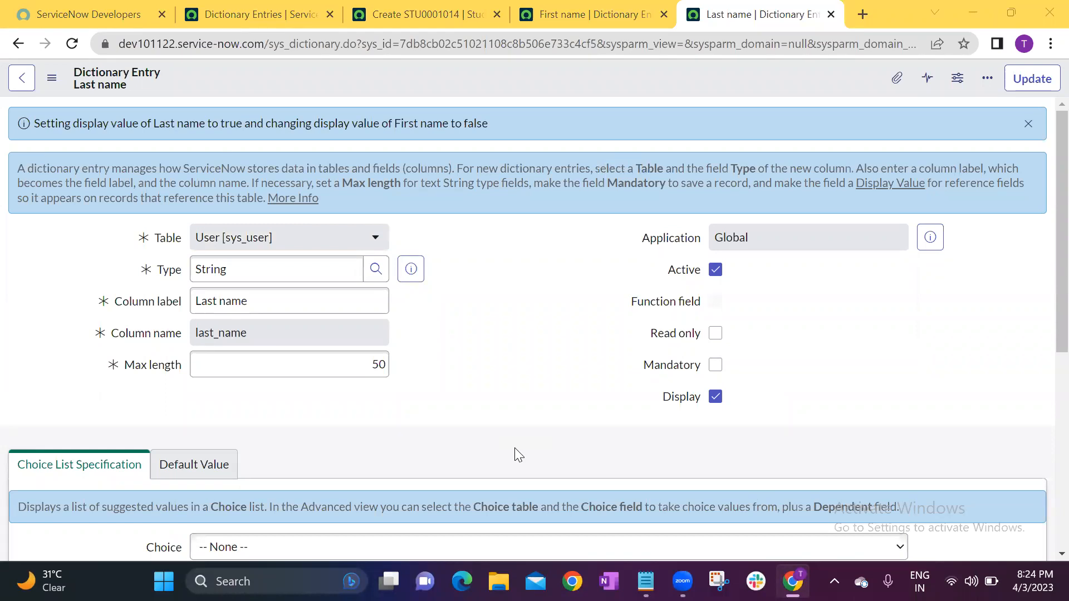
{"action": "left_click", "coordinate": [556, 236]}
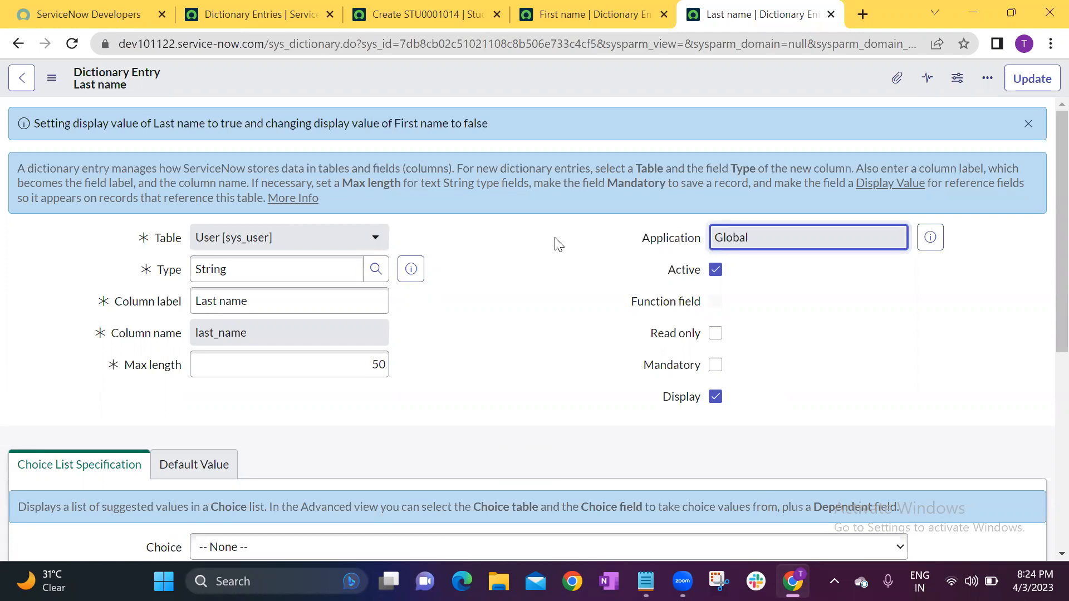
{"action": "key", "text": "Tab"}
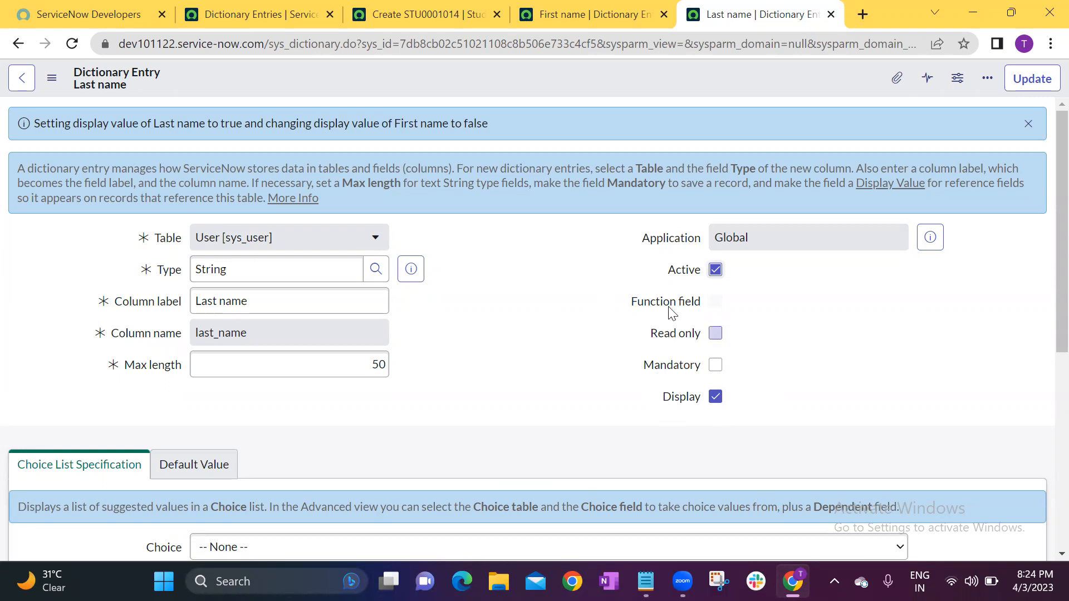
{"action": "left_click", "coordinate": [451, 12]}
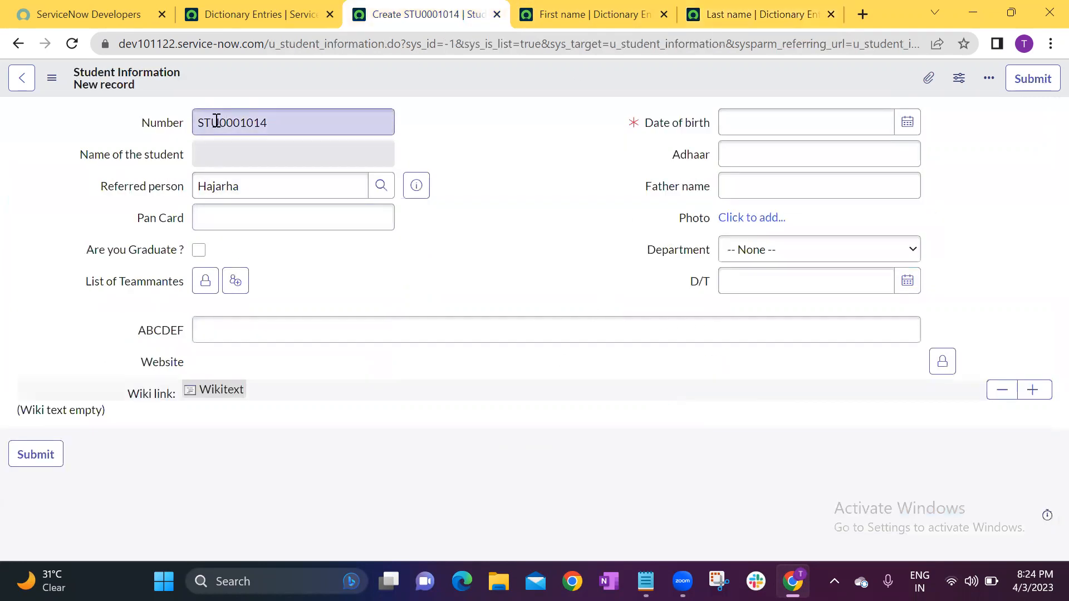
{"action": "left_click", "coordinate": [222, 153]}
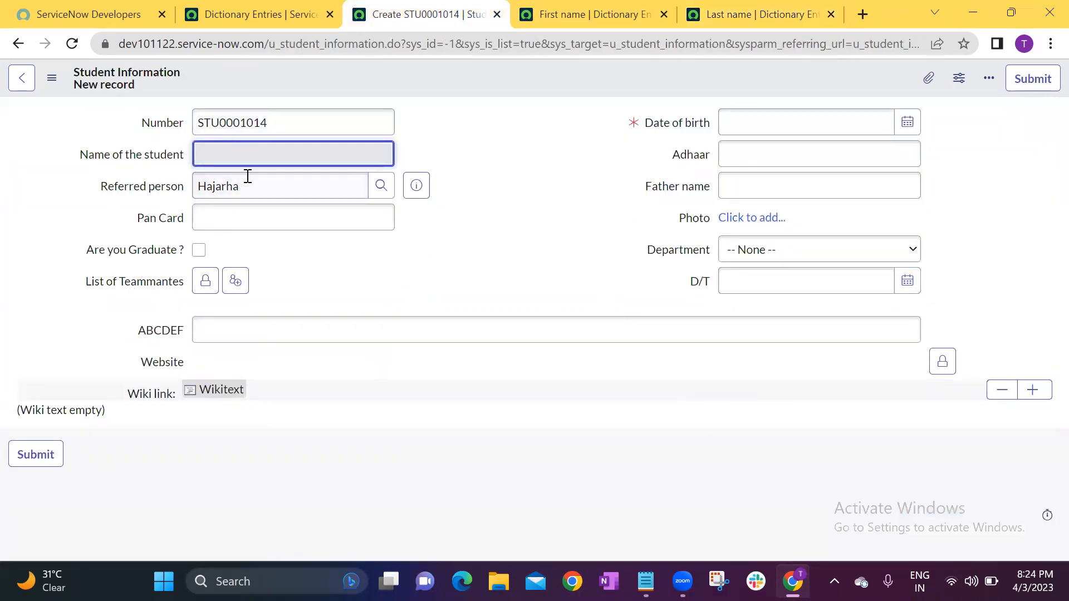
{"action": "left_click", "coordinate": [768, 121]}
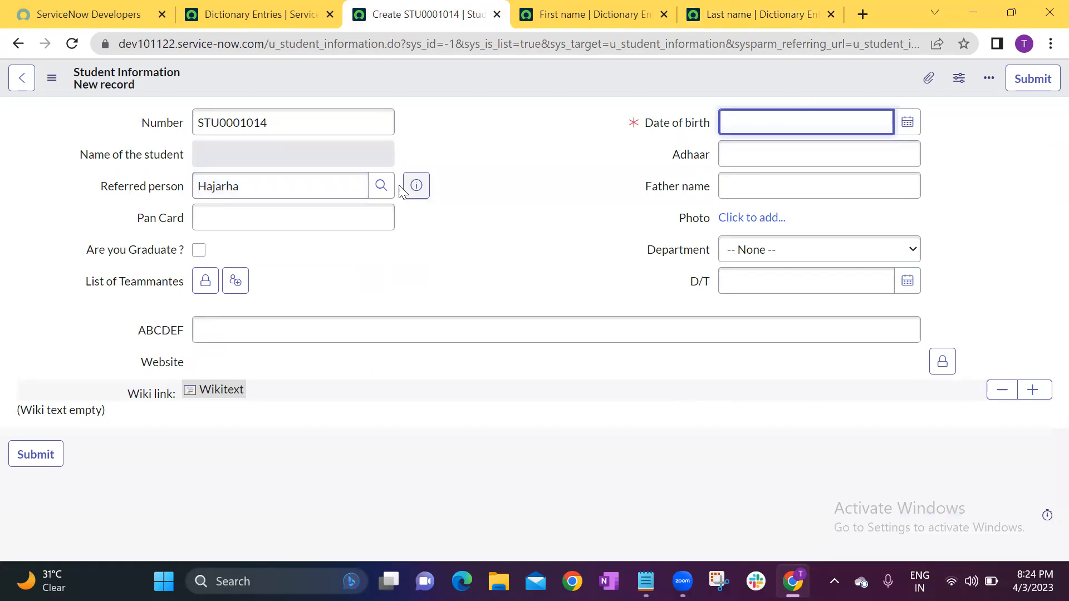
{"action": "left_click", "coordinate": [272, 184]}
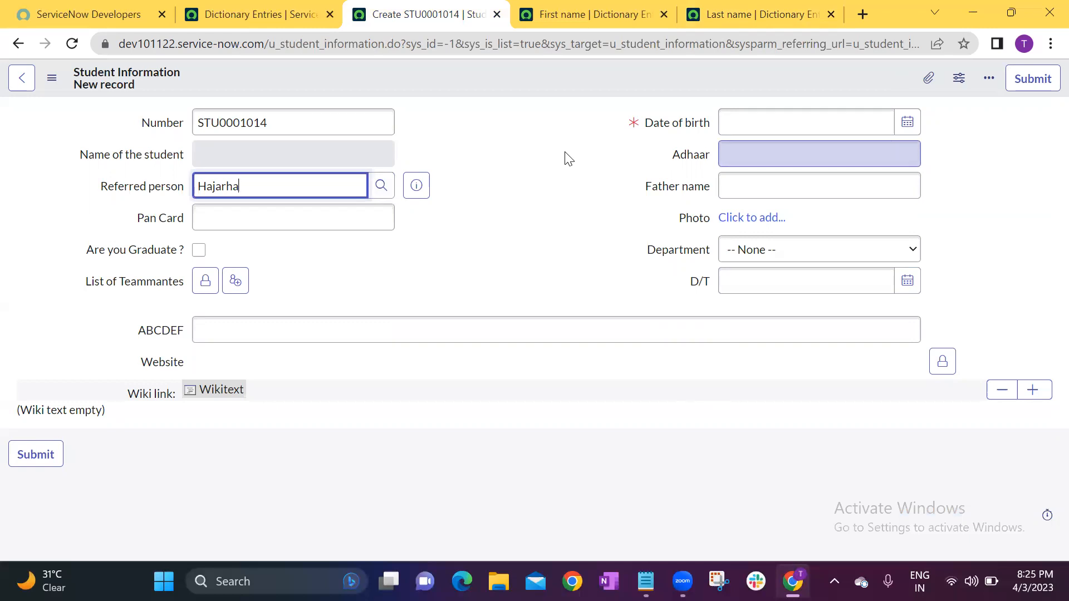
{"action": "key", "text": "Tab"}
{"action": "left_click", "coordinate": [505, 90]}
Reload the Student Information form to clear its unsaved values, and compare the First name and Last name dictionary entries.
{"action": "left_click", "coordinate": [72, 45]}
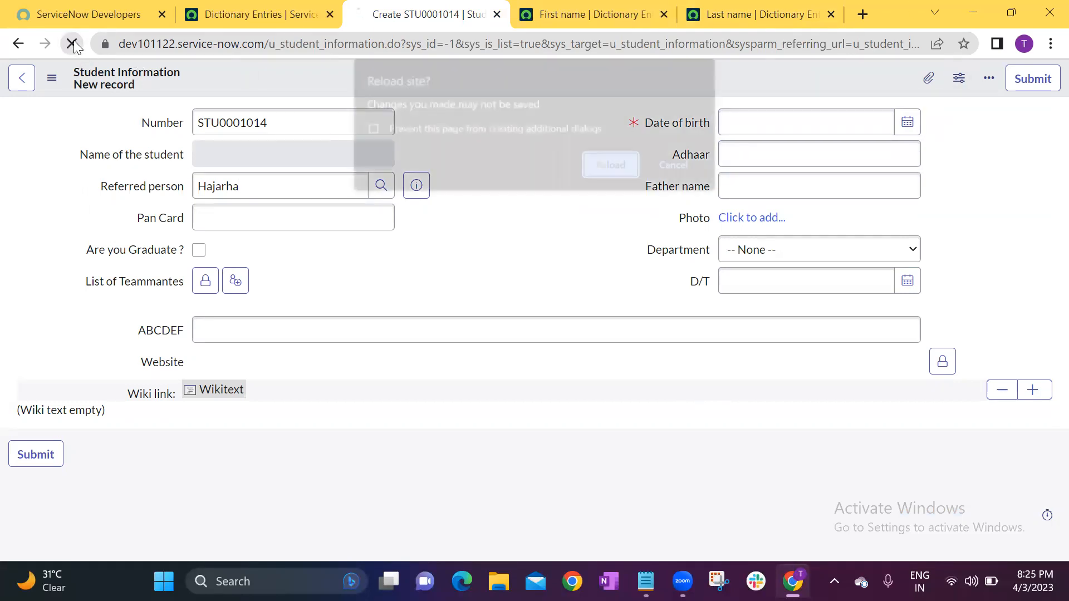
{"action": "left_click", "coordinate": [614, 166]}
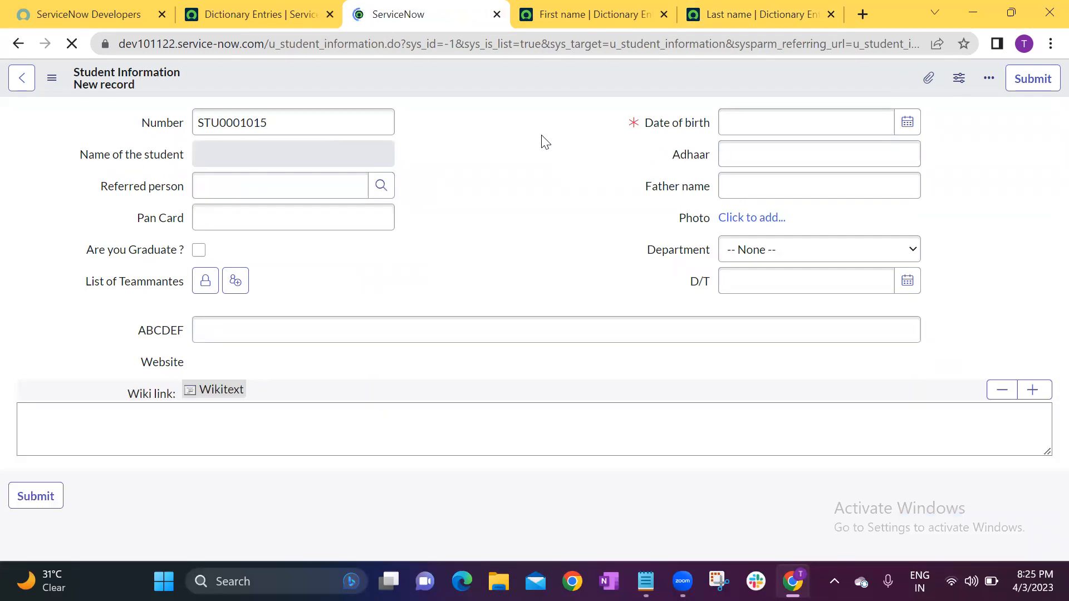
{"action": "left_click", "coordinate": [542, 6]}
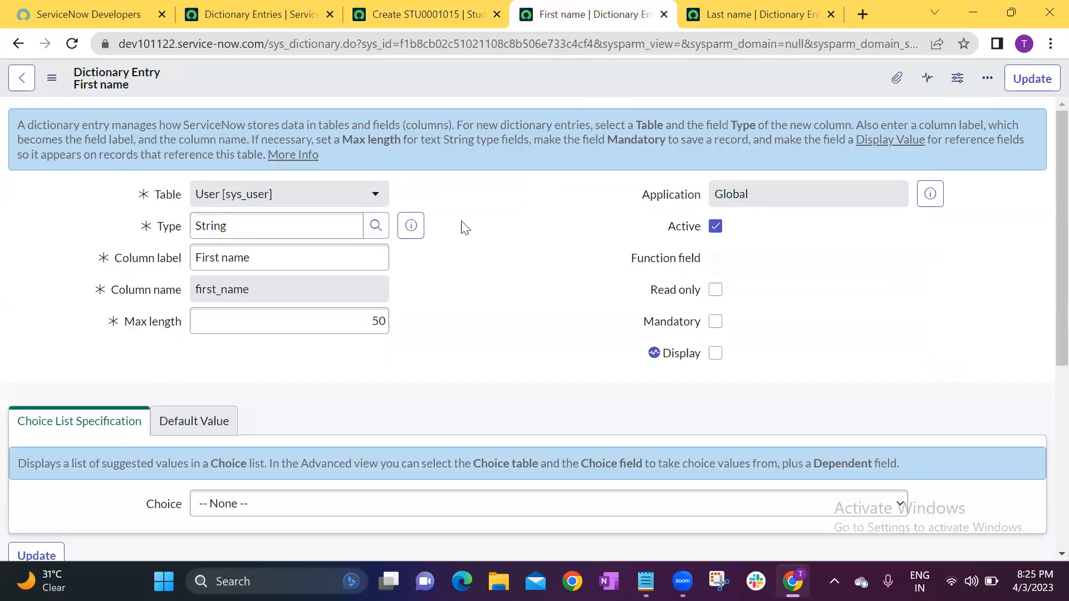
{"action": "left_click", "coordinate": [685, 8]}
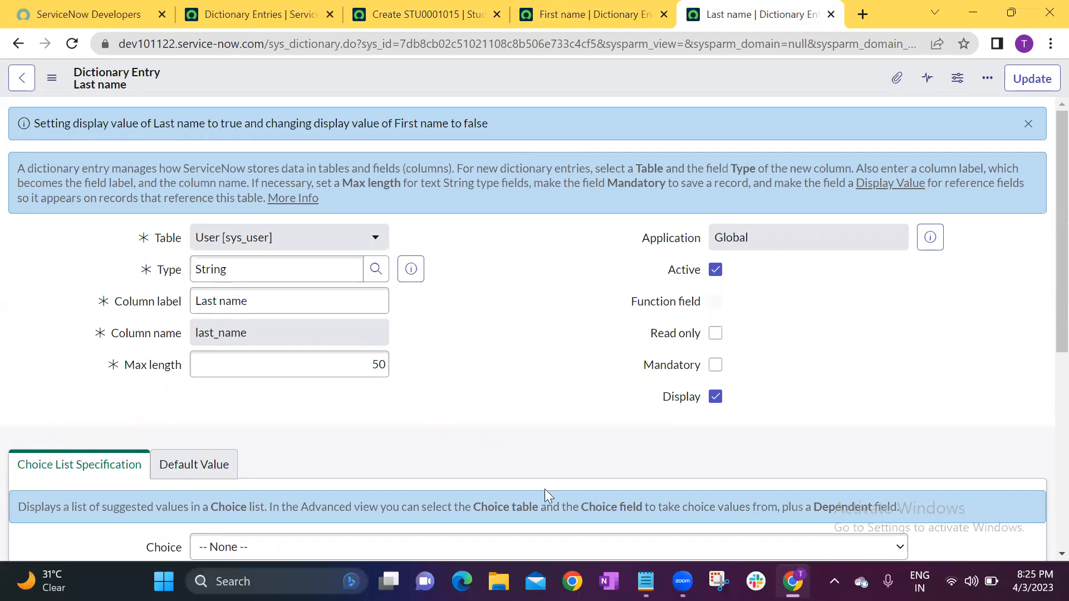
Switch to the Notepad topic list and review the Sections and Extensible items following the Dictionary topic.
{"action": "key", "text": "alt+Tab"}
{"action": "left_click_drag", "start_coordinate": [60, 185], "coordinate": [88, 201]}
{"action": "left_click", "coordinate": [182, 199]}
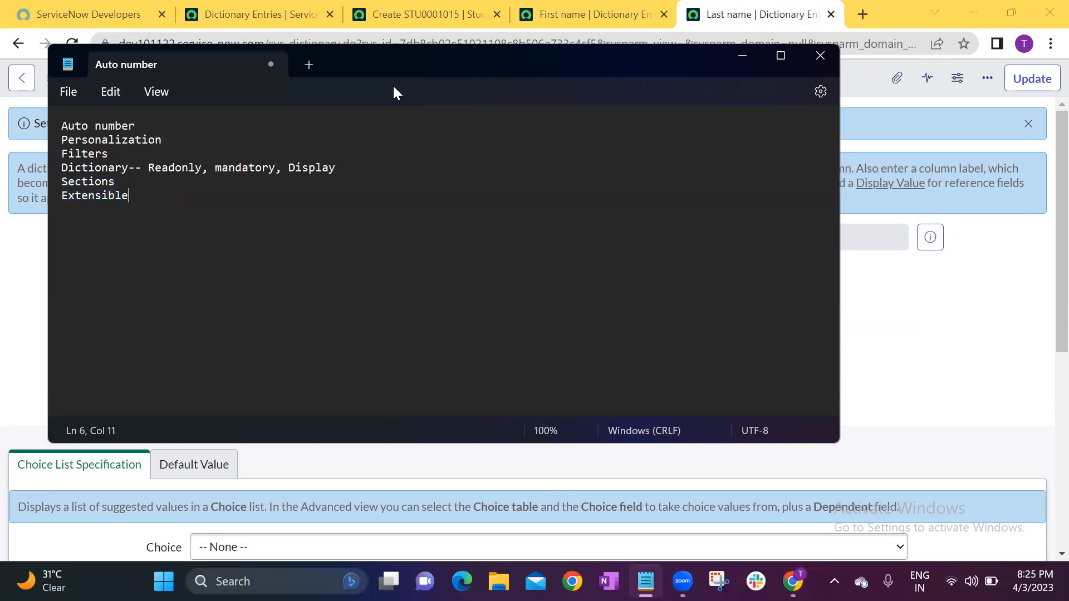
Switch back to the browser and show the Dictionary Entries list filtered to the student table.
{"action": "left_click", "coordinate": [756, 49]}
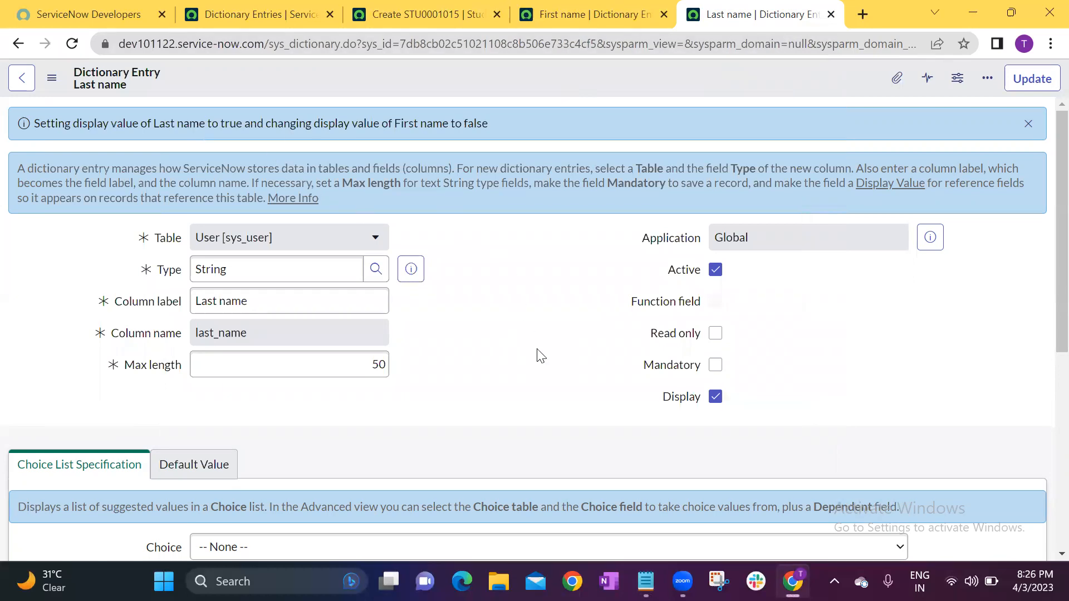
{"action": "left_click", "coordinate": [416, 13]}
{"action": "left_click", "coordinate": [220, 14]}
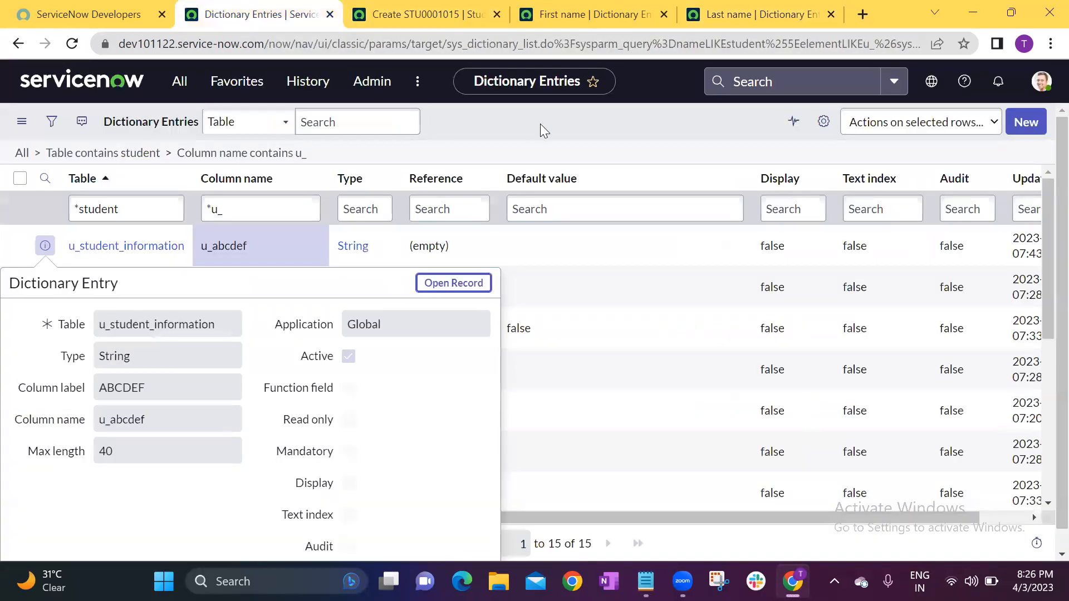